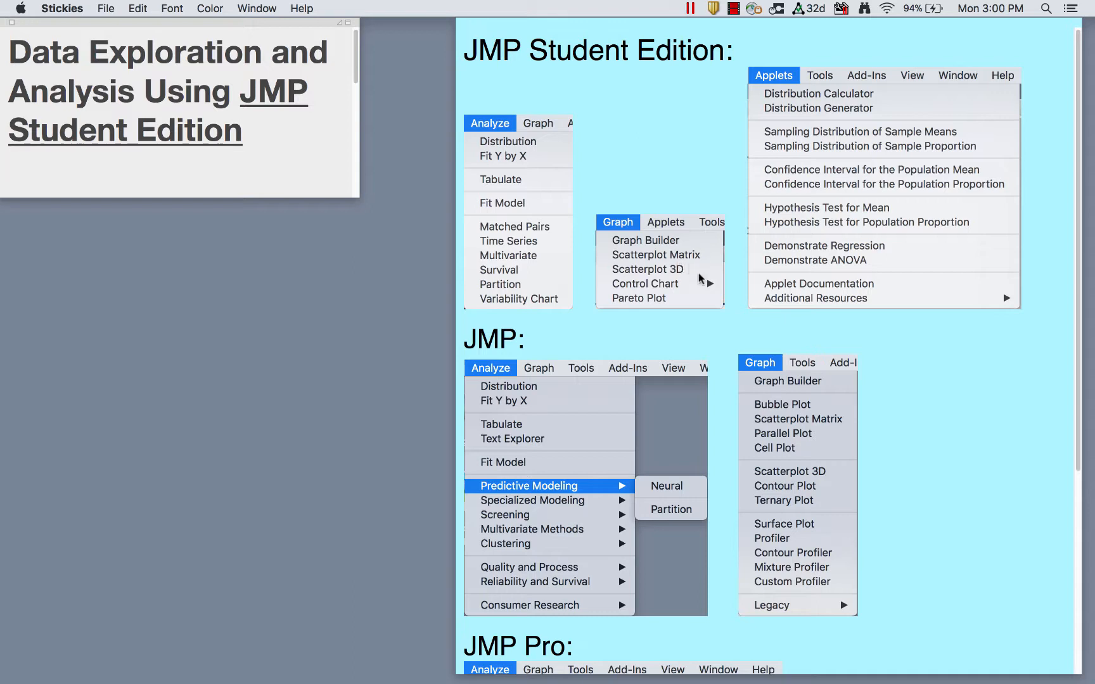
# - Compare the Analyze, Graph and Applets menus of JMP Student Edition, JMP and JMP Pro in the note, and collapse the note
pyautogui.scroll(-1, 704, 318)
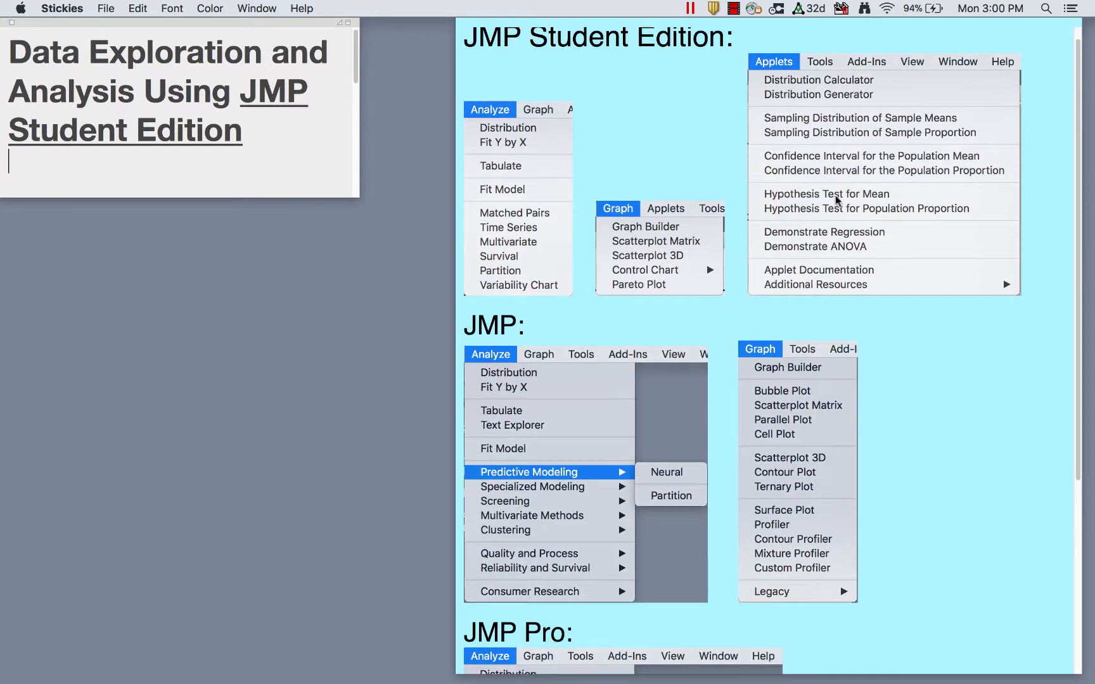
pyautogui.scroll(1, 772, 108)
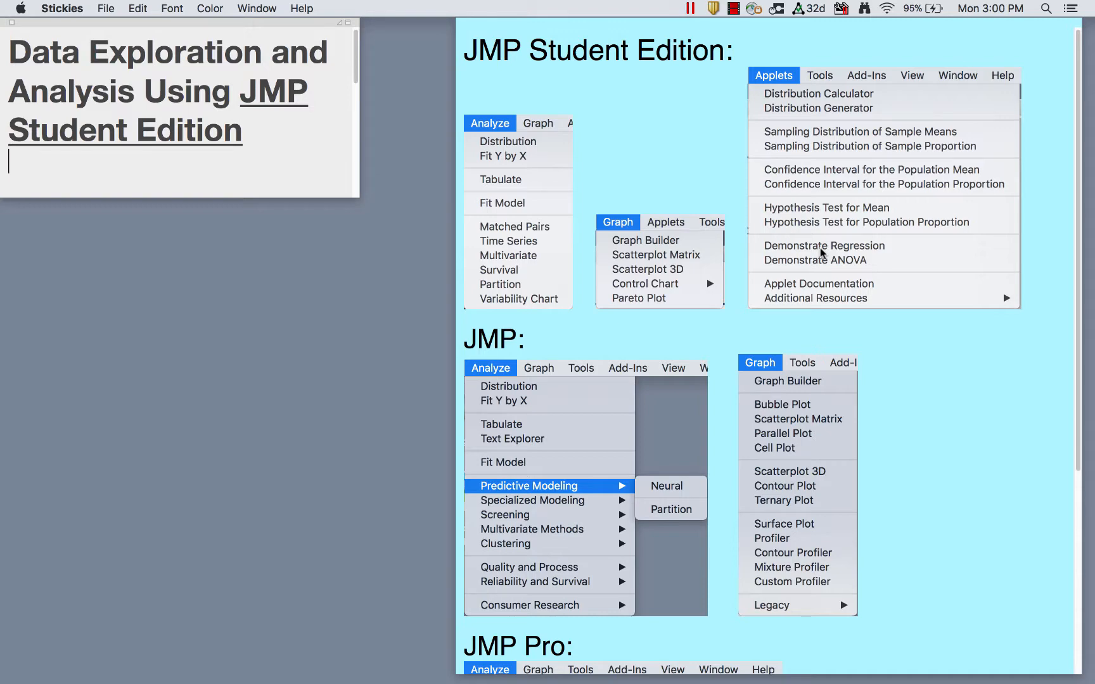
pyautogui.scroll(-5, 925, 272)
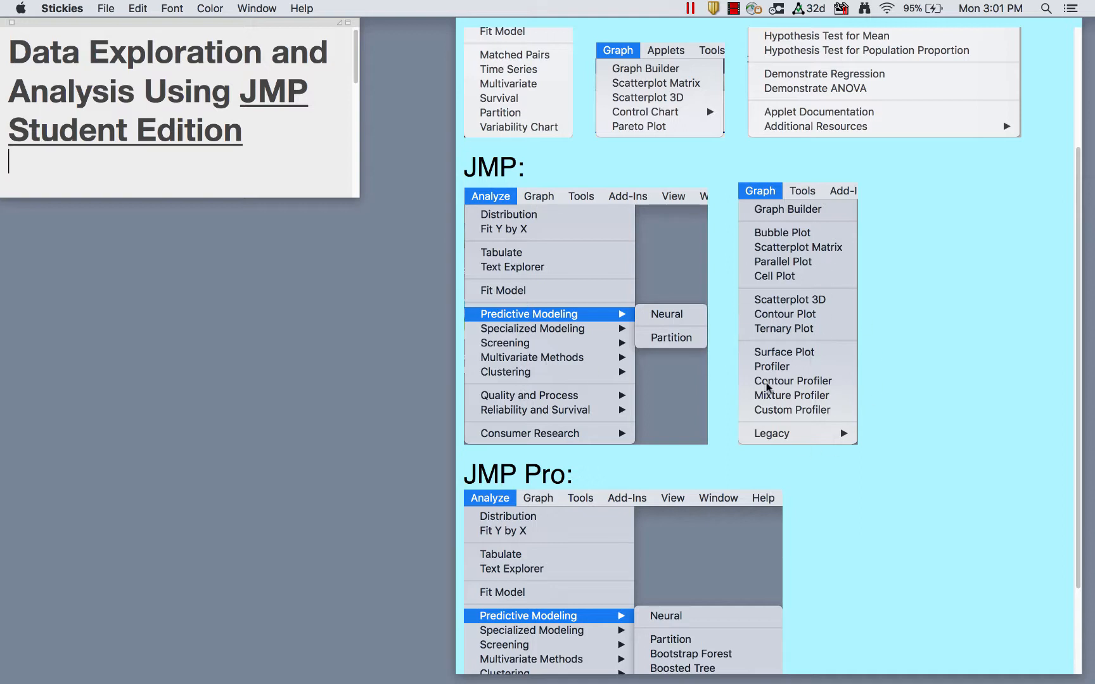
pyautogui.scroll(-4, 838, 493)
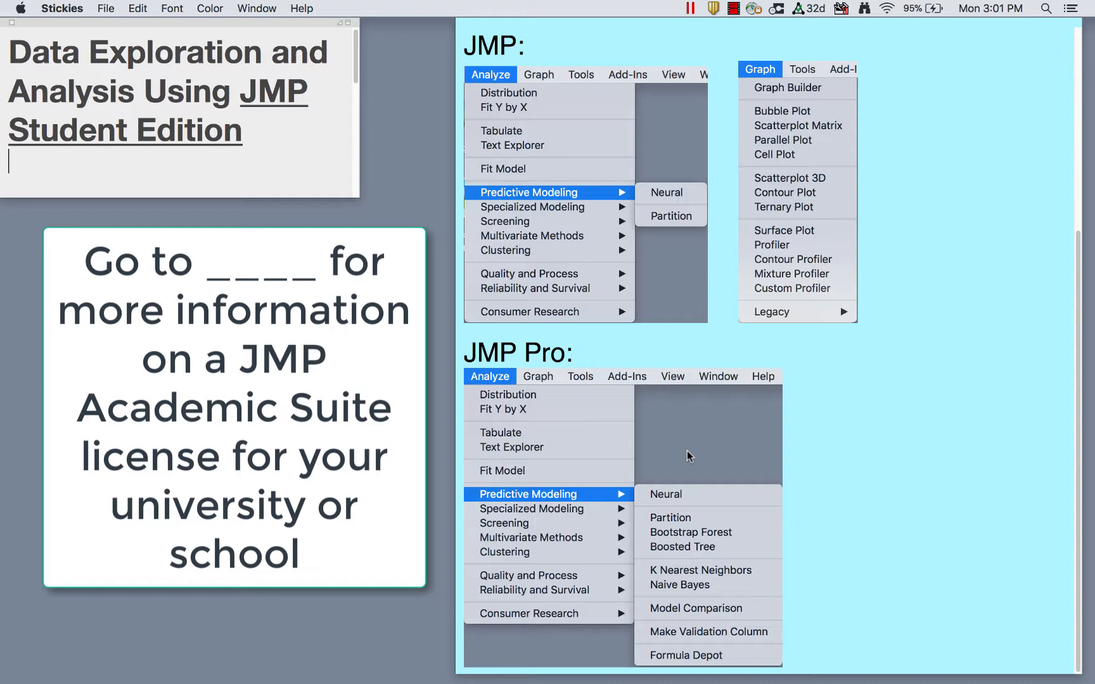
pyautogui.scroll(10, 686, 451)
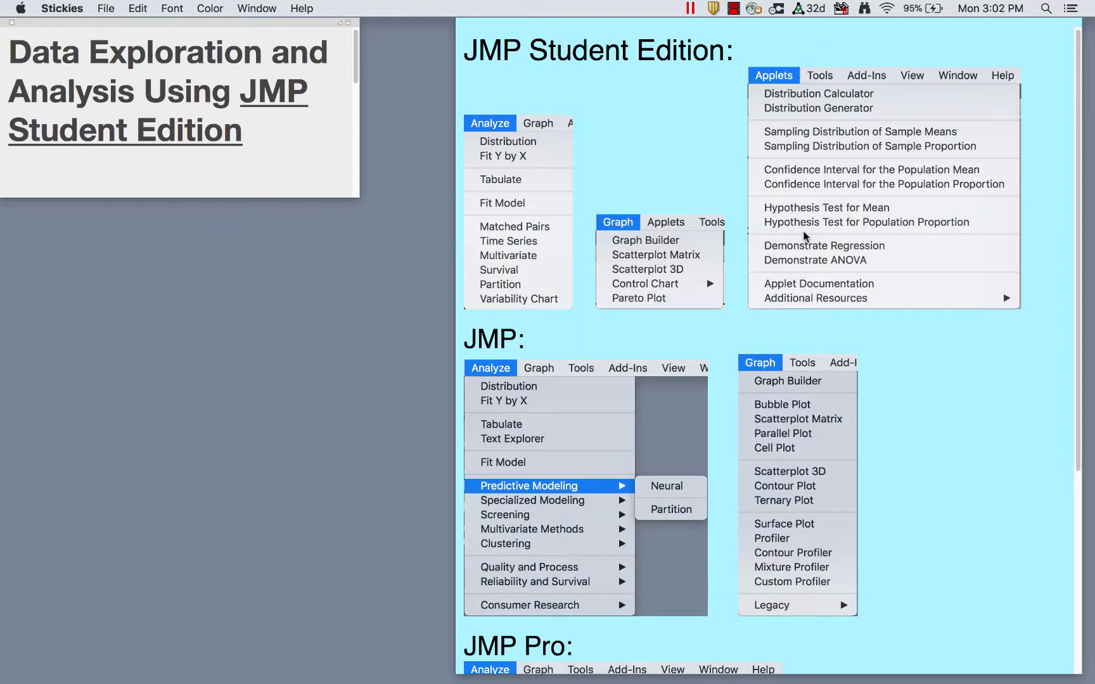
pyautogui.click(1084, 27)
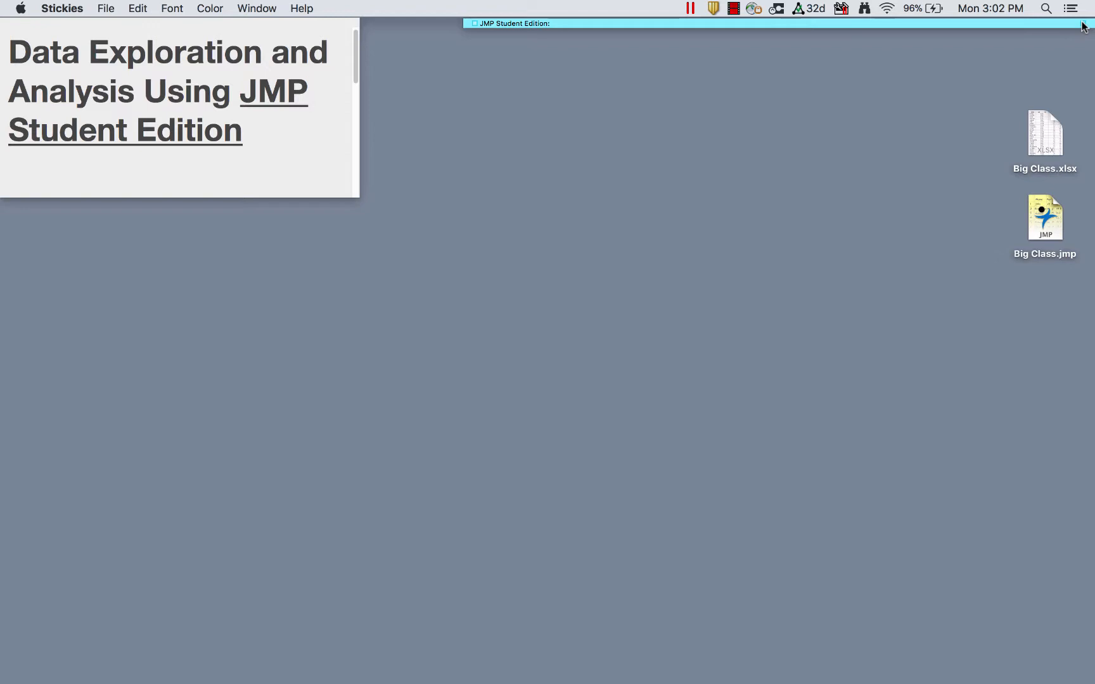
# - Switch to JMP, page through a few startup tips, and turn off showing tips at startup
pyautogui.moveTo(650, 677)
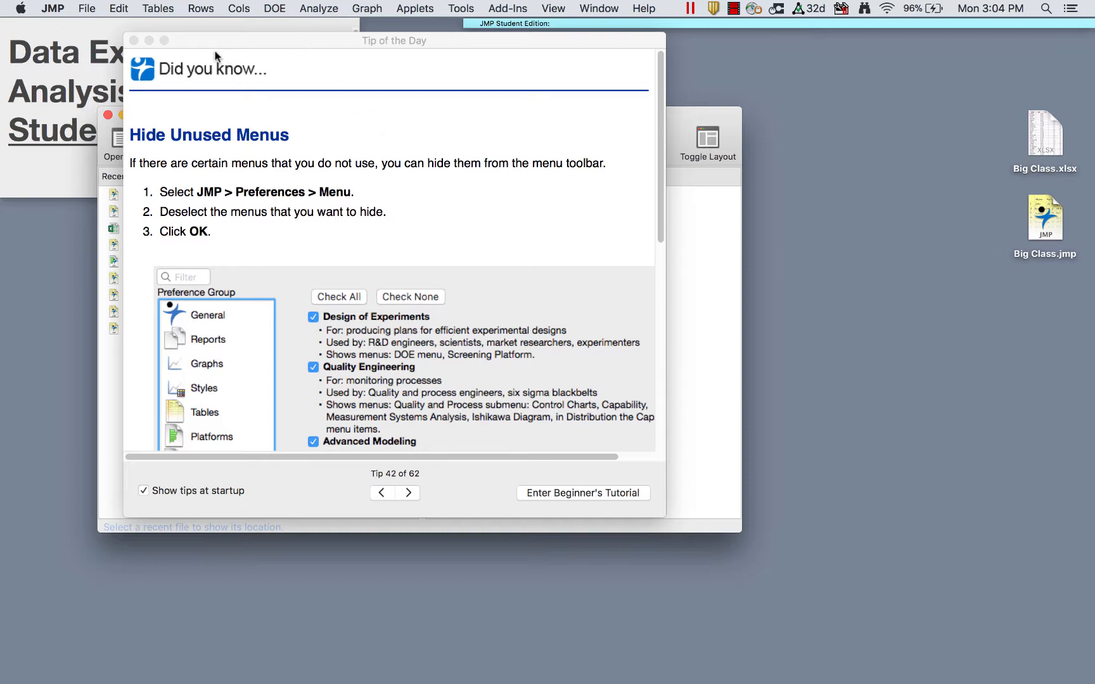
pyautogui.moveTo(200, 43); pyautogui.dragTo(421, 76)
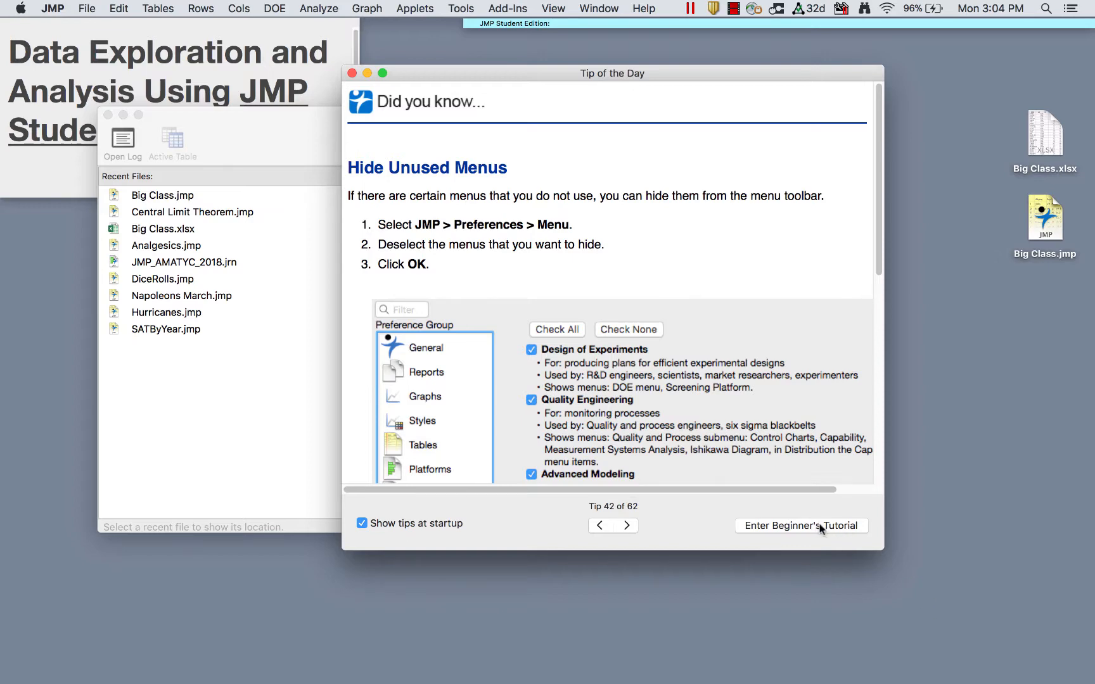
pyautogui.click(627, 525)
pyautogui.click(627, 525)
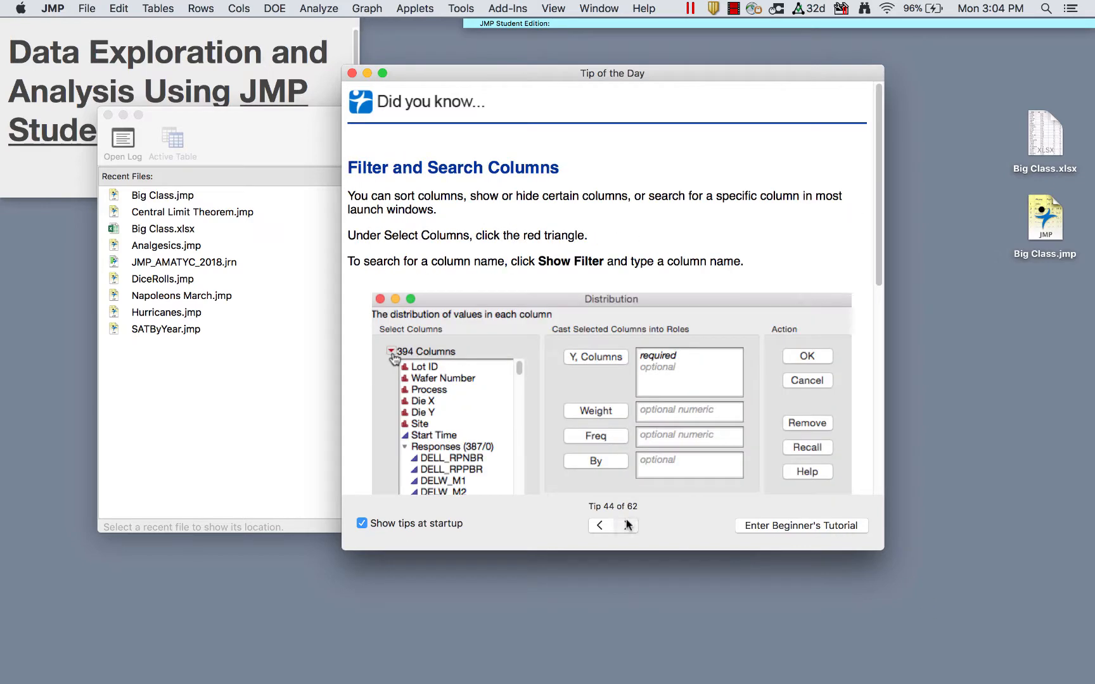
pyautogui.click(628, 526)
pyautogui.click(362, 523)
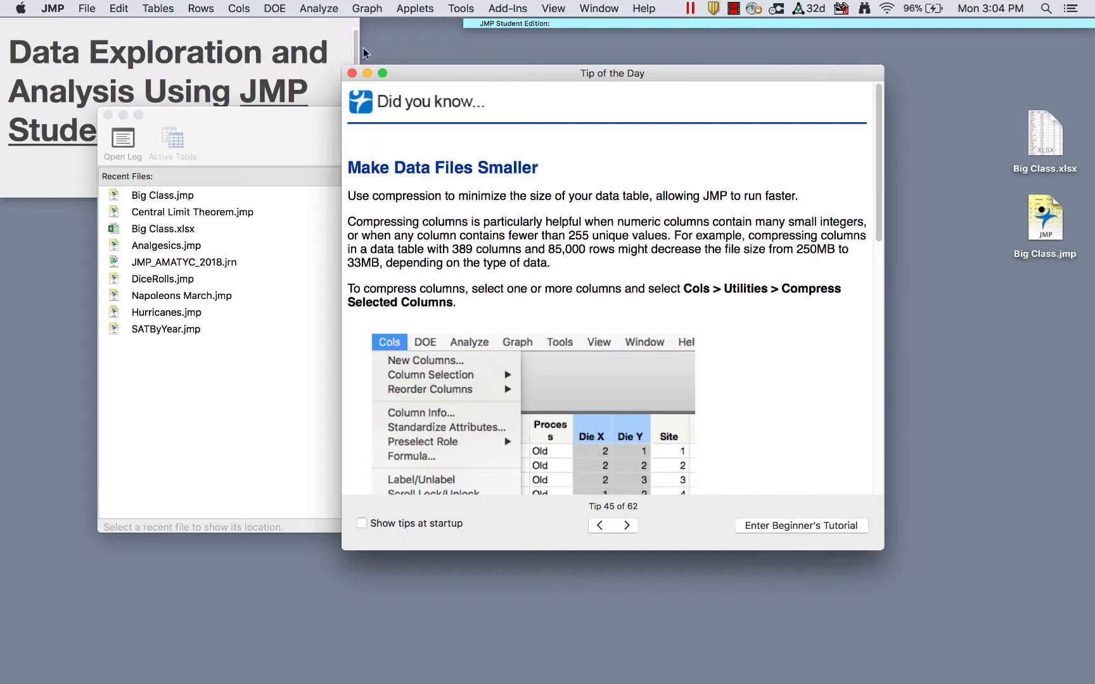
pyautogui.click(352, 73)
# - Reopen the Tip of the Day window, browse four tips further, and close it
pyautogui.click(642, 8)
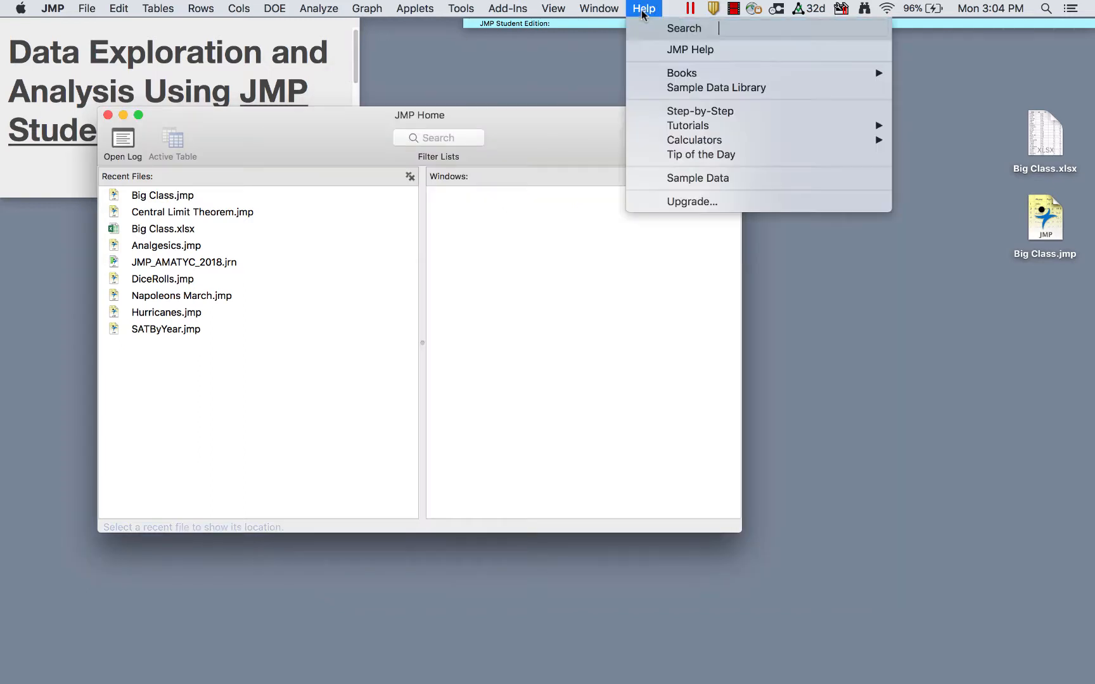
pyautogui.click(706, 155)
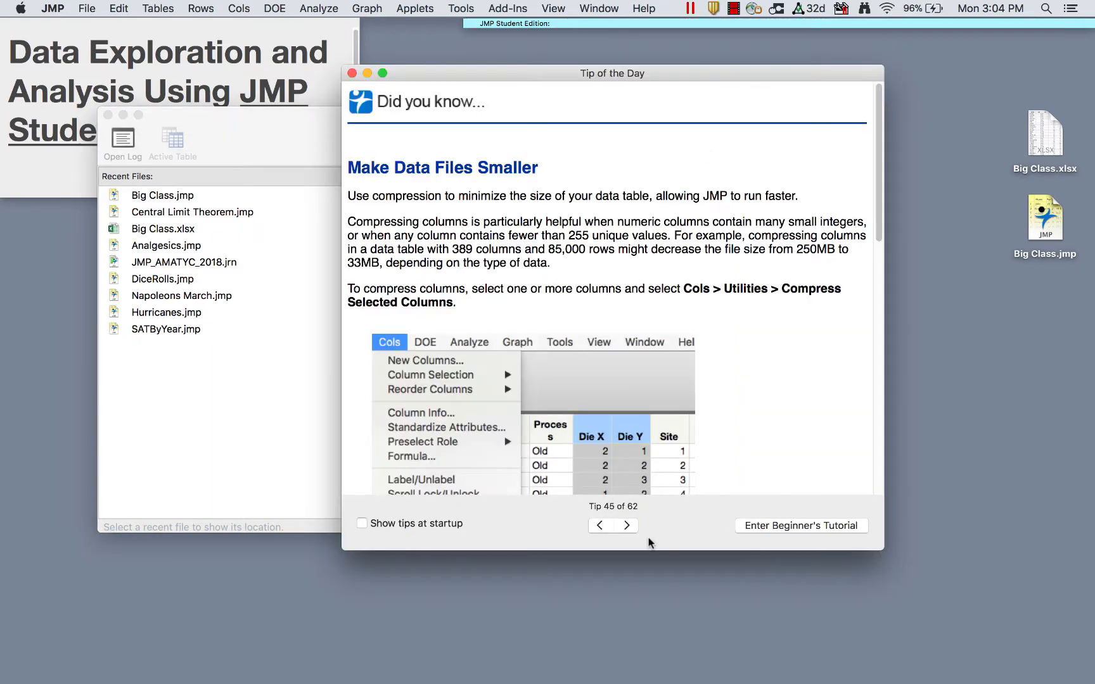
pyautogui.click(627, 526)
pyautogui.click(628, 526)
pyautogui.click(627, 526)
pyautogui.click(627, 526)
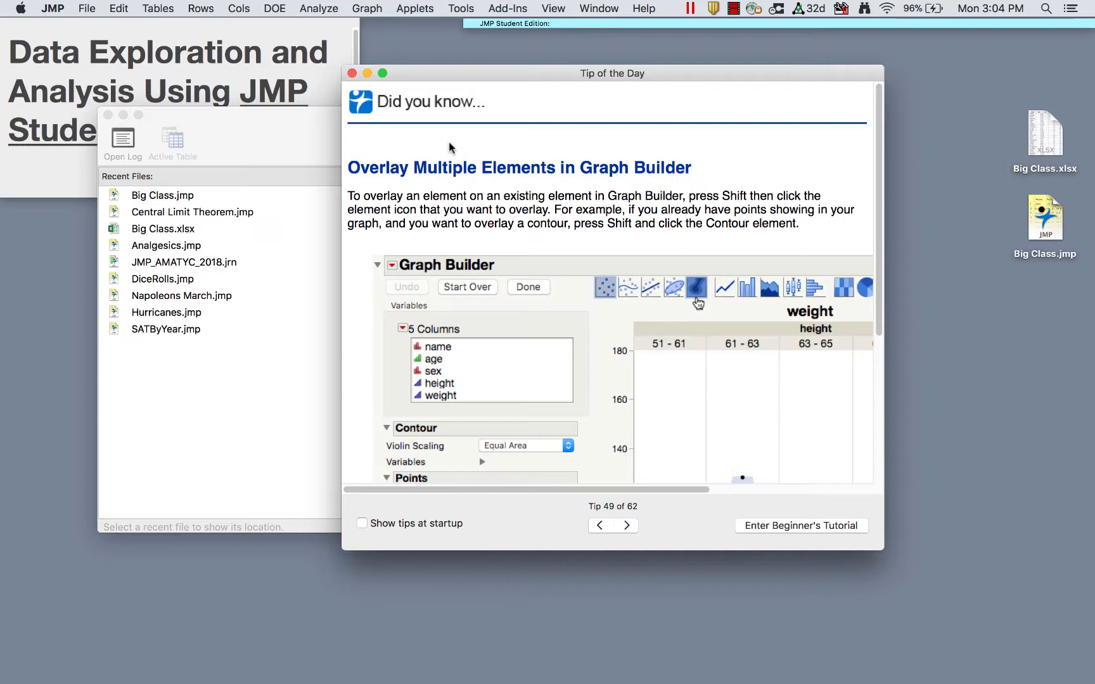
pyautogui.click(351, 73)
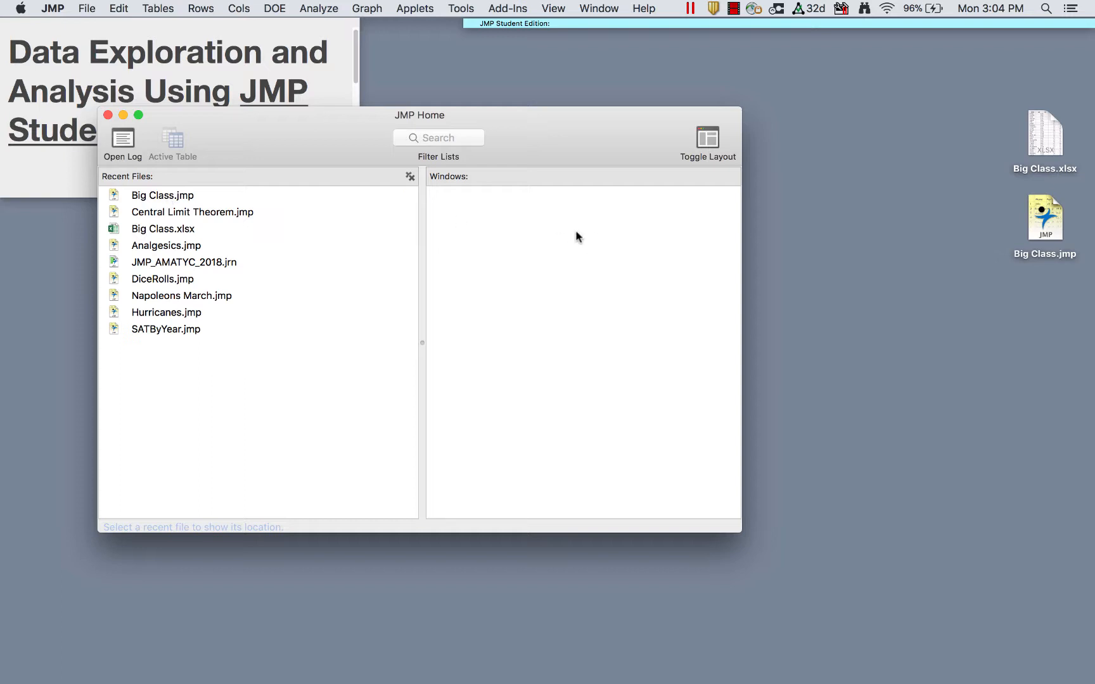
# - Close the JMP Home window and look through the Basic category of JMP Starter before closing it too
pyautogui.click(108, 115)
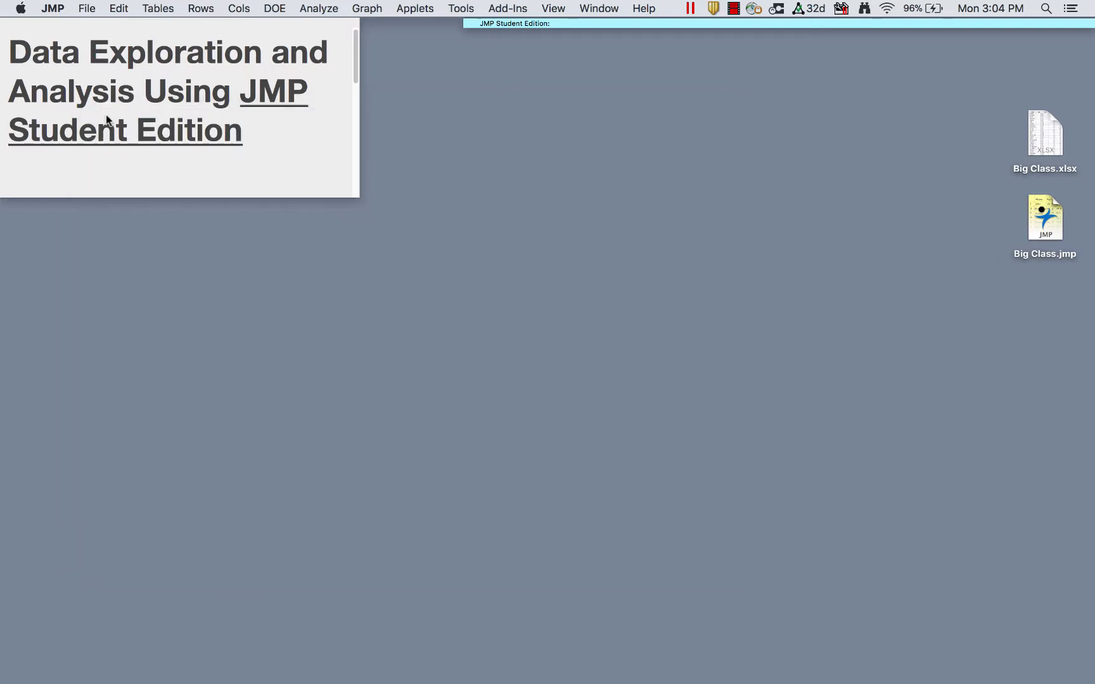
pyautogui.click(613, 9)
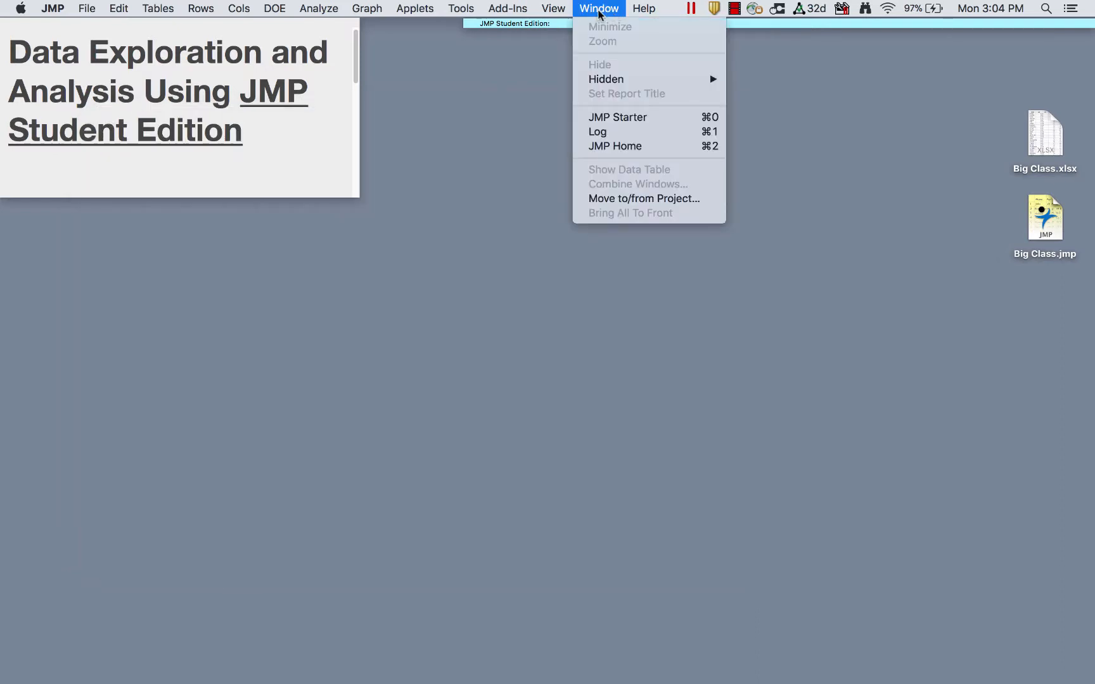
pyautogui.click(625, 119)
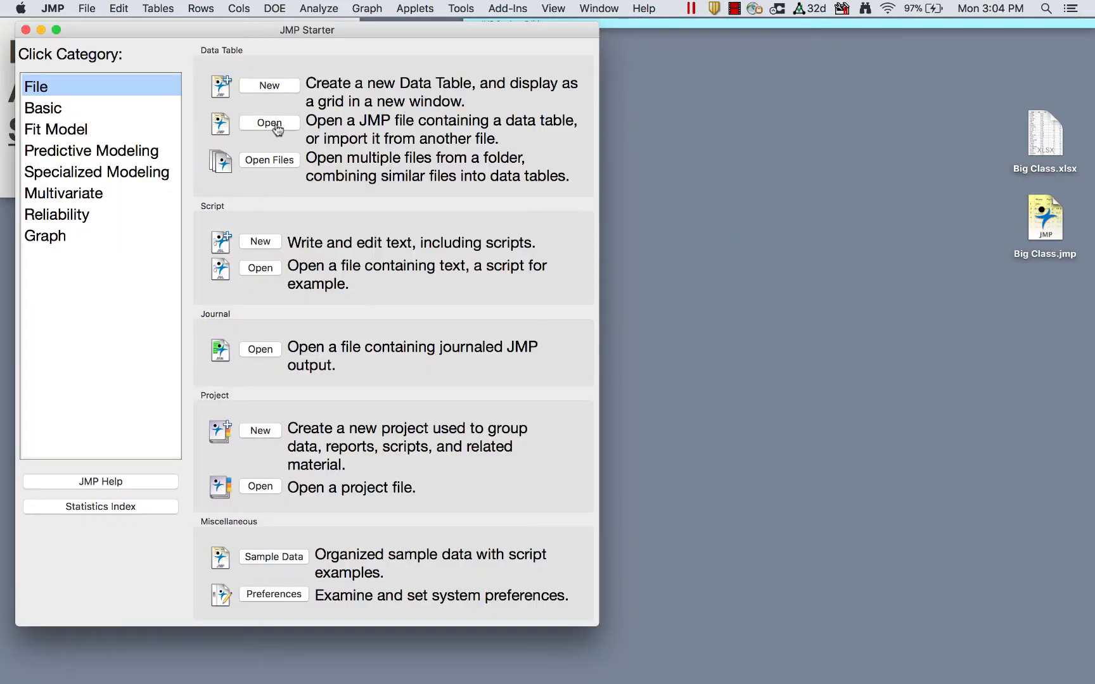
pyautogui.click(53, 130)
pyautogui.click(47, 111)
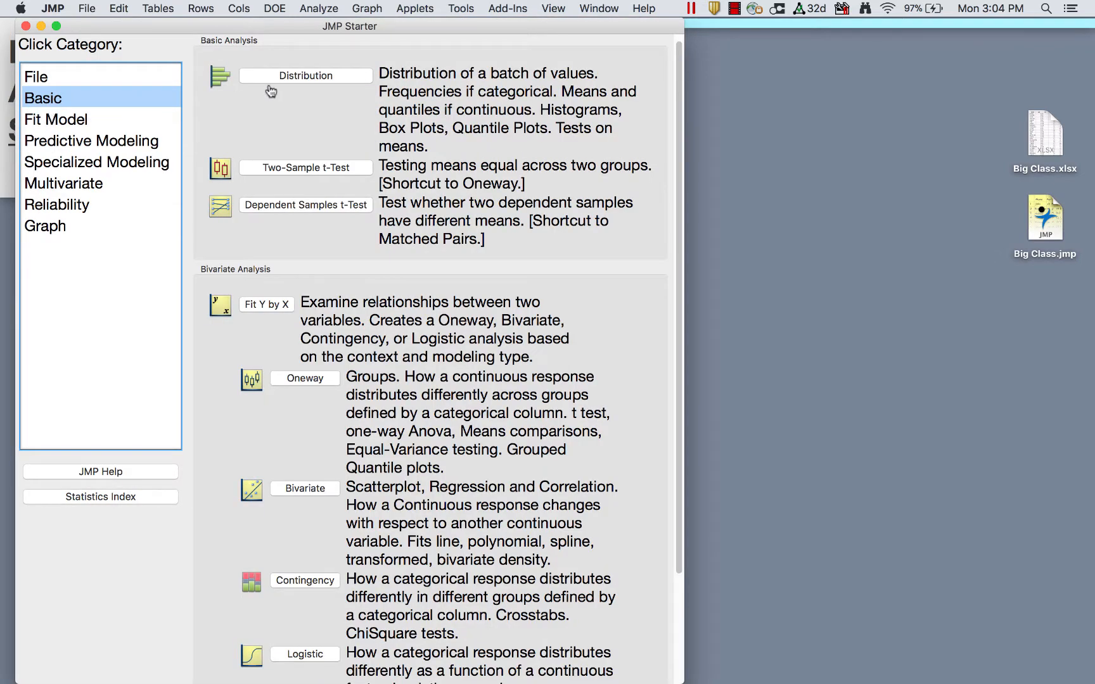
pyautogui.click(26, 25)
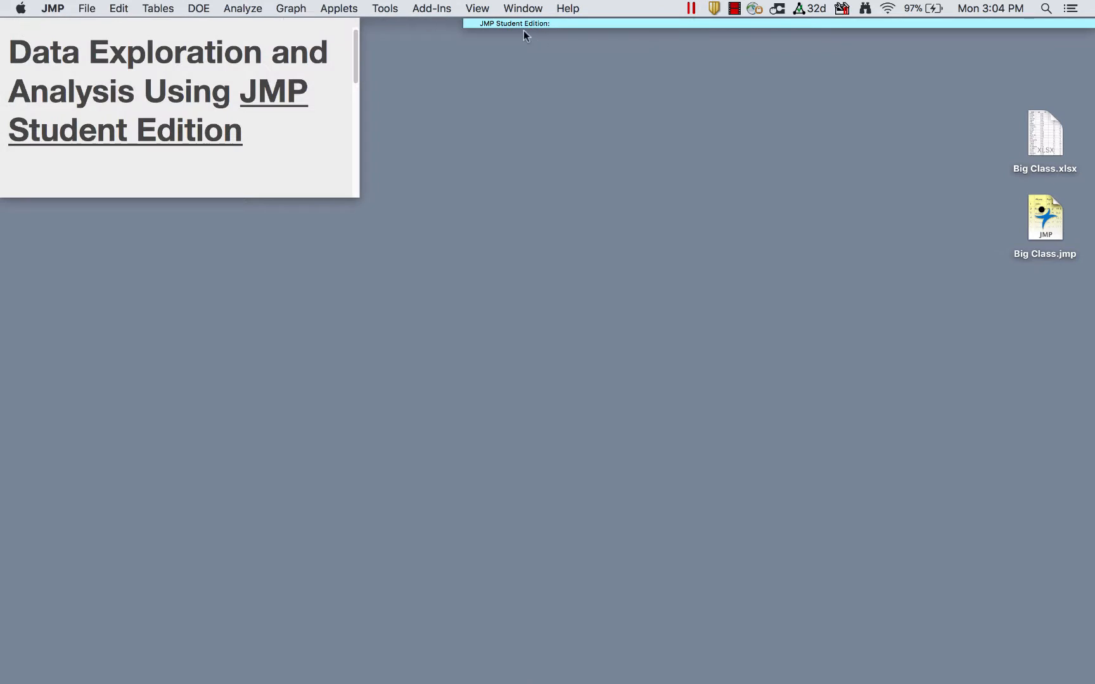
pyautogui.click(524, 9)
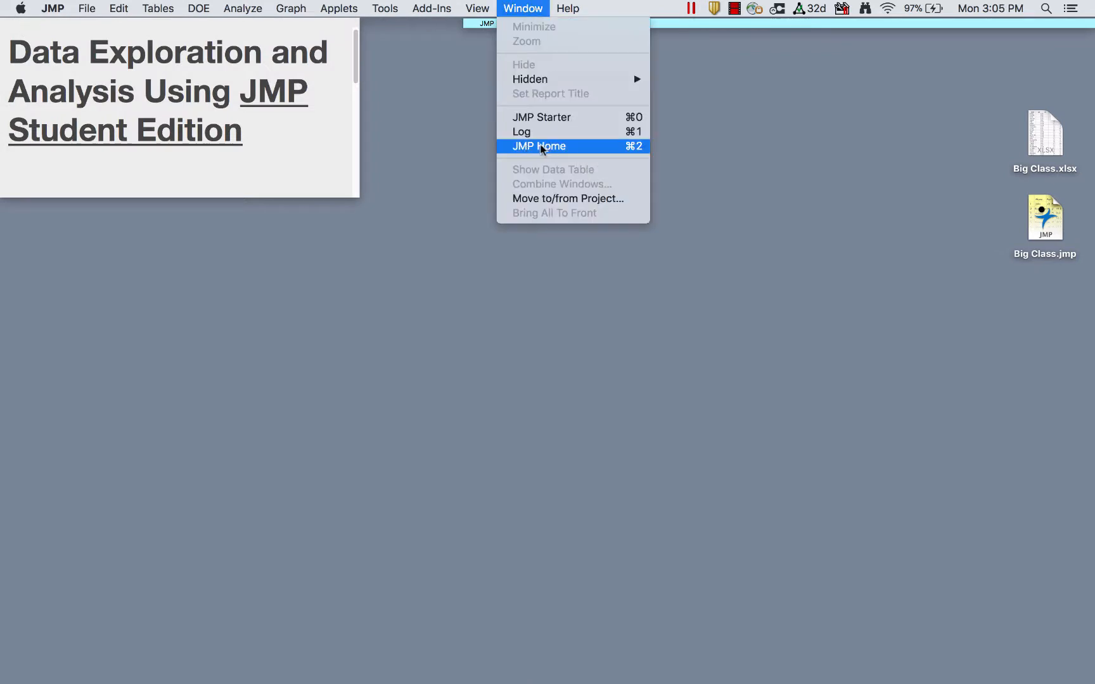
pyautogui.click(479, 136)
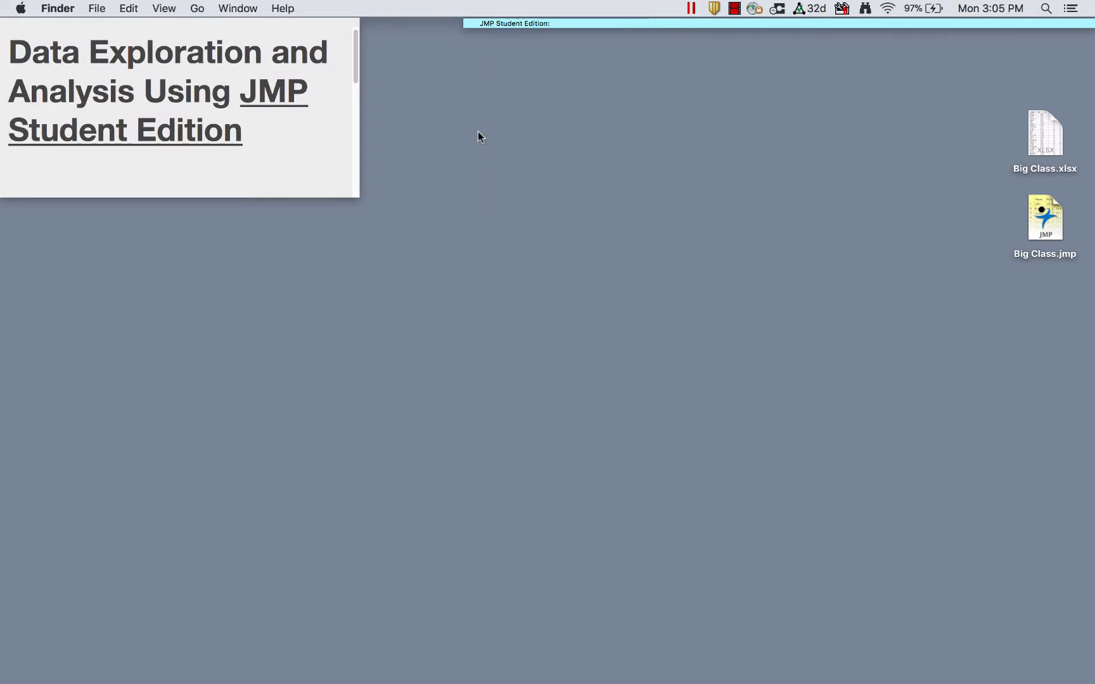
pyautogui.click(614, 664)
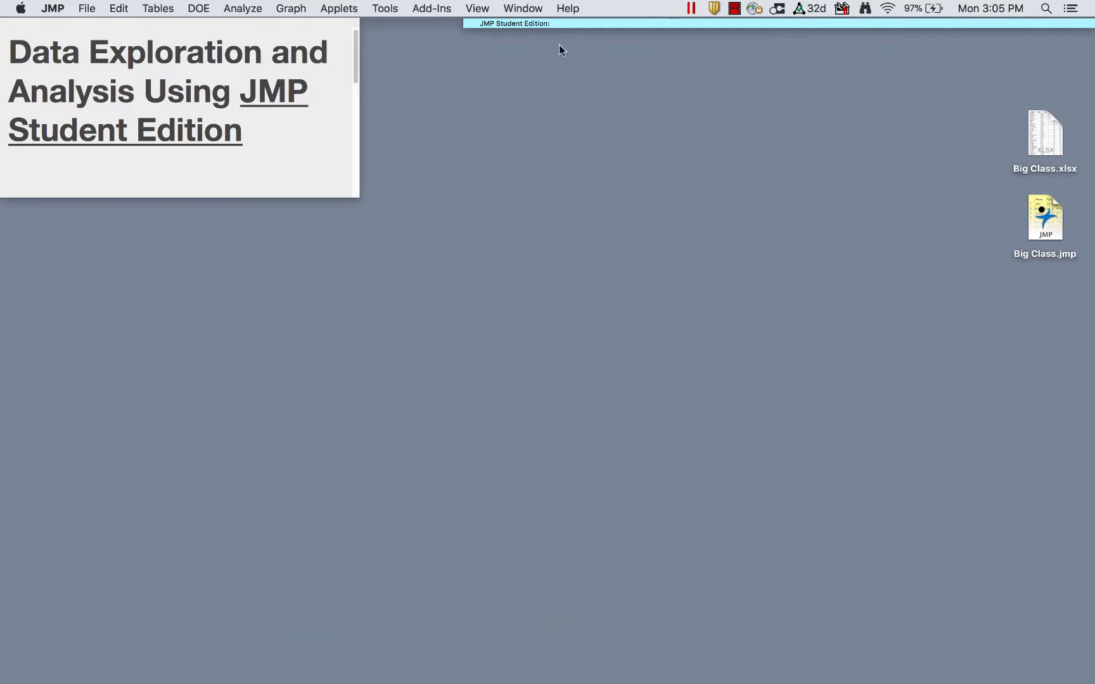
pyautogui.click(244, 9)
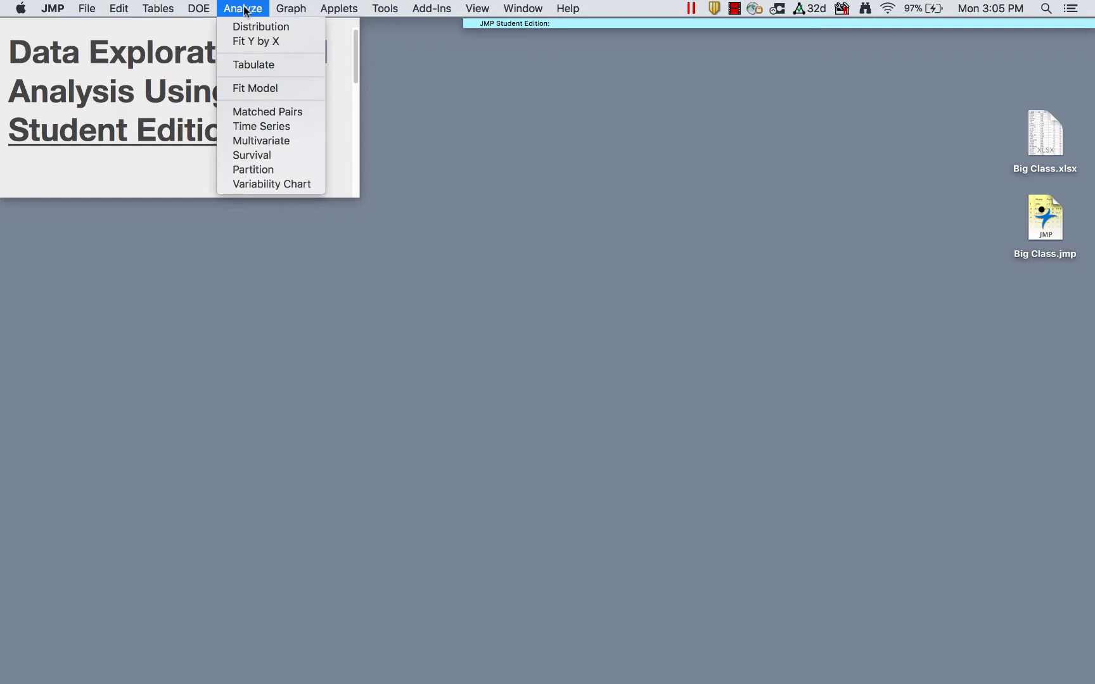
pyautogui.moveTo(290, 8)
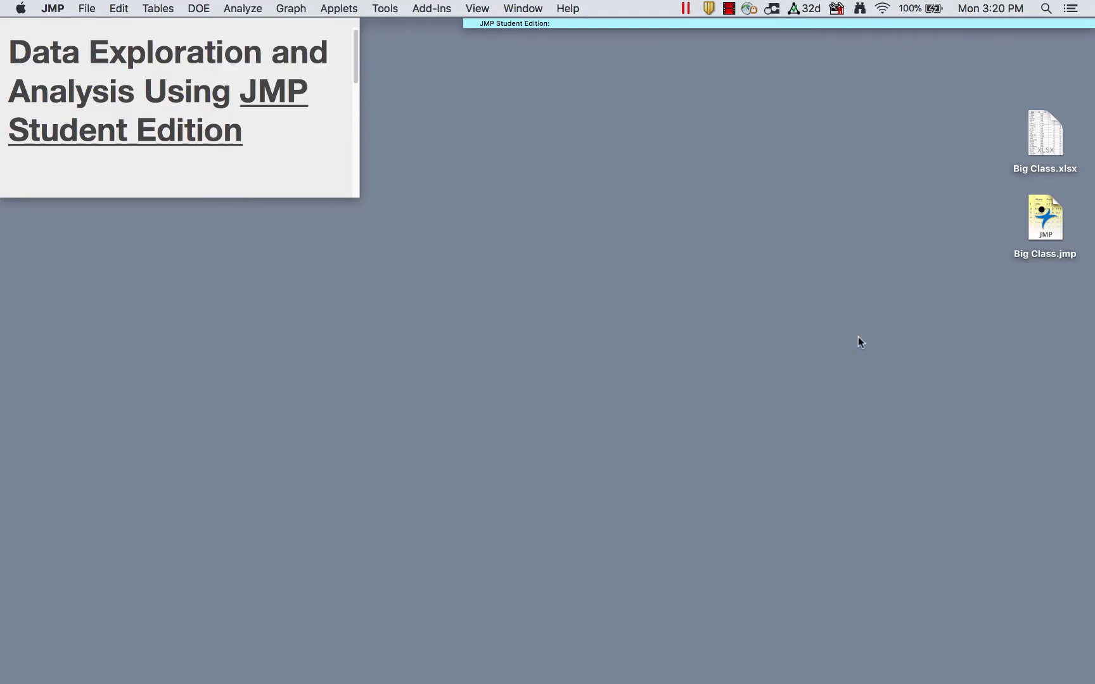
# - Open the Big Class.jmp data table from the desktop and launch Graph Builder on it
pyautogui.doubleClick(1043, 223)
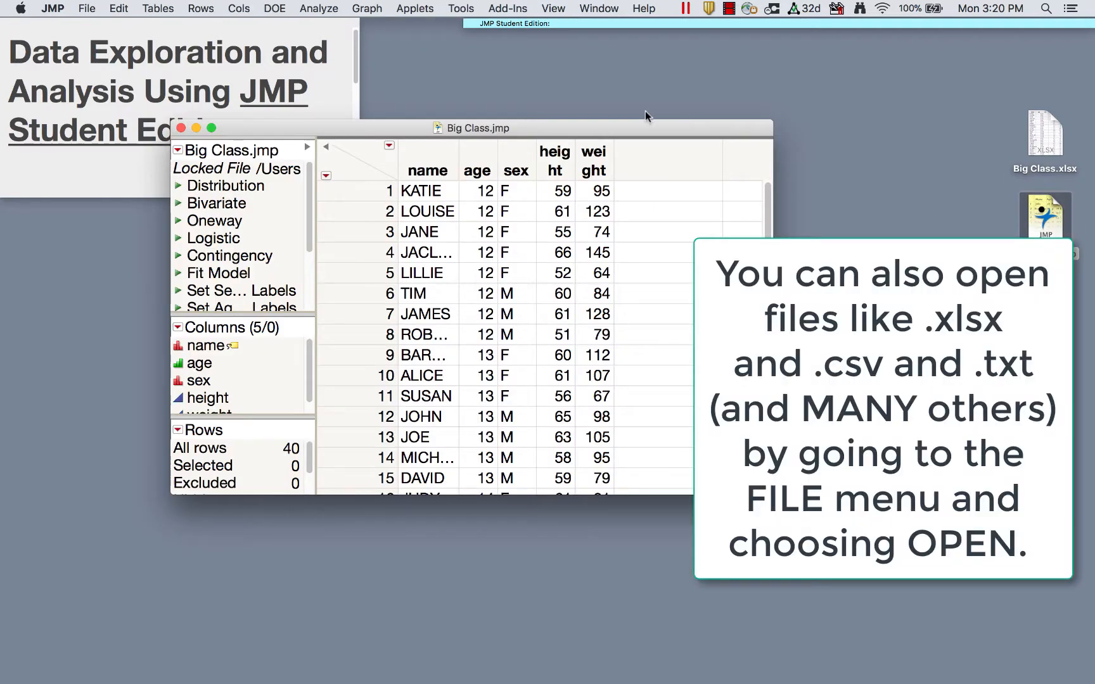
pyautogui.click(369, 6)
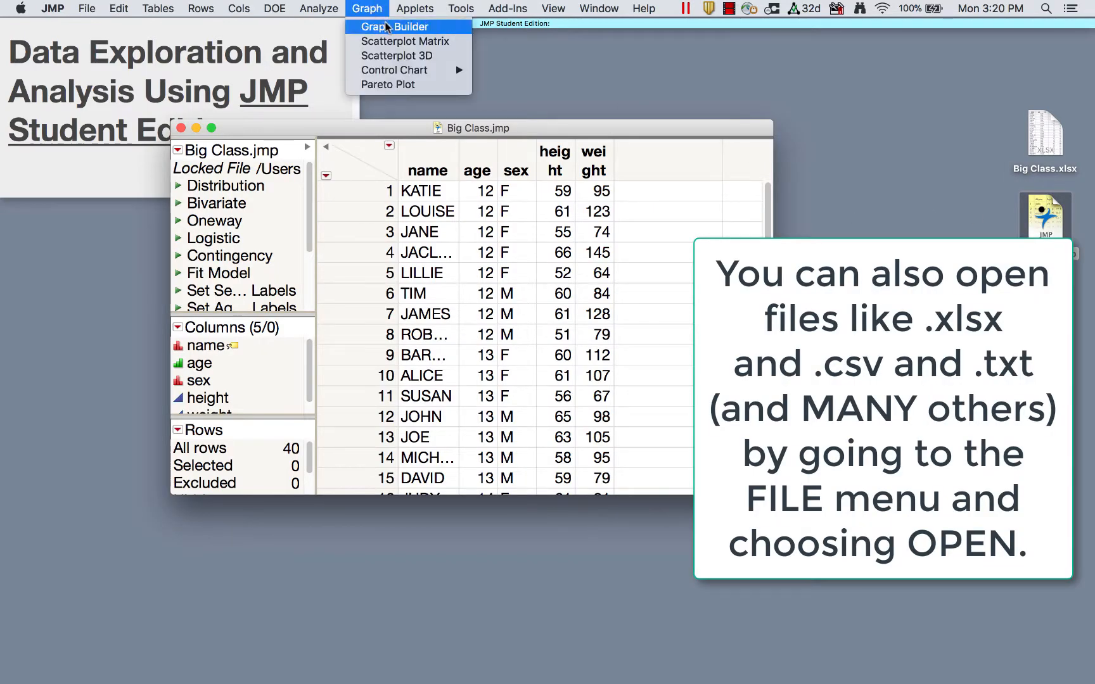
pyautogui.click(387, 27)
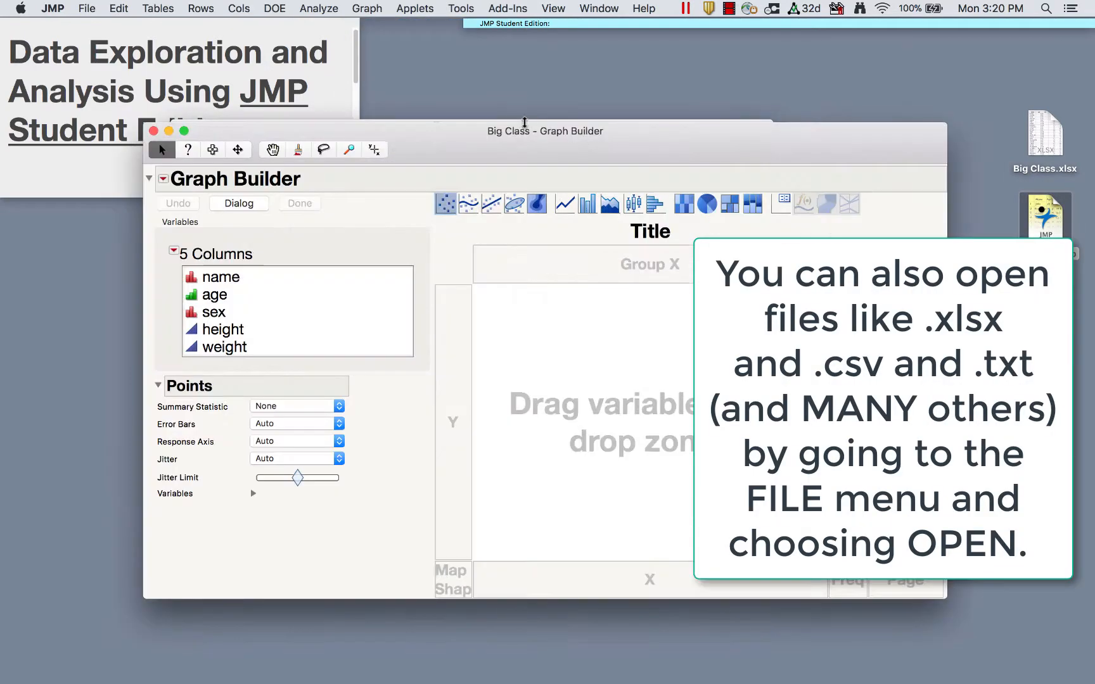
pyautogui.moveTo(471, 140); pyautogui.dragTo(435, 92)
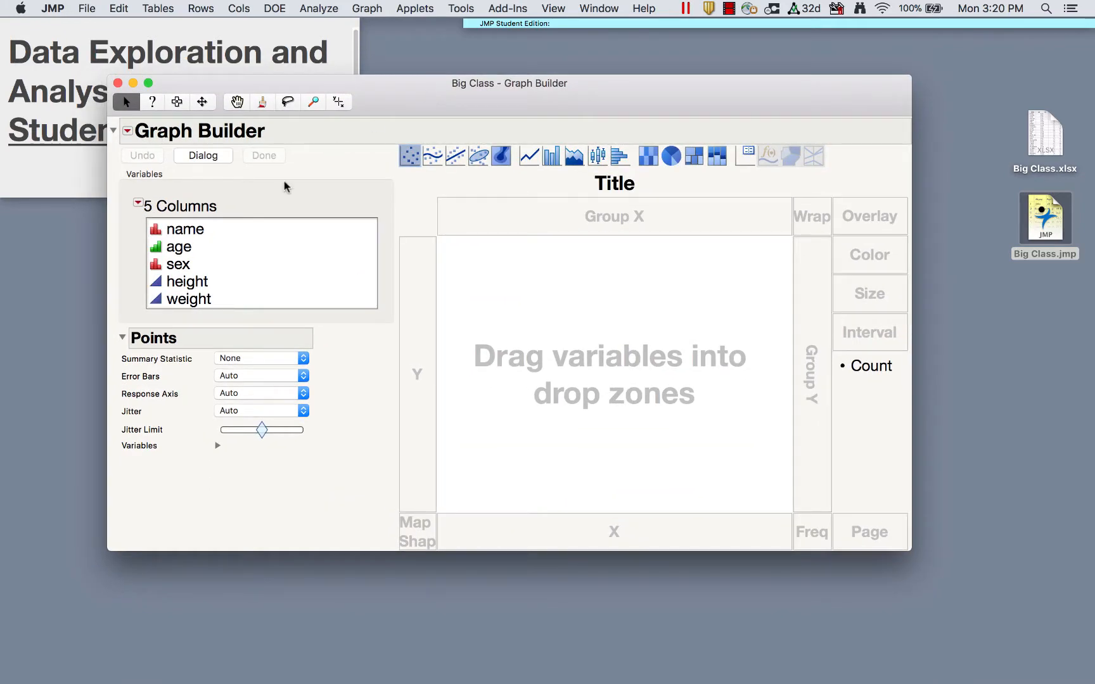
# - Plot weight against height in Graph Builder, with height on the X axis and weight on the Y axis
pyautogui.click(183, 287)
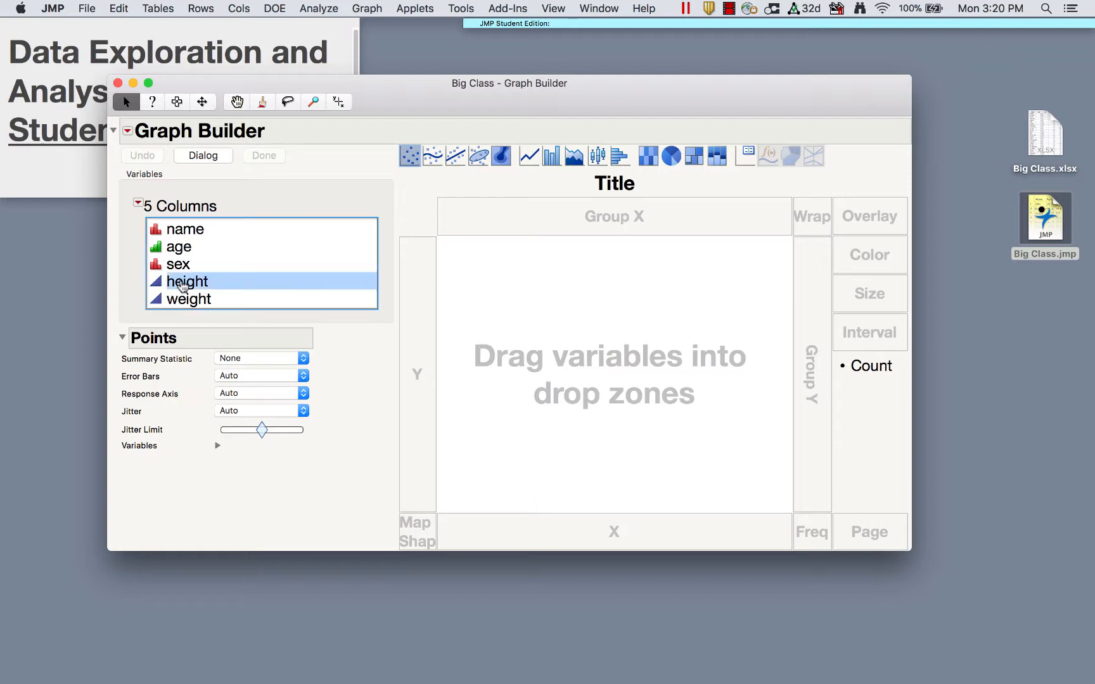
pyautogui.moveTo(184, 286); pyautogui.dragTo(556, 532)
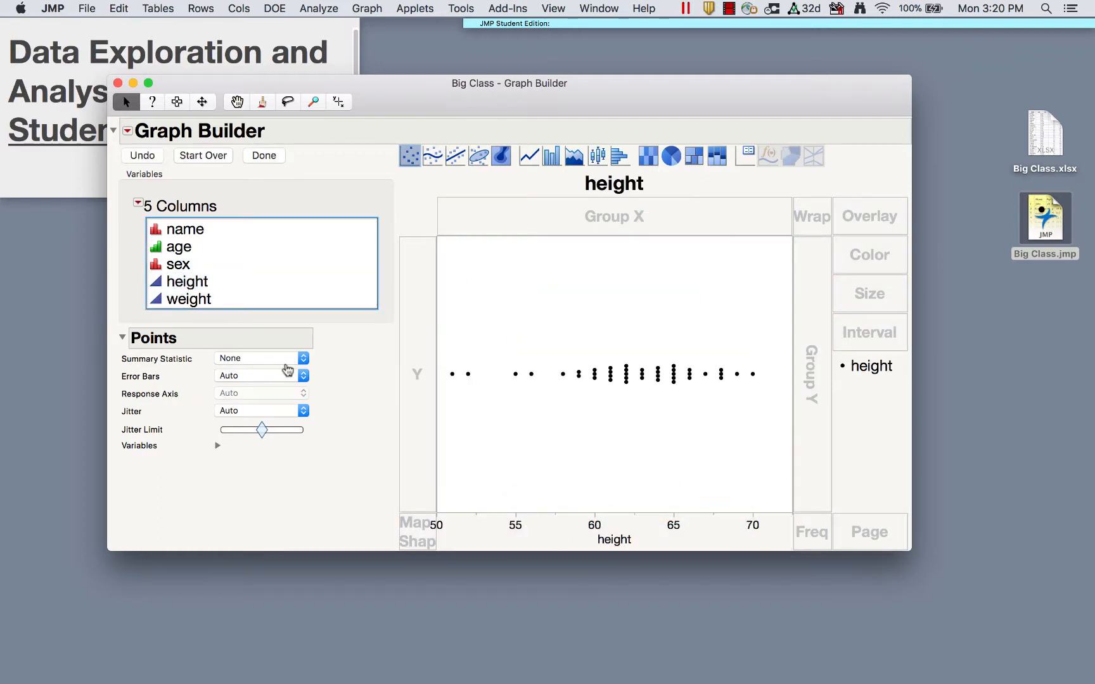
pyautogui.click(174, 302)
pyautogui.moveTo(174, 305); pyautogui.dragTo(420, 360)
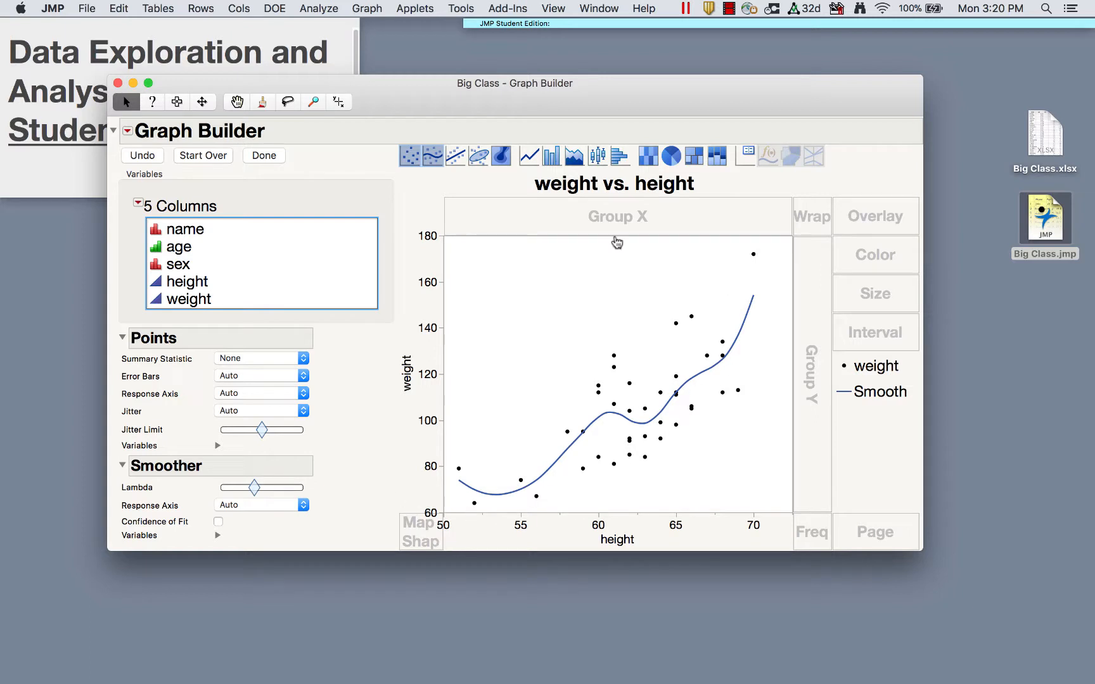
# - Remove the smoother from the weight vs. height plot, and try a line of fit before taking it off again
pyautogui.moveTo(380, 147)
pyautogui.mouseDown()
pyautogui.moveTo(378, 164)
pyautogui.moveTo(483, 163)
pyautogui.moveTo(390, 142)
pyautogui.moveTo(382, 176)
pyautogui.mouseUp()
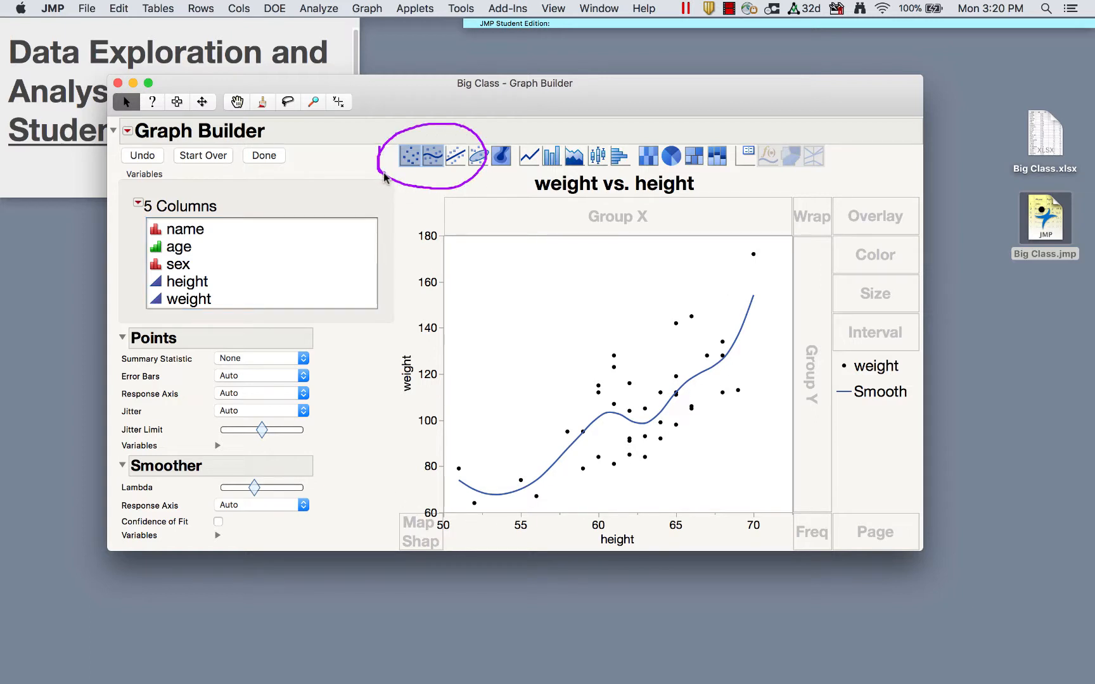
pyautogui.click(433, 156)
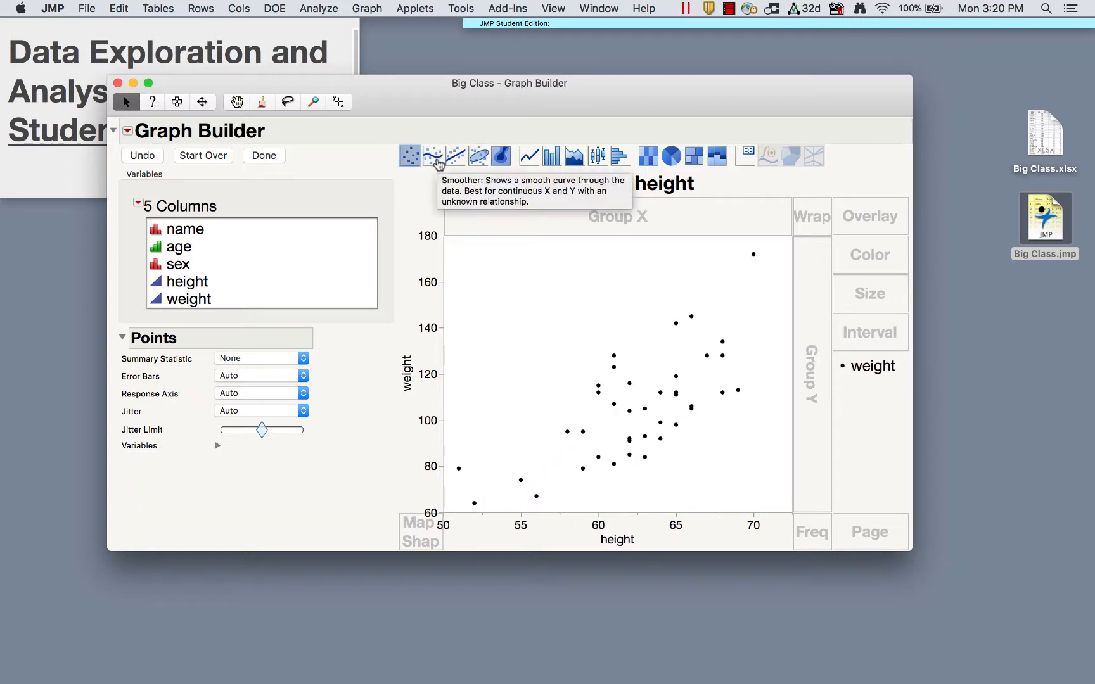
pyautogui.click(456, 157)
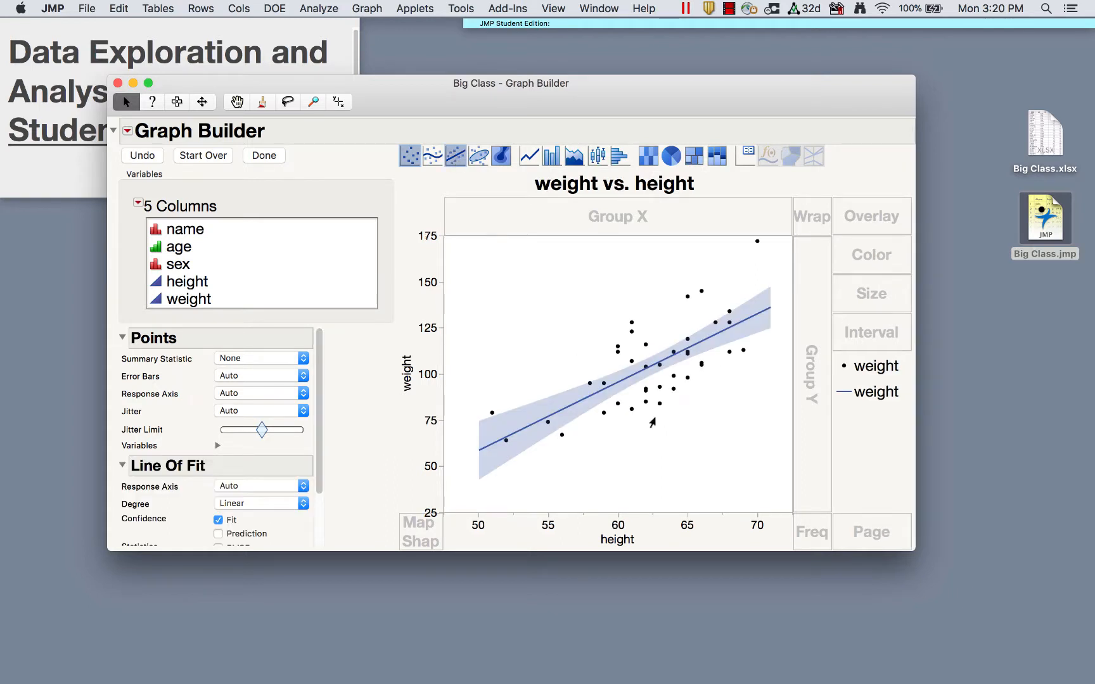
pyautogui.click(456, 156)
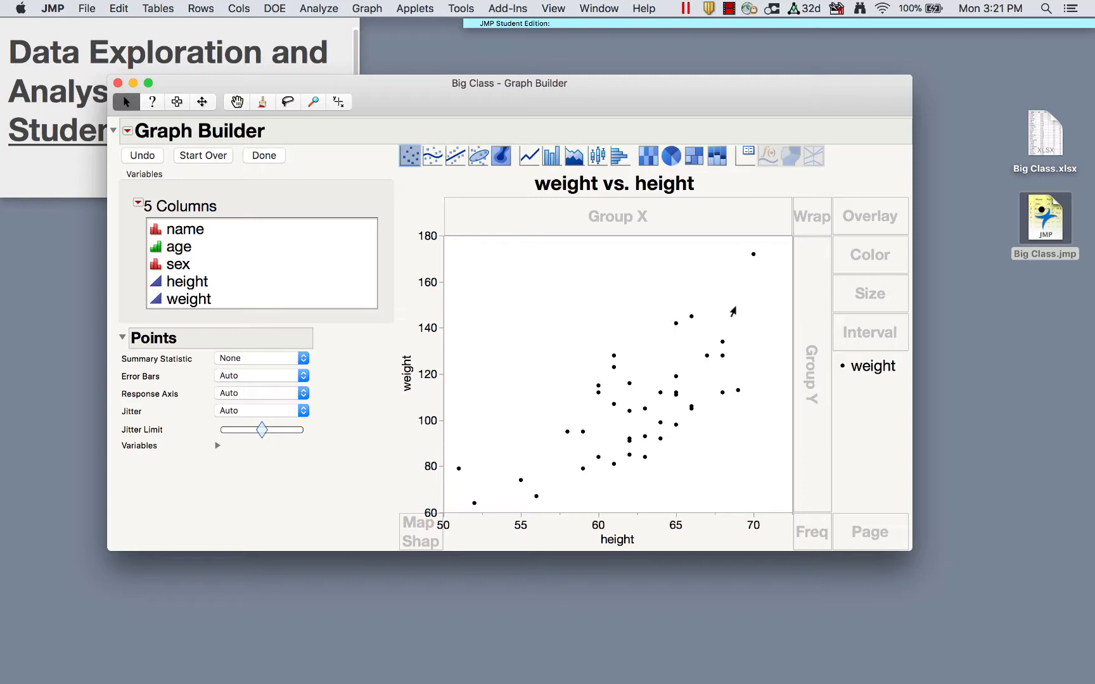
# - Add a line of fit to the weight vs. height plot and show its prediction interval and equation
pyautogui.moveTo(321, 469)
pyautogui.mouseDown()
pyautogui.moveTo(353, 352)
pyautogui.moveTo(213, 320)
pyautogui.moveTo(118, 380)
pyautogui.moveTo(324, 432)
pyautogui.moveTo(320, 404)
pyautogui.mouseUp()
pyautogui.moveTo(223, 469)
pyautogui.mouseDown()
pyautogui.moveTo(235, 467)
pyautogui.moveTo(88, 348)
pyautogui.moveTo(355, 419)
pyautogui.mouseUp()
pyautogui.click(456, 157)
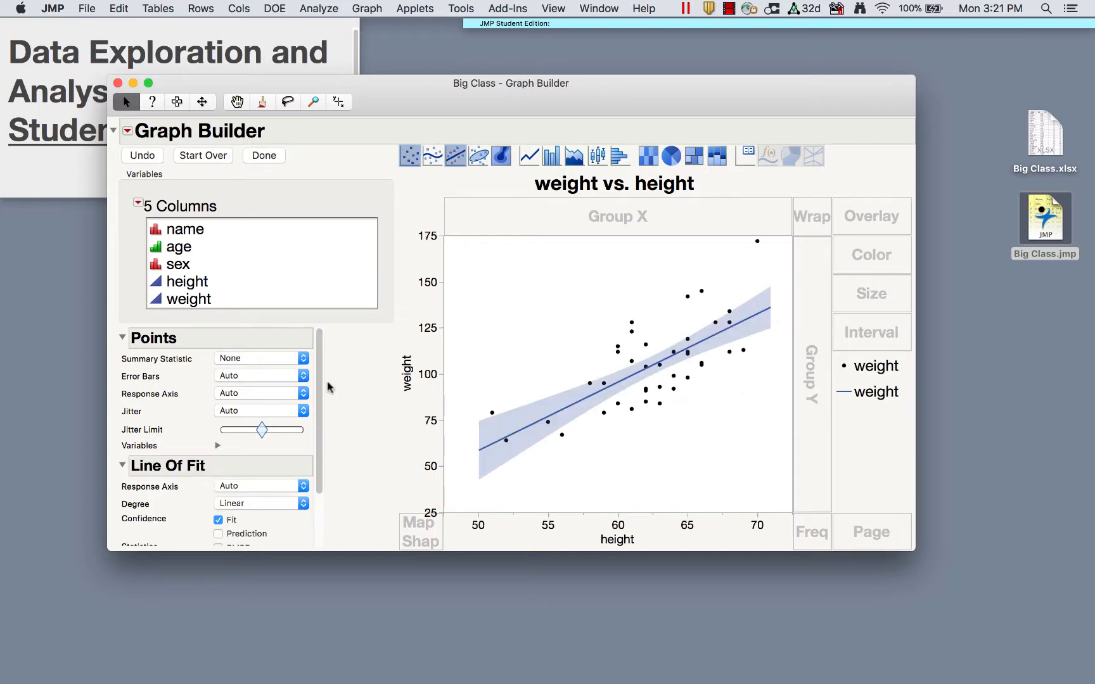
pyautogui.moveTo(318, 391); pyautogui.dragTo(319, 480)
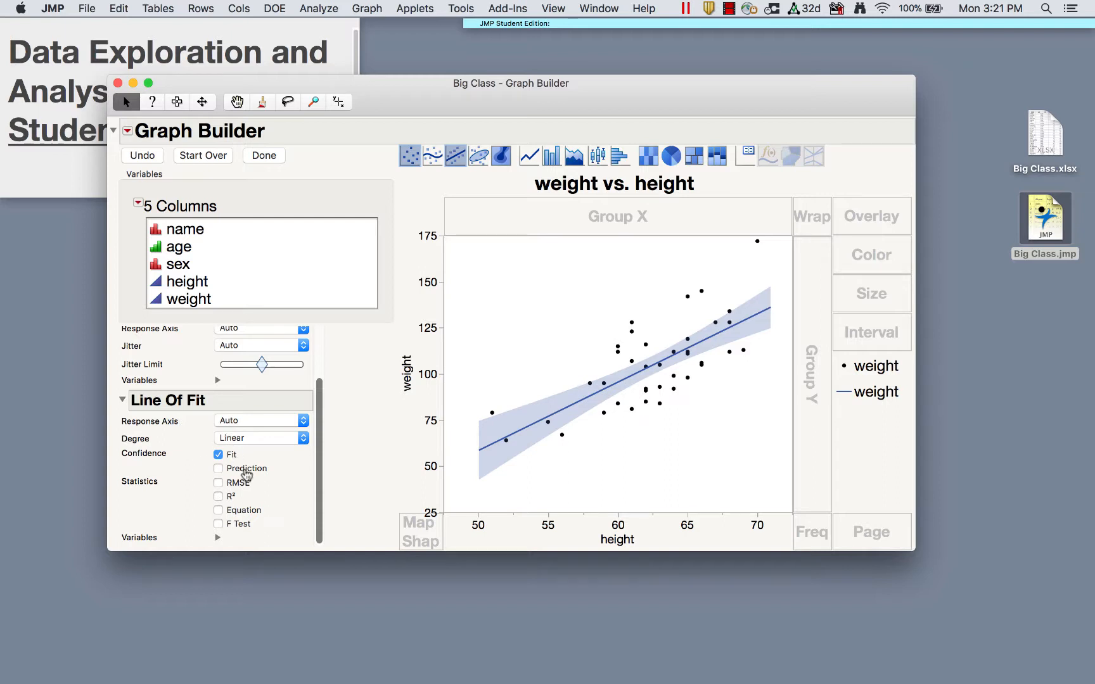
pyautogui.click(246, 469)
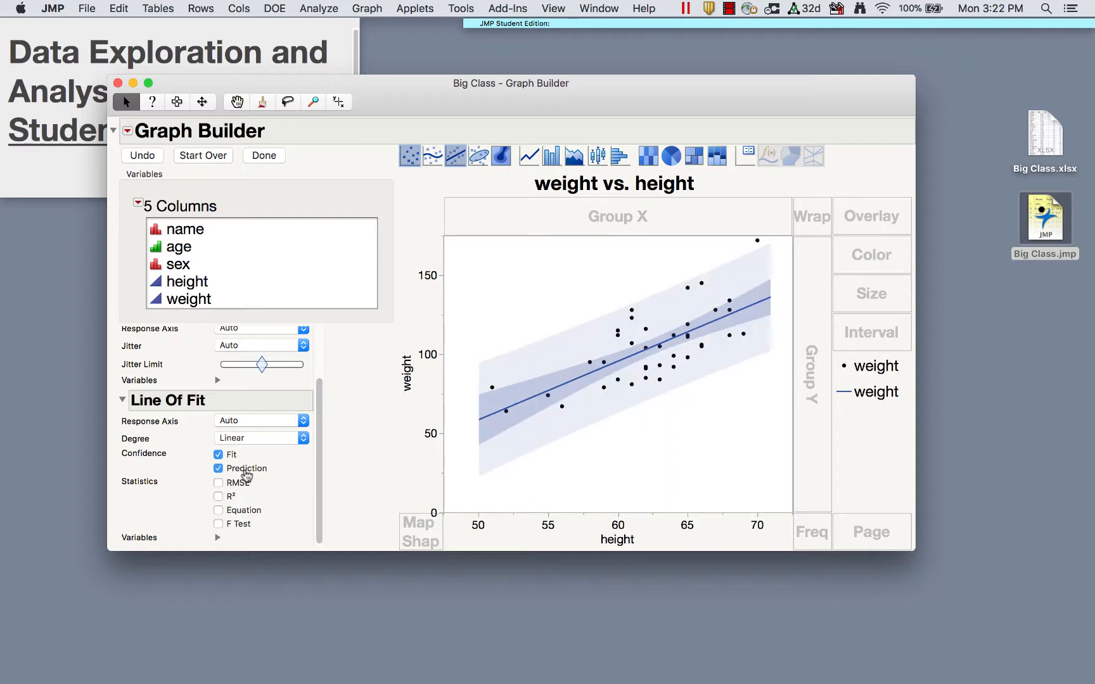
pyautogui.click(245, 511)
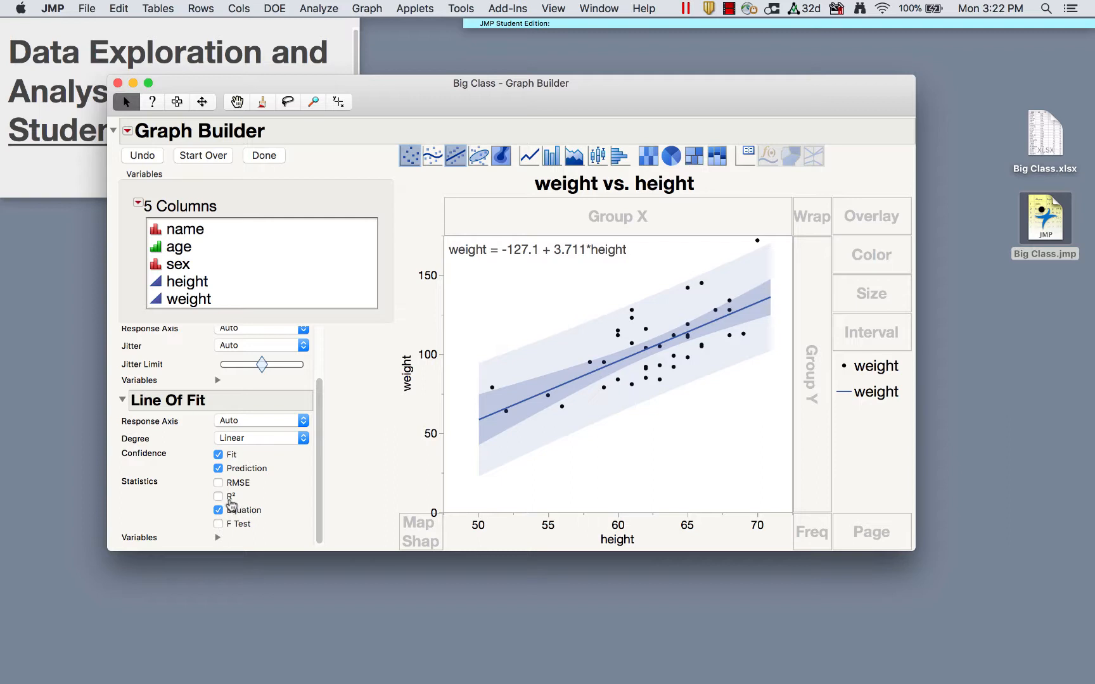
# - Try the R², F Test and RMSE statistics on the line of fit and turn all three off again
pyautogui.click(230, 497)
pyautogui.click(237, 525)
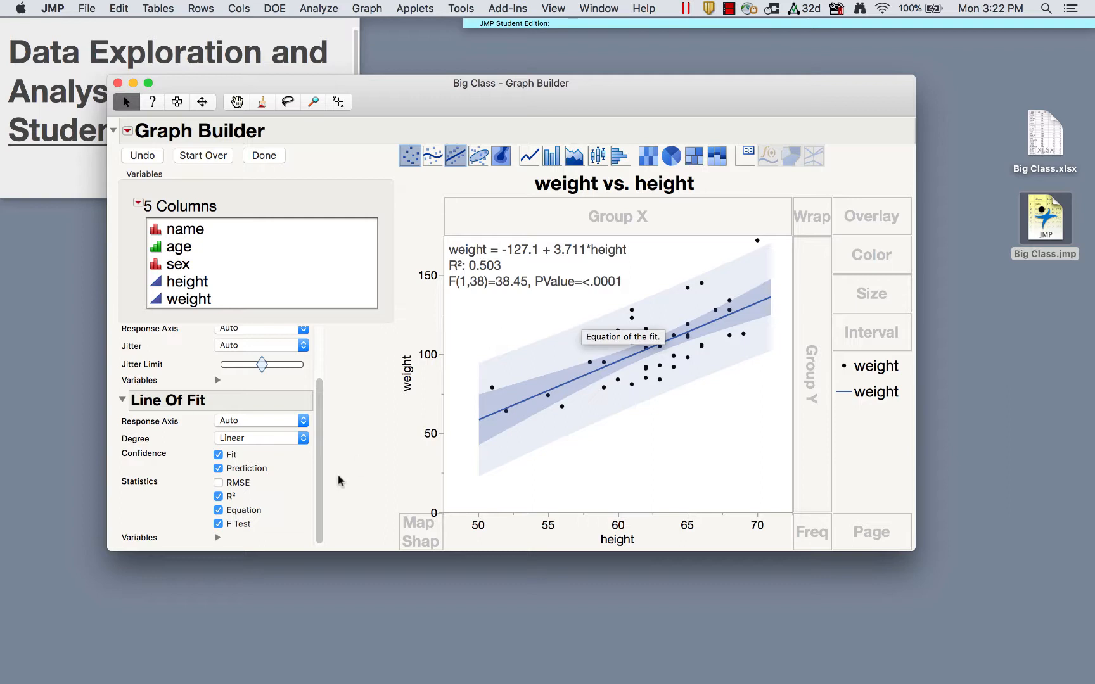
pyautogui.click(238, 484)
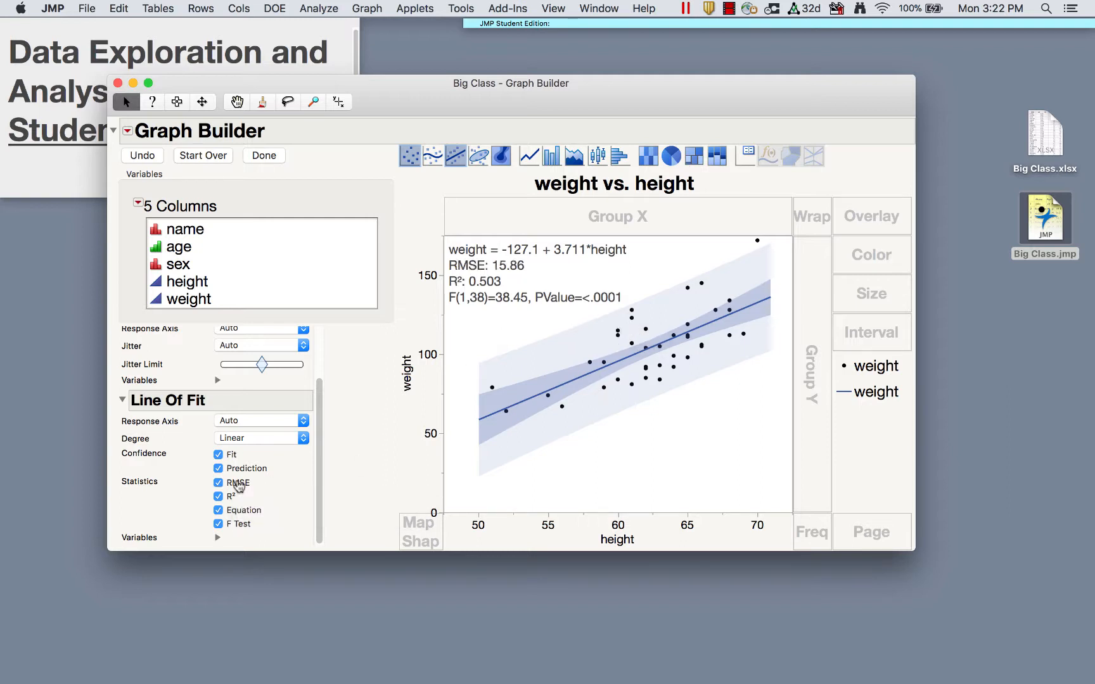
pyautogui.click(238, 484)
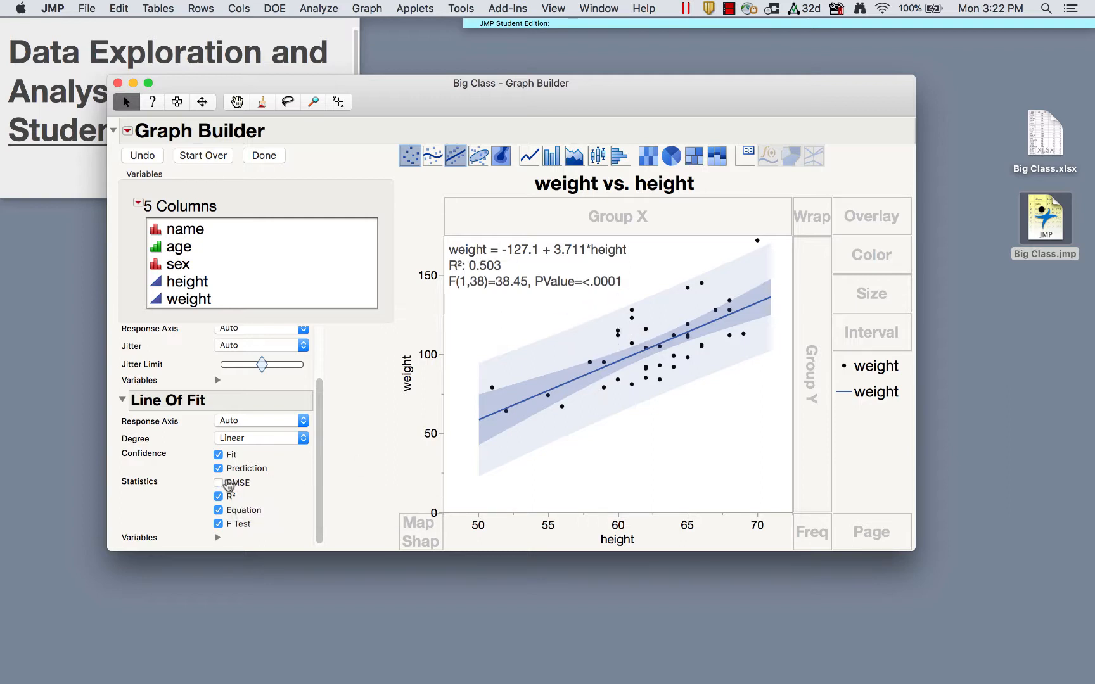
pyautogui.click(242, 526)
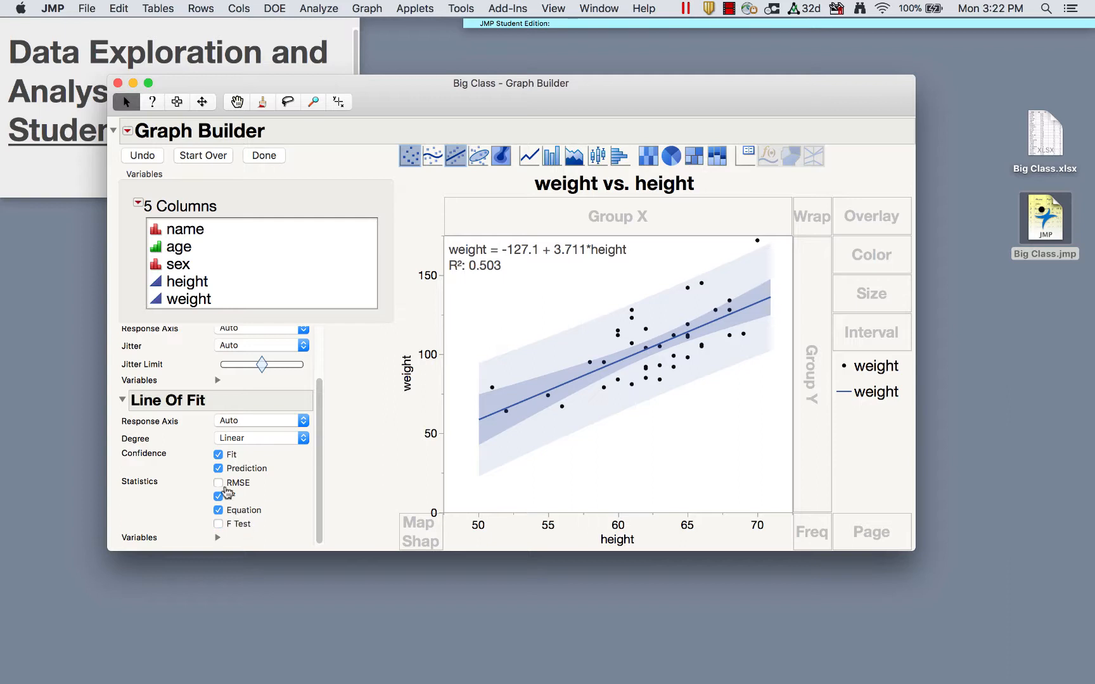
pyautogui.click(226, 497)
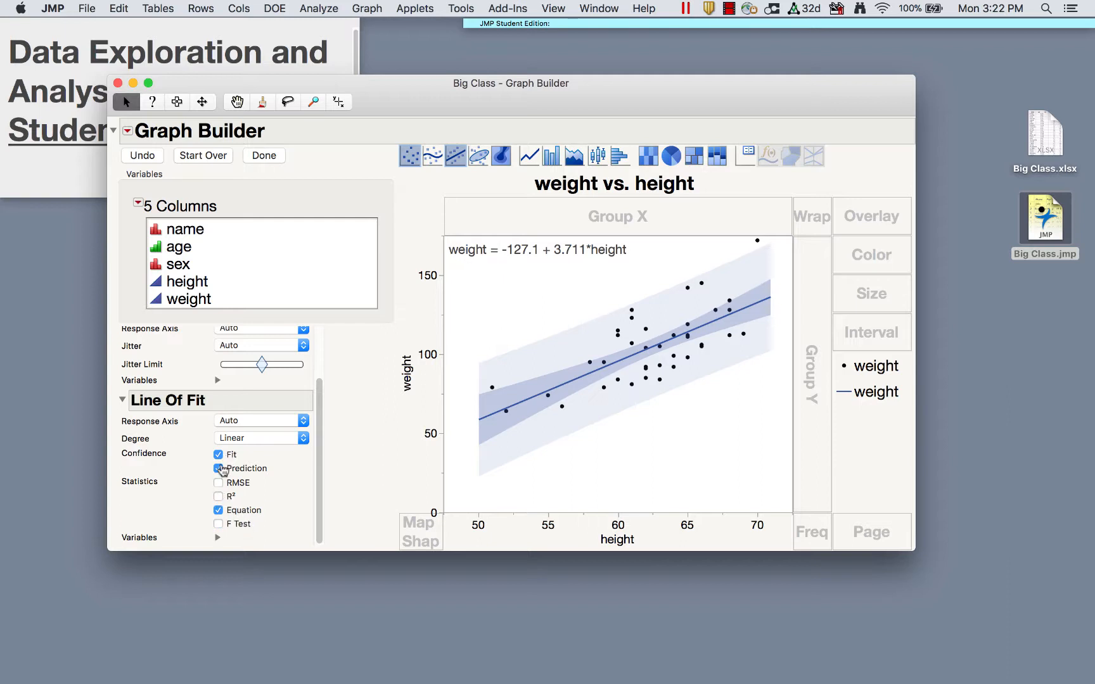
# - Turn off the fit's prediction interval, bring it back once for comparison with the confidence band, and hide it again
pyautogui.click(218, 469)
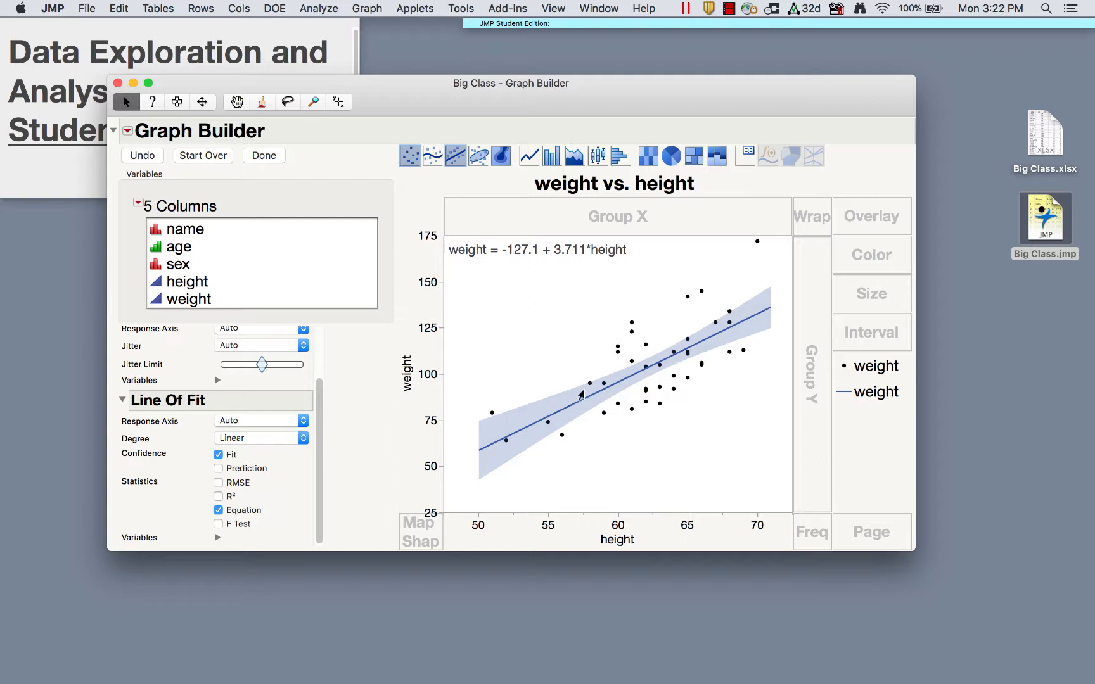
pyautogui.moveTo(609, 398)
pyautogui.click(218, 468)
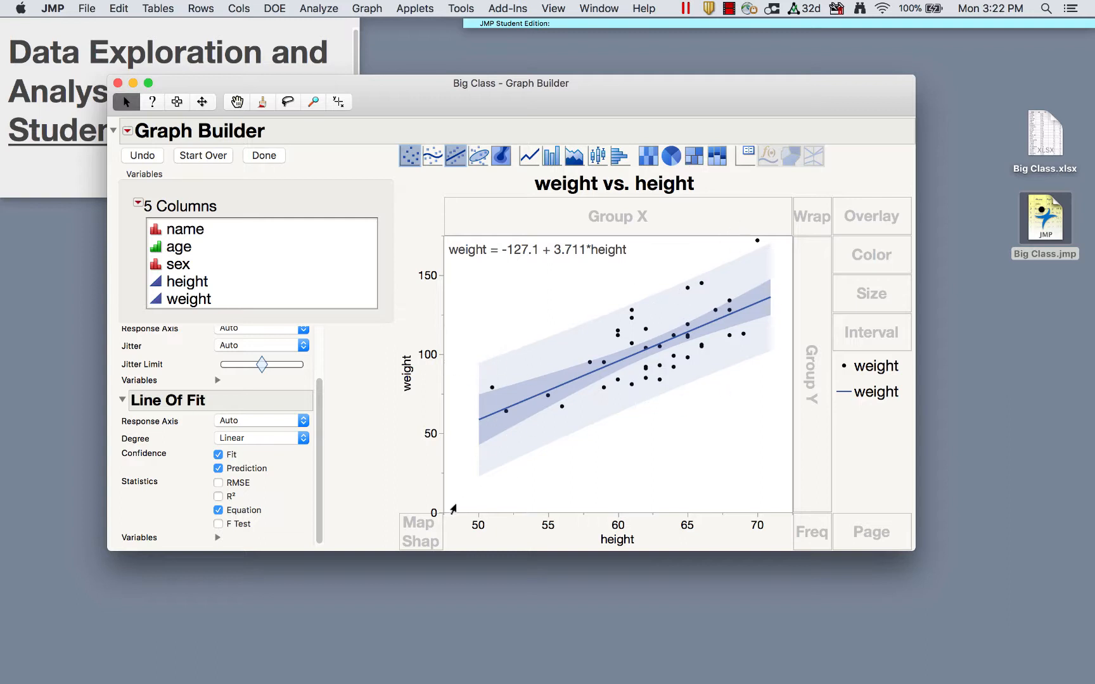
pyautogui.click(218, 469)
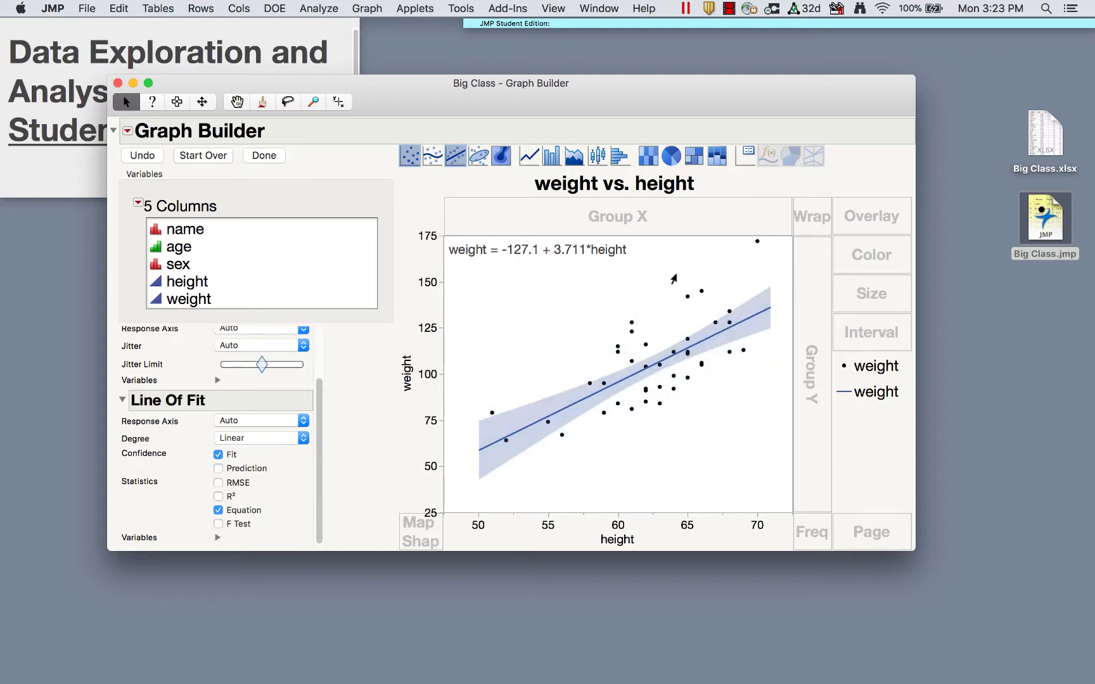
# - Preview age as the Overlay and Color variable, and split the weight vs. height plot by age using the Page role
pyautogui.click(171, 252)
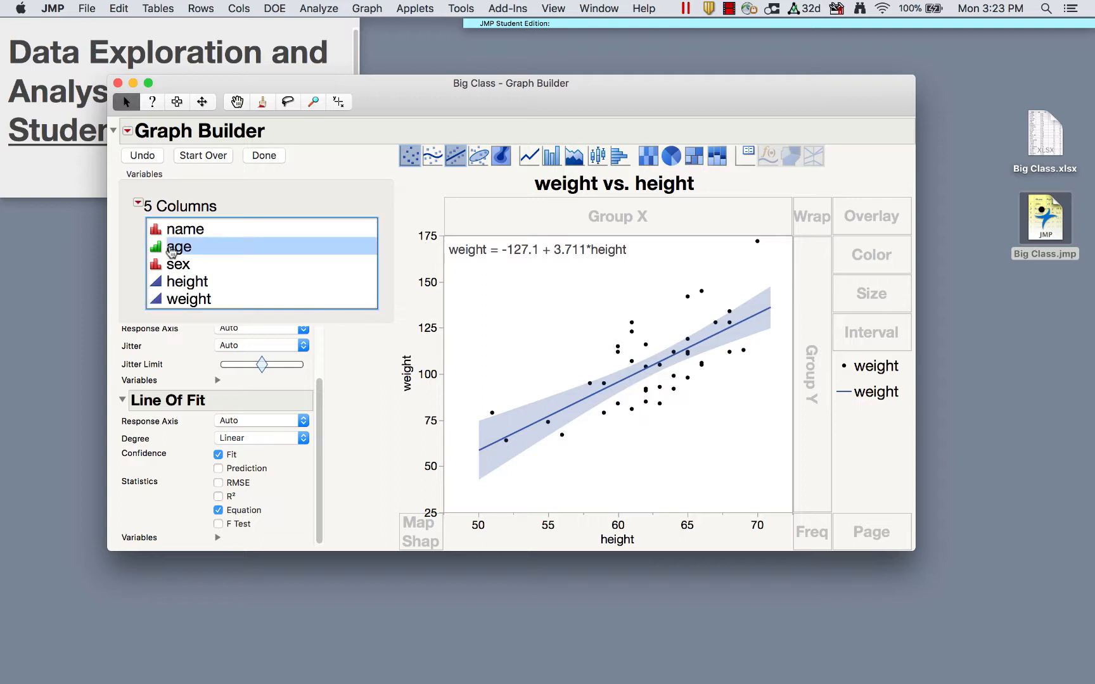
pyautogui.moveTo(171, 252); pyautogui.dragTo(870, 219)
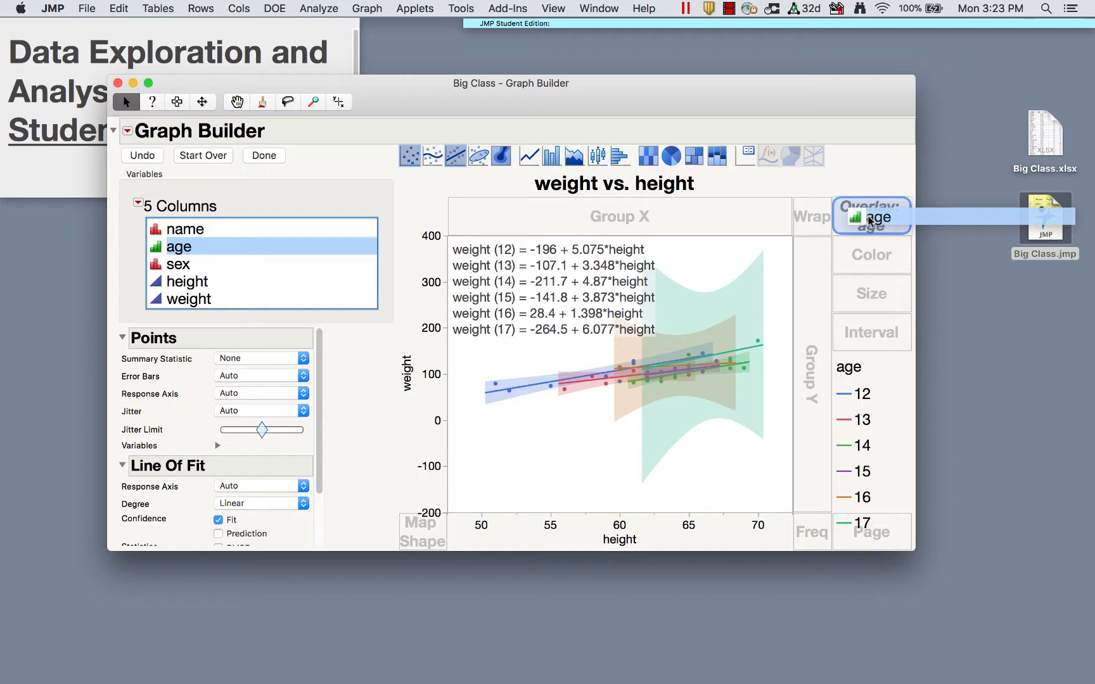
pyautogui.moveTo(869, 220); pyautogui.dragTo(879, 259)
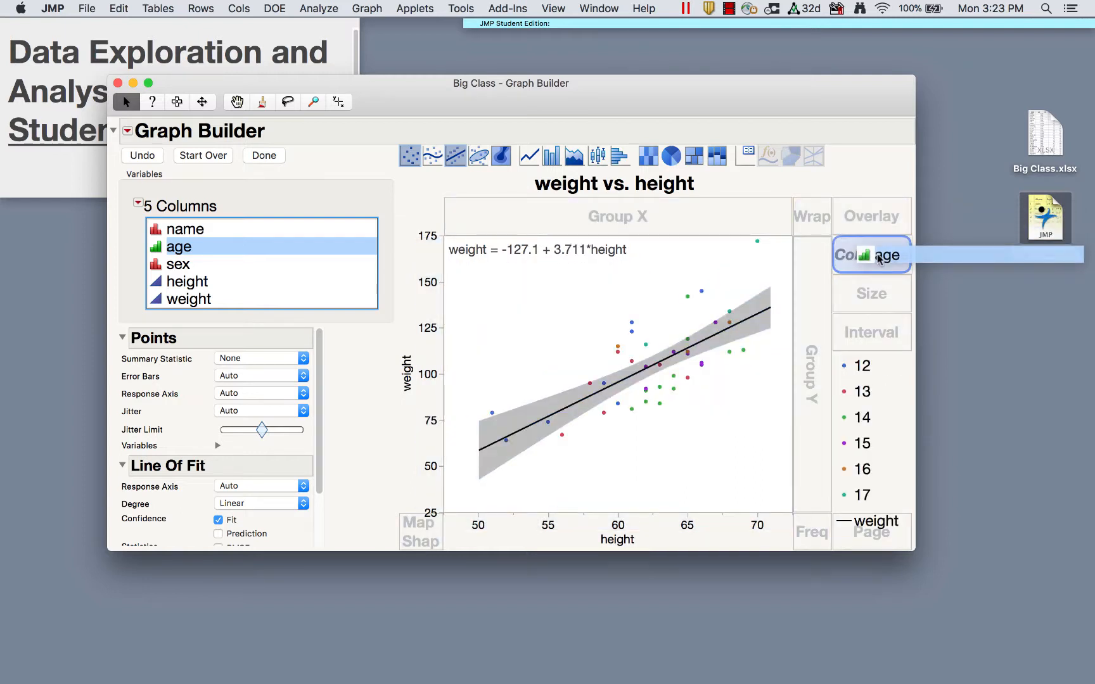
pyautogui.moveTo(879, 257); pyautogui.dragTo(899, 181)
pyautogui.moveTo(846, 525); pyautogui.dragTo(875, 544)
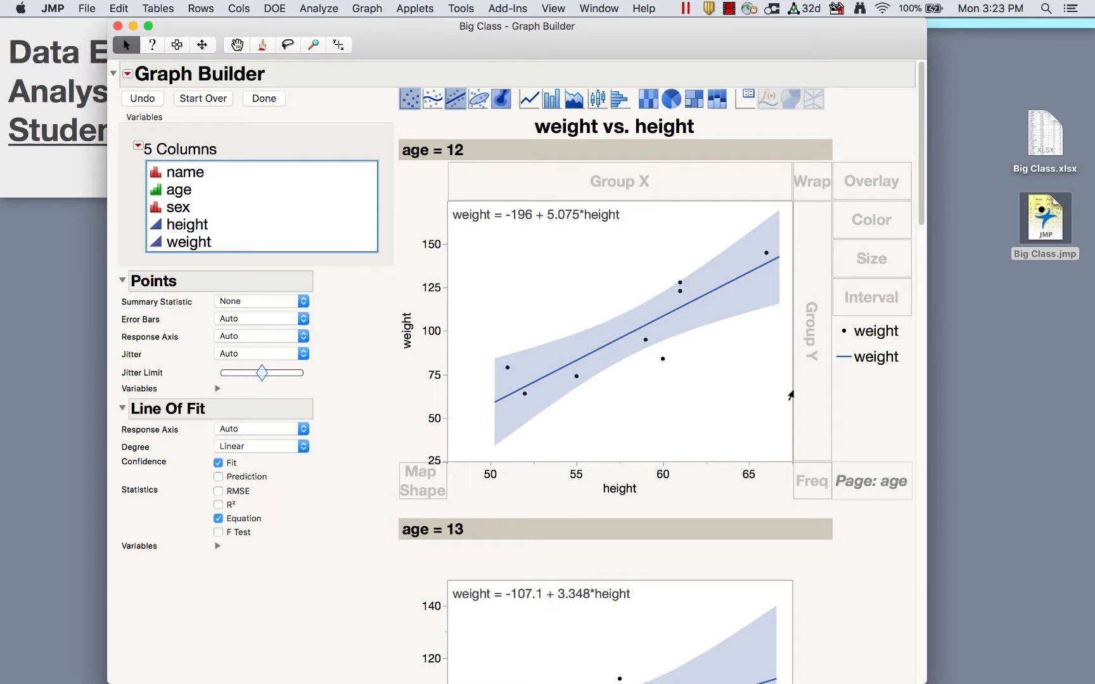
# - Look through the separate weight vs. height plots for each age and remove age from the Page role
pyautogui.click(468, 148)
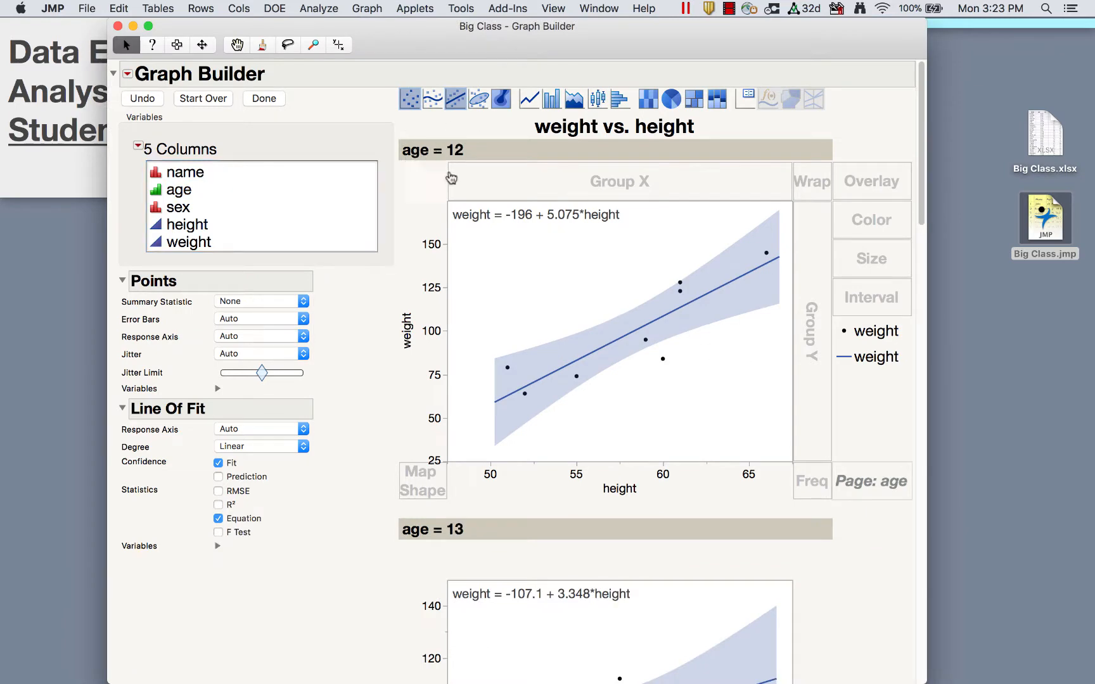
pyautogui.scroll(-10, 448, 481)
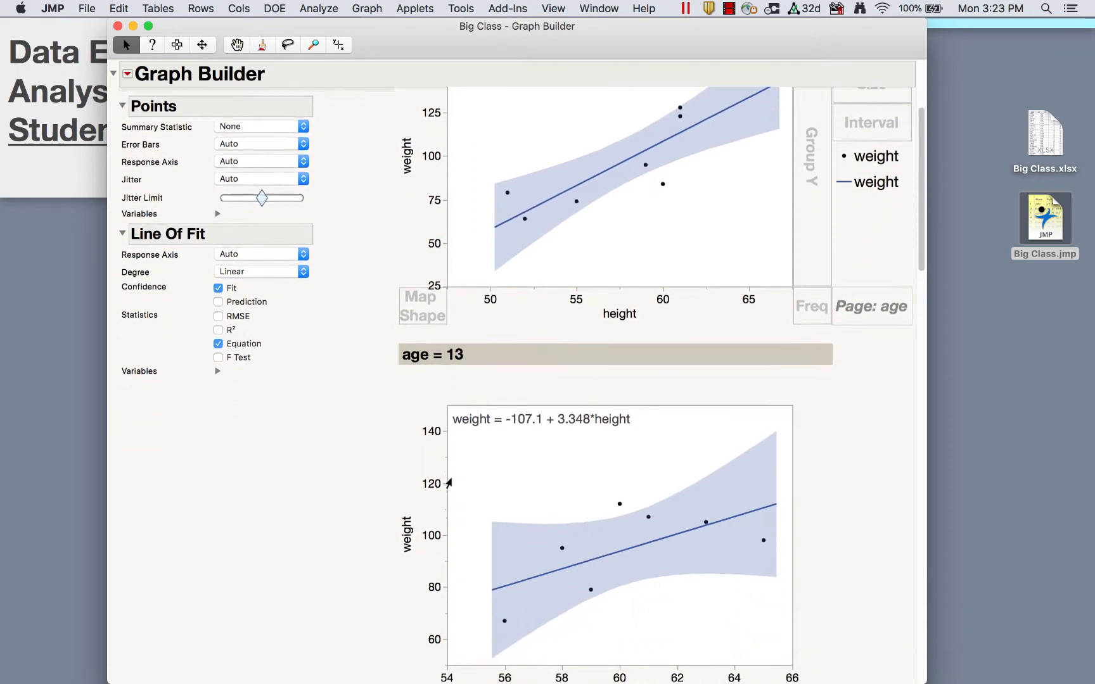
pyautogui.scroll(-20, 449, 481)
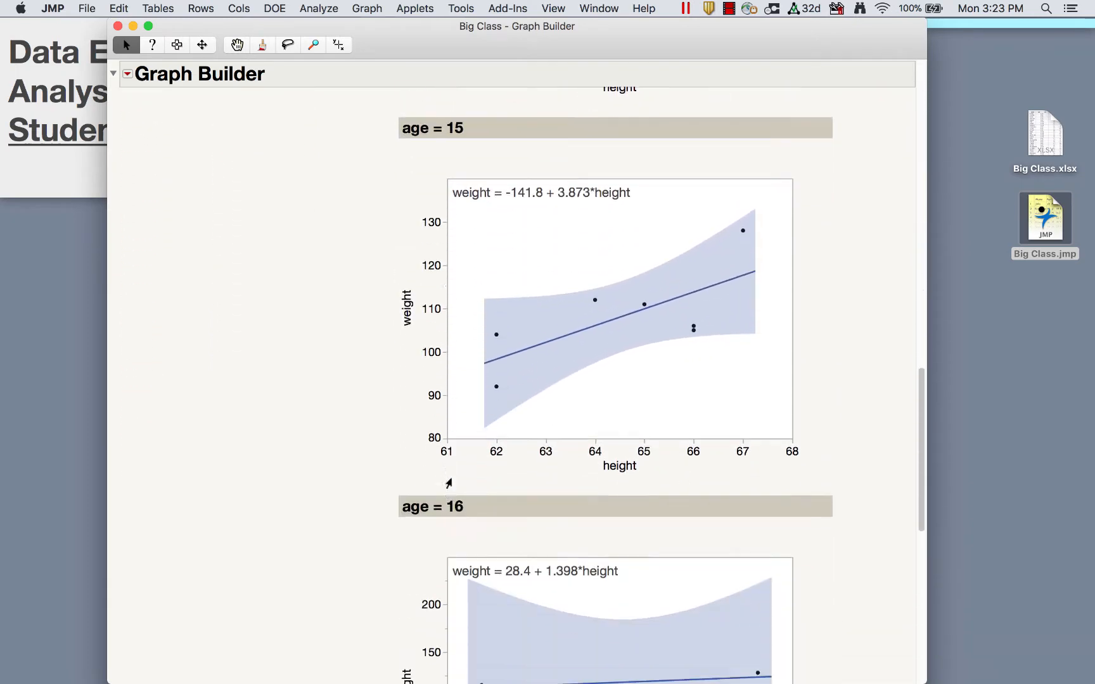
pyautogui.scroll(20, 449, 483)
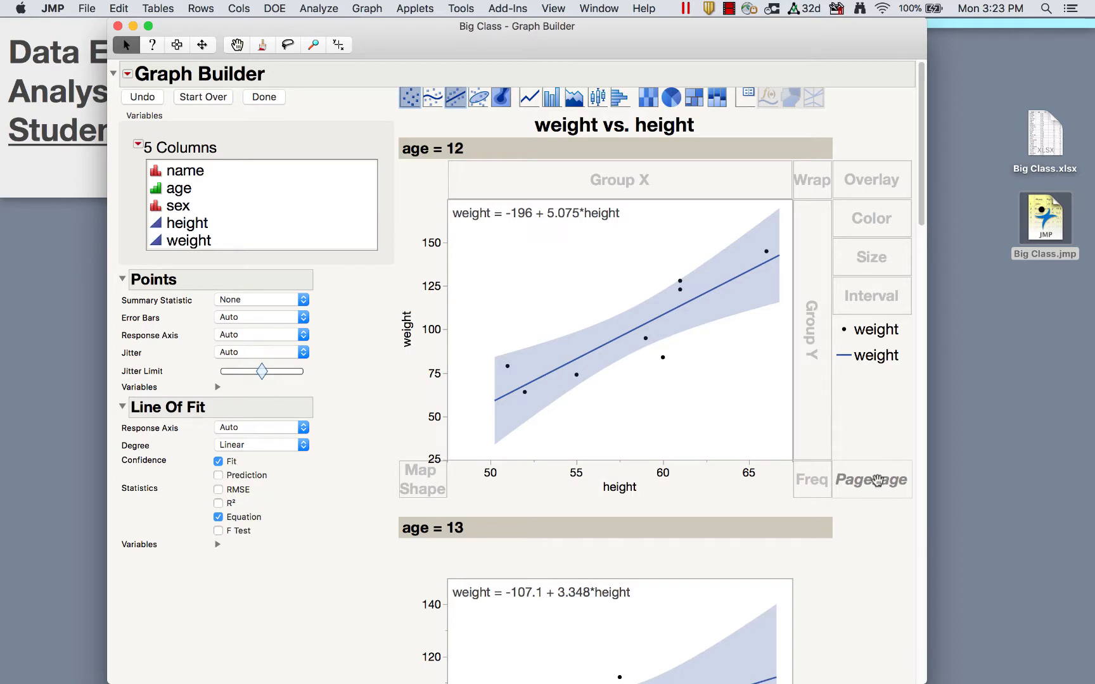
pyautogui.moveTo(877, 480)
pyautogui.mouseDown()
pyautogui.moveTo(713, 426)
pyautogui.moveTo(346, 121)
pyautogui.mouseUp()
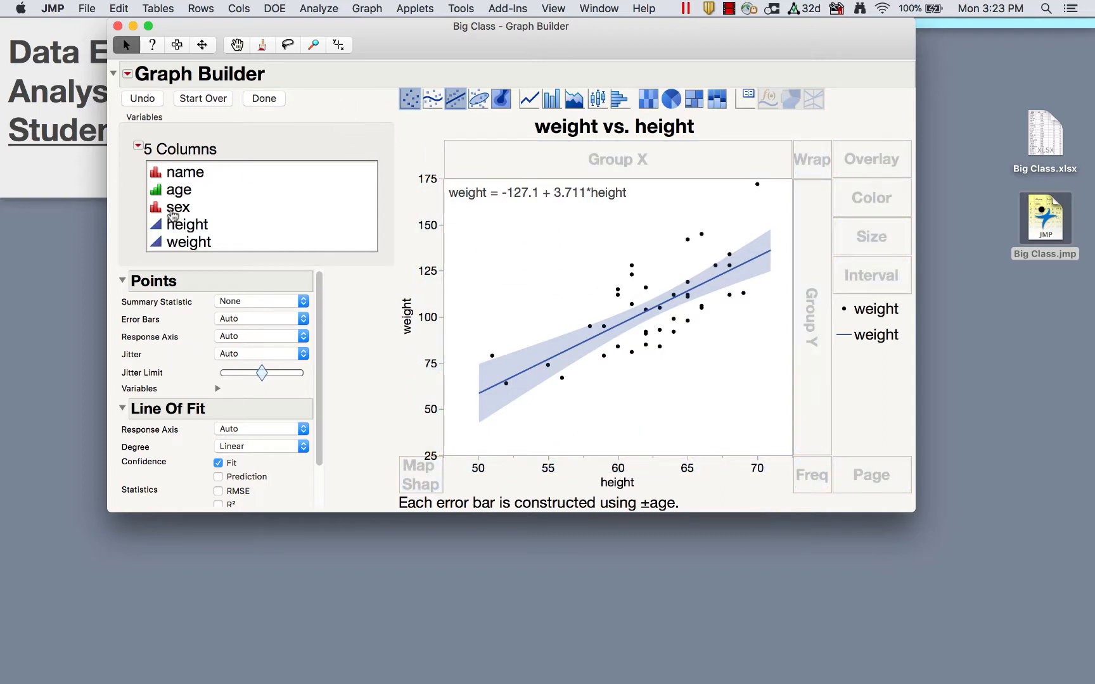
# - Preview coloring the points by sex, and assign sex as the Overlay variable instead to fit separate lines
pyautogui.click(173, 209)
pyautogui.moveTo(184, 211); pyautogui.dragTo(890, 203)
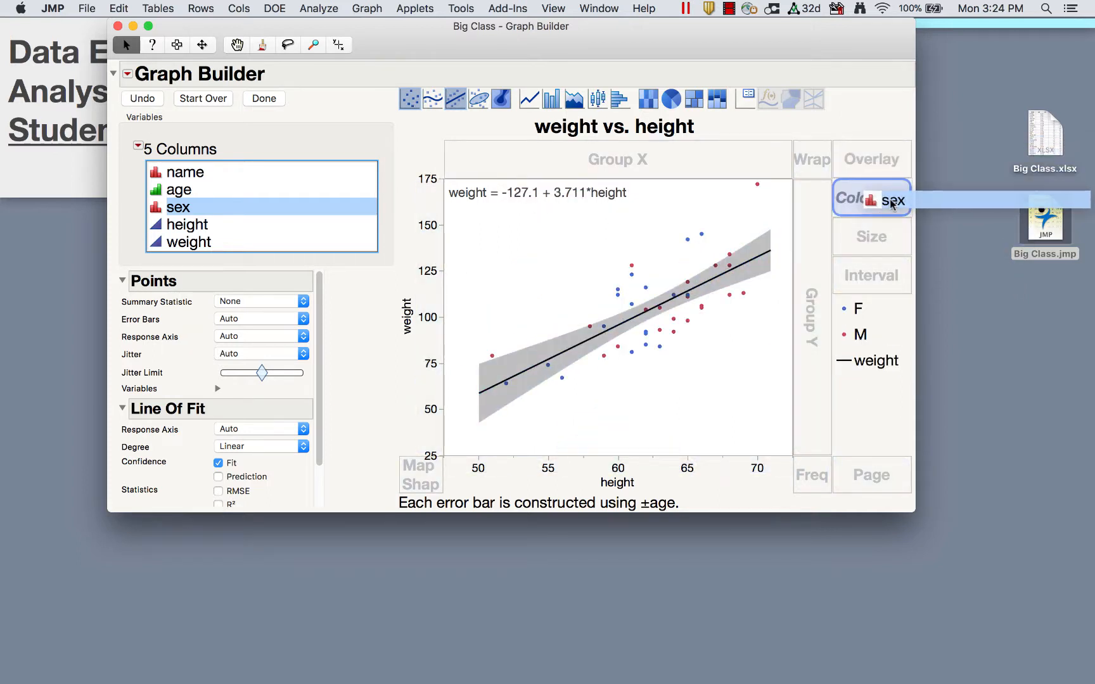
pyautogui.moveTo(891, 203); pyautogui.dragTo(882, 163)
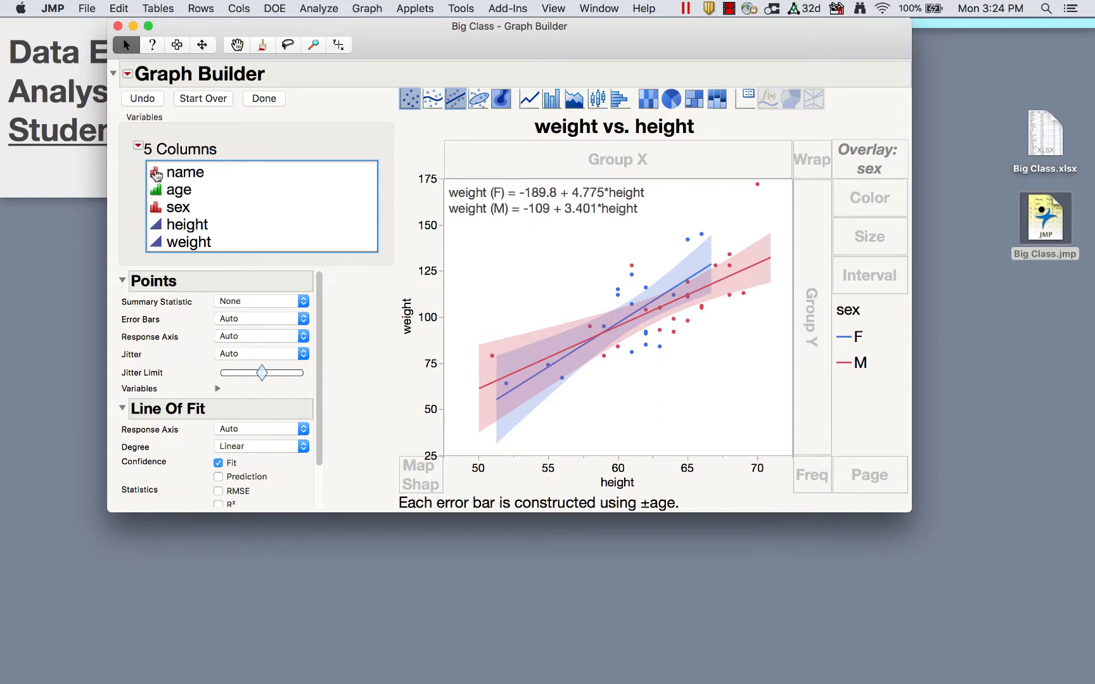
# - Change the modeling type of the age column from within Graph Builder to Continuous, and close the Graph Builder window
pyautogui.click(160, 180)
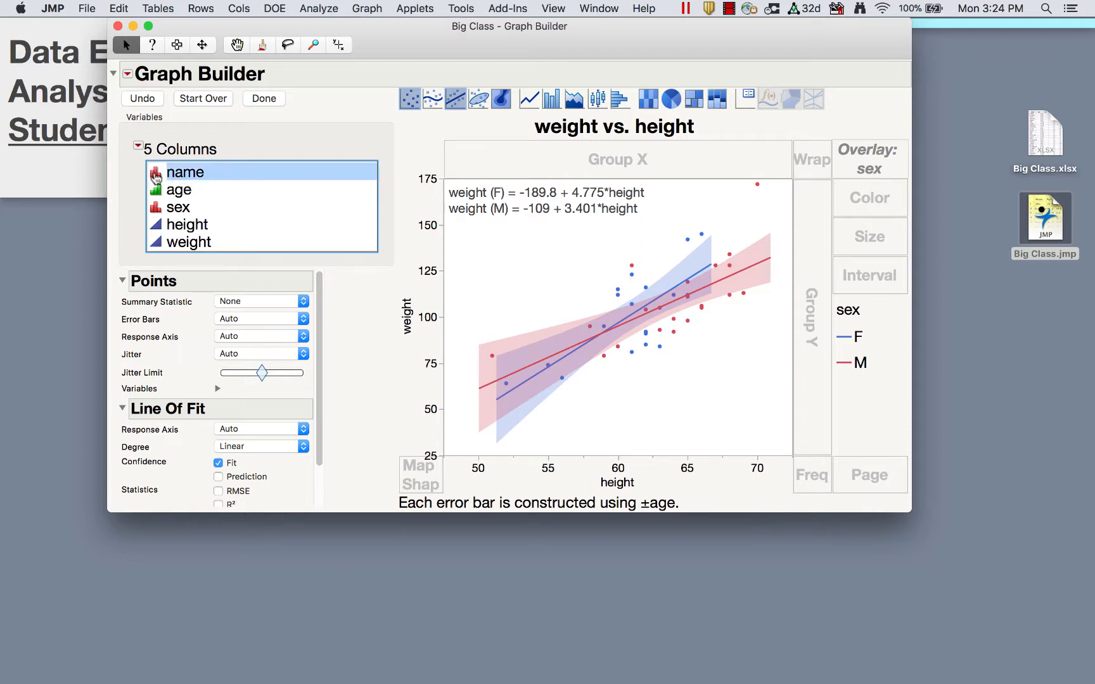
pyautogui.click(159, 190)
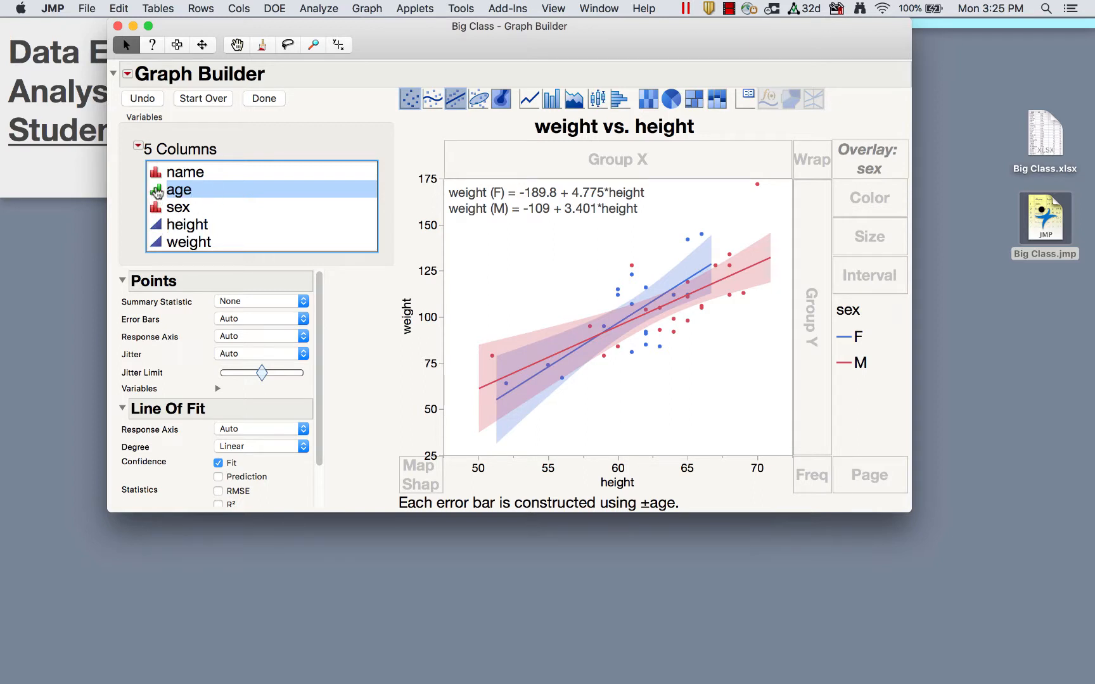
pyautogui.click(156, 191)
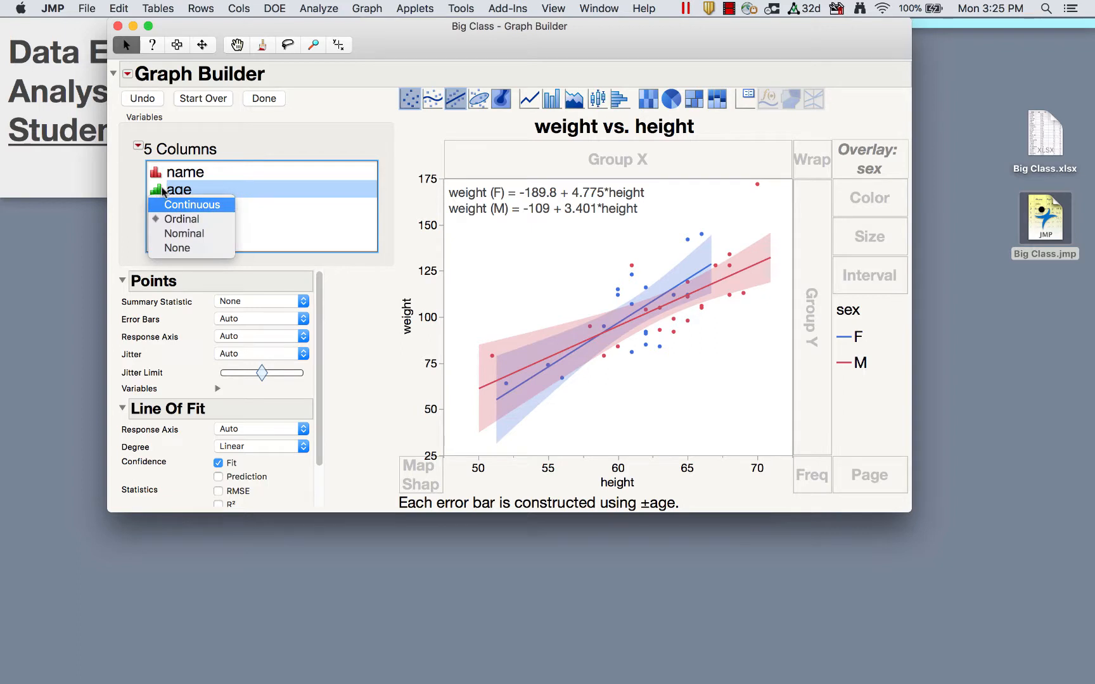
pyautogui.click(194, 209)
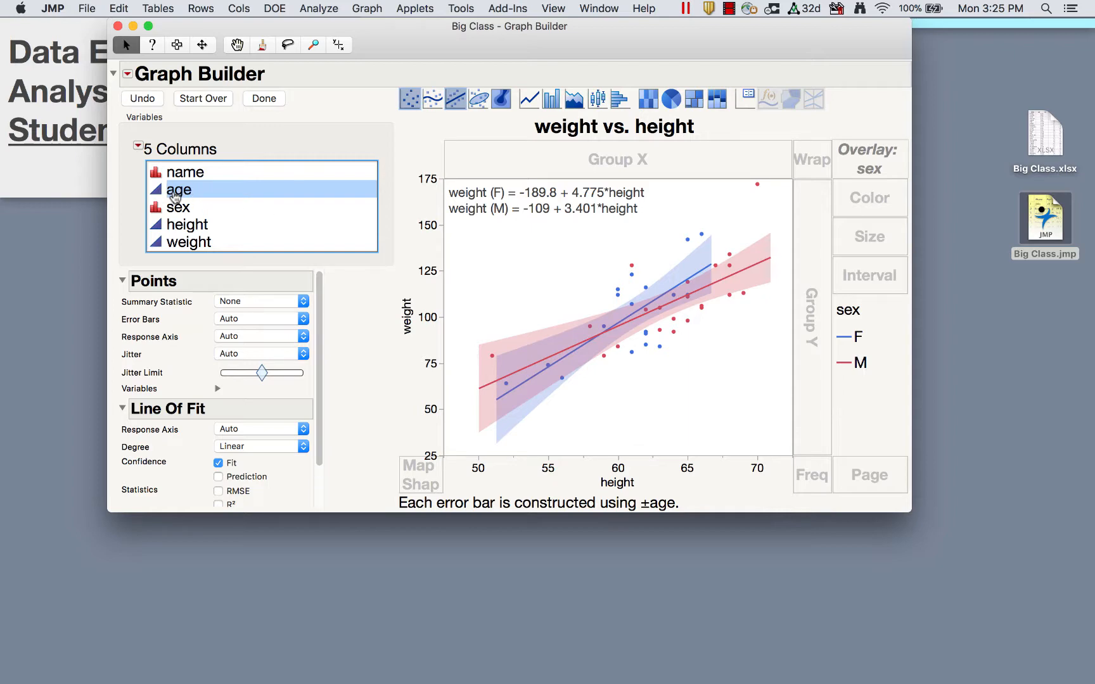
pyautogui.click(118, 26)
# - Examine the modeling types available for columns such as name and sex in the Big Class data table without changing them
pyautogui.scroll(-1, 270, 393)
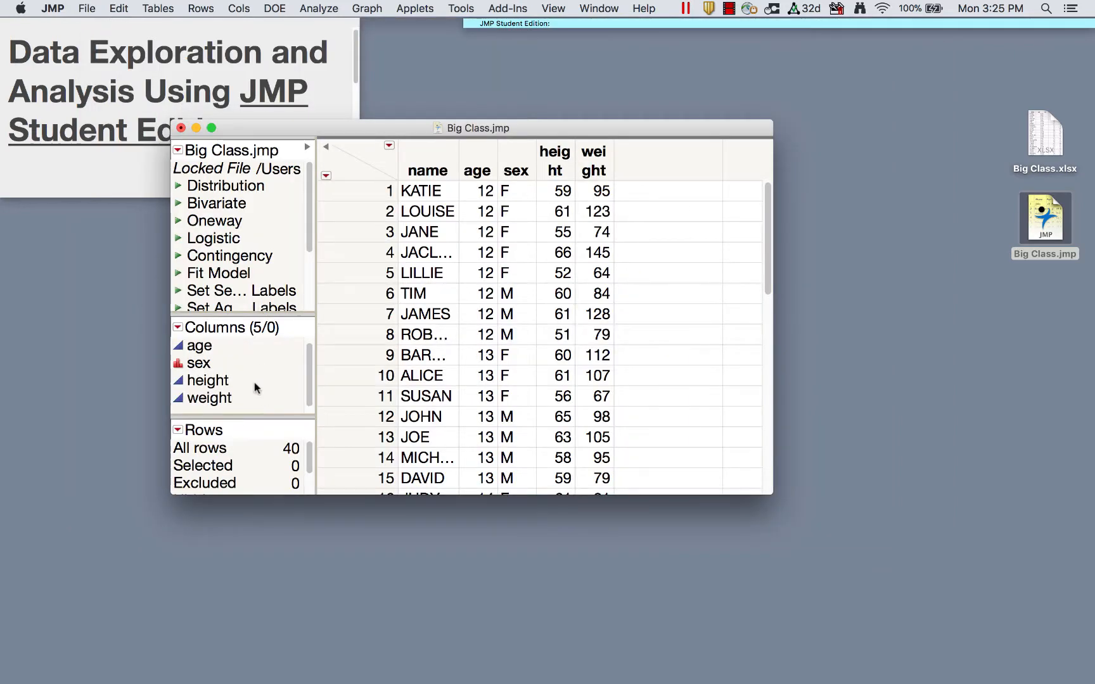
pyautogui.scroll(1, 254, 382)
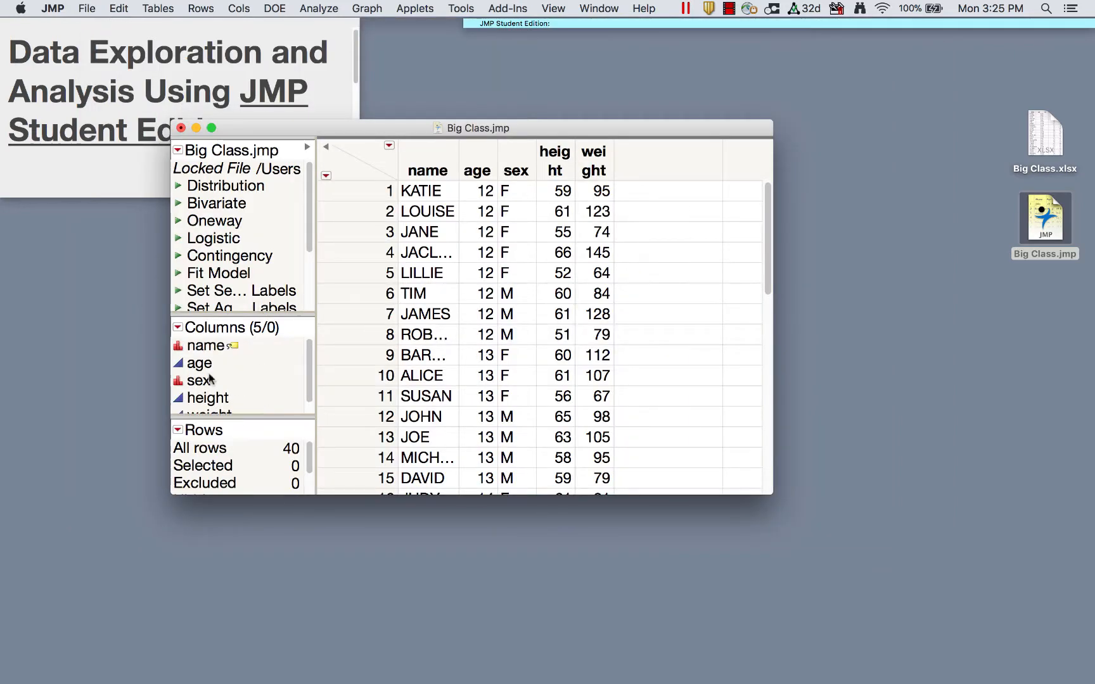
pyautogui.click(179, 347)
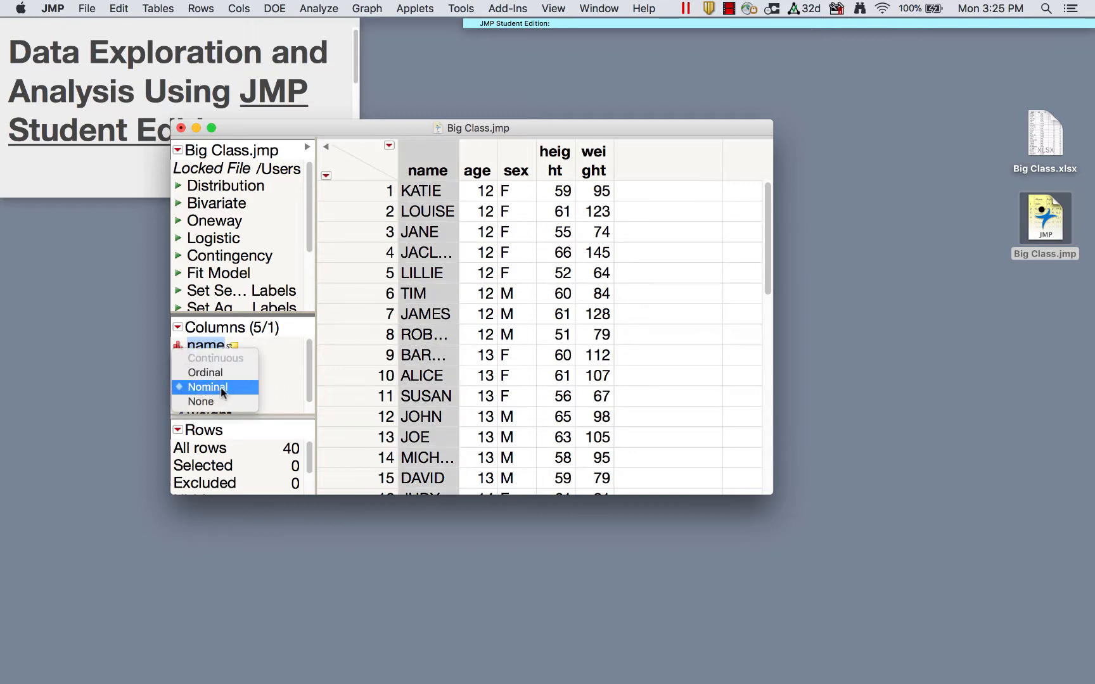
pyautogui.click(146, 335)
pyautogui.click(183, 367)
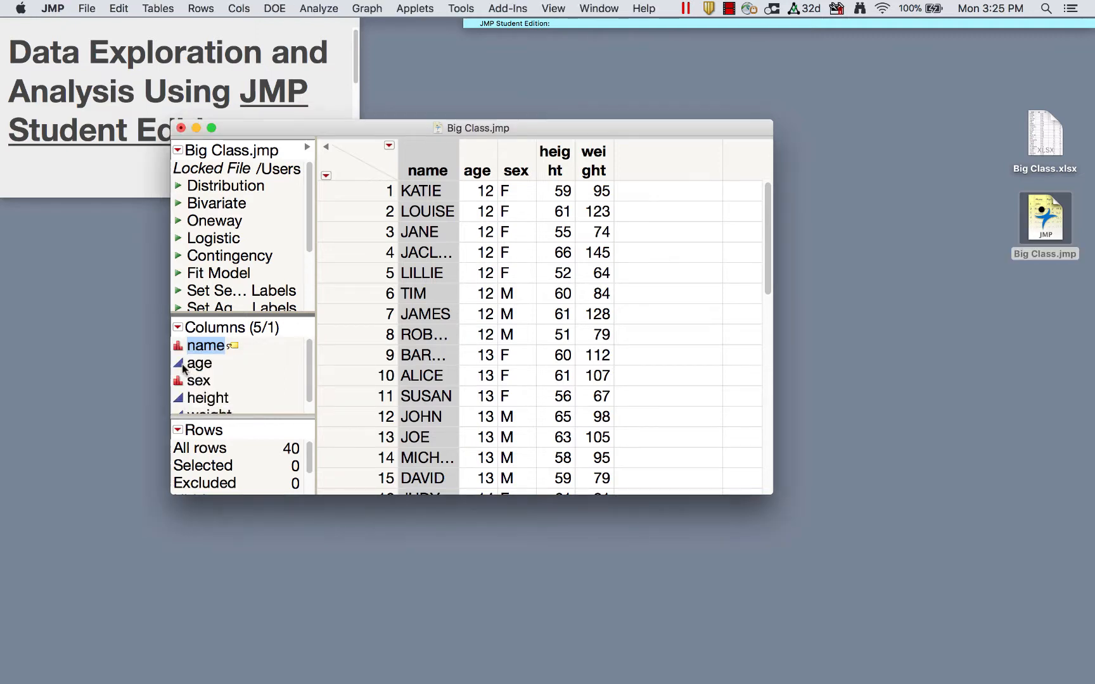
pyautogui.scroll(-1, 188, 379)
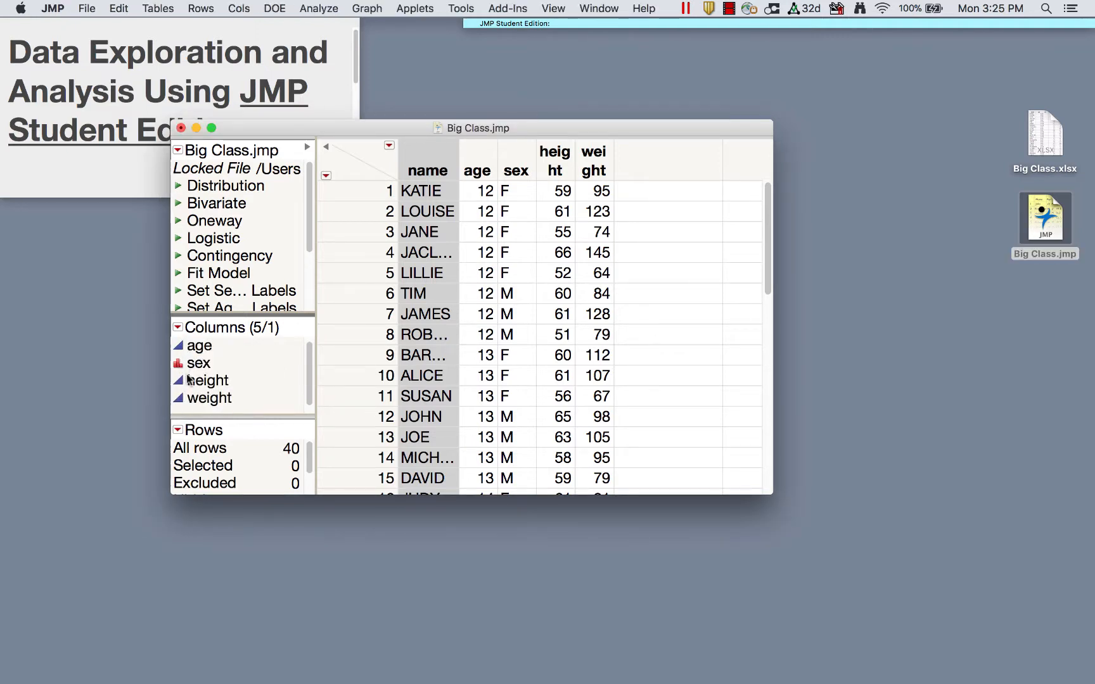
pyautogui.click(178, 364)
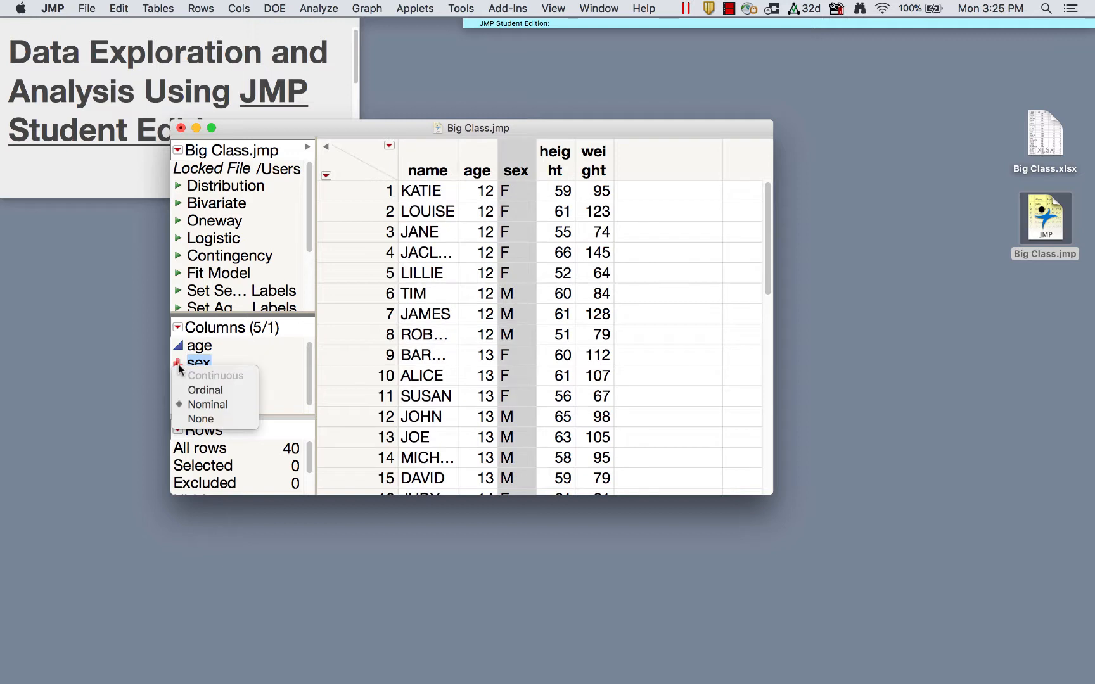
pyautogui.click(178, 365)
pyautogui.click(178, 380)
pyautogui.click(179, 380)
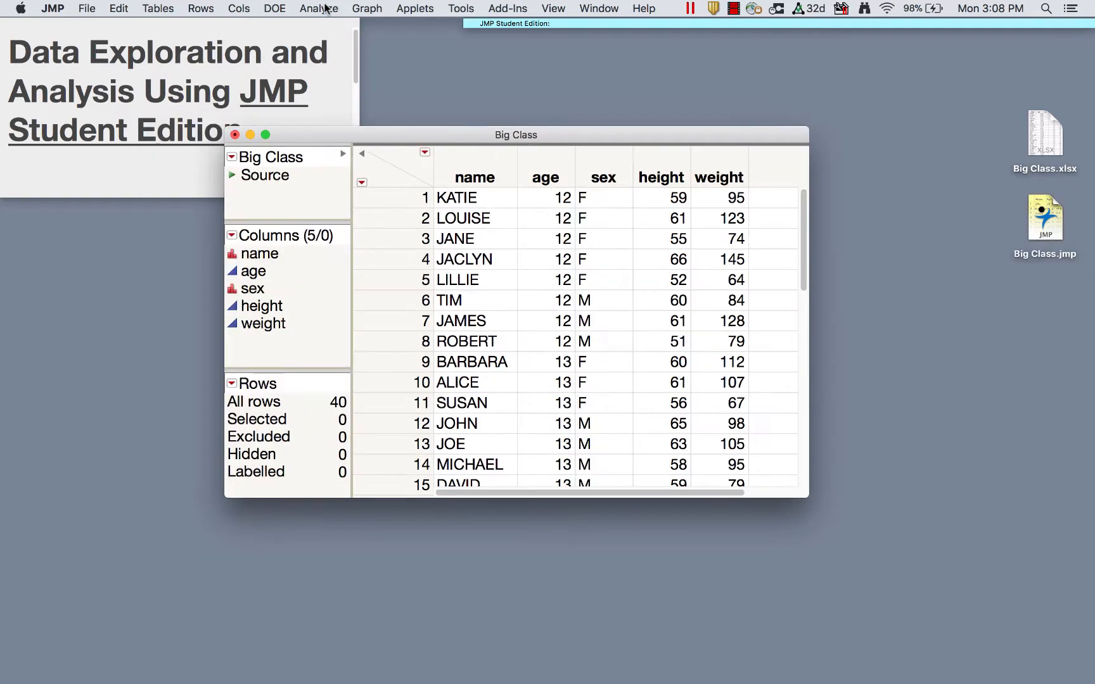
# - Run a Distribution analysis with name, age, sex, height and weight all assigned as Y, Columns
pyautogui.click(322, 8)
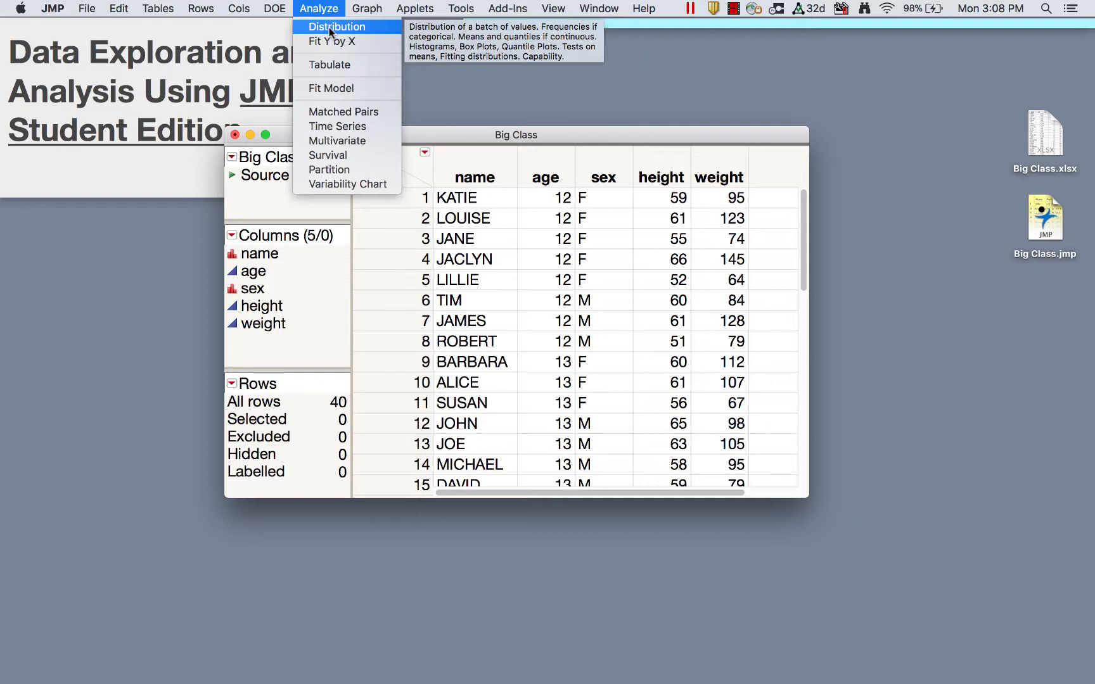
pyautogui.click(329, 28)
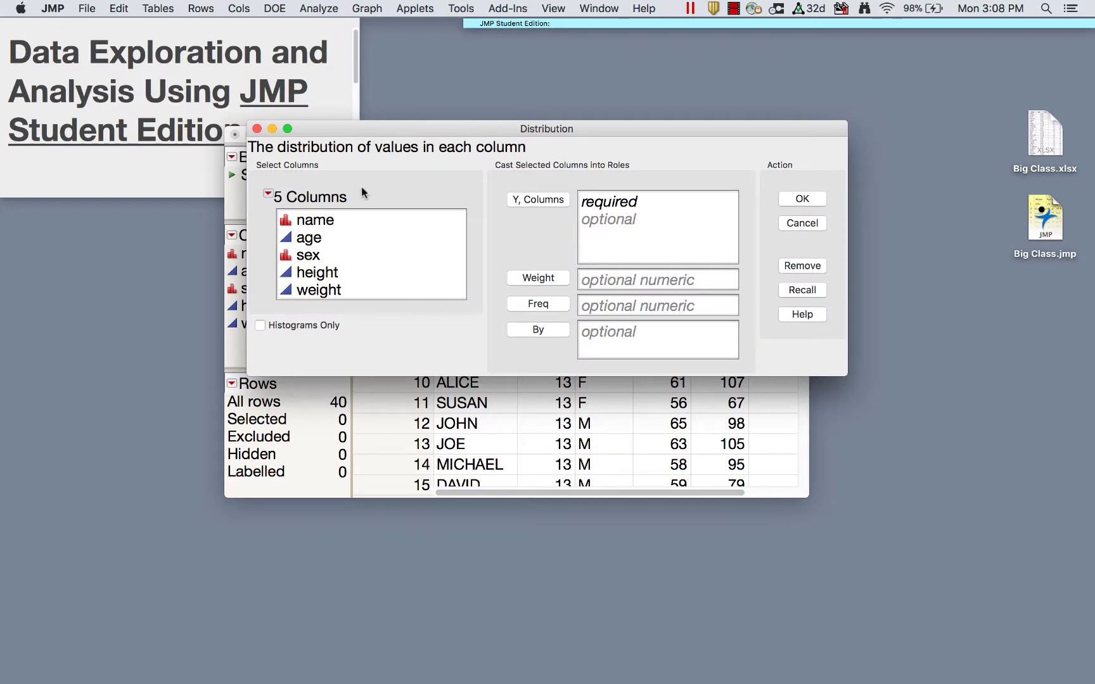
pyautogui.moveTo(315, 221); pyautogui.dragTo(326, 297)
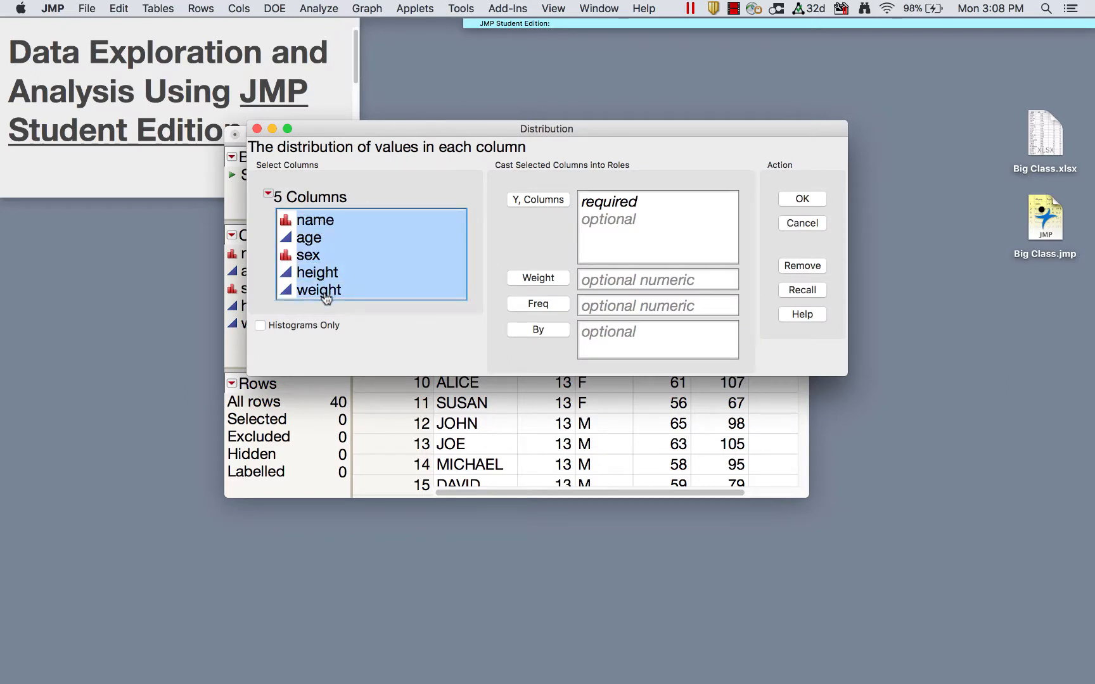
pyautogui.click(541, 201)
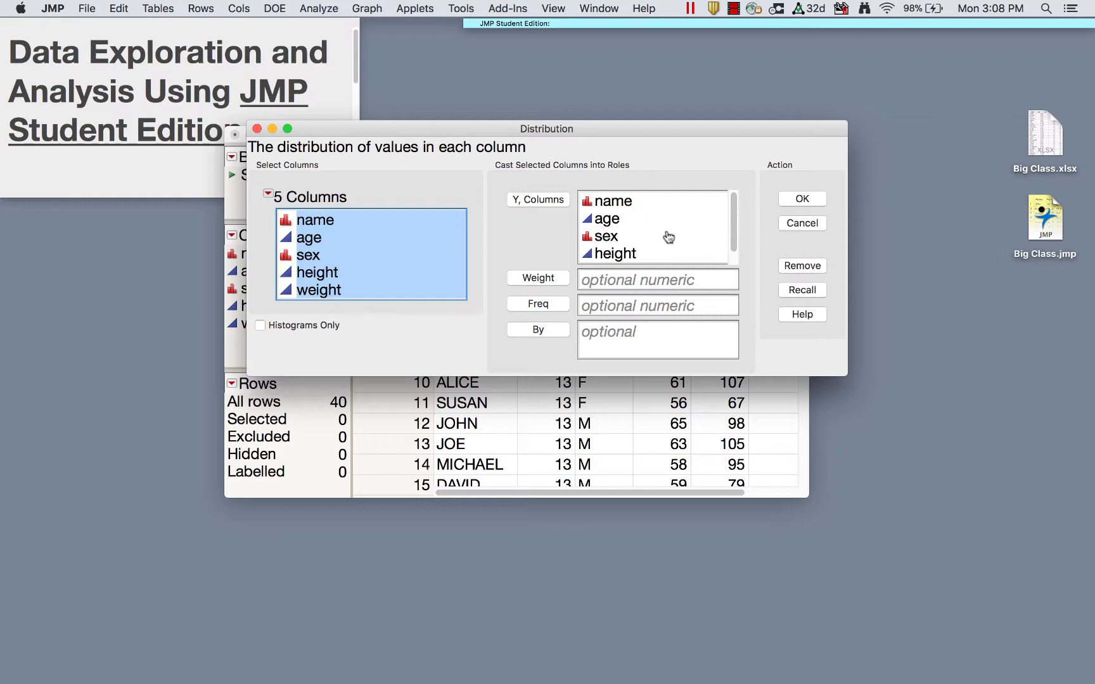
pyautogui.click(803, 200)
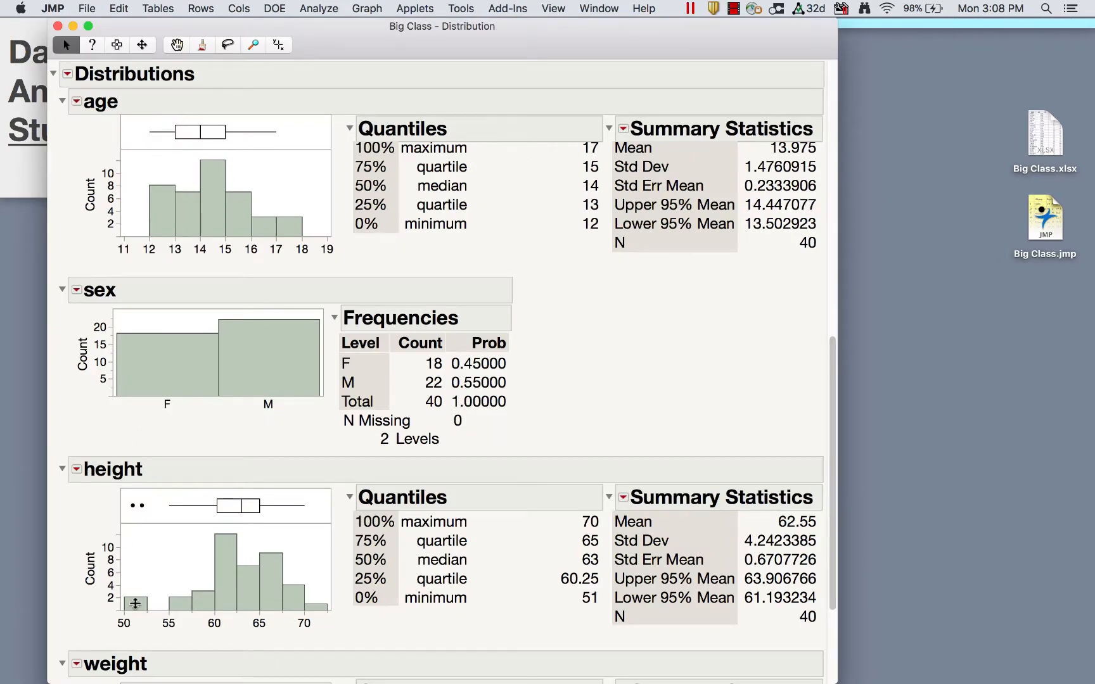
# - Preview the distributions side by side with Stack turned off, and restore the stacked layout
pyautogui.click(67, 74)
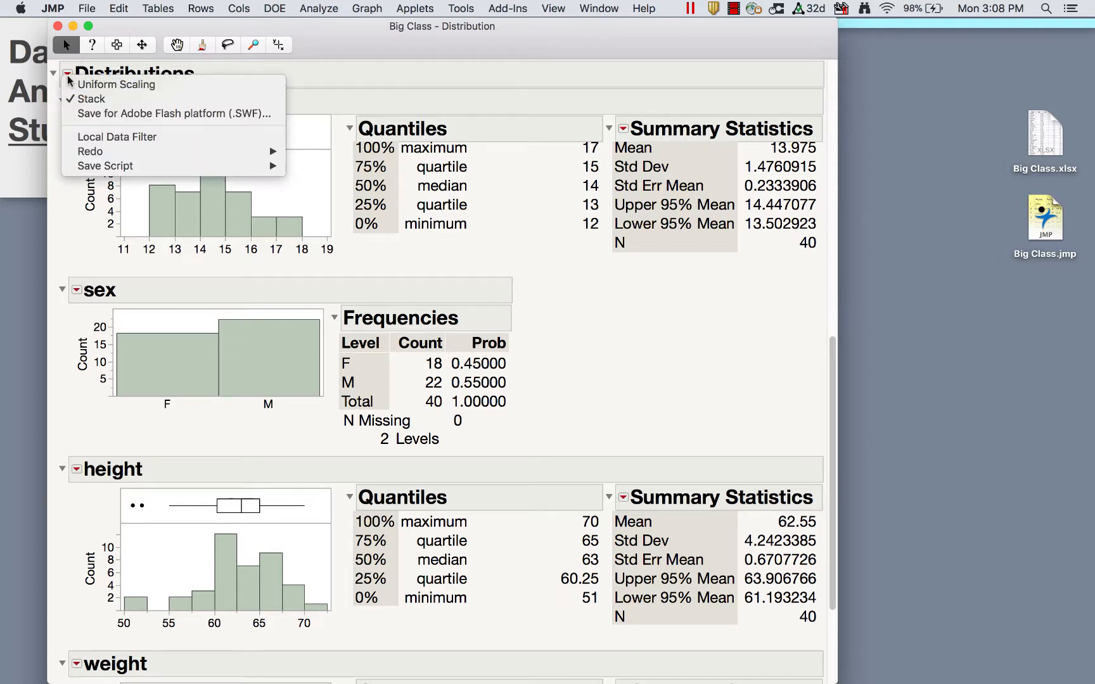
pyautogui.click(82, 98)
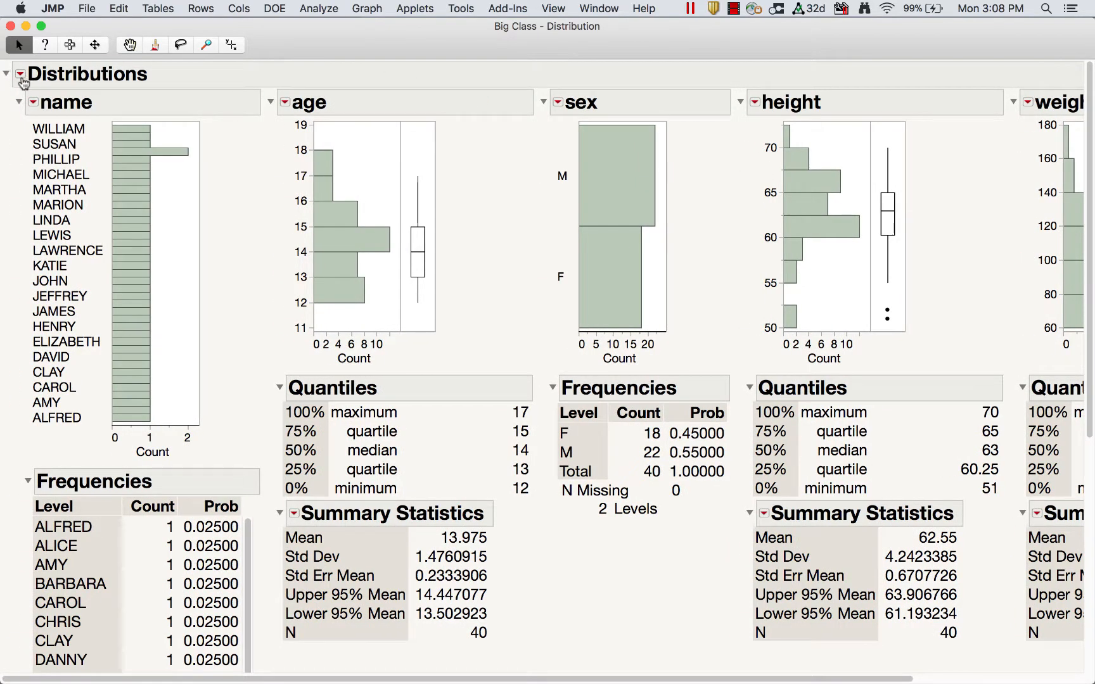
pyautogui.moveTo(32, 83)
pyautogui.mouseDown()
pyautogui.moveTo(12, 62)
pyautogui.moveTo(25, 94)
pyautogui.moveTo(36, 64)
pyautogui.moveTo(12, 69)
pyautogui.mouseUp()
pyautogui.click(20, 74)
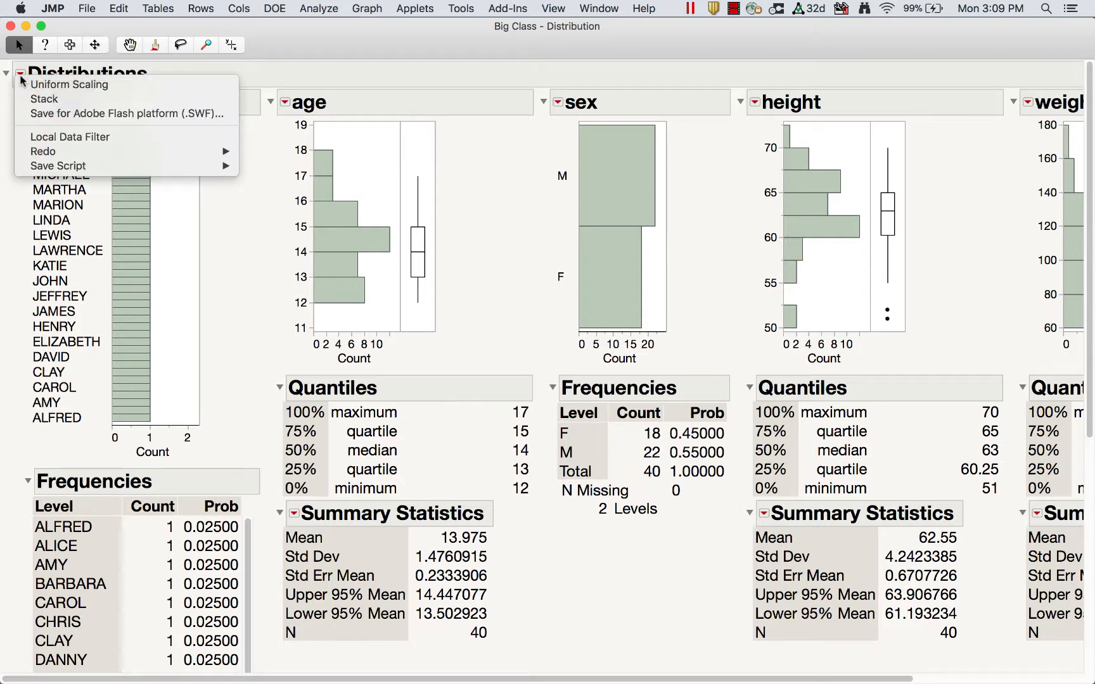
pyautogui.click(50, 100)
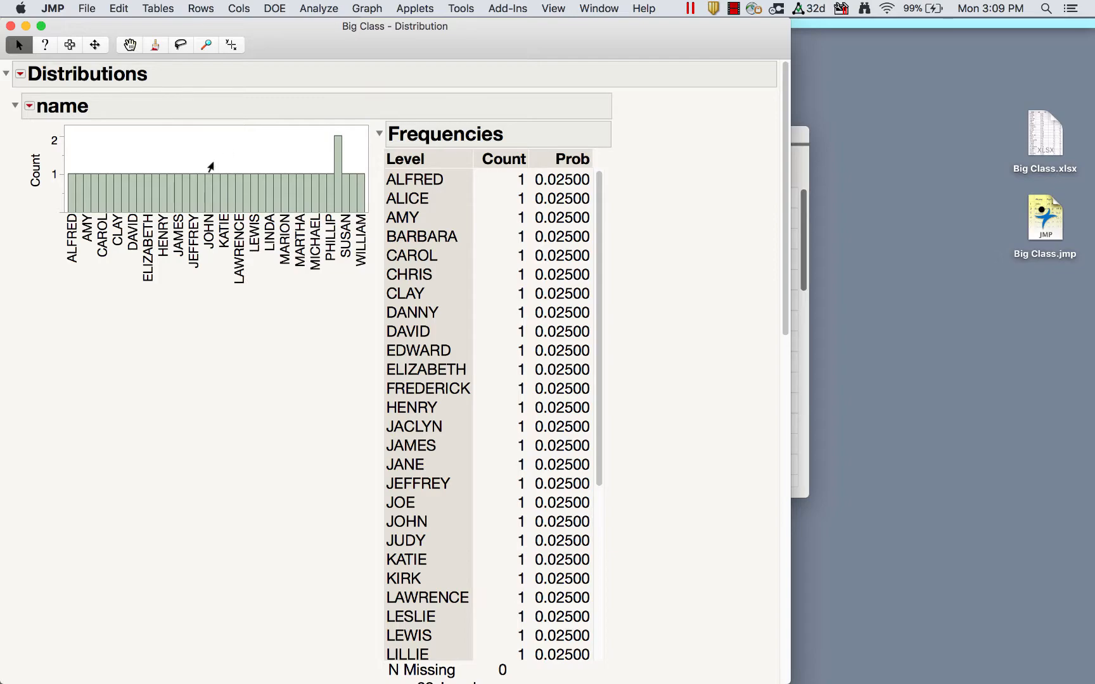
# - Select the tallest bar in the name histogram and examine the linked highlighting in the frequency table and the other distributions
pyautogui.scroll(-15, 211, 166)
pyautogui.scroll(15, 211, 166)
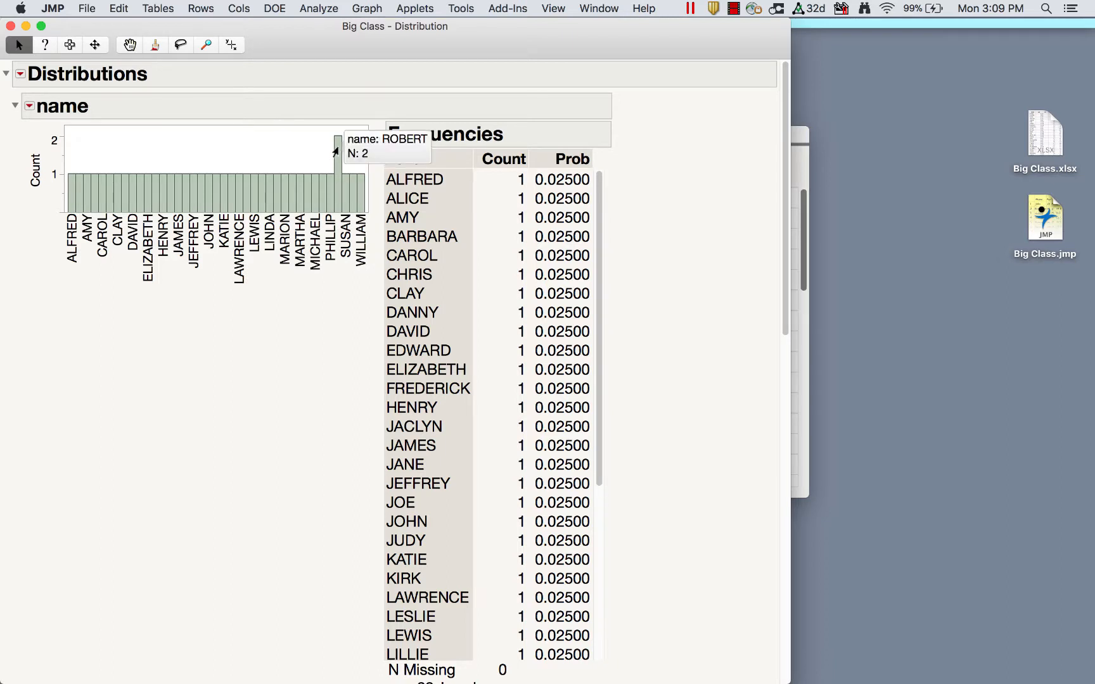
pyautogui.click(336, 151)
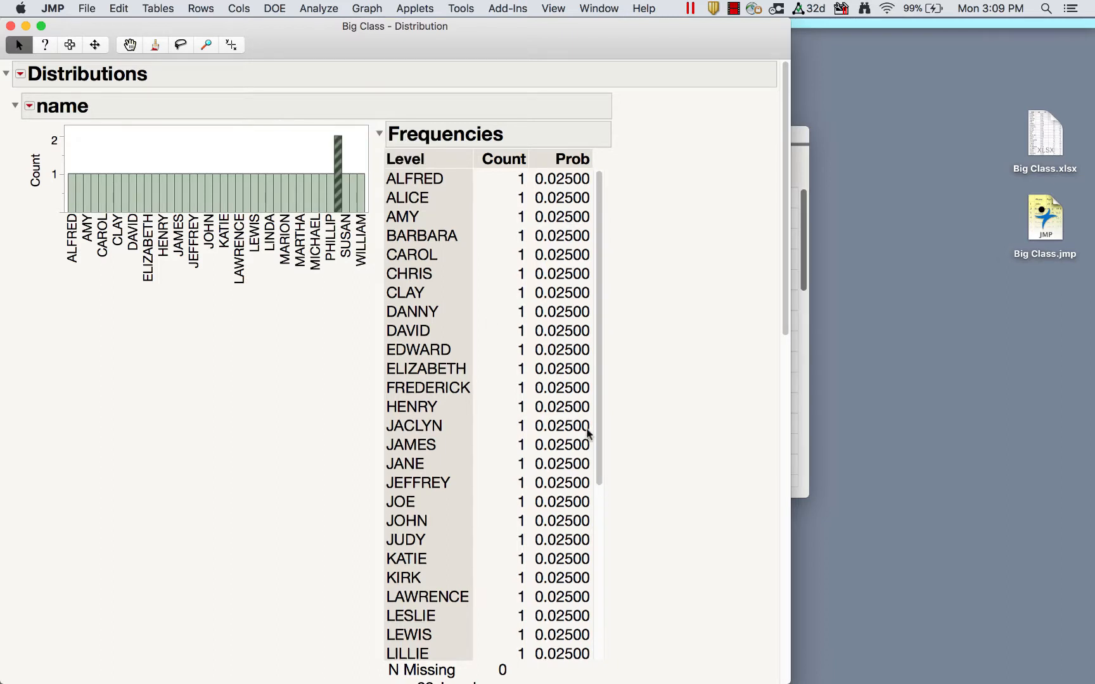
pyautogui.scroll(-10, 521, 380)
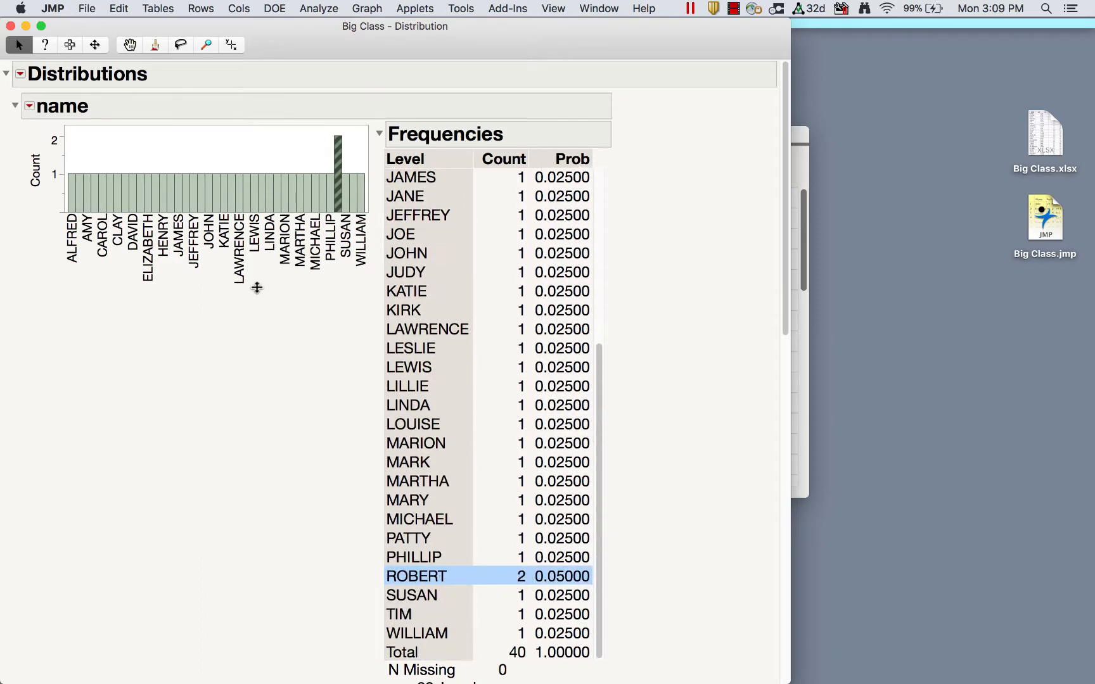
pyautogui.scroll(-10, 342, 466)
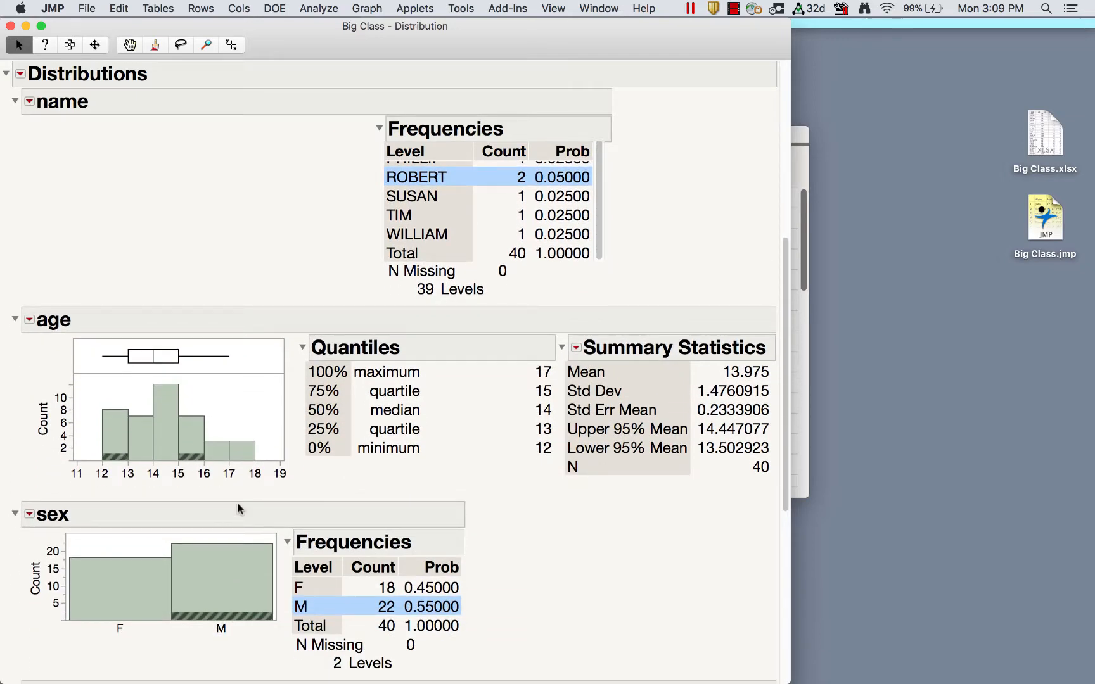
pyautogui.scroll(-5, 320, 489)
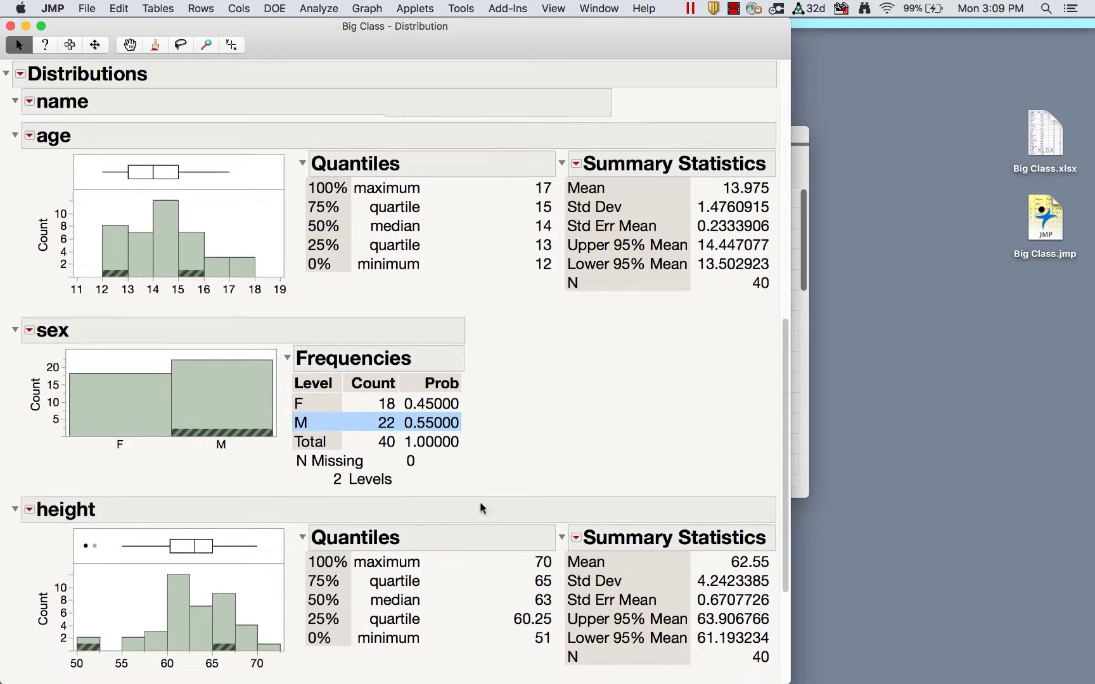
pyautogui.scroll(-4, 481, 508)
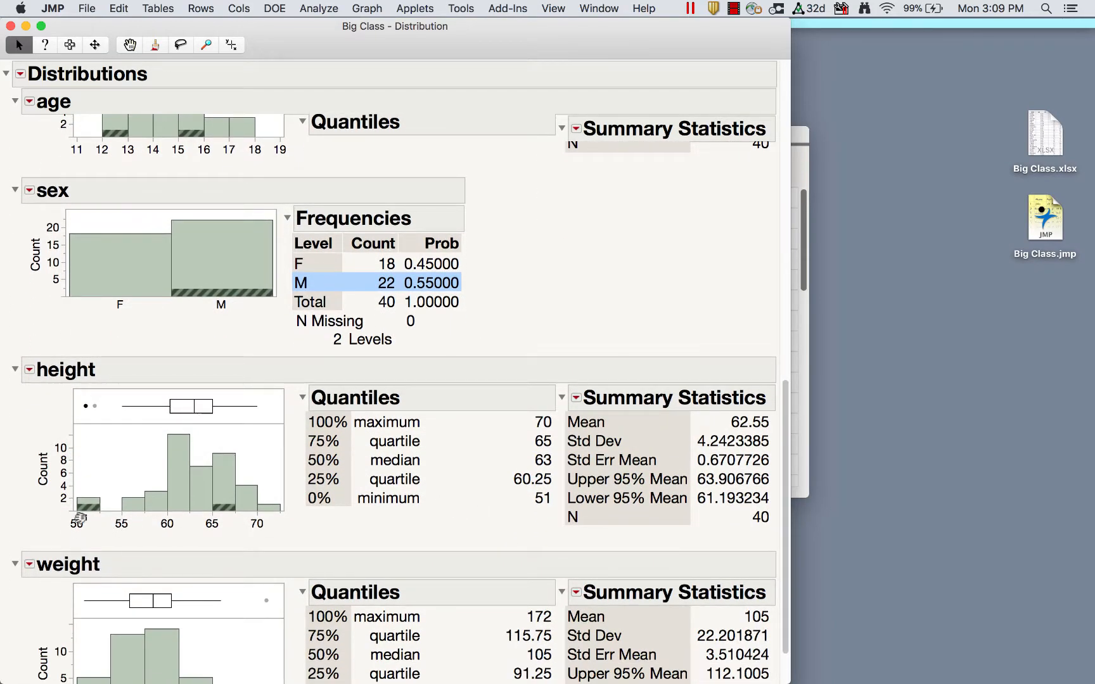
pyautogui.scroll(14, 401, 512)
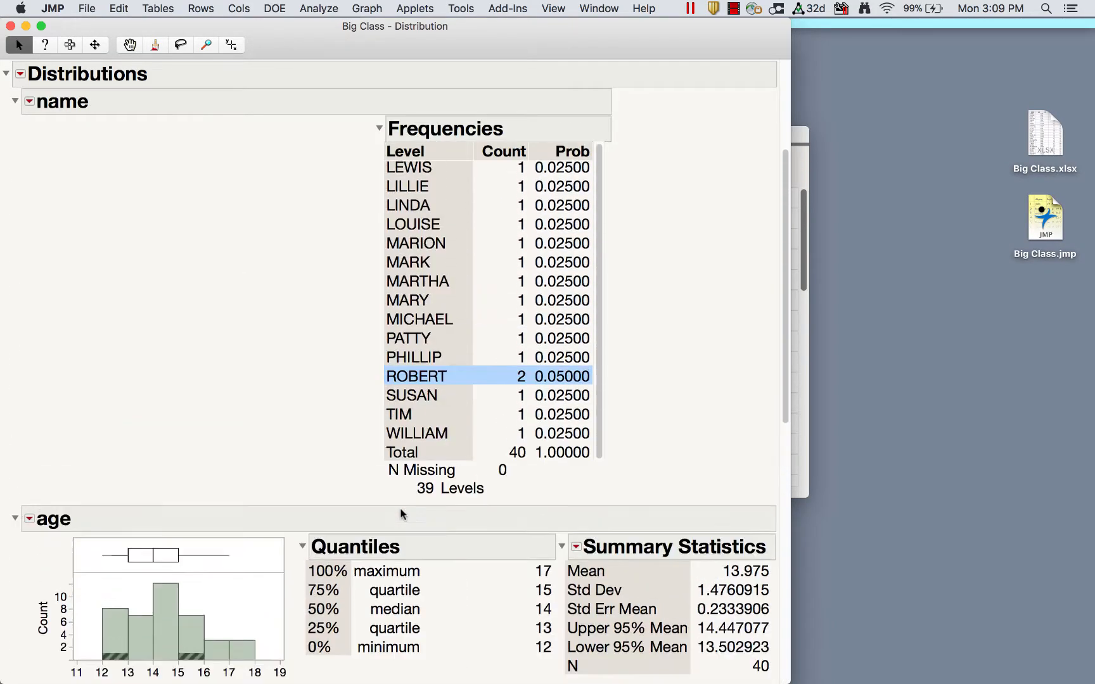
pyautogui.scroll(5, 401, 514)
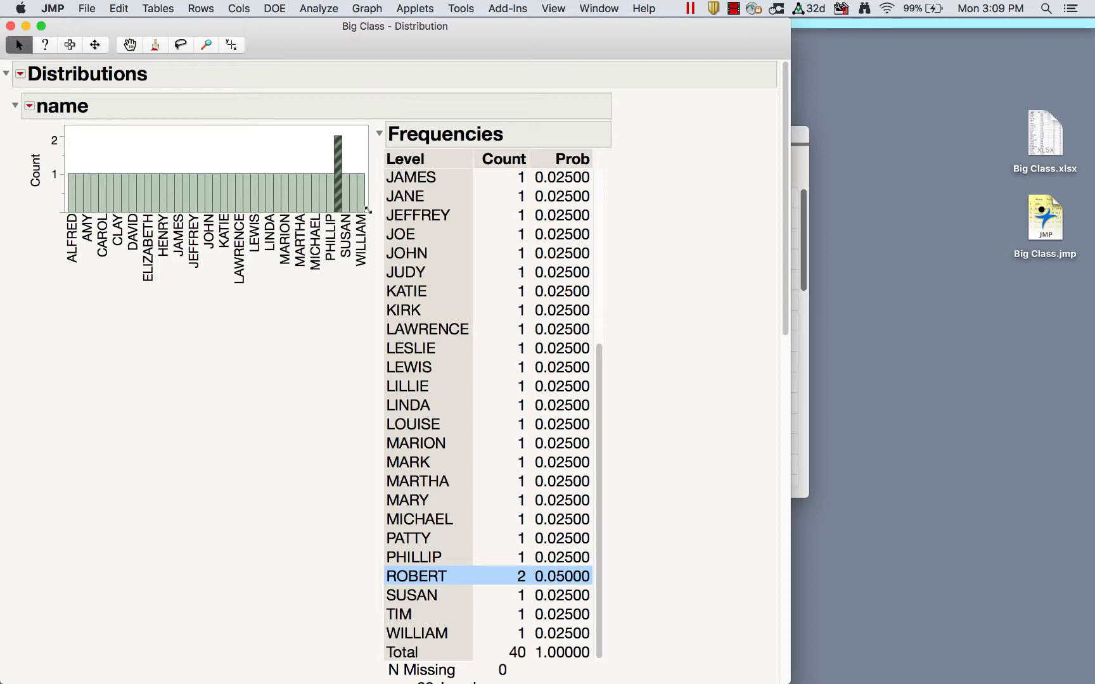
# - Enlarge the name histogram until every bar is labeled, and select the nineteenth bar to inspect its linked row in the other distributions
pyautogui.moveTo(367, 211); pyautogui.dragTo(670, 273)
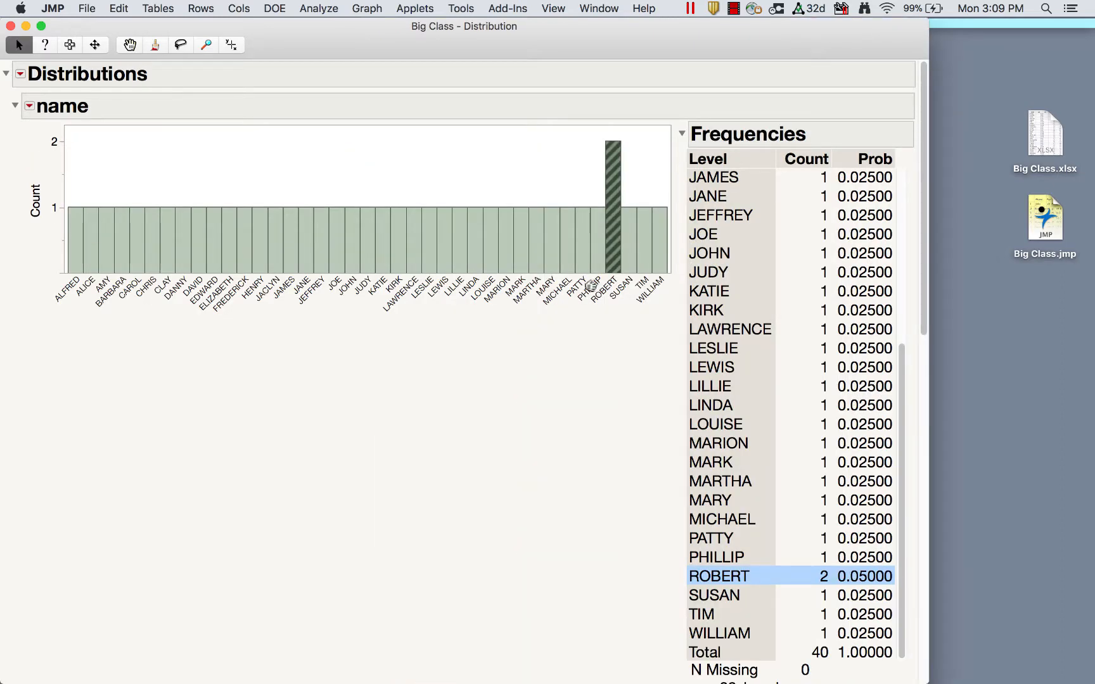
pyautogui.click(350, 239)
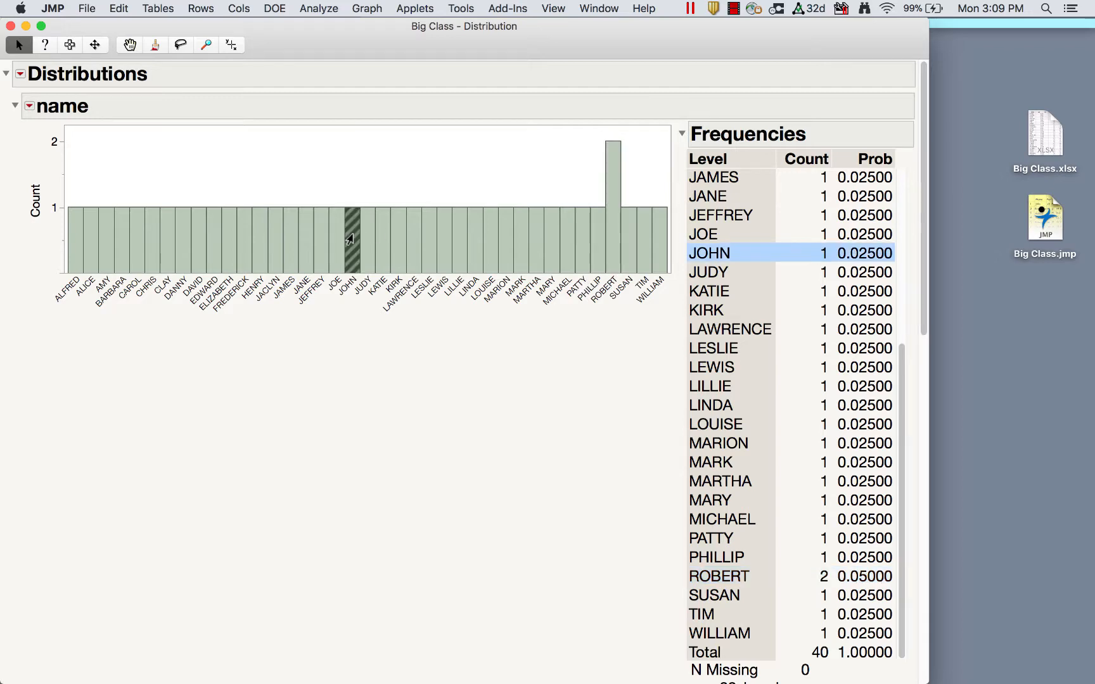
pyautogui.scroll(-15, 513, 549)
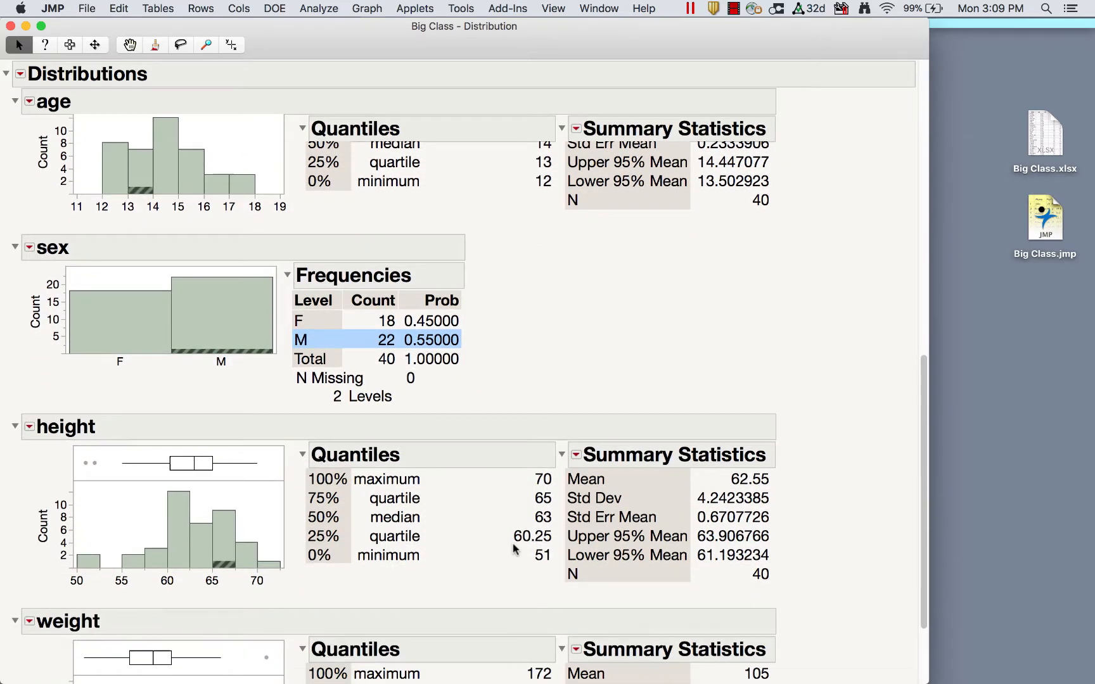
pyautogui.scroll(1, 130, 170)
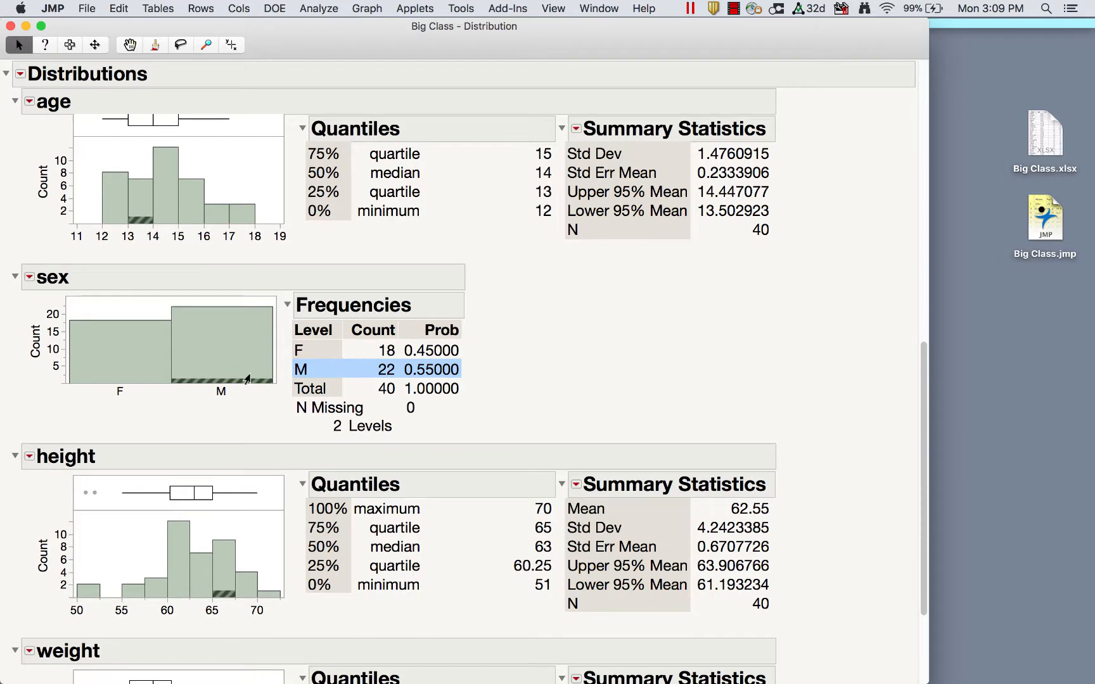
pyautogui.scroll(10, 463, 483)
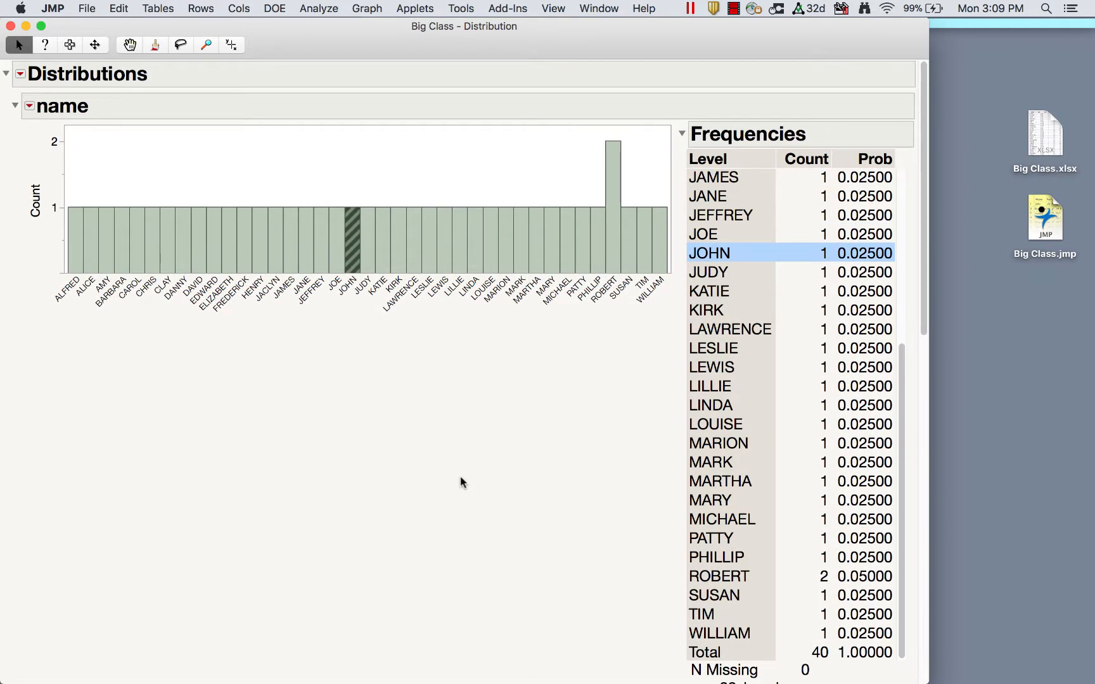
# - Select the sixth through fourteenth bars of the name histogram together and examine those students in the age, sex, height and weight distributions
pyautogui.moveTo(149, 237)
pyautogui.mouseDown()
pyautogui.moveTo(157, 252)
pyautogui.moveTo(286, 273)
pyautogui.mouseUp()
pyautogui.scroll(-10, 482, 504)
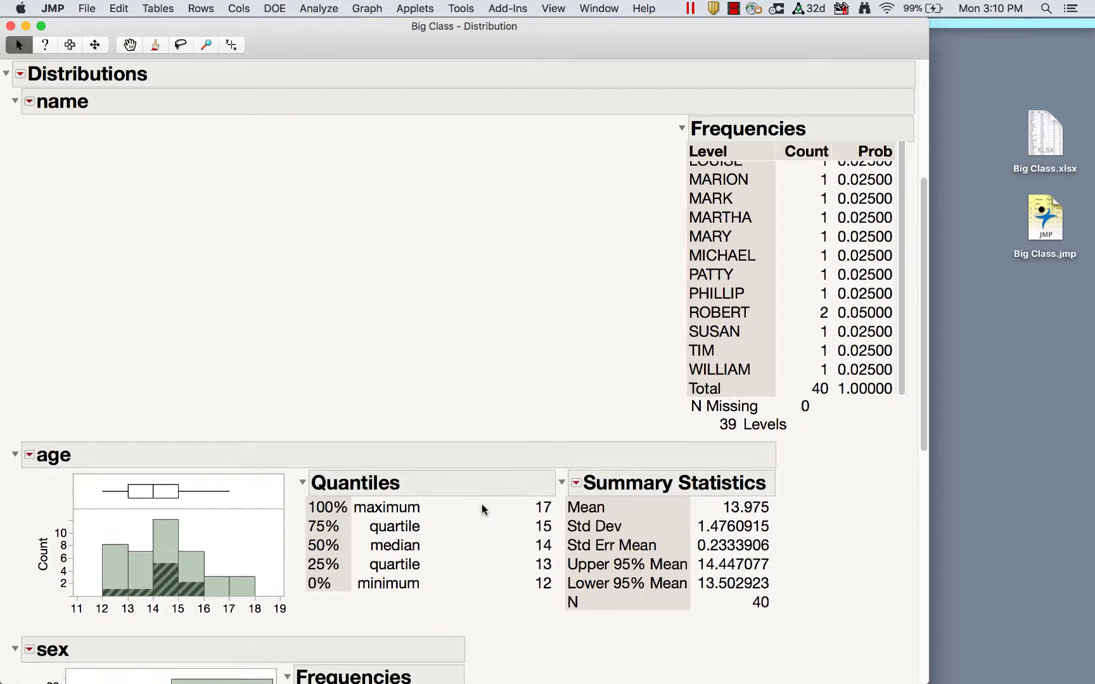
pyautogui.scroll(-4, 482, 503)
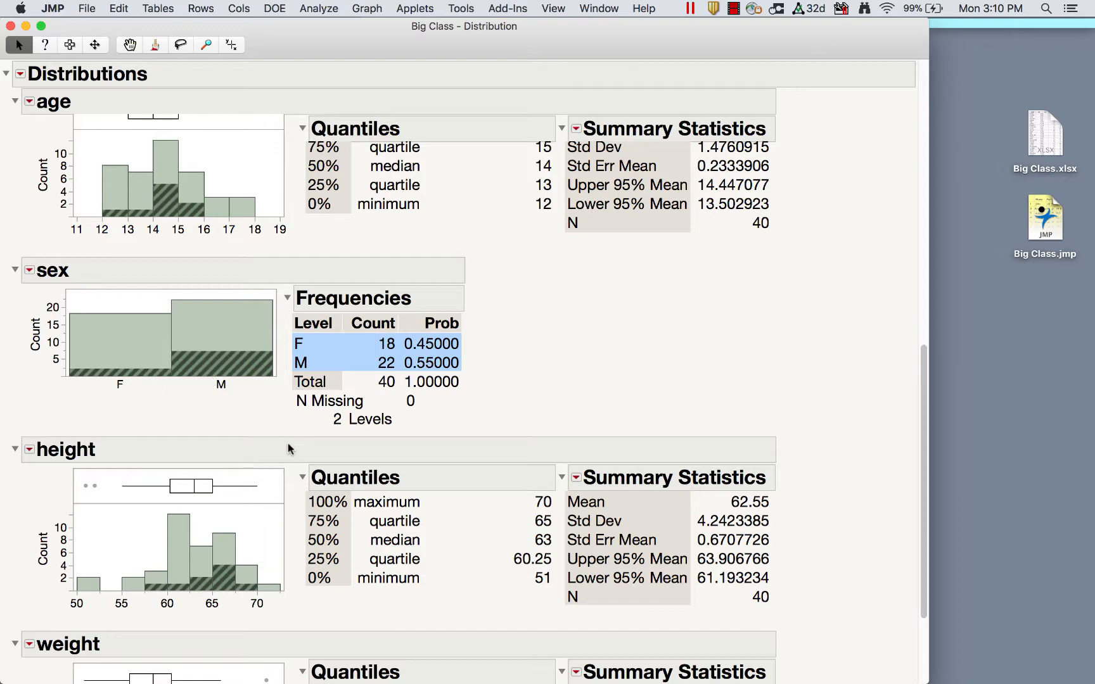
pyautogui.scroll(-4, 285, 445)
pyautogui.scroll(10, 444, 470)
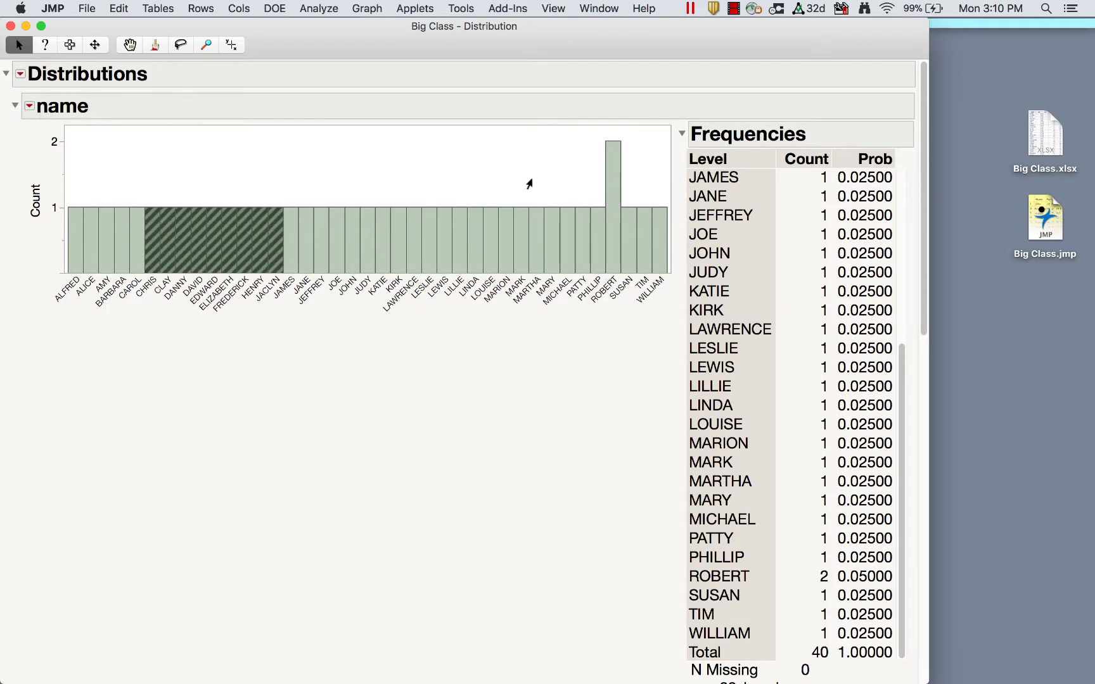
# - Collapse the name report and select the M bar in the sex histogram to compare the males across age, height and weight
pyautogui.click(15, 107)
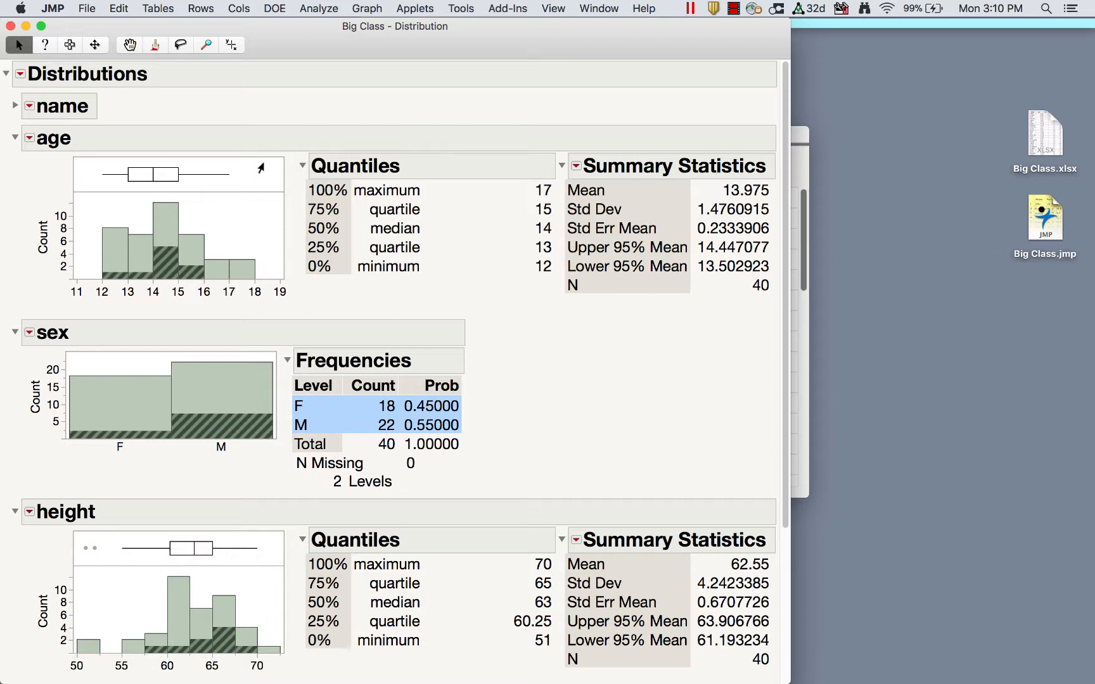
pyautogui.click(216, 384)
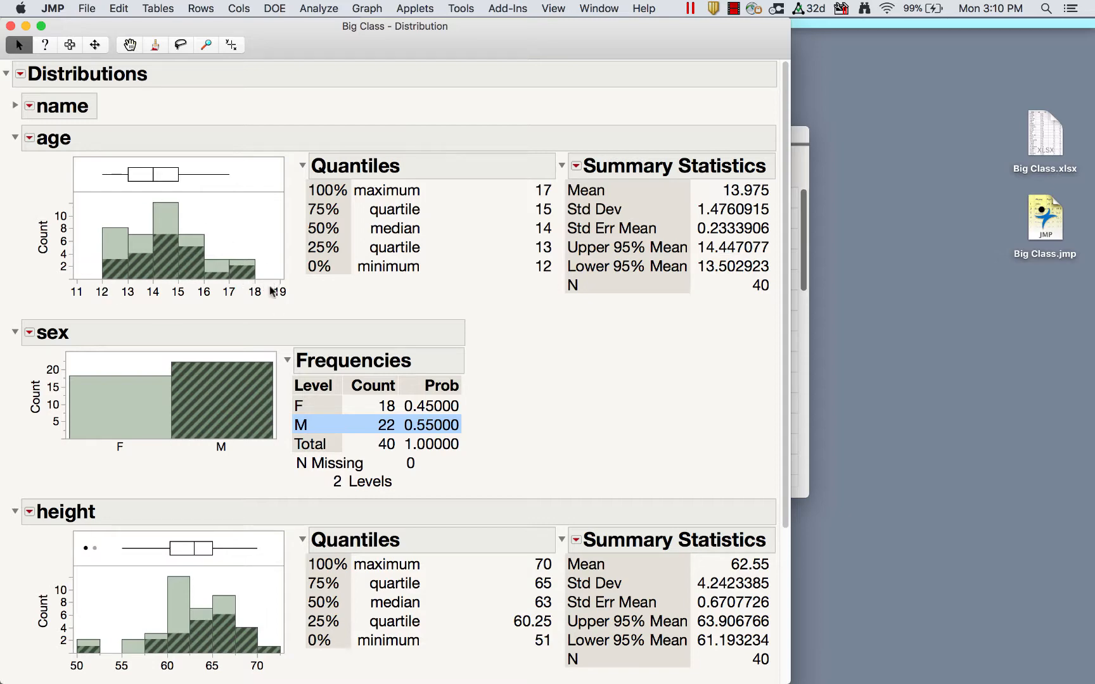
pyautogui.scroll(-1, 546, 338)
pyautogui.scroll(-5, 545, 338)
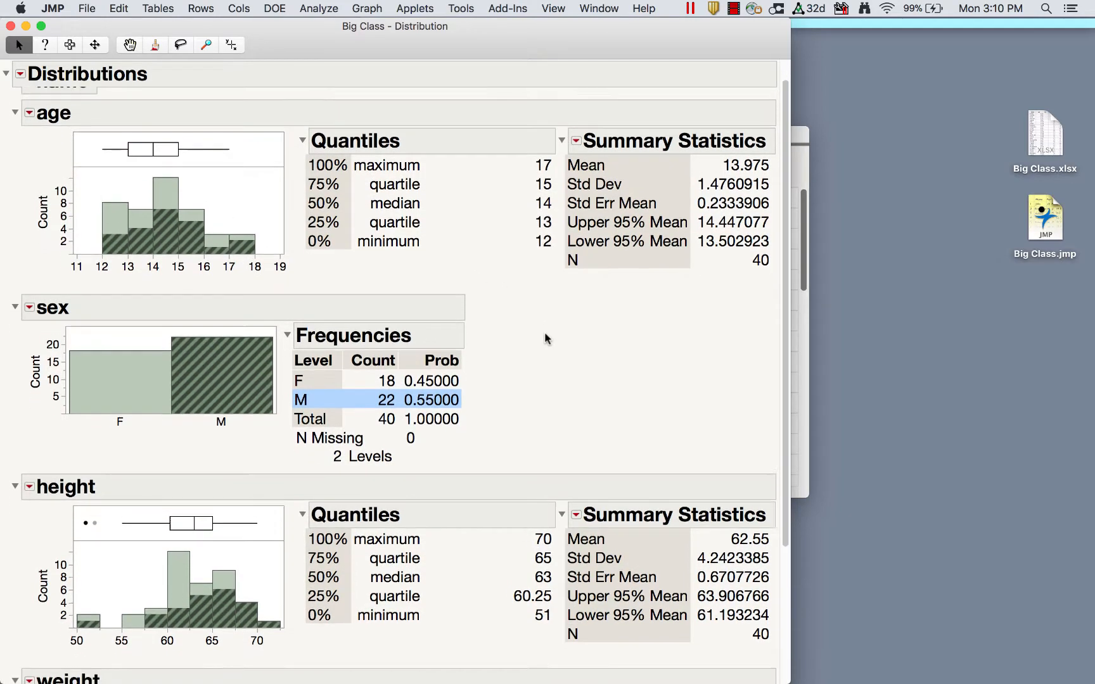
pyautogui.moveTo(237, 199)
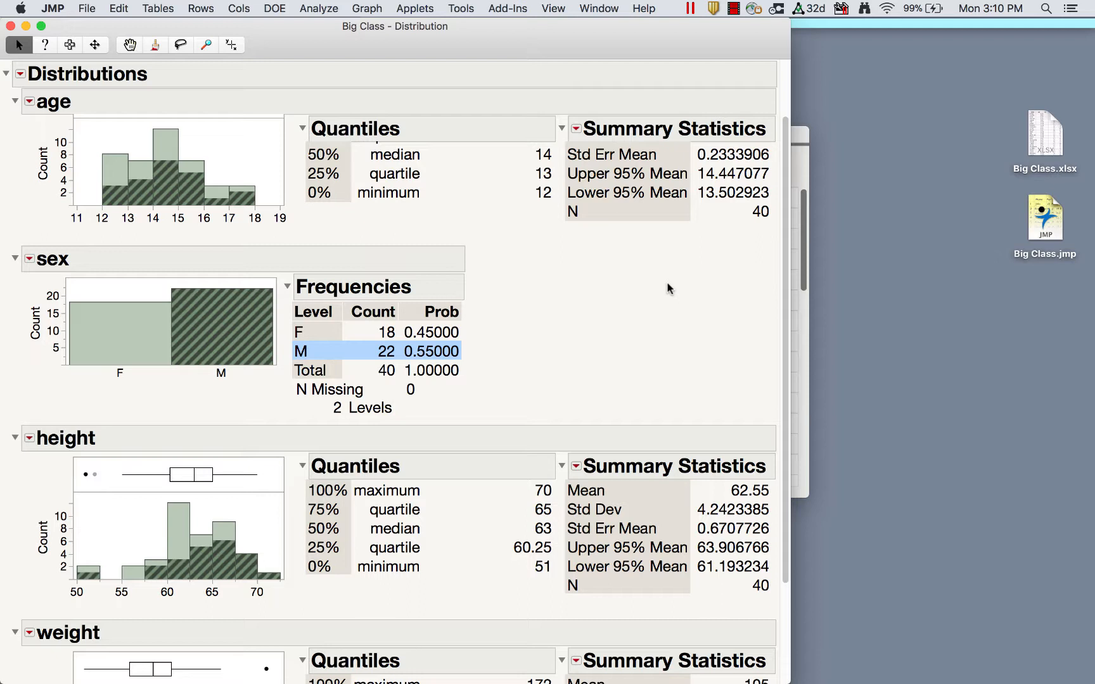
pyautogui.scroll(-1, 667, 292)
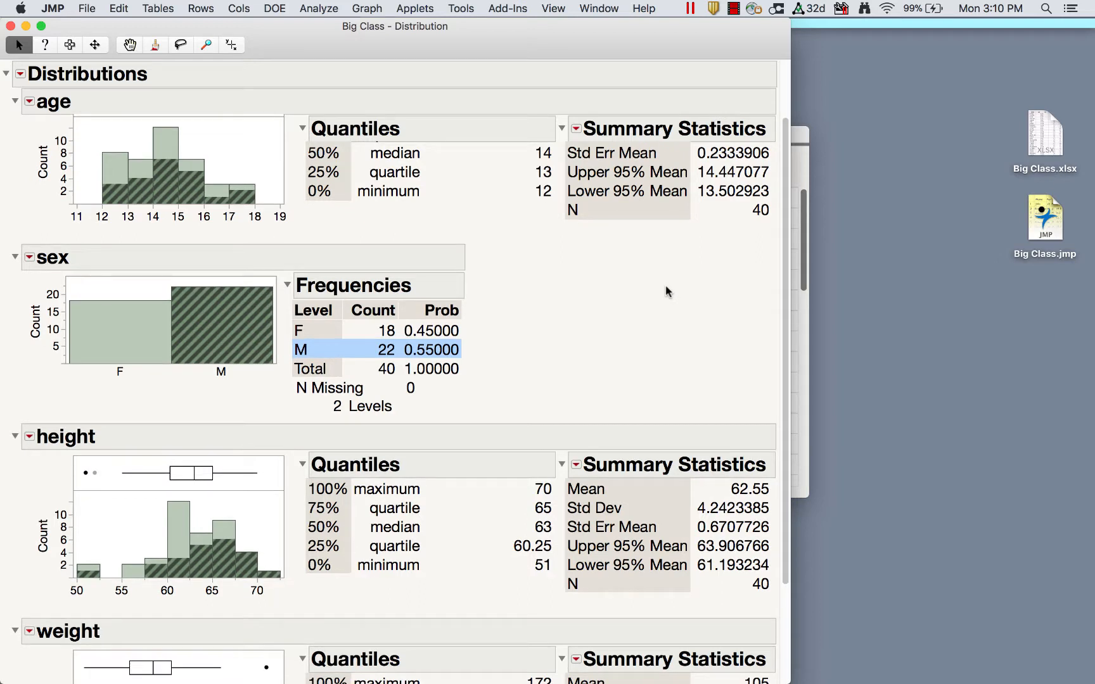
pyautogui.scroll(-3, 542, 431)
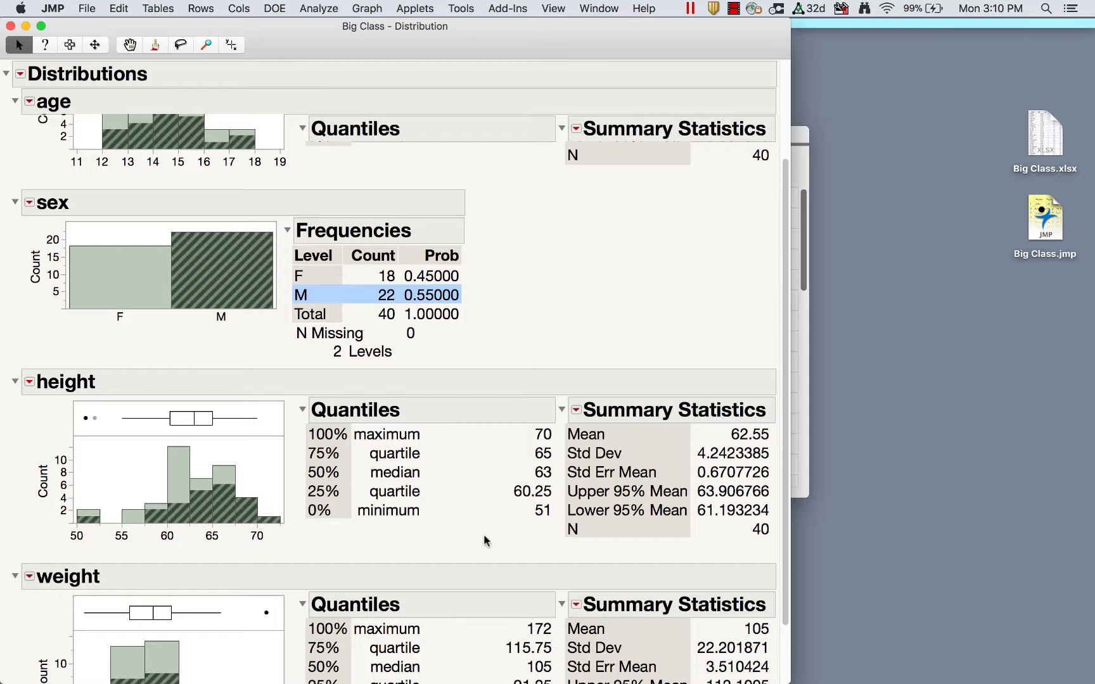
pyautogui.scroll(-5, 484, 541)
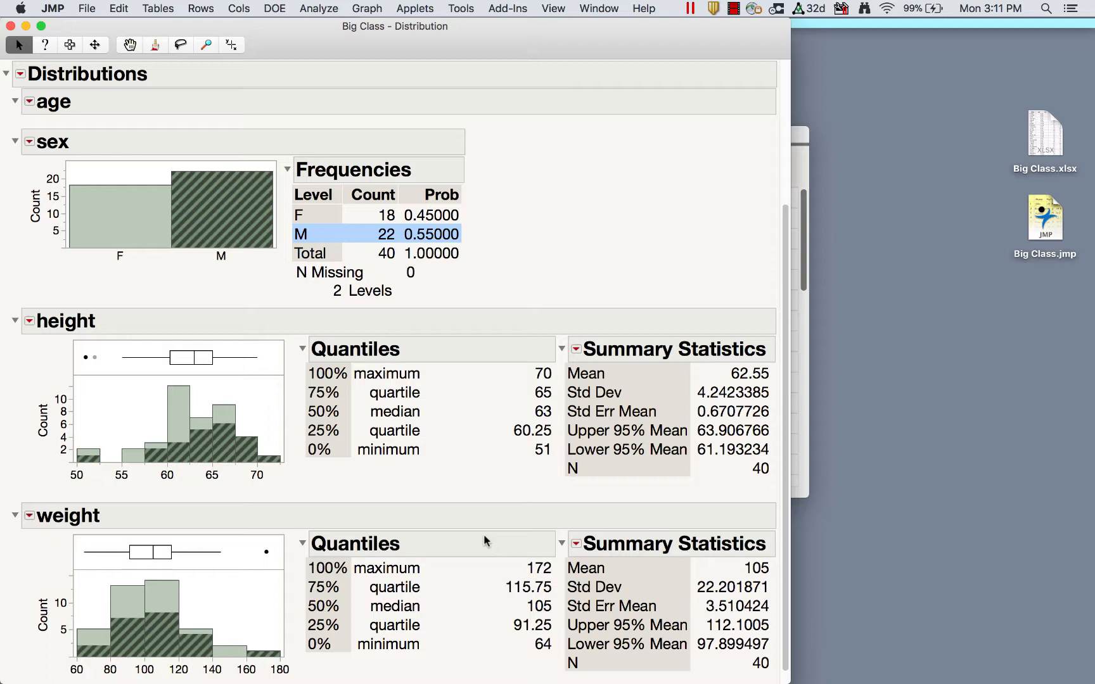
pyautogui.scroll(-1, 563, 402)
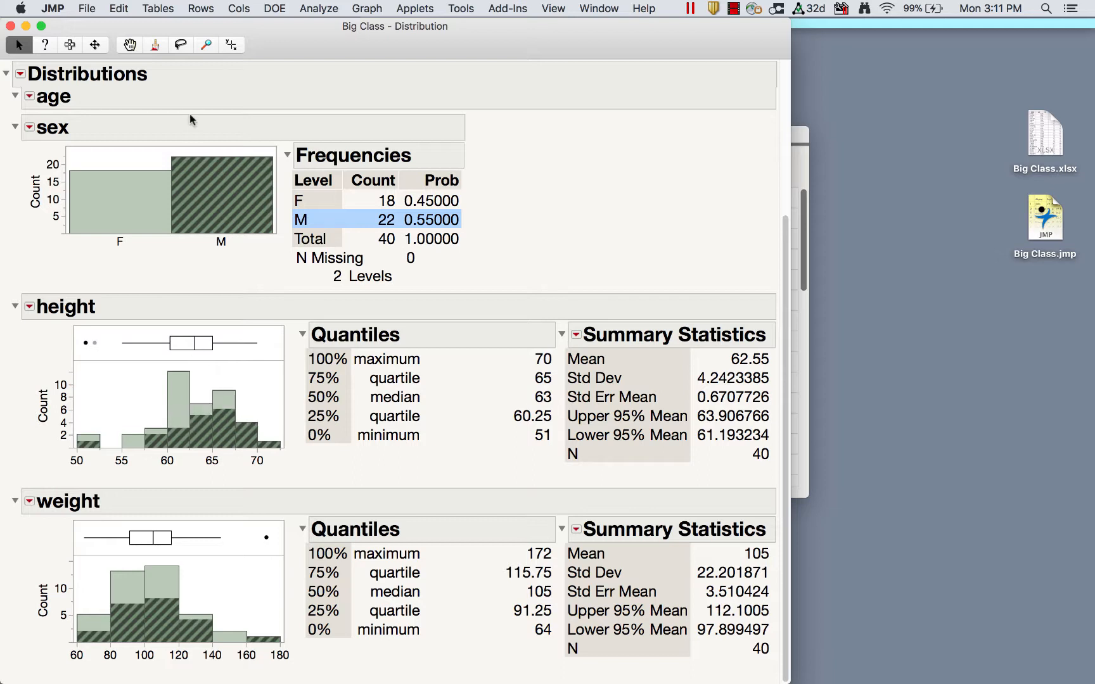
# - Adjust the histogram bins of height and weight with the Grabber tool, narrowing the weight bins to a width of 10
pyautogui.click(129, 45)
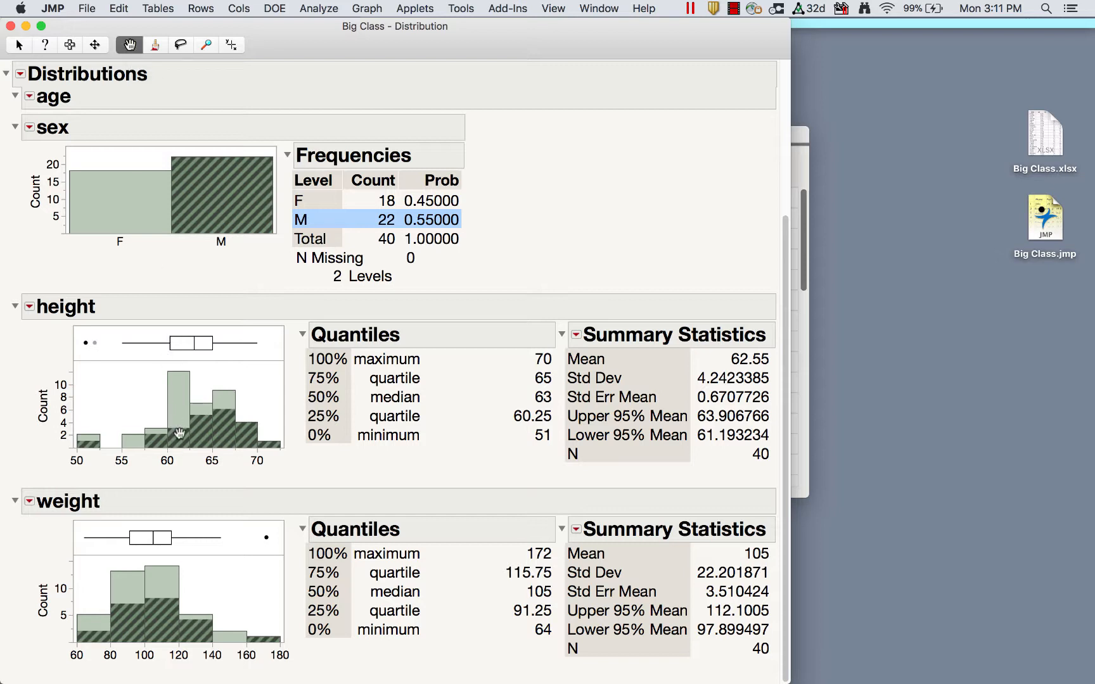
pyautogui.moveTo(180, 433)
pyautogui.mouseDown()
pyautogui.moveTo(183, 397)
pyautogui.moveTo(182, 429)
pyautogui.mouseUp()
pyautogui.moveTo(184, 633)
pyautogui.mouseDown()
pyautogui.moveTo(185, 596)
pyautogui.moveTo(182, 627)
pyautogui.mouseUp()
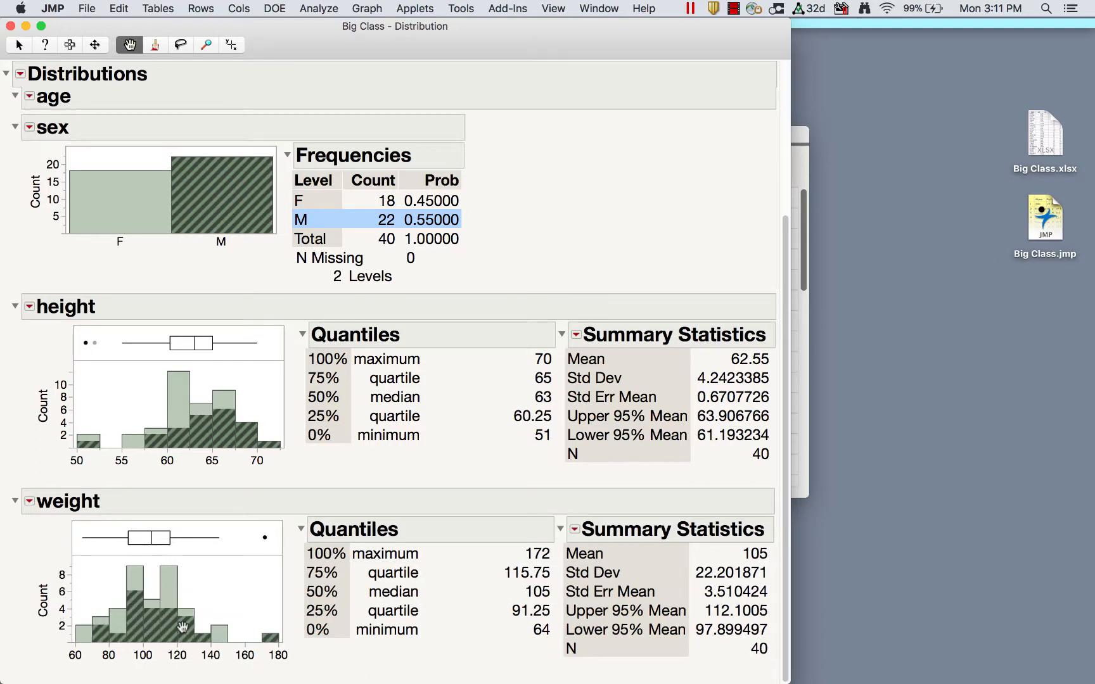
# - Switch back to the Arrow tool and examine the options available for the whole Distributions report
pyautogui.click(18, 44)
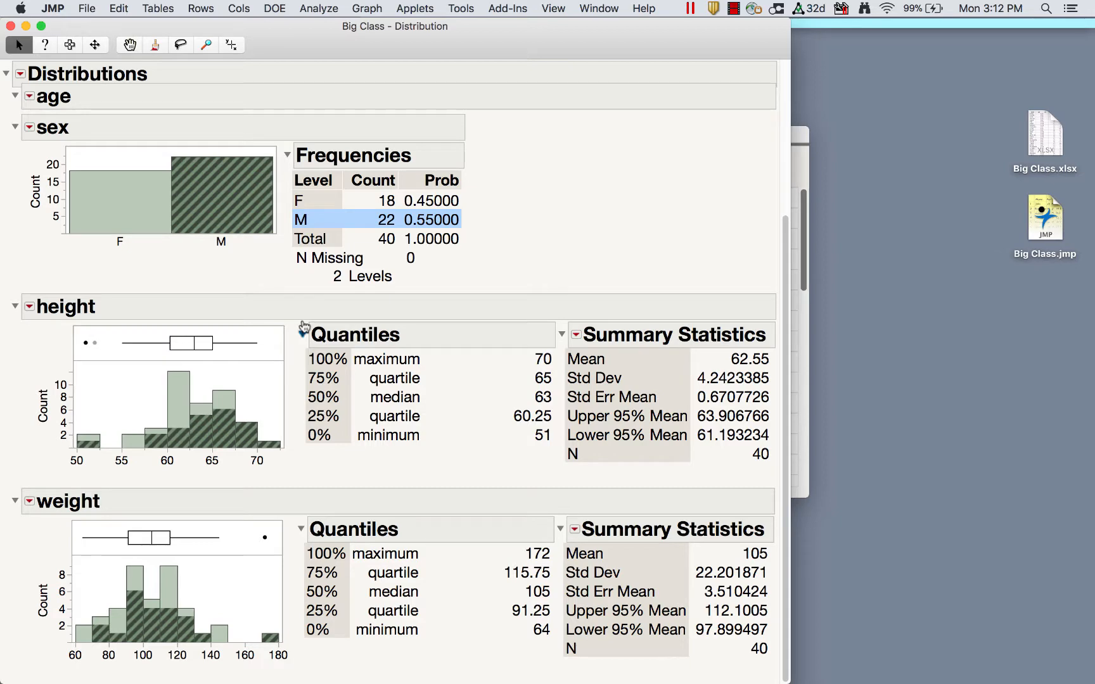
pyautogui.click(24, 98)
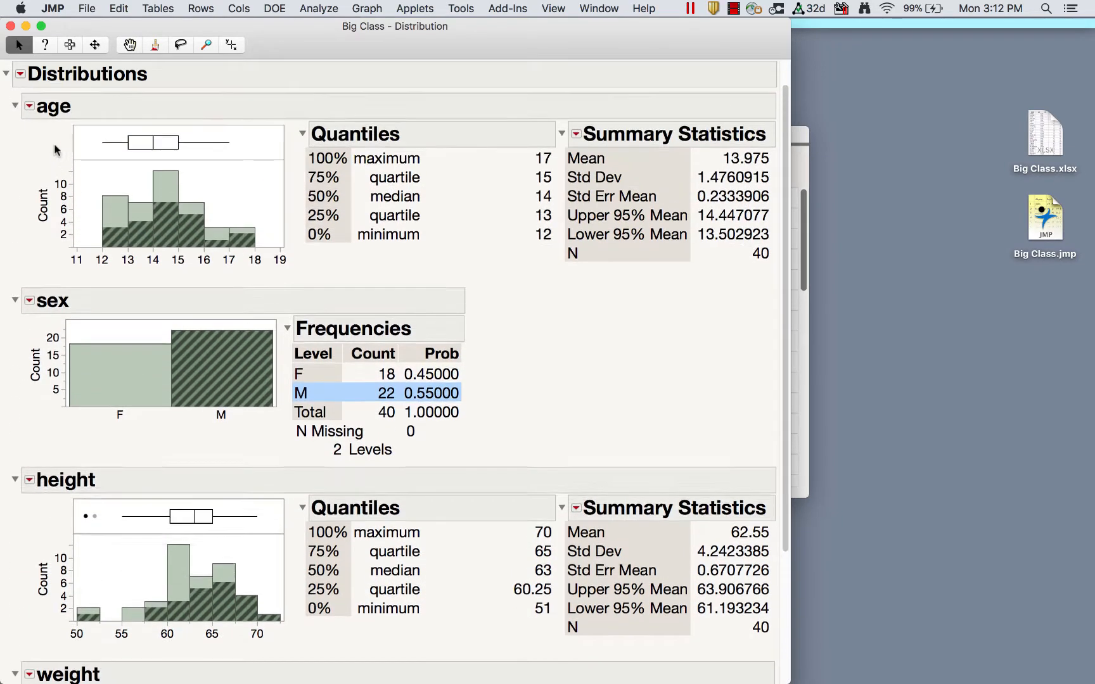
pyautogui.click(21, 74)
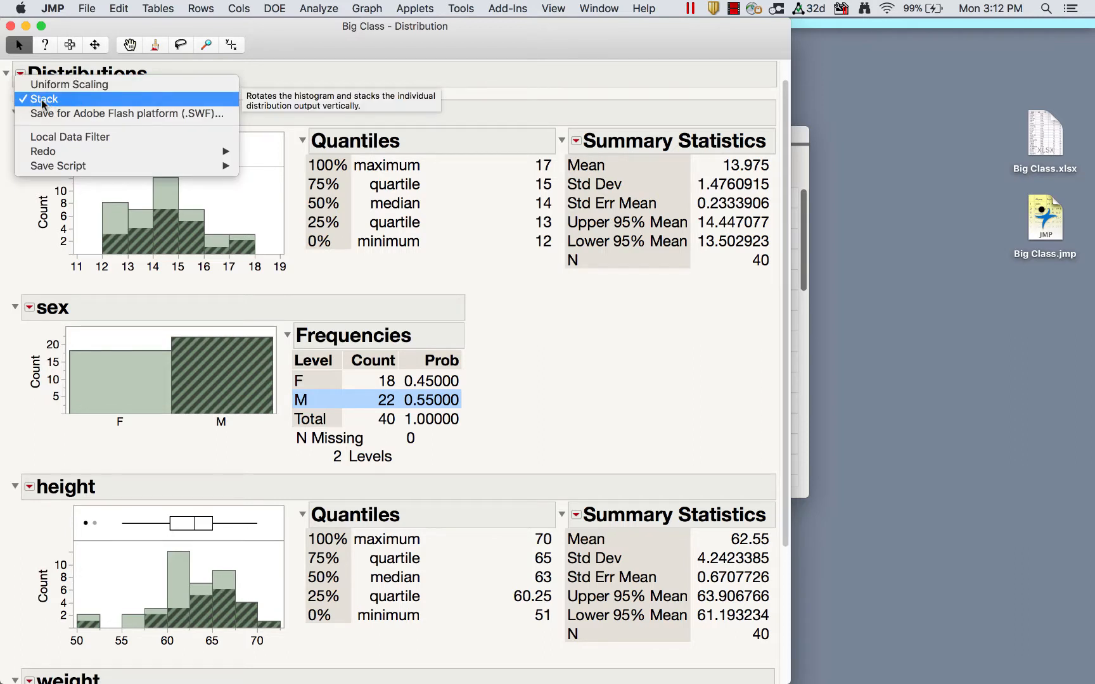
pyautogui.click(350, 77)
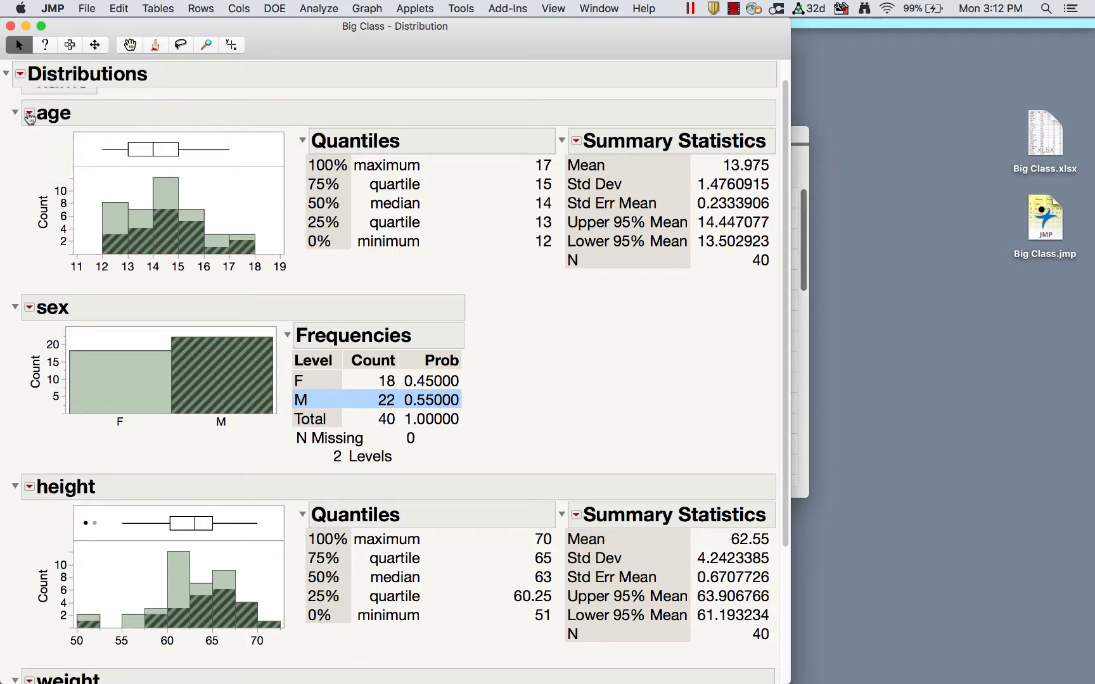
# - Show percents on the bars of the age histogram
pyautogui.click(30, 114)
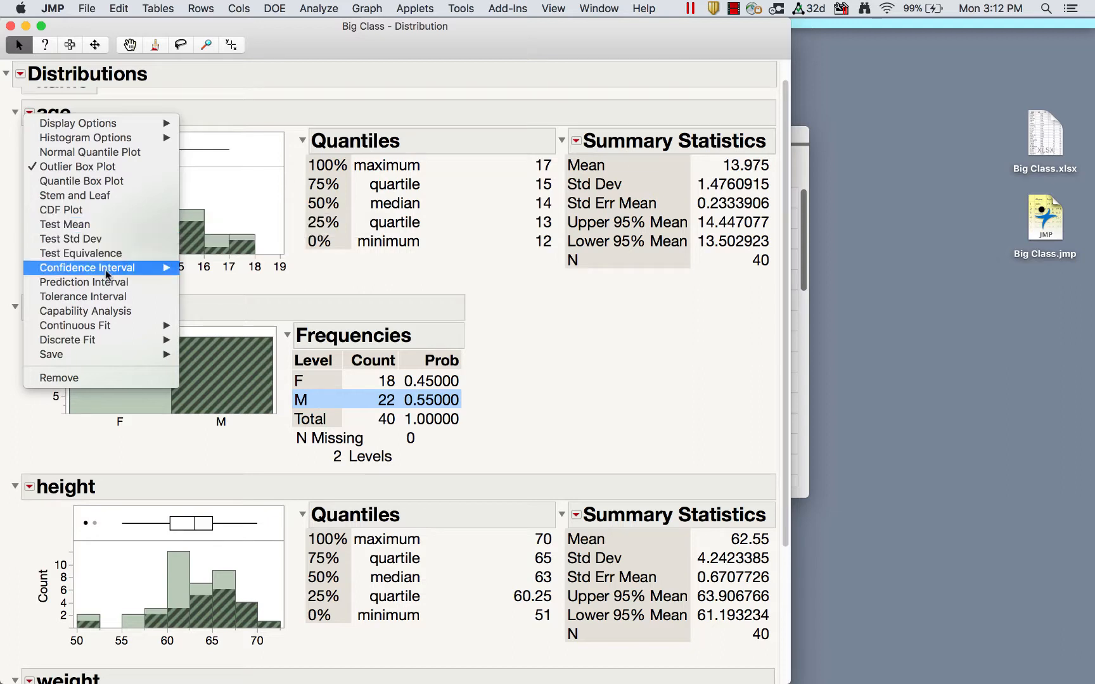
pyautogui.moveTo(109, 269)
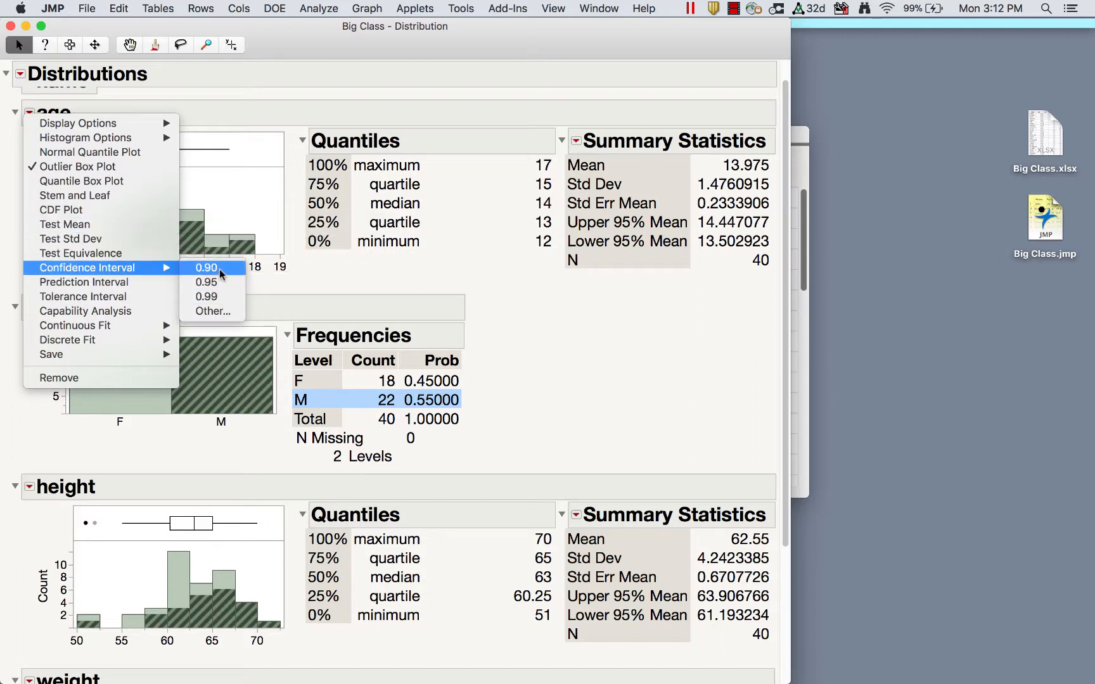
pyautogui.moveTo(129, 327)
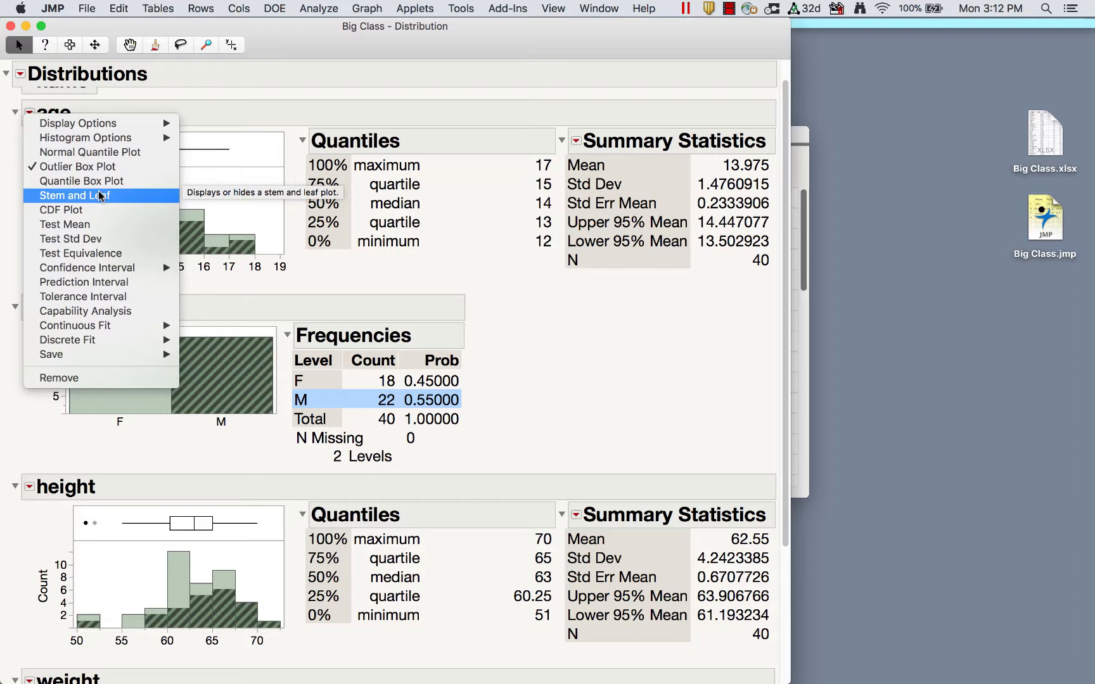
pyautogui.moveTo(99, 143)
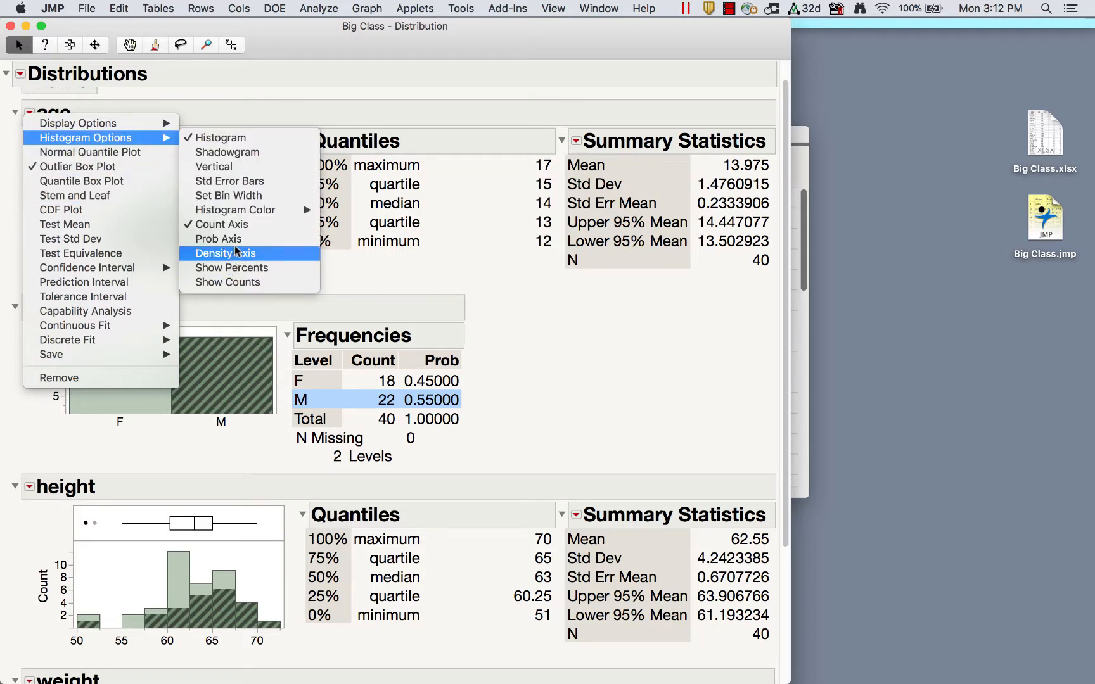
pyautogui.click(261, 274)
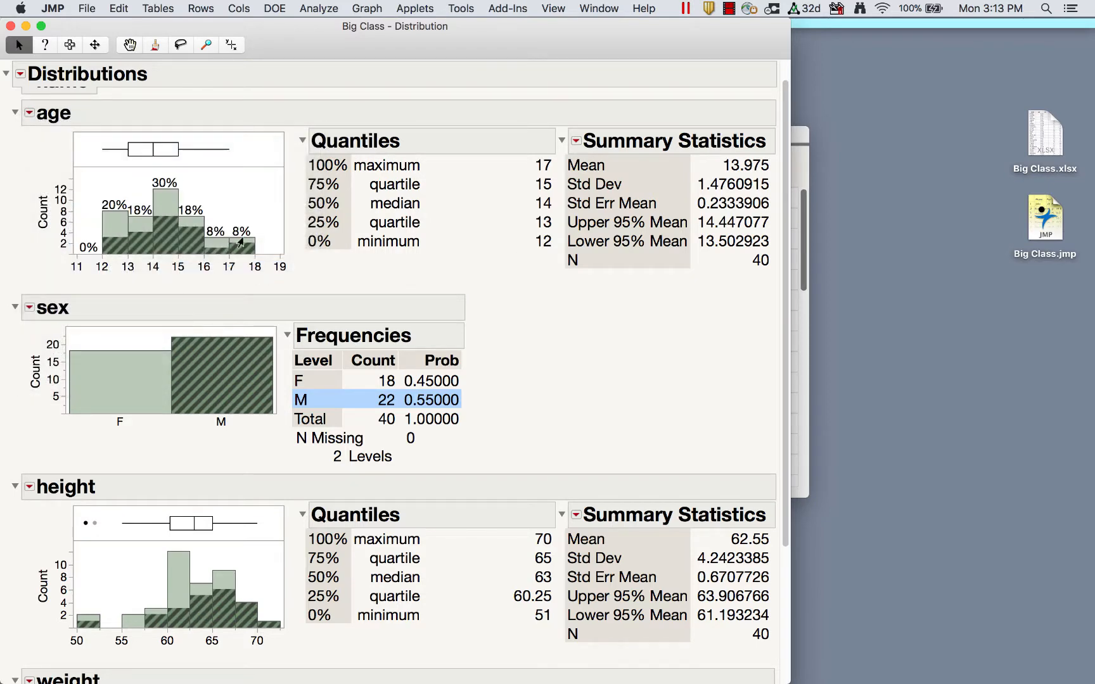
# - Try adjusting the bins of the percent-labeled age histogram with the Grabber tool, and return to the Arrow tool
pyautogui.click(132, 45)
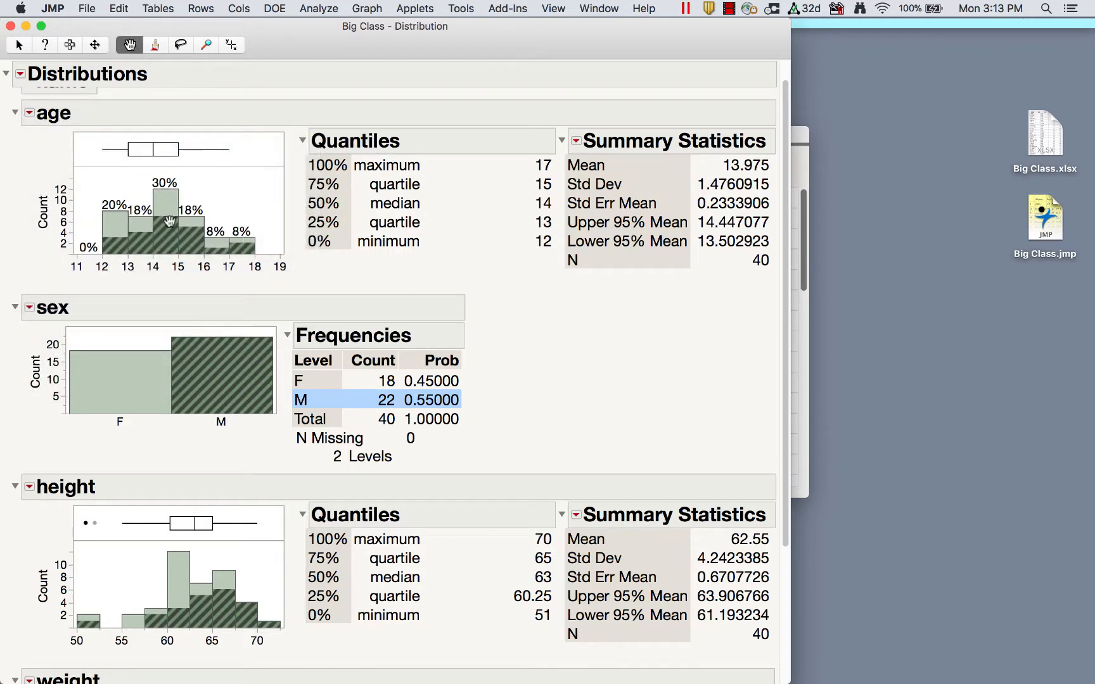
pyautogui.moveTo(169, 220)
pyautogui.mouseDown()
pyautogui.moveTo(170, 246)
pyautogui.moveTo(170, 199)
pyautogui.mouseUp()
pyautogui.click(19, 45)
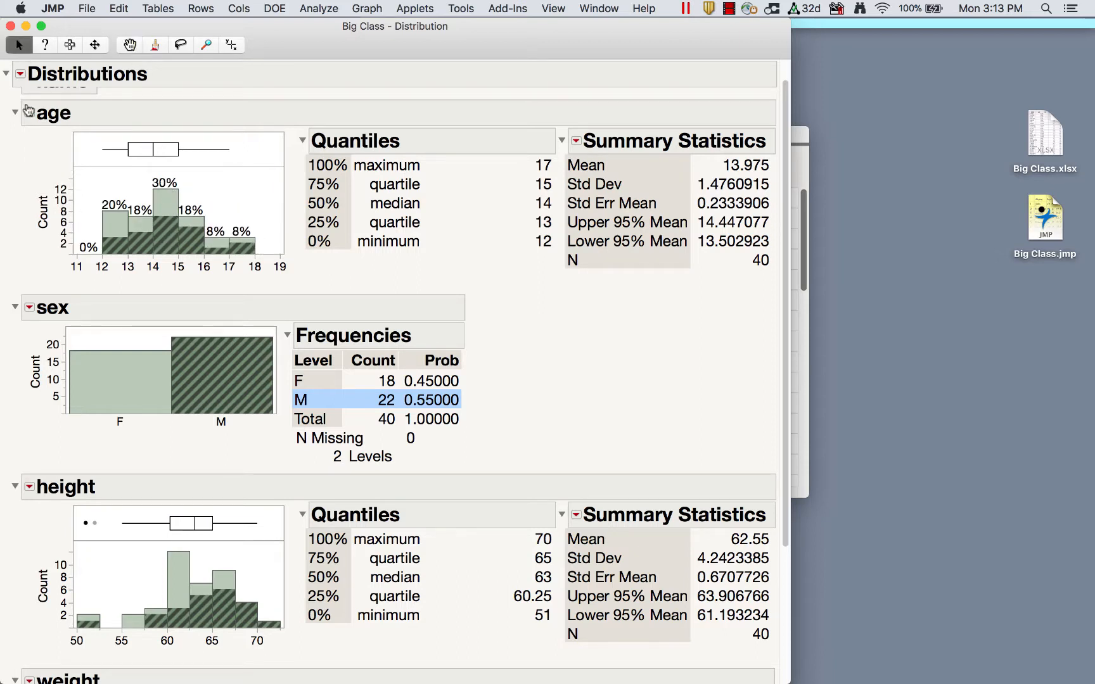
# - Examine the histogram options and display options offered for the age distribution
pyautogui.click(29, 112)
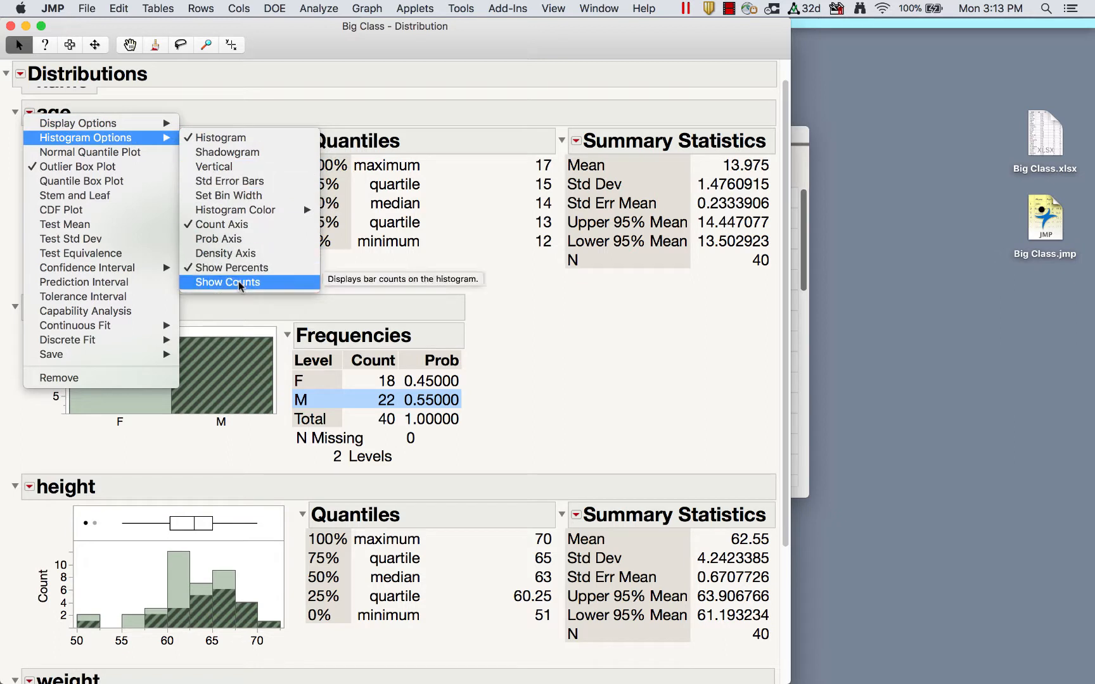
pyautogui.moveTo(278, 214)
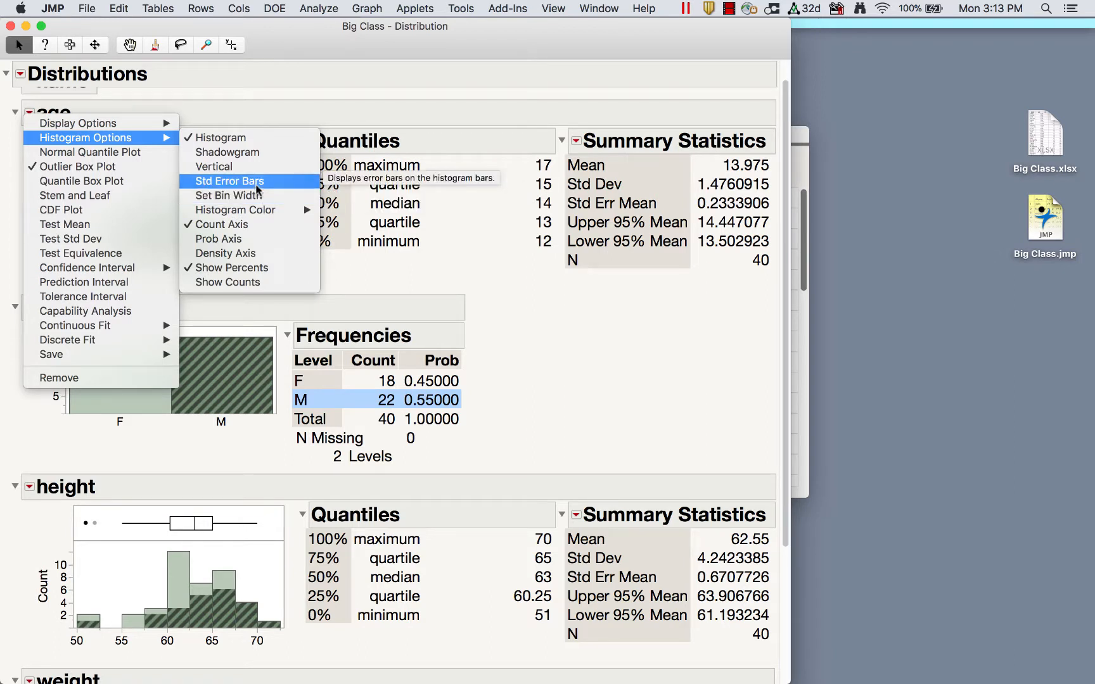
pyautogui.moveTo(103, 126)
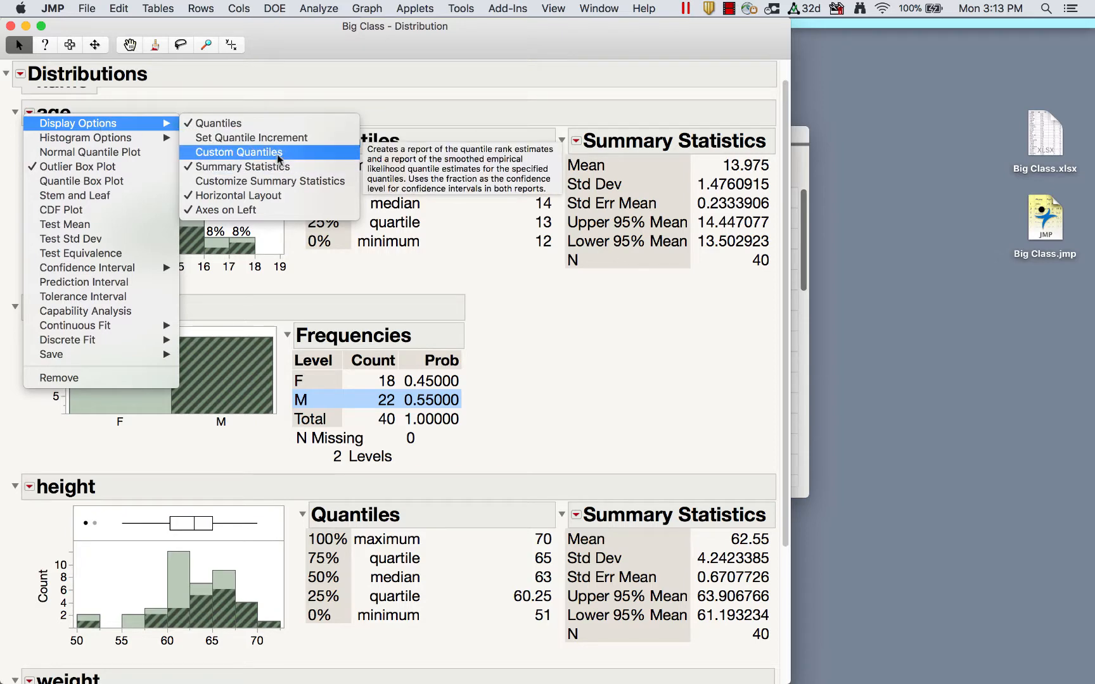
pyautogui.click(556, 275)
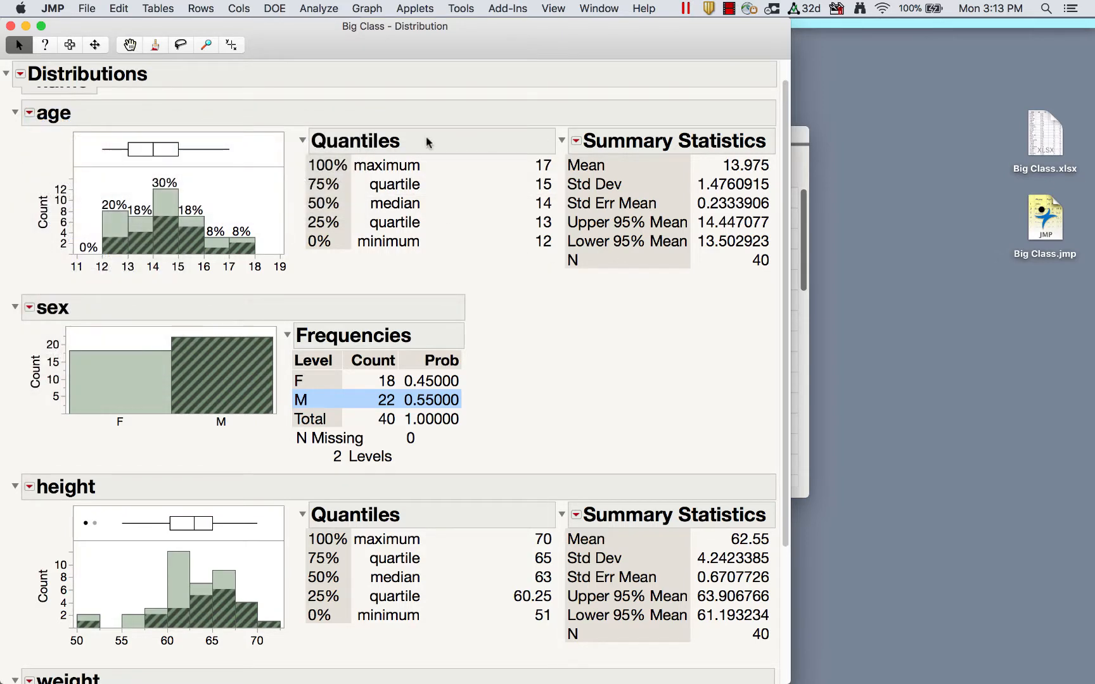
# - Add Variance and Skewness to the summary statistics of the age distribution
pyautogui.click(577, 143)
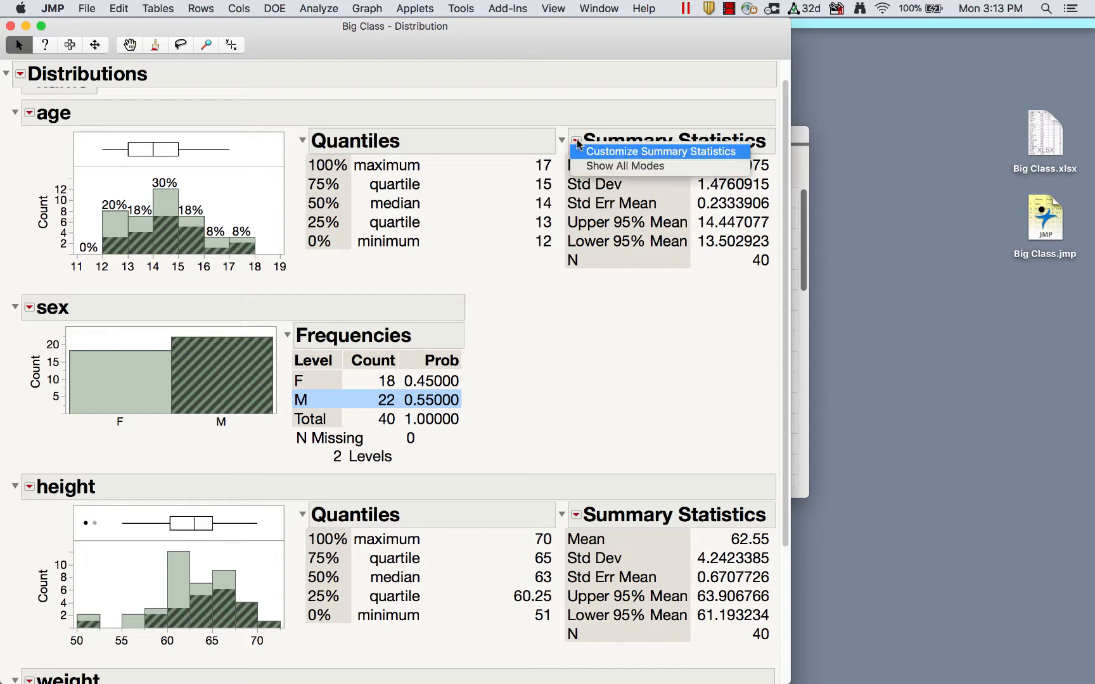
pyautogui.click(628, 152)
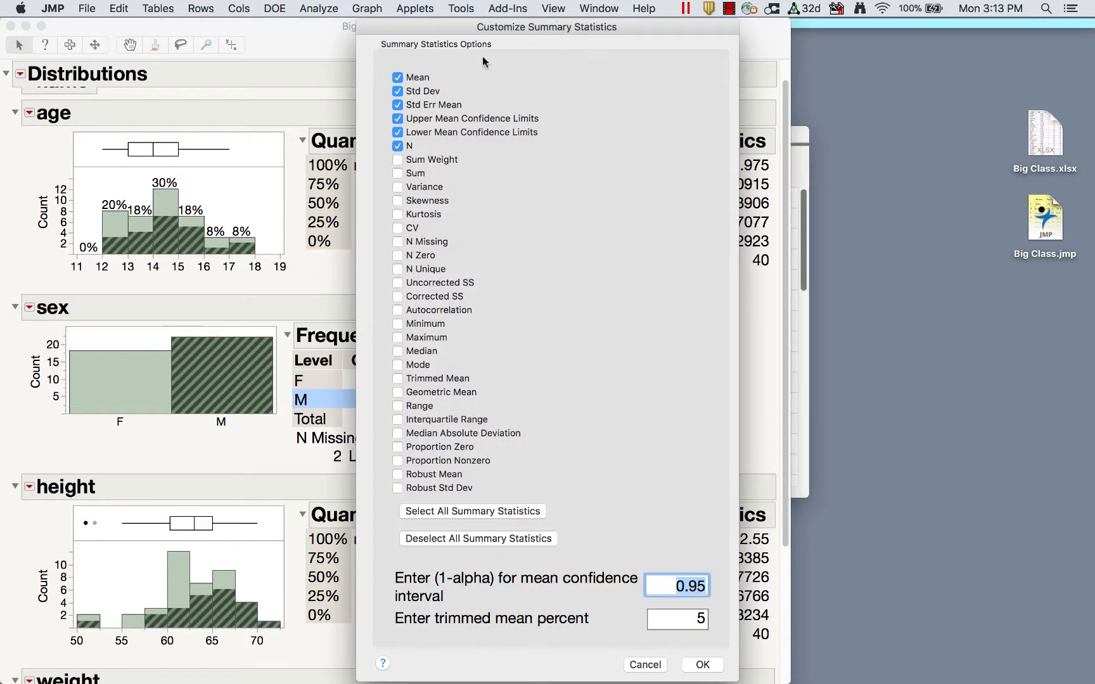
pyautogui.click(398, 187)
pyautogui.click(703, 665)
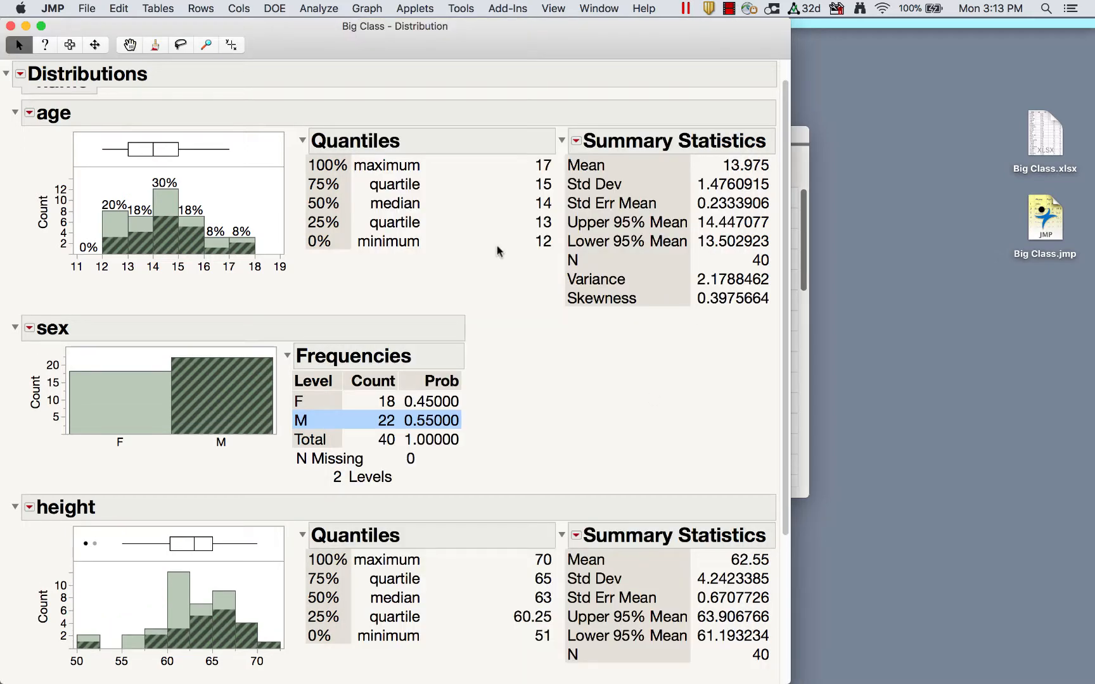
# - Start a Test Mean for age and set the hypothesized mean to 14.5
pyautogui.click(30, 115)
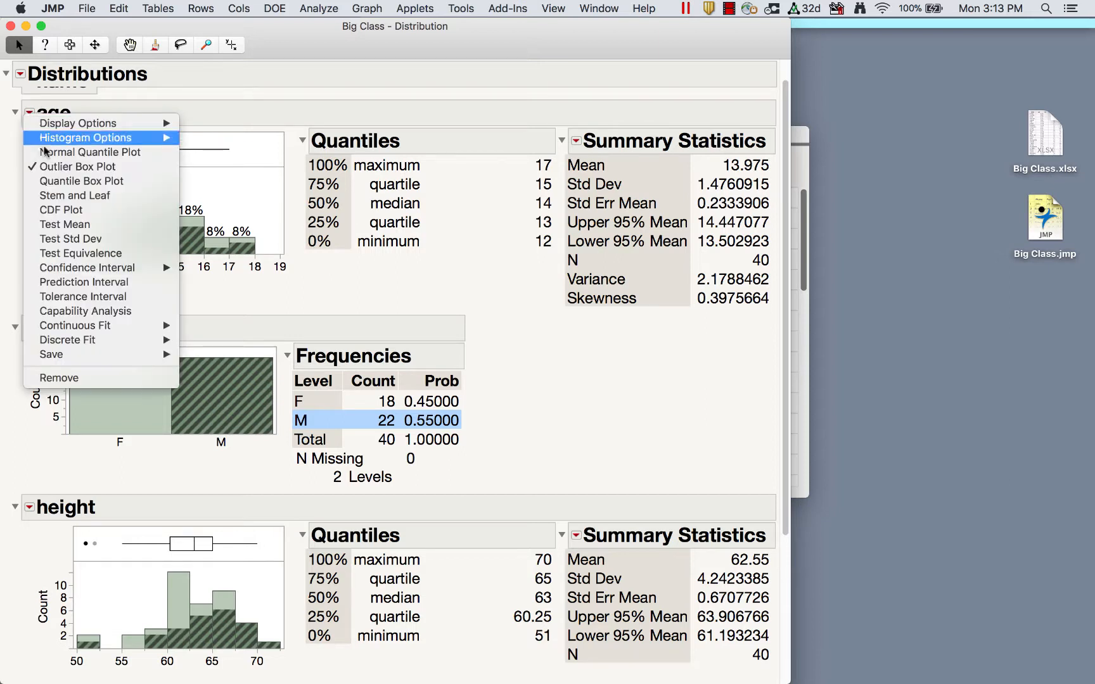
pyautogui.click(71, 225)
pyautogui.moveTo(457, 170)
pyautogui.mouseDown()
pyautogui.moveTo(360, 177)
pyautogui.moveTo(633, 224)
pyautogui.moveTo(422, 178)
pyautogui.mouseUp()
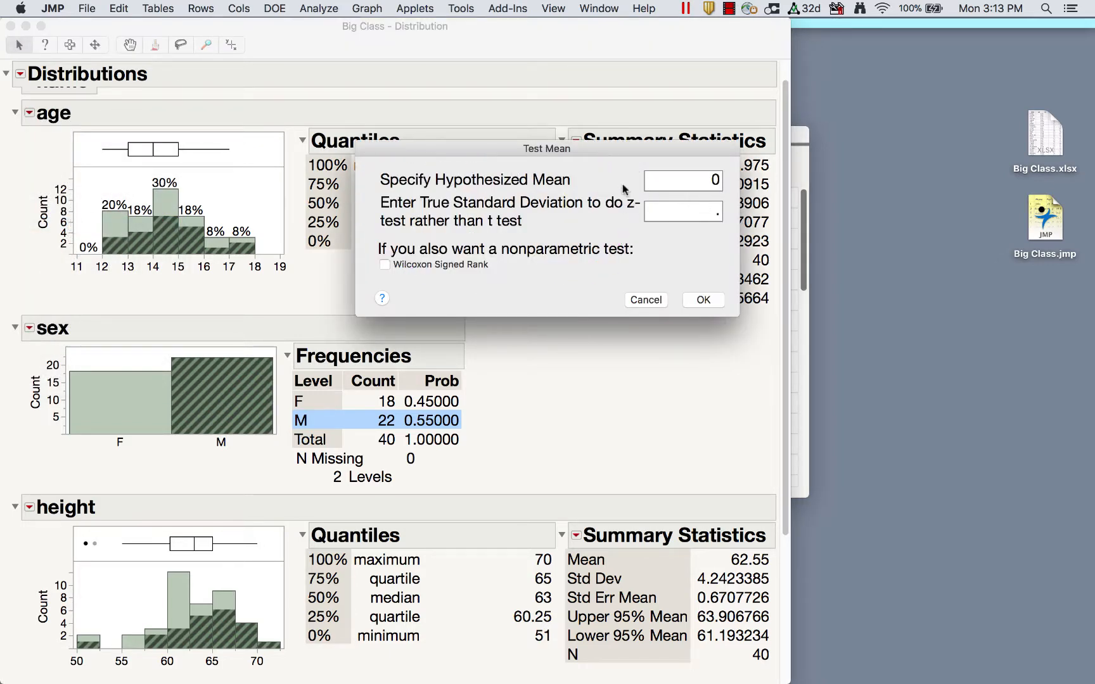
pyautogui.moveTo(579, 183); pyautogui.dragTo(581, 180)
pyautogui.moveTo(573, 150); pyautogui.dragTo(627, 193)
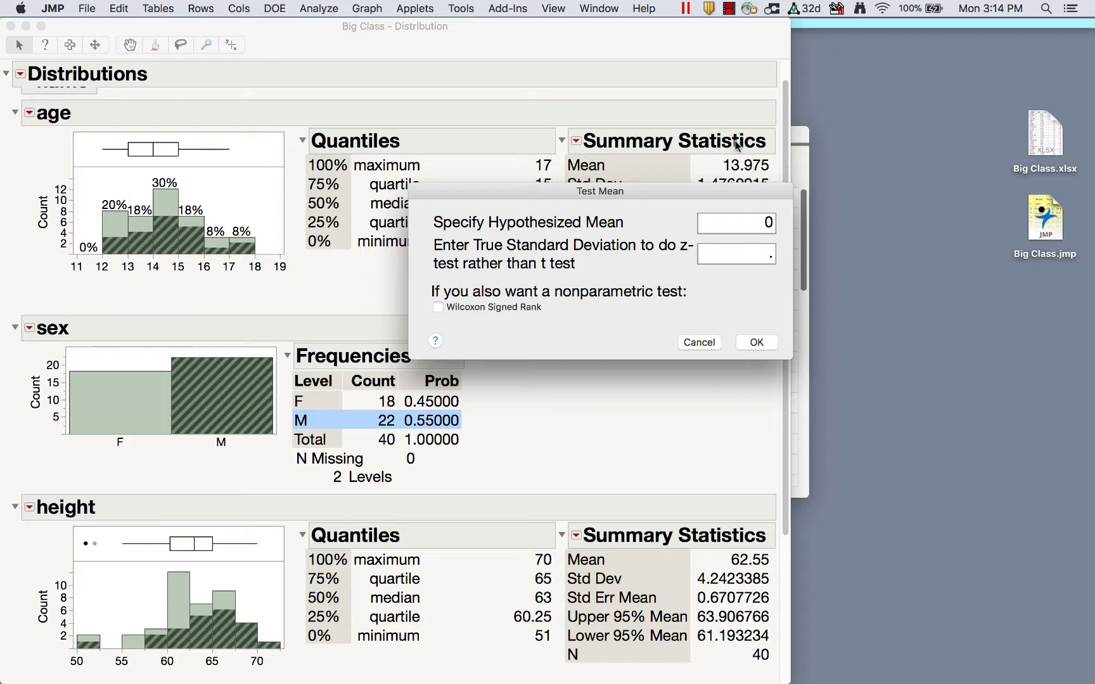
pyautogui.click(740, 222)
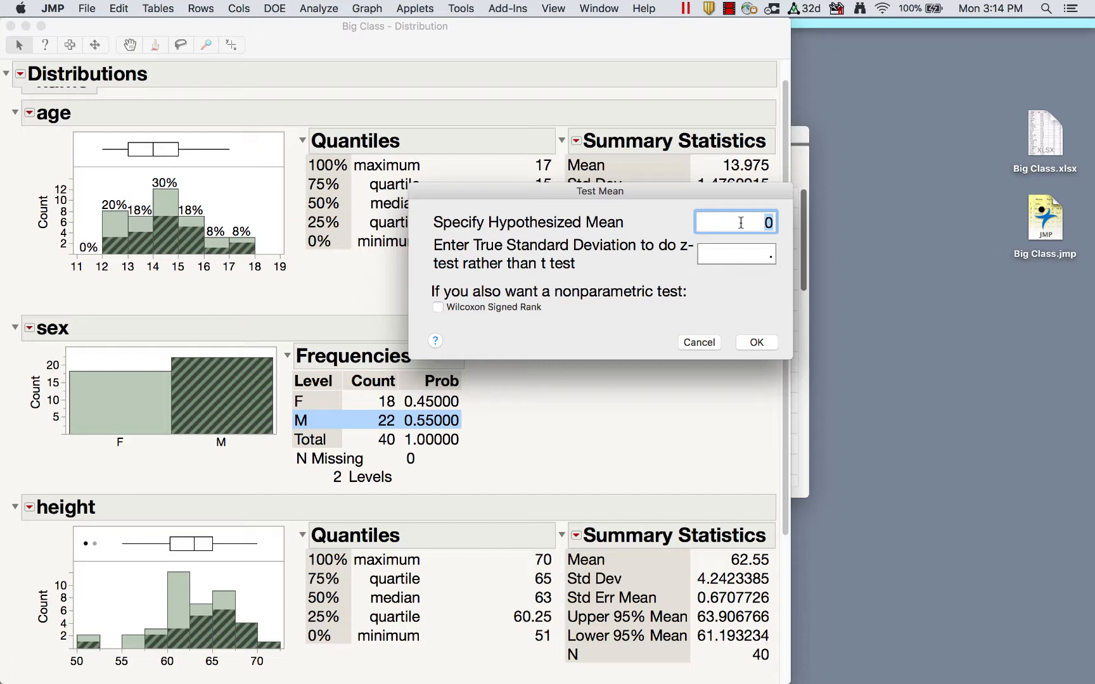
pyautogui.write('14.5')
# - Run the age mean test as a t test, leaving the true standard deviation blank and Wilcoxon Signed Rank off
pyautogui.moveTo(593, 265)
pyautogui.mouseDown()
pyautogui.moveTo(729, 273)
pyautogui.moveTo(507, 215)
pyautogui.moveTo(431, 269)
pyautogui.moveTo(640, 274)
pyautogui.mouseUp()
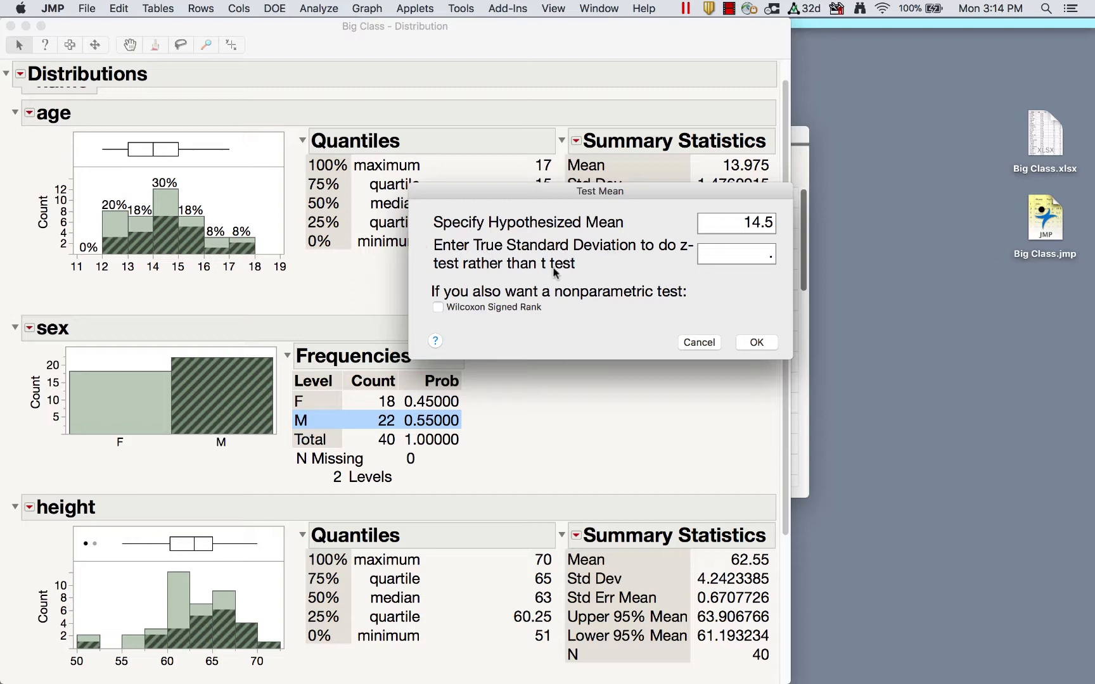
pyautogui.click(742, 251)
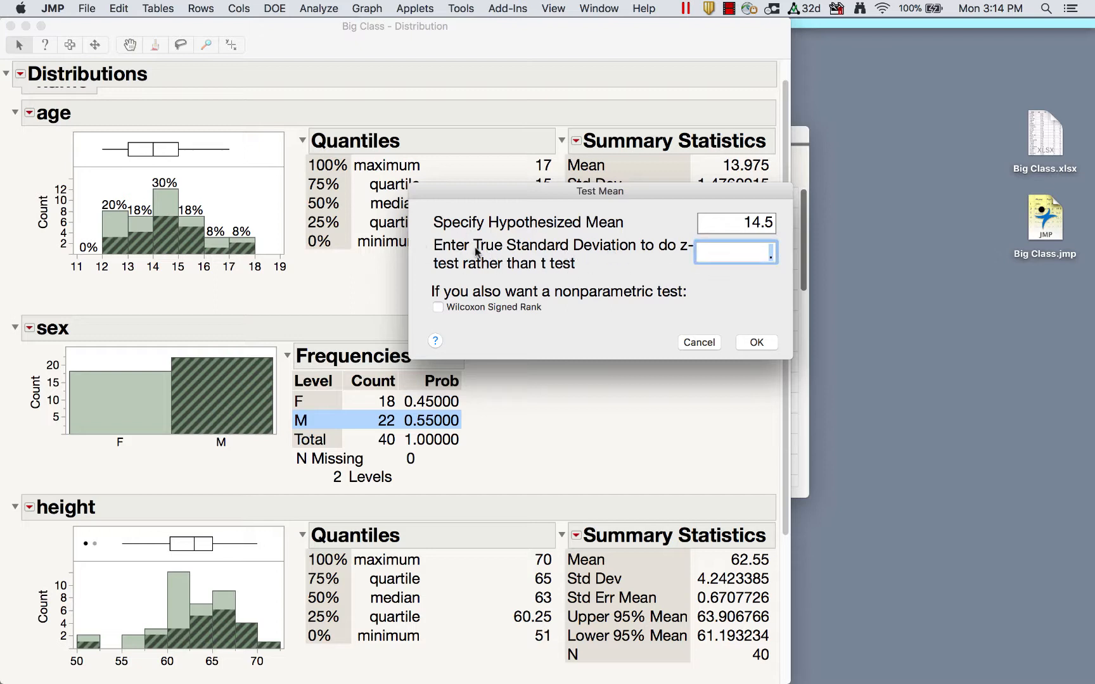
pyautogui.moveTo(476, 252); pyautogui.dragTo(626, 260)
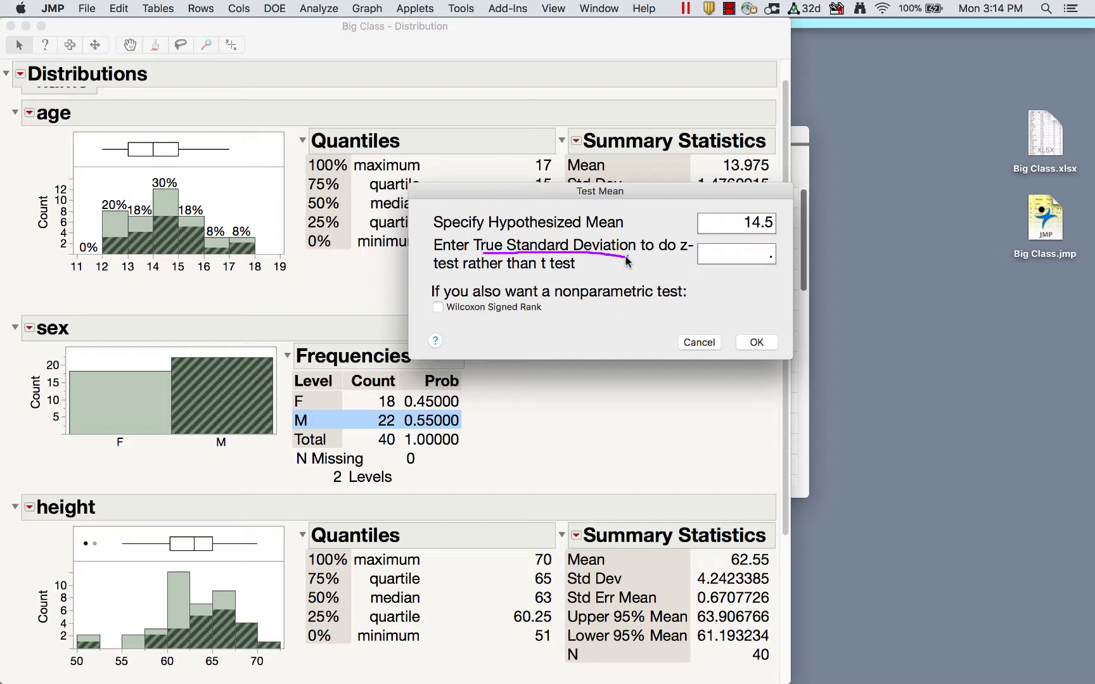
pyautogui.moveTo(689, 240)
pyautogui.mouseDown()
pyautogui.moveTo(677, 269)
pyautogui.moveTo(691, 237)
pyautogui.mouseUp()
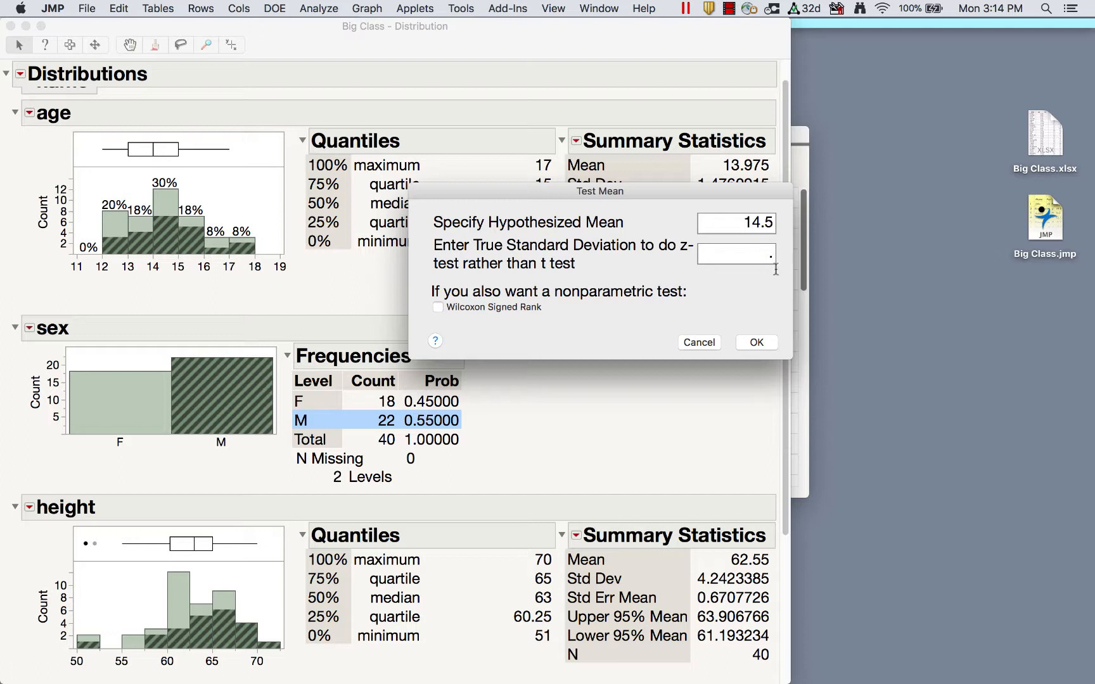
pyautogui.moveTo(595, 265)
pyautogui.mouseDown()
pyautogui.moveTo(516, 253)
pyautogui.moveTo(598, 270)
pyautogui.moveTo(588, 263)
pyautogui.mouseUp()
pyautogui.moveTo(593, 313)
pyautogui.mouseDown()
pyautogui.moveTo(586, 274)
pyautogui.moveTo(435, 285)
pyautogui.moveTo(620, 336)
pyautogui.moveTo(632, 317)
pyautogui.mouseUp()
pyautogui.moveTo(493, 325)
pyautogui.mouseDown()
pyautogui.moveTo(451, 336)
pyautogui.moveTo(461, 339)
pyautogui.mouseUp()
pyautogui.click(758, 343)
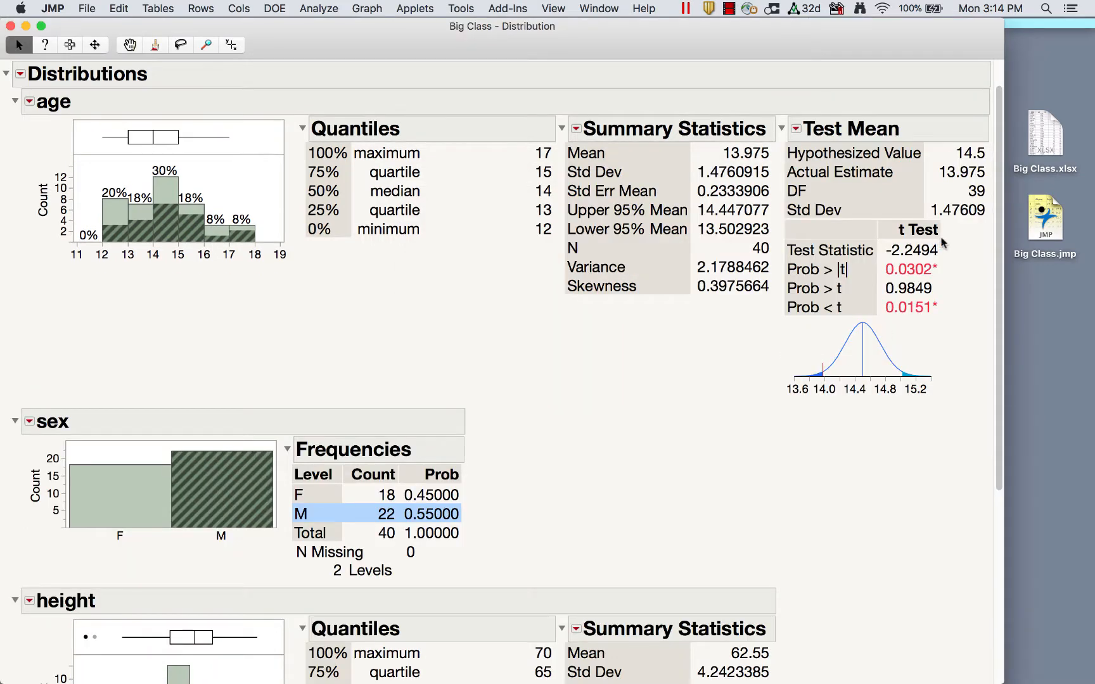
# - Examine the Test Mean report for age: the test statistic, the two-sided and one-sided p-values, and the shaded tails of the curve
pyautogui.moveTo(966, 279)
pyautogui.mouseDown()
pyautogui.moveTo(784, 102)
pyautogui.moveTo(876, 391)
pyautogui.mouseUp()
pyautogui.moveTo(935, 155)
pyautogui.mouseDown()
pyautogui.moveTo(986, 185)
pyautogui.moveTo(938, 162)
pyautogui.mouseUp()
pyautogui.moveTo(962, 249)
pyautogui.mouseDown()
pyautogui.moveTo(952, 240)
pyautogui.moveTo(954, 252)
pyautogui.mouseUp()
pyautogui.moveTo(868, 405)
pyautogui.mouseDown()
pyautogui.moveTo(826, 401)
pyautogui.moveTo(833, 413)
pyautogui.mouseUp()
pyautogui.moveTo(818, 401)
pyautogui.mouseDown()
pyautogui.moveTo(789, 368)
pyautogui.moveTo(829, 430)
pyautogui.mouseUp()
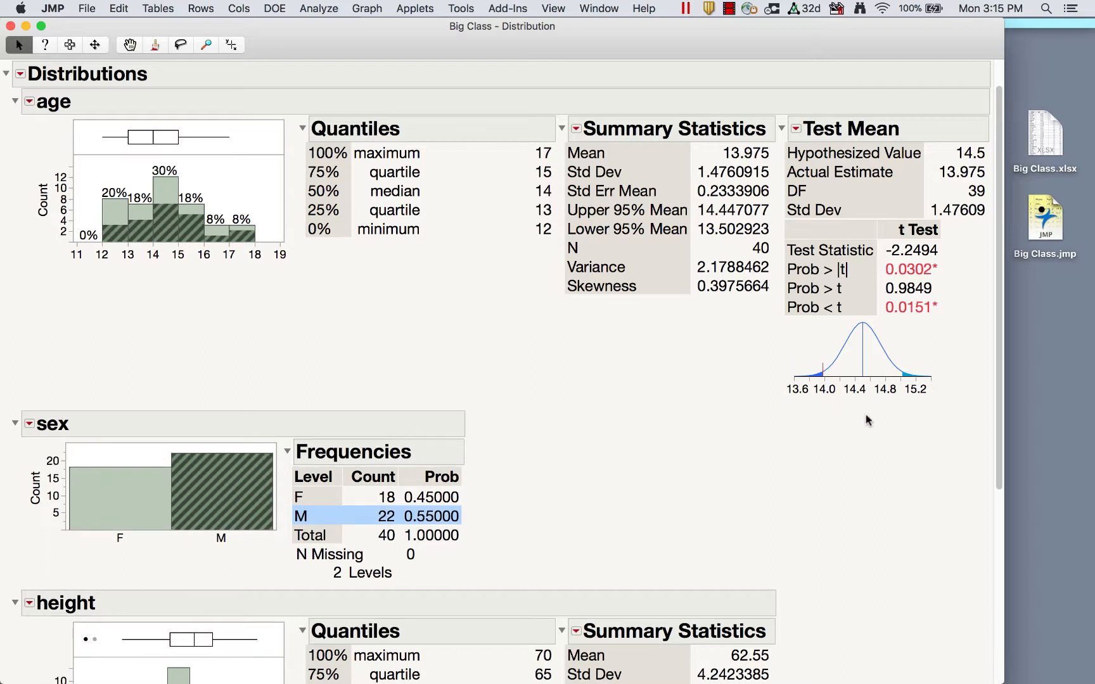
pyautogui.moveTo(944, 400)
pyautogui.mouseDown()
pyautogui.moveTo(943, 378)
pyautogui.moveTo(921, 414)
pyautogui.mouseUp()
pyautogui.moveTo(949, 263)
pyautogui.mouseDown()
pyautogui.moveTo(877, 270)
pyautogui.moveTo(971, 270)
pyautogui.moveTo(963, 267)
pyautogui.mouseUp()
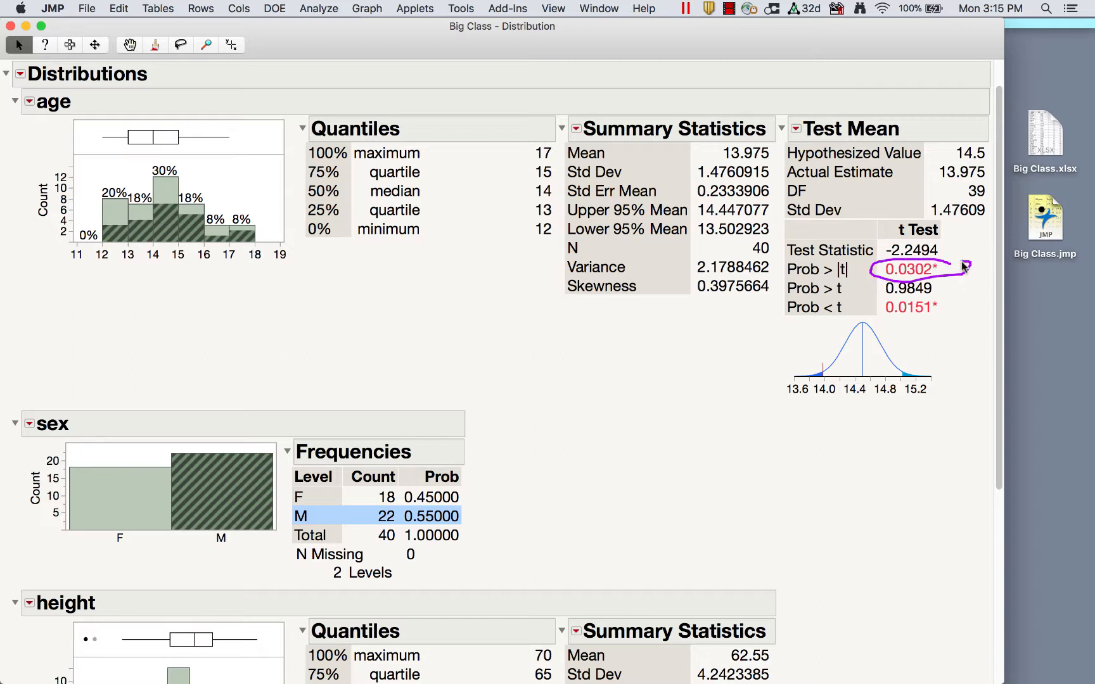
pyautogui.moveTo(938, 365)
pyautogui.mouseDown()
pyautogui.moveTo(870, 349)
pyautogui.moveTo(812, 379)
pyautogui.moveTo(849, 402)
pyautogui.moveTo(931, 380)
pyautogui.moveTo(926, 353)
pyautogui.mouseUp()
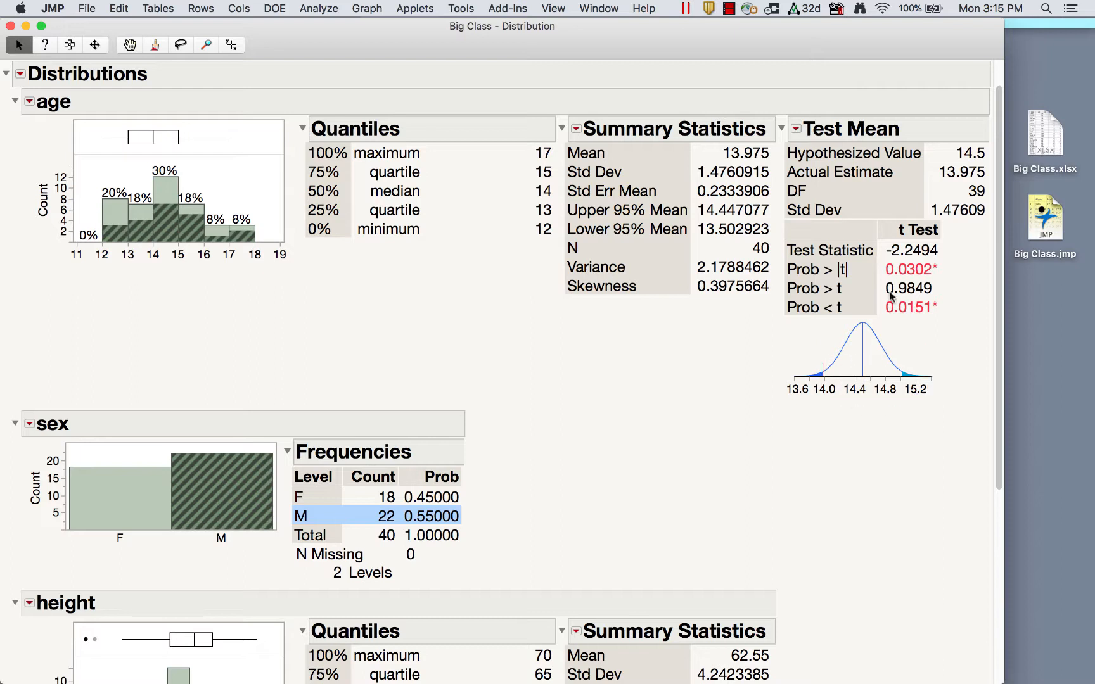
pyautogui.moveTo(949, 282)
pyautogui.mouseDown()
pyautogui.moveTo(906, 277)
pyautogui.moveTo(926, 302)
pyautogui.moveTo(951, 283)
pyautogui.mouseUp()
pyautogui.moveTo(817, 420)
pyautogui.mouseDown()
pyautogui.moveTo(788, 349)
pyautogui.moveTo(827, 404)
pyautogui.mouseUp()
# - Open the p-value animation for the age mean test and move the hypothesized mean to about 14.0
pyautogui.click(796, 128)
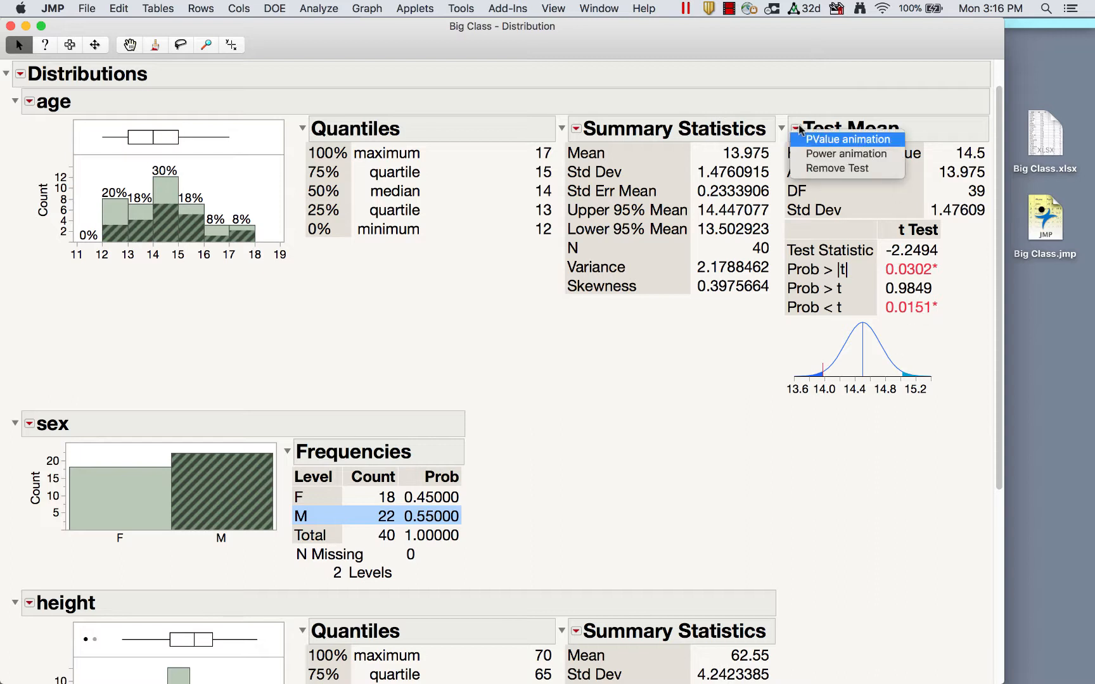
pyautogui.click(816, 144)
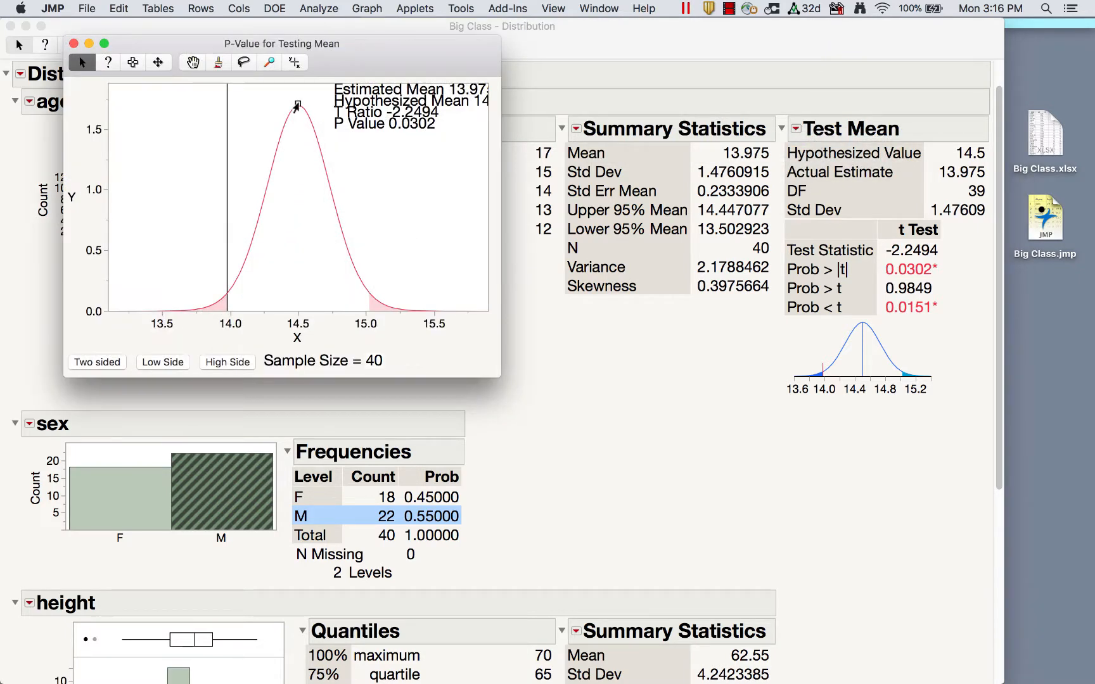
pyautogui.moveTo(297, 107); pyautogui.dragTo(228, 103)
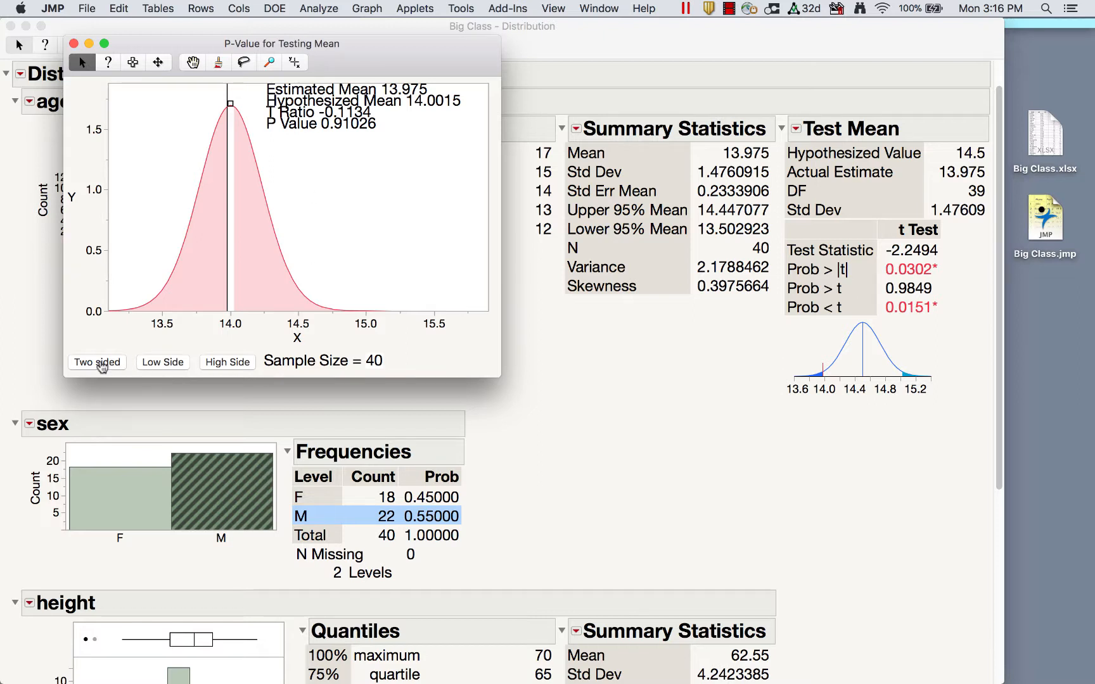
# - Switch the p-value animation to the low-side test and move the hypothesized mean to about 14.6
pyautogui.click(162, 362)
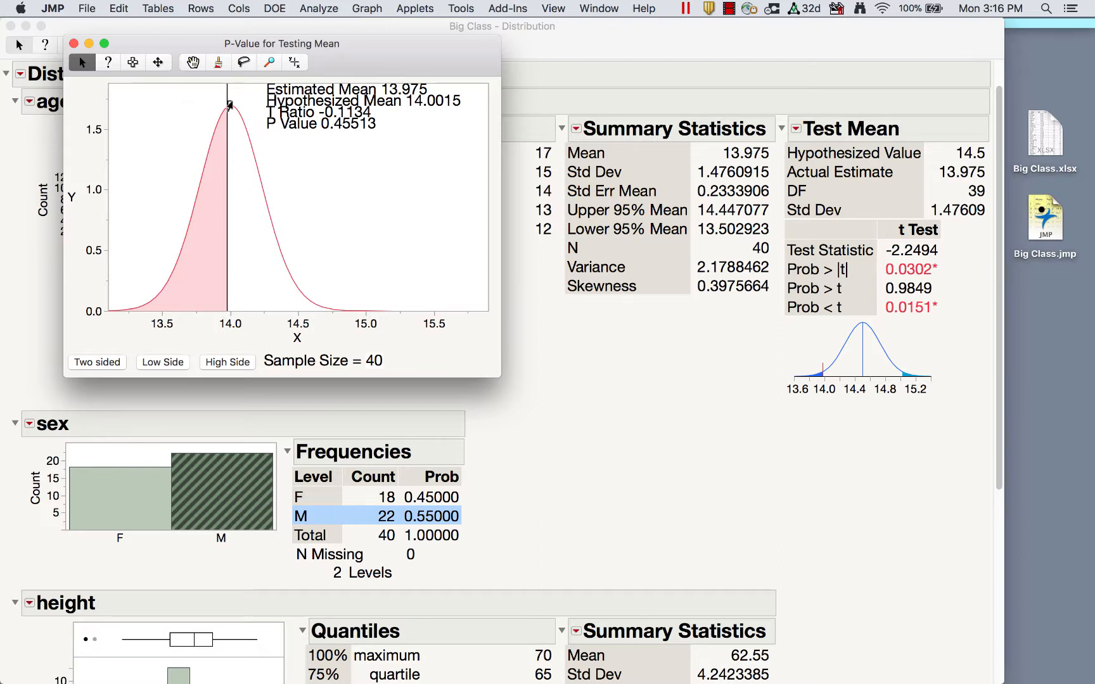
pyautogui.moveTo(228, 107); pyautogui.dragTo(309, 109)
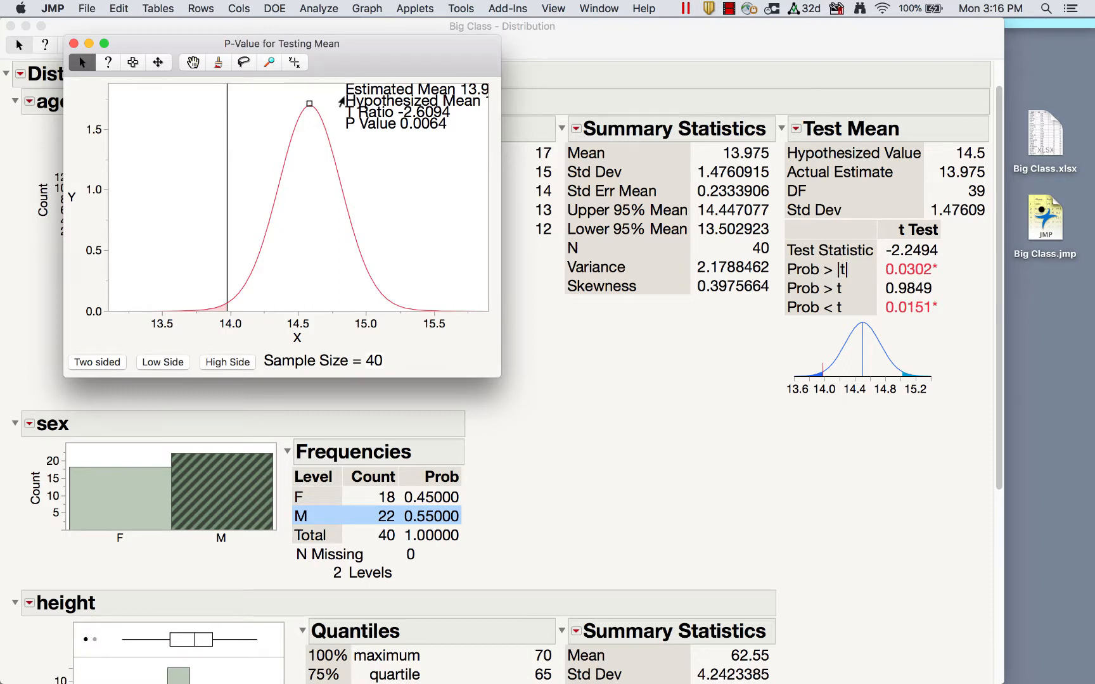
# - Set the sample size in the p-value animation to 25 and close the animation window
pyautogui.click(374, 359)
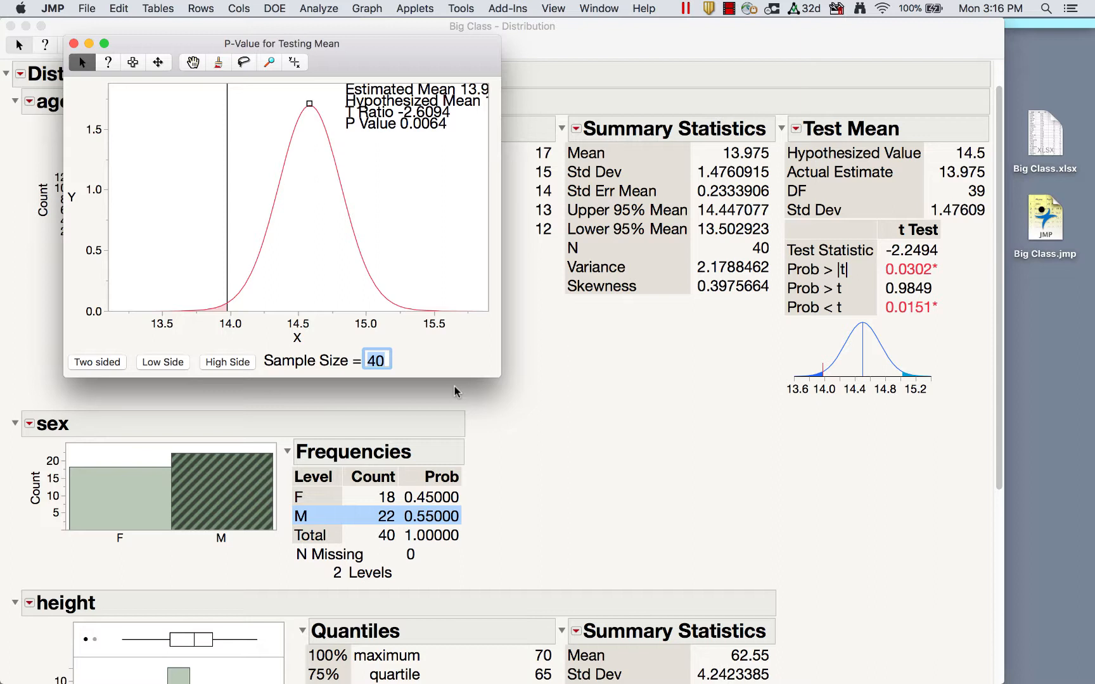
pyautogui.write('25')
pyautogui.press('Return')
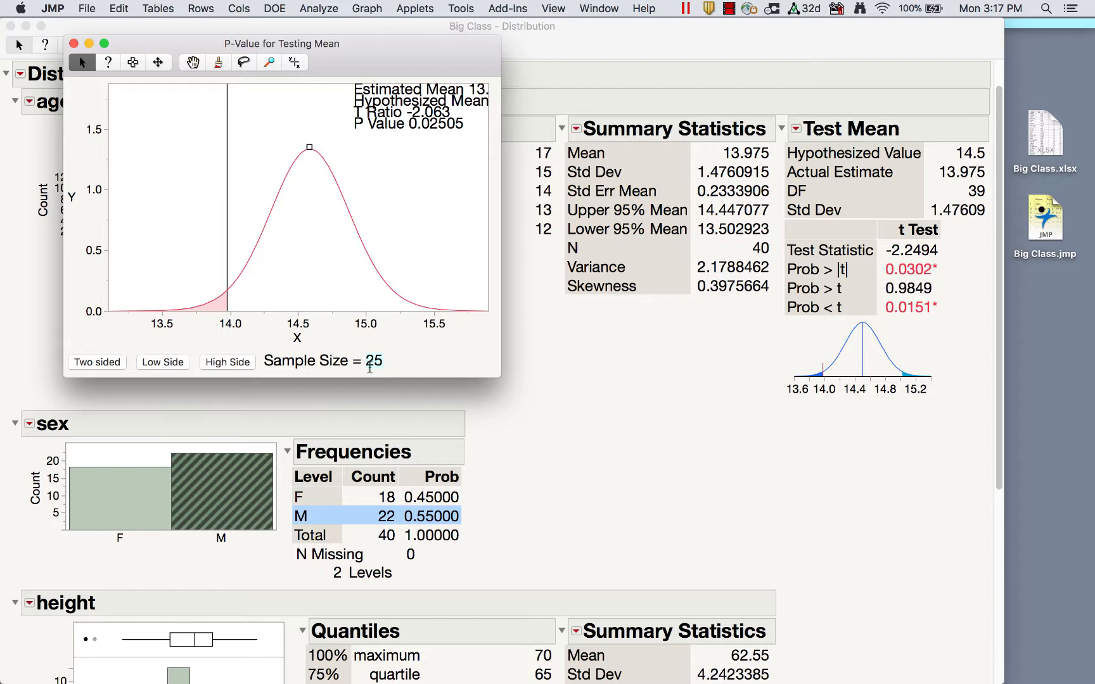
pyautogui.click(75, 44)
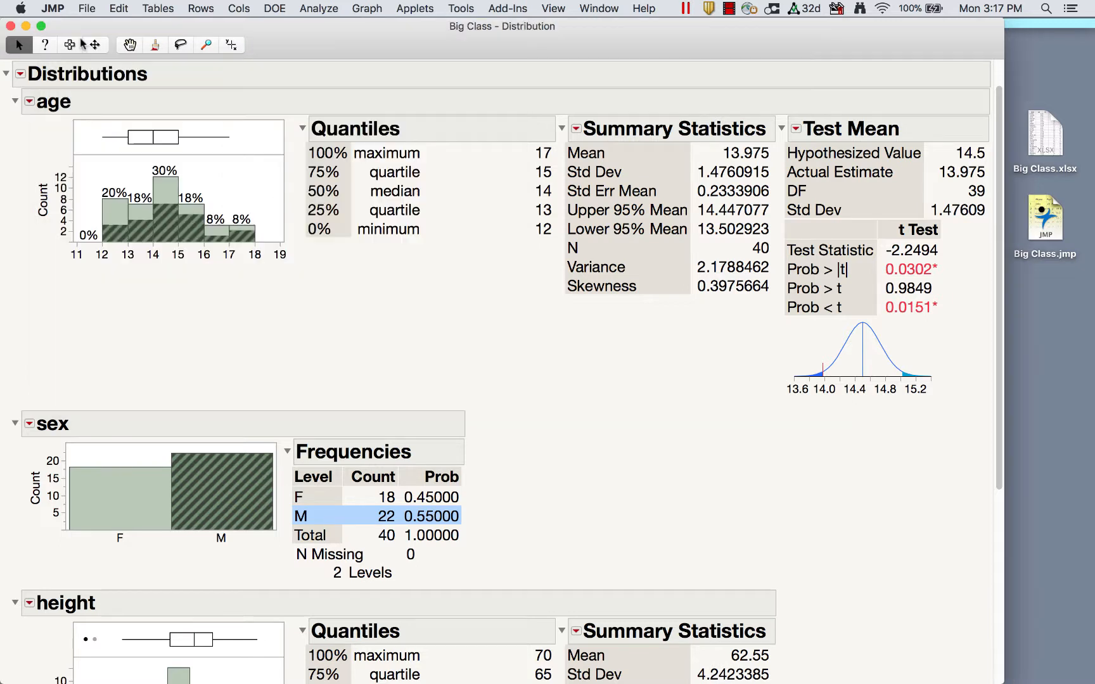
pyautogui.click(795, 129)
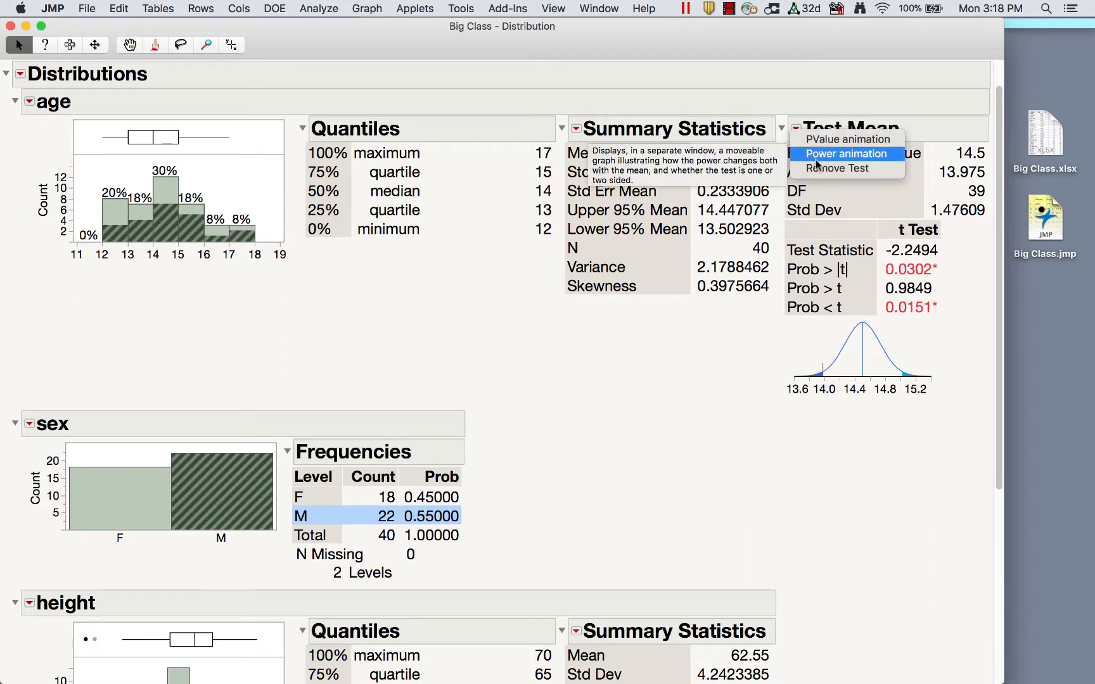
pyautogui.click(606, 408)
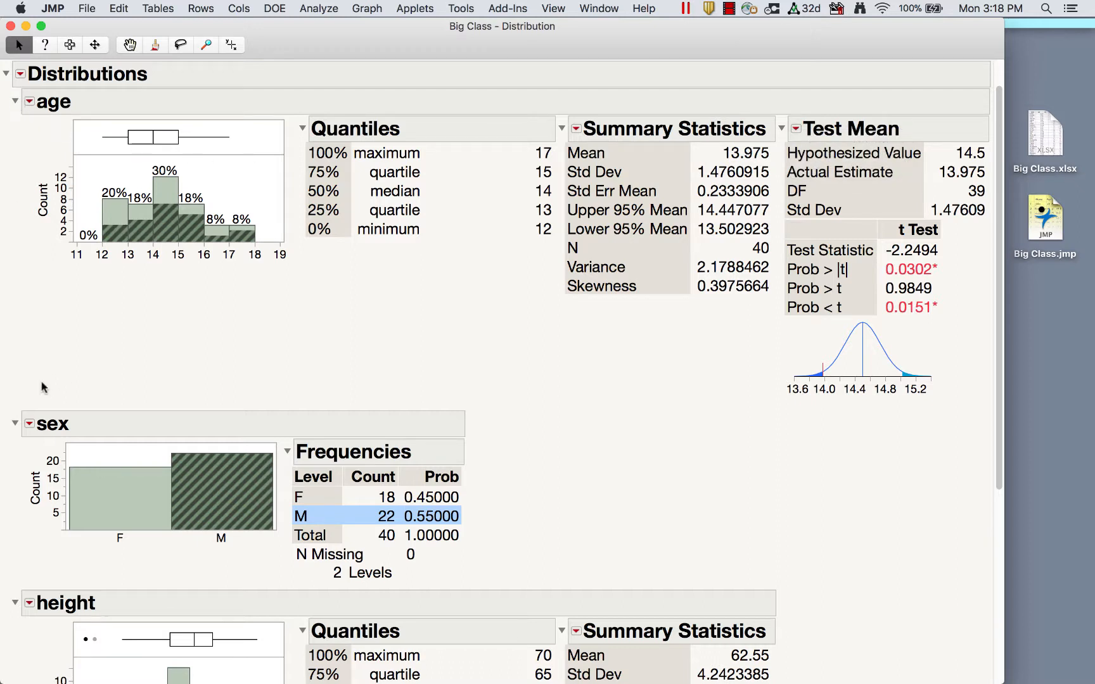
# - Show the counts on the bars of the sex histogram
pyautogui.click(30, 426)
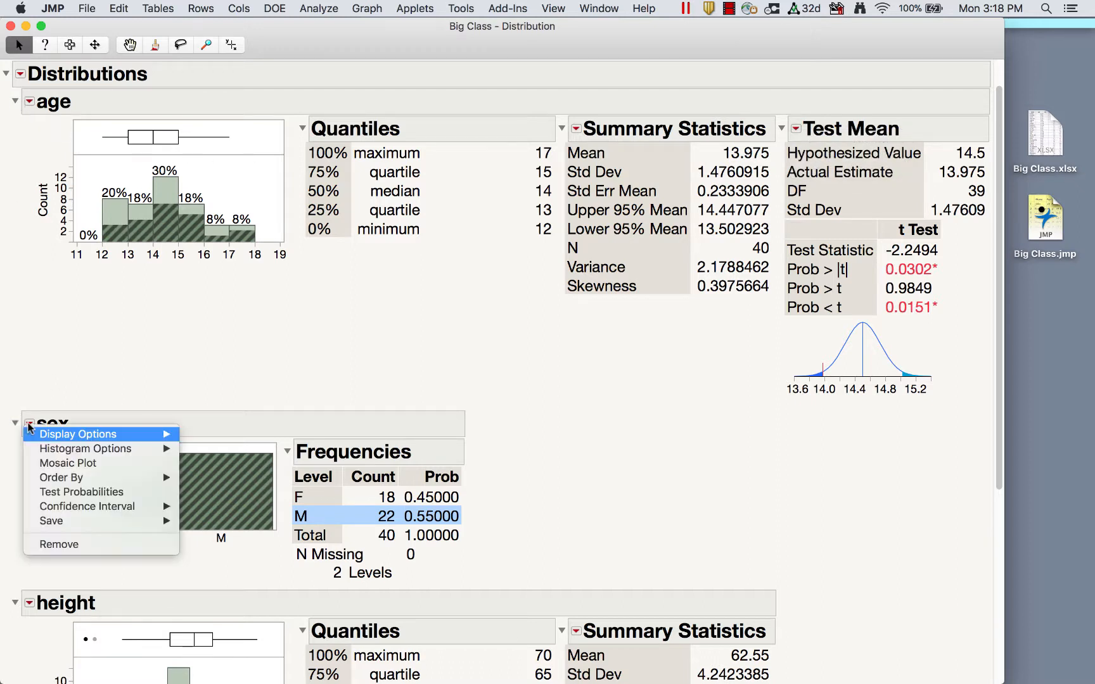
pyautogui.moveTo(63, 441)
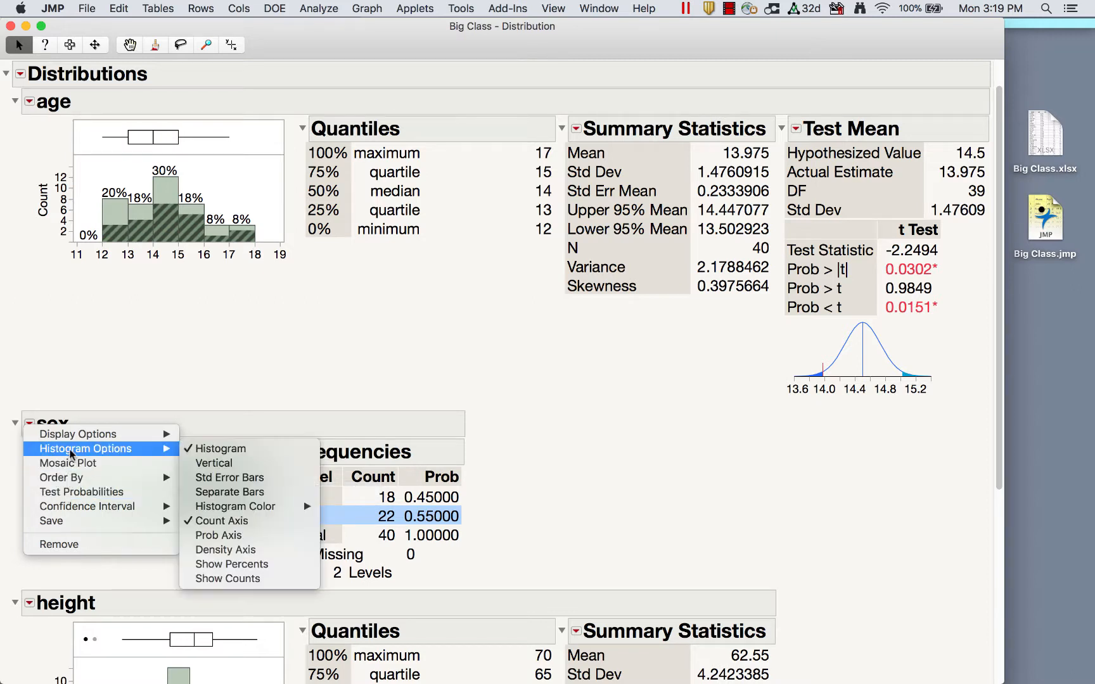
pyautogui.click(257, 579)
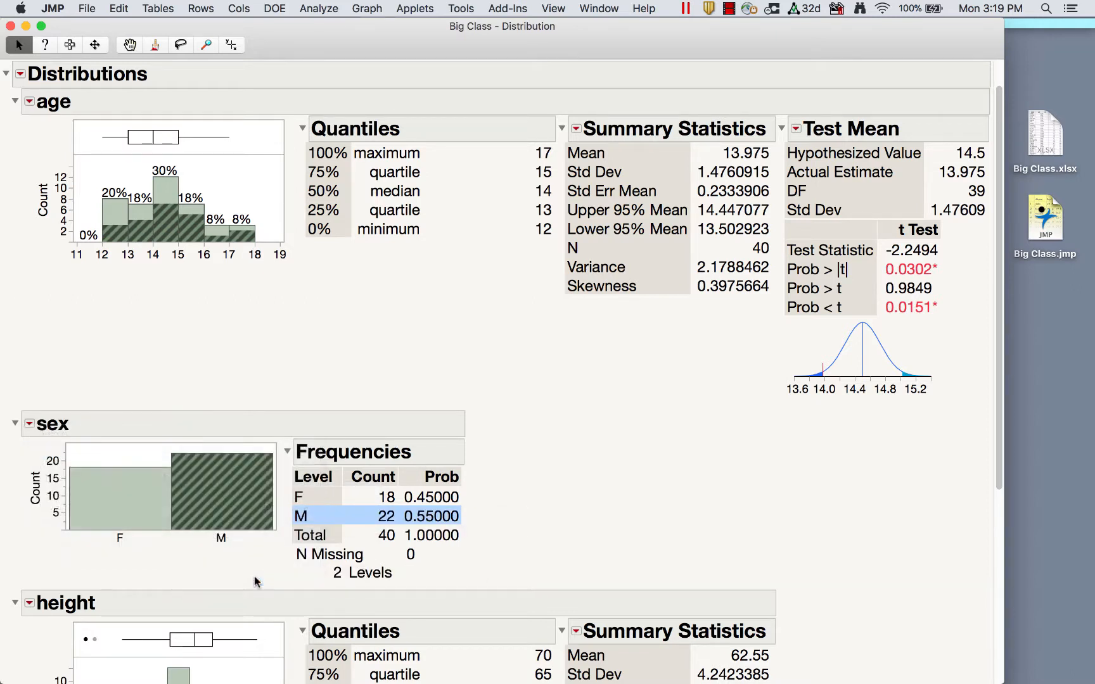
# - Turn off the horizontal layout of the sex report to stack it vertically, and restore the horizontal layout
pyautogui.click(29, 424)
pyautogui.moveTo(59, 435)
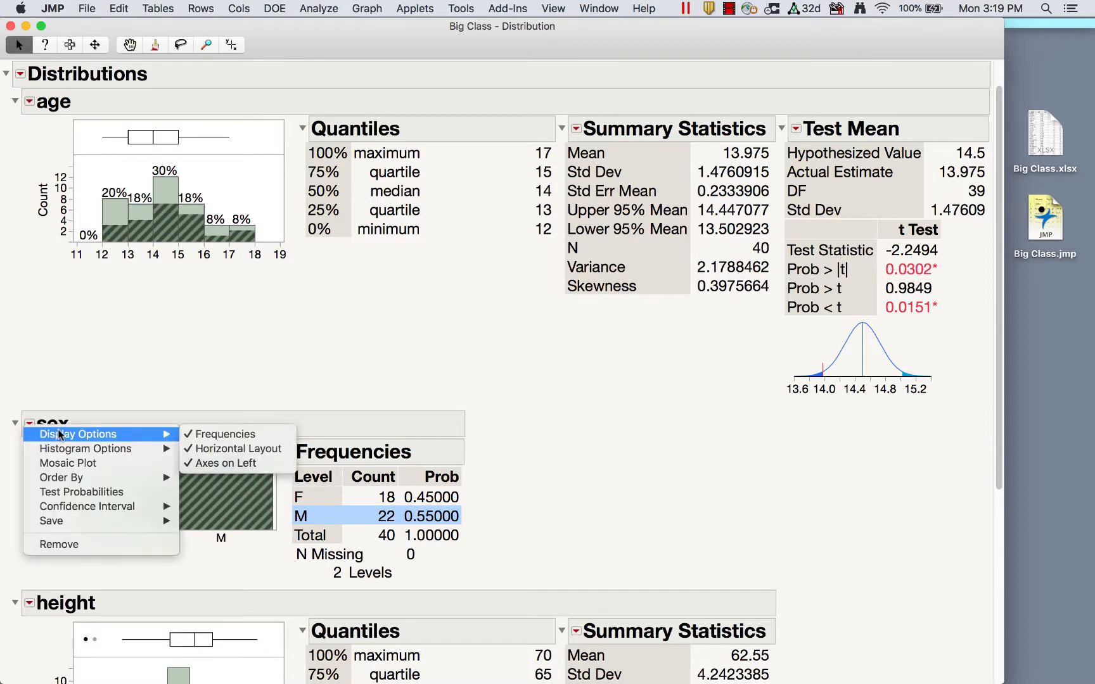
pyautogui.click(247, 450)
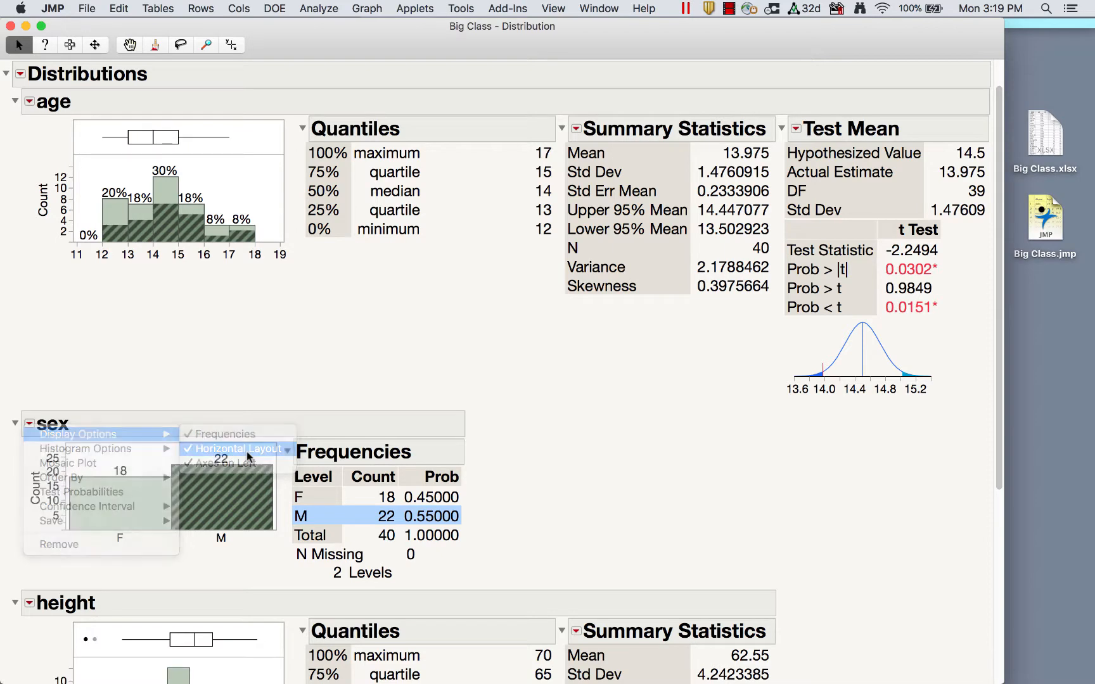
pyautogui.scroll(10, 332, 245)
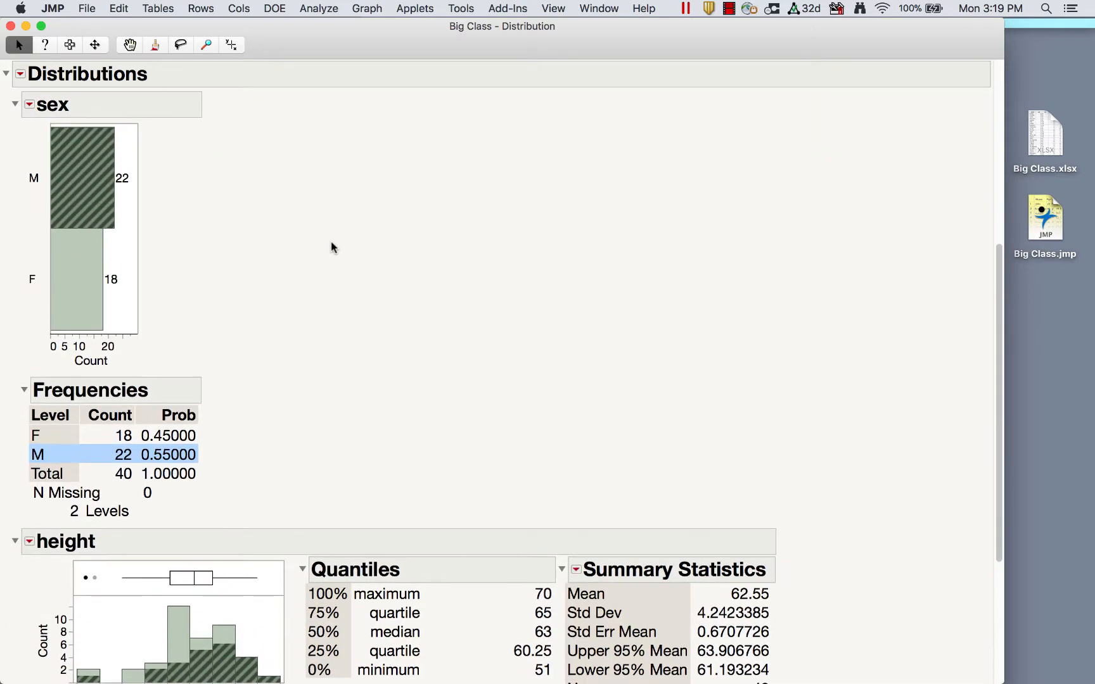
pyautogui.click(28, 125)
pyautogui.moveTo(80, 130)
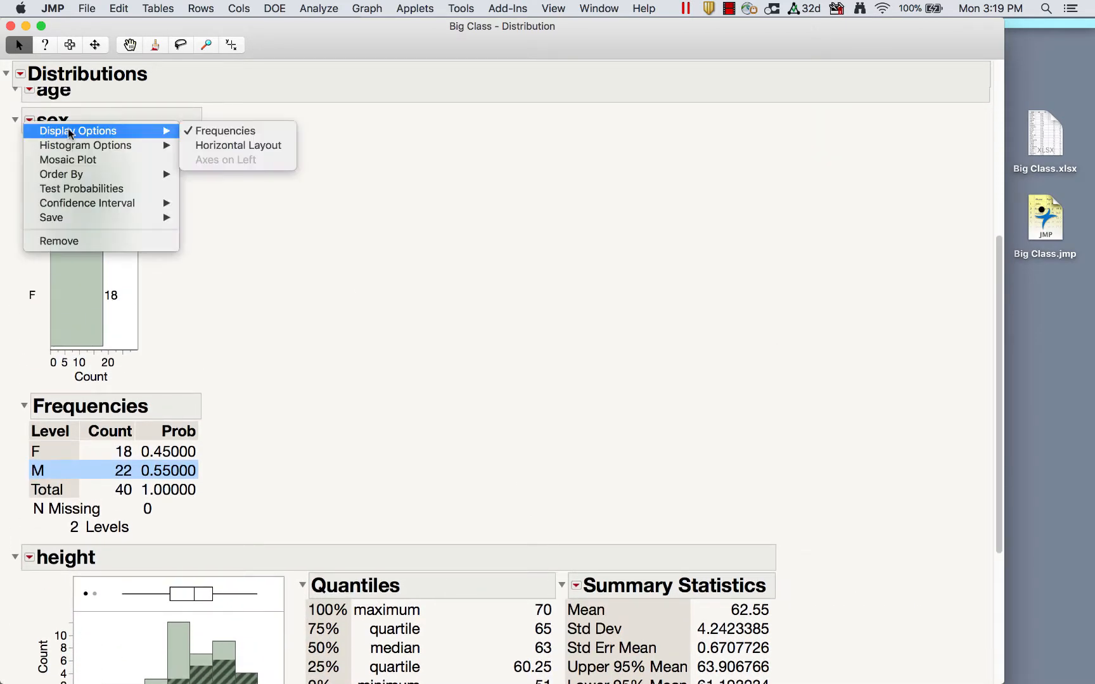
pyautogui.click(210, 145)
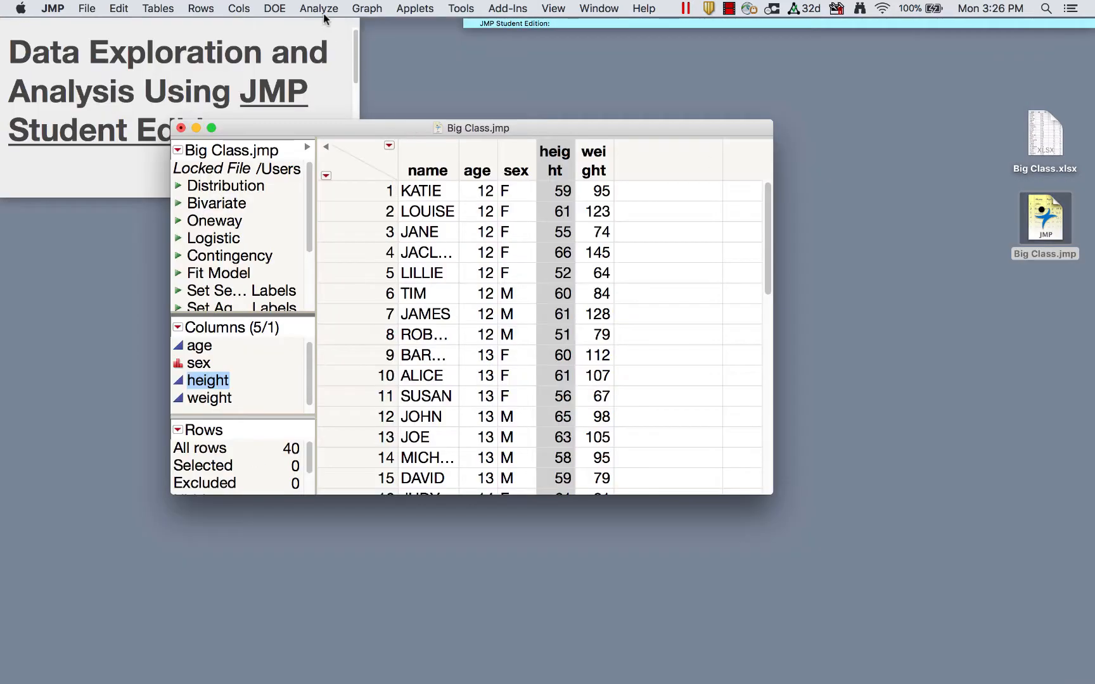
# - Start a Fit Y by X analysis with weight as the Y response and height as the X factor
pyautogui.click(323, 9)
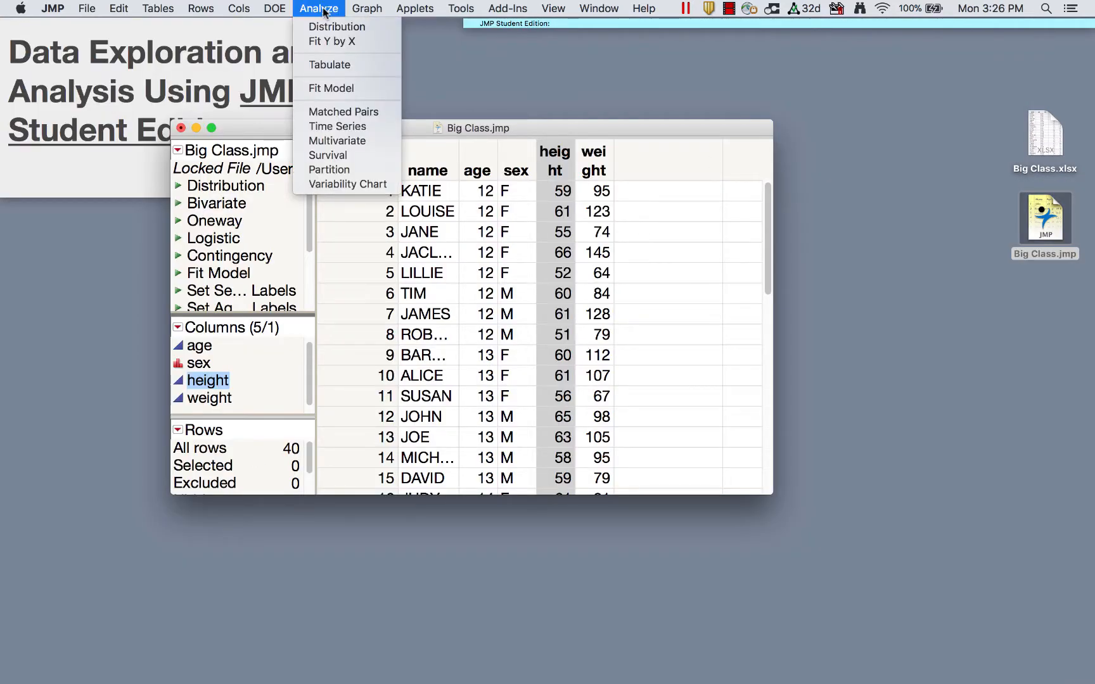
pyautogui.click(336, 43)
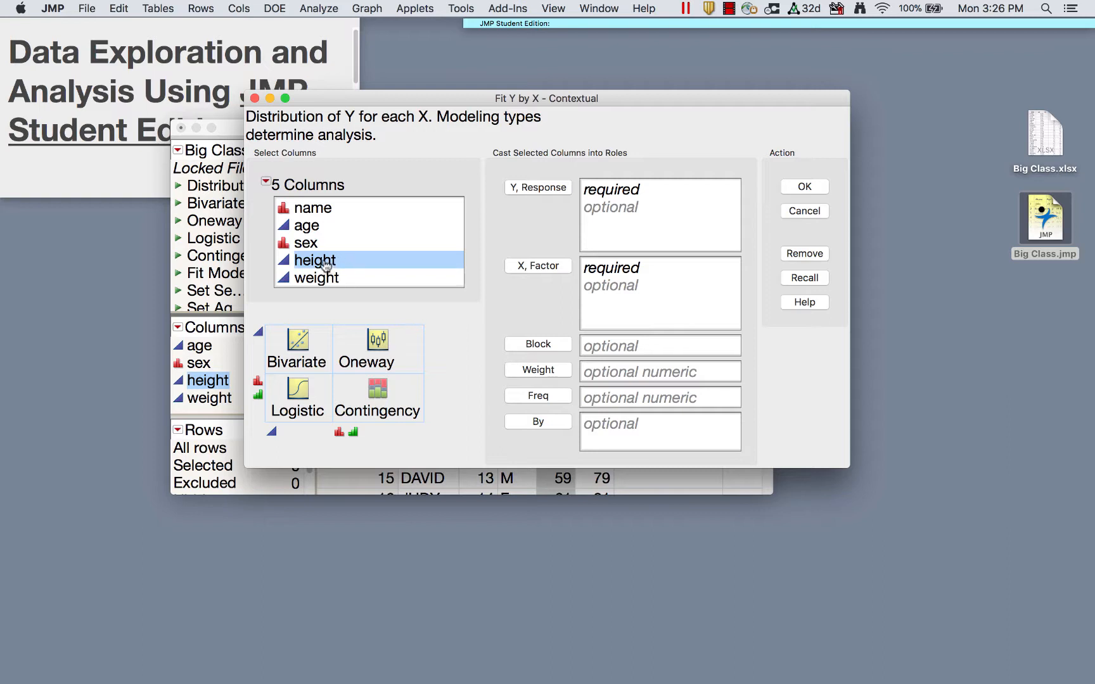
pyautogui.moveTo(325, 277); pyautogui.dragTo(593, 214)
pyautogui.click(326, 260)
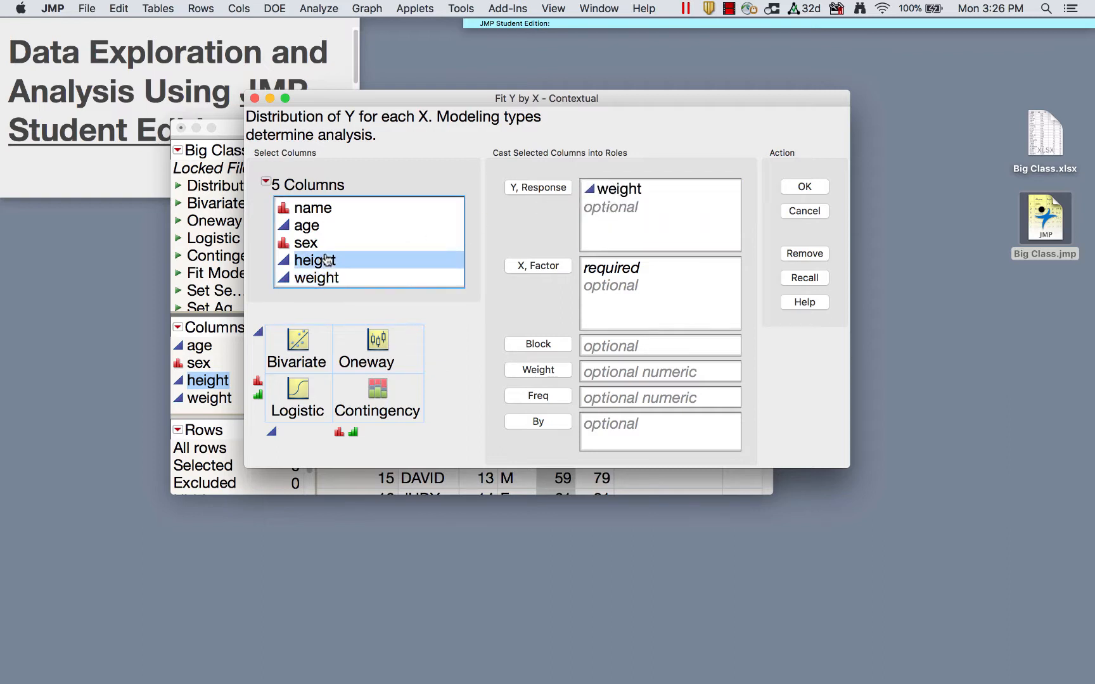
pyautogui.moveTo(327, 259); pyautogui.dragTo(645, 310)
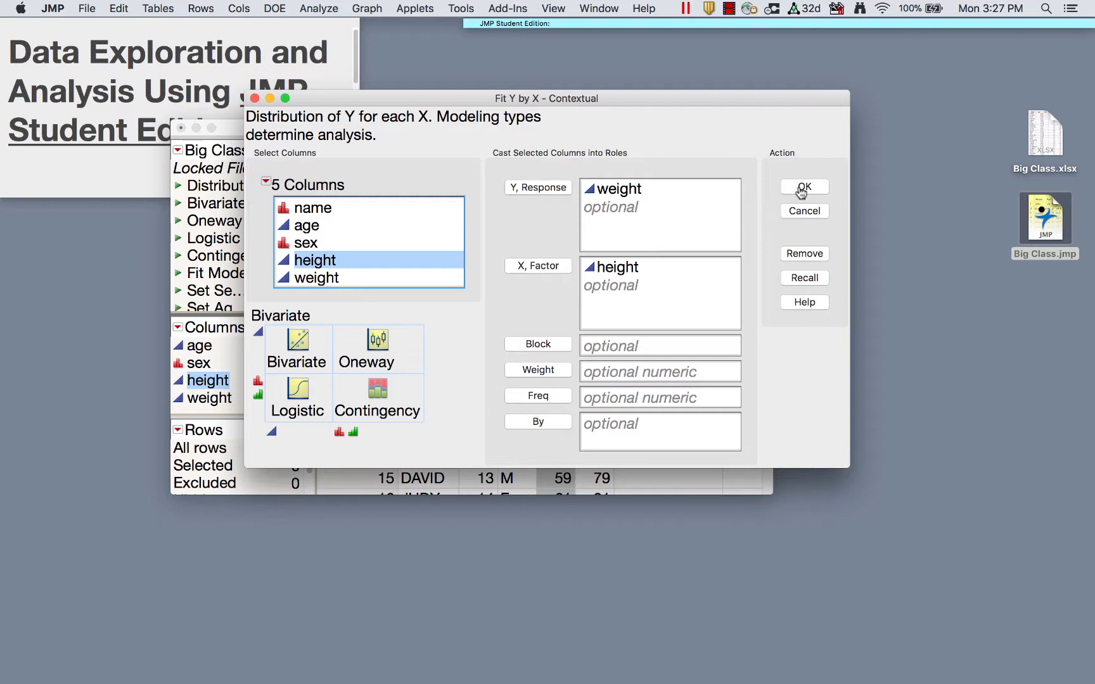
# - Examine the matrix of Bivariate, Oneway, Logistic and Contingency analyses and the modeling types of Y and X that determine each one
pyautogui.moveTo(419, 393)
pyautogui.mouseDown()
pyautogui.moveTo(433, 325)
pyautogui.moveTo(243, 339)
pyautogui.moveTo(319, 435)
pyautogui.moveTo(425, 358)
pyautogui.moveTo(413, 343)
pyautogui.mouseUp()
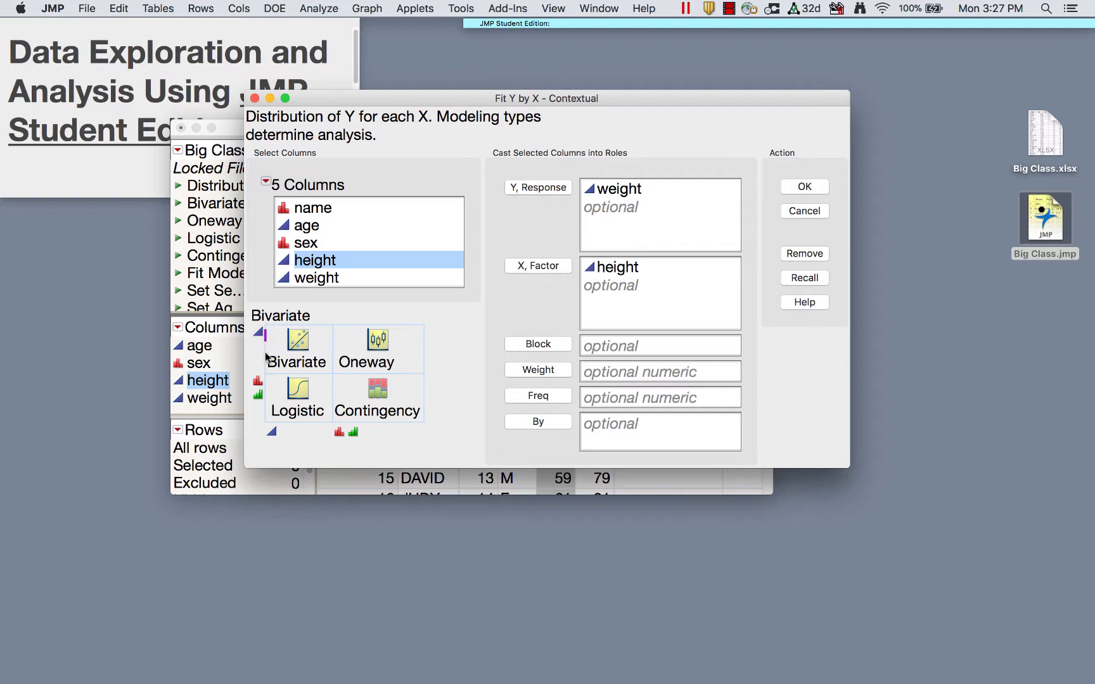
pyautogui.moveTo(266, 331); pyautogui.dragTo(274, 340)
pyautogui.moveTo(273, 416); pyautogui.dragTo(409, 424)
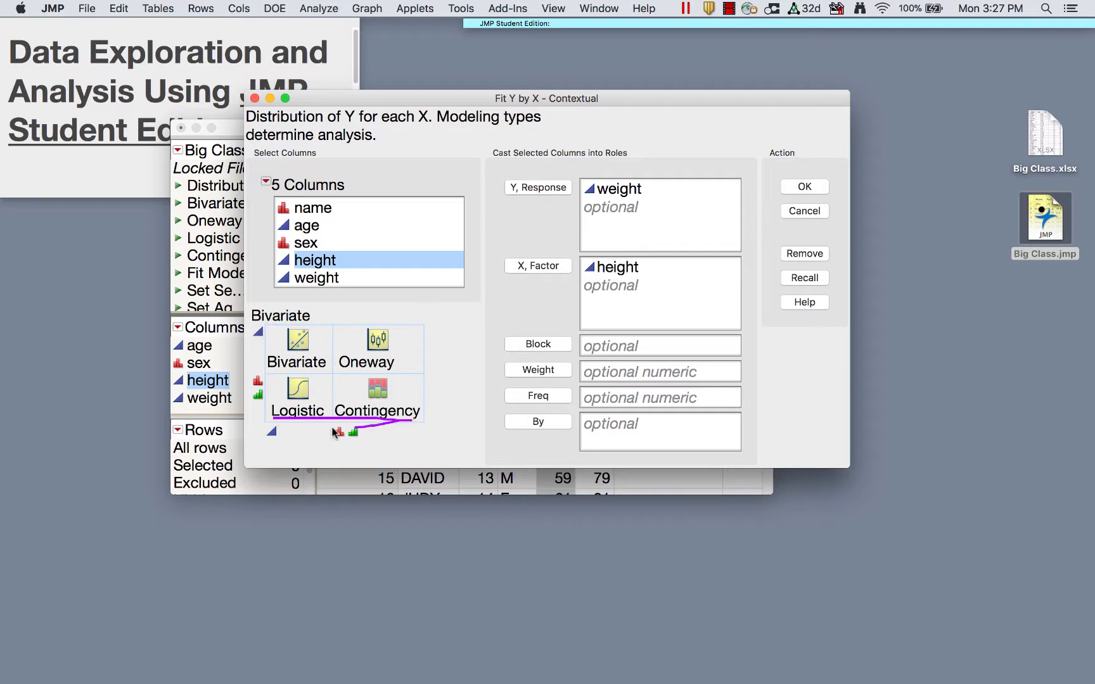
pyautogui.moveTo(325, 347)
pyautogui.mouseDown()
pyautogui.moveTo(265, 314)
pyautogui.moveTo(326, 355)
pyautogui.moveTo(316, 304)
pyautogui.mouseUp()
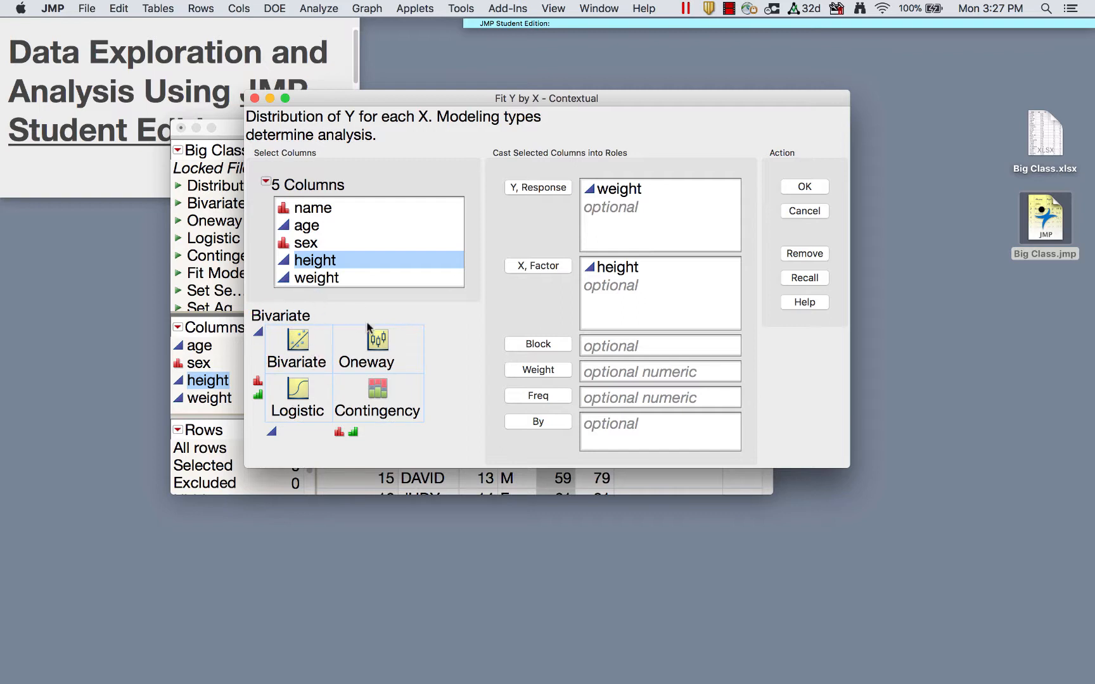
pyautogui.moveTo(417, 335)
pyautogui.mouseDown()
pyautogui.moveTo(372, 311)
pyautogui.moveTo(365, 372)
pyautogui.moveTo(405, 317)
pyautogui.mouseUp()
pyautogui.moveTo(443, 391)
pyautogui.mouseDown()
pyautogui.moveTo(329, 374)
pyautogui.moveTo(276, 411)
pyautogui.moveTo(426, 415)
pyautogui.moveTo(380, 431)
pyautogui.moveTo(362, 386)
pyautogui.moveTo(272, 391)
pyautogui.moveTo(325, 378)
pyautogui.mouseUp()
# - Add sex as a second X factor, run the Fit Y by X analysis and move its report window clear
pyautogui.moveTo(308, 245); pyautogui.dragTo(634, 285)
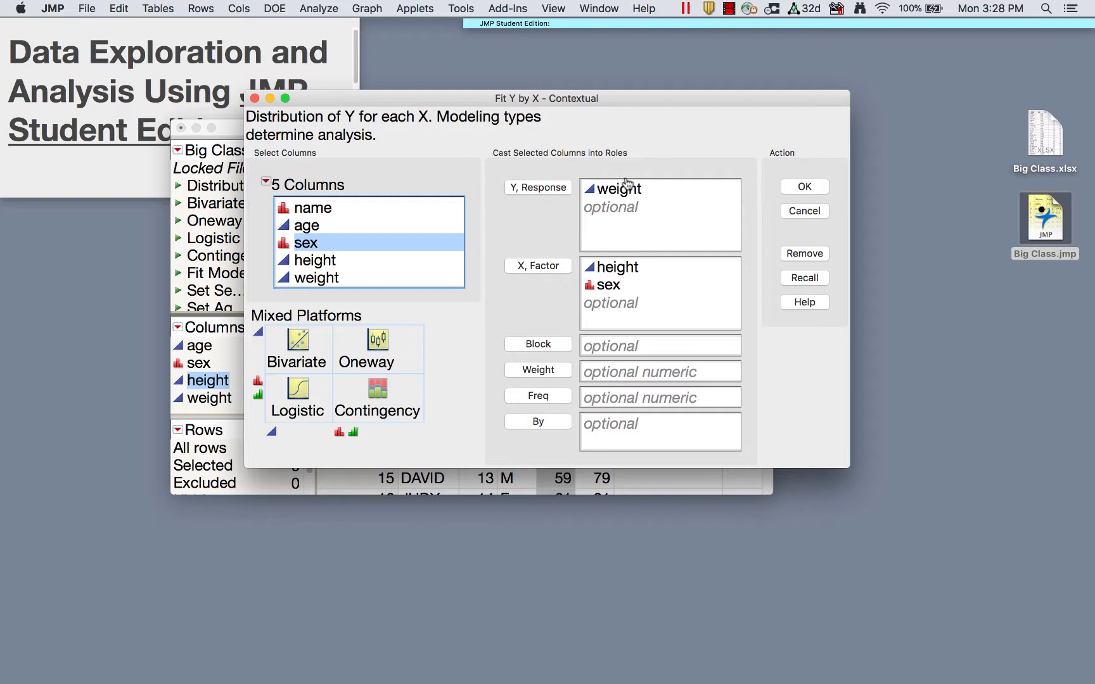
pyautogui.click(804, 188)
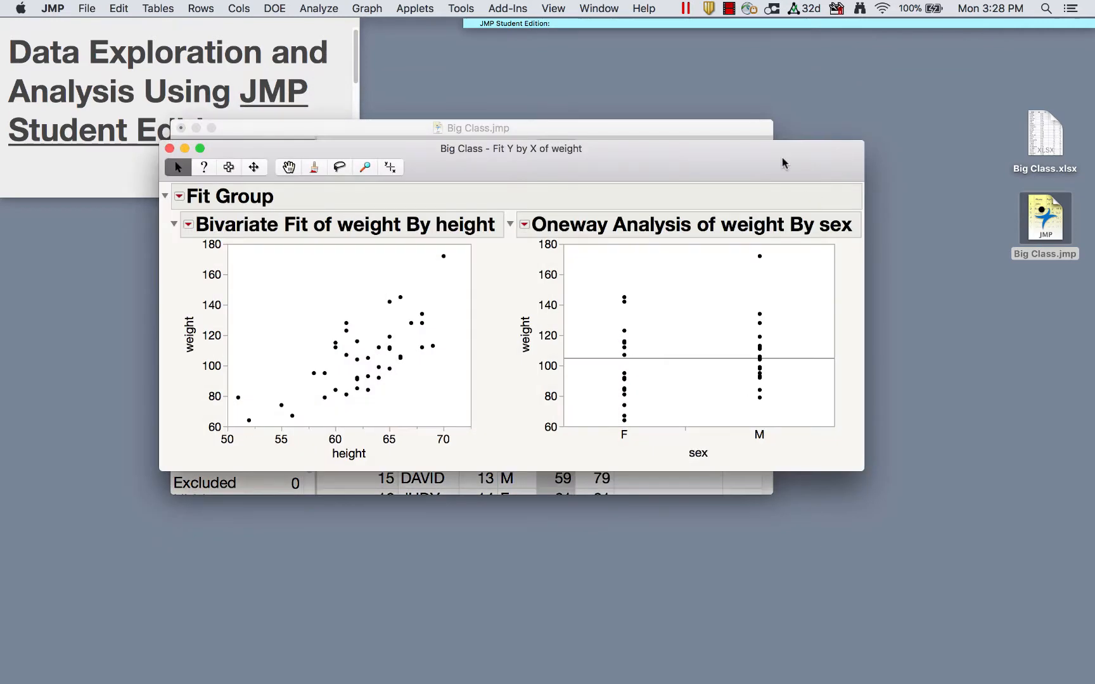
pyautogui.moveTo(782, 164); pyautogui.dragTo(695, 59)
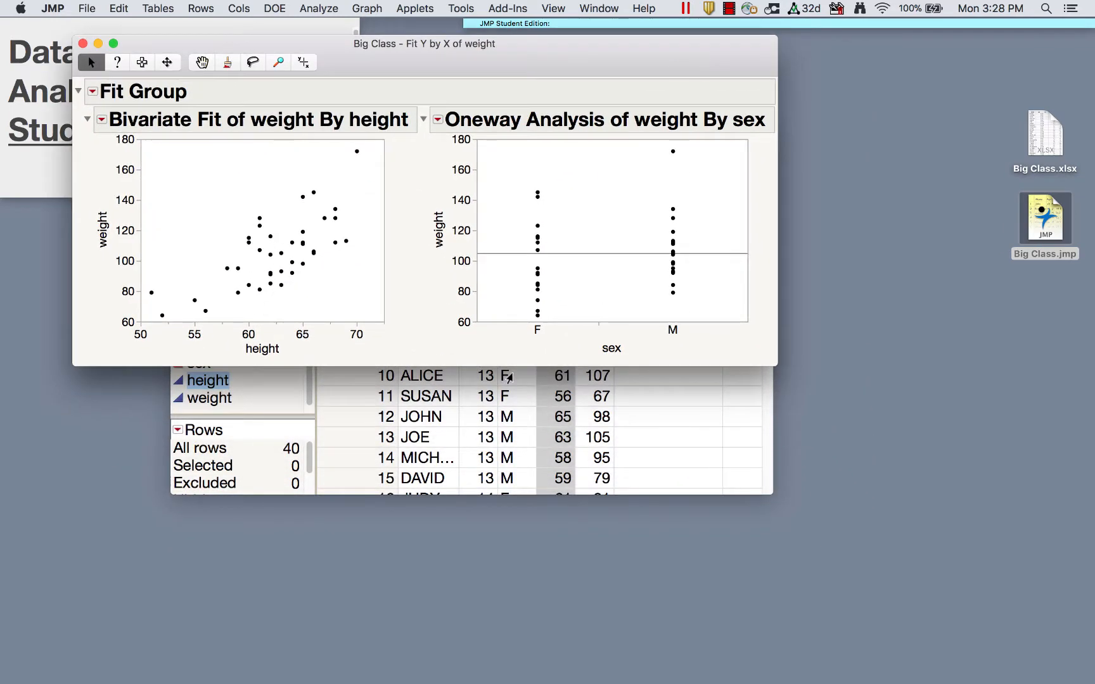
# - Fit a straight line to the bivariate plot of weight by height
pyautogui.click(102, 121)
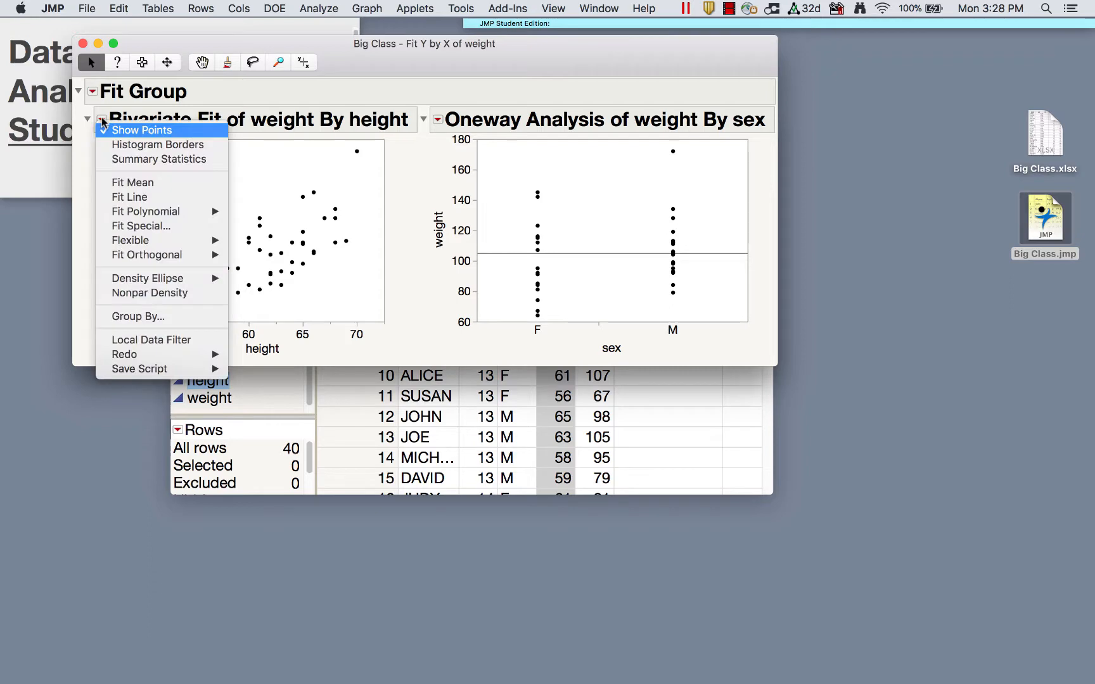
pyautogui.click(142, 200)
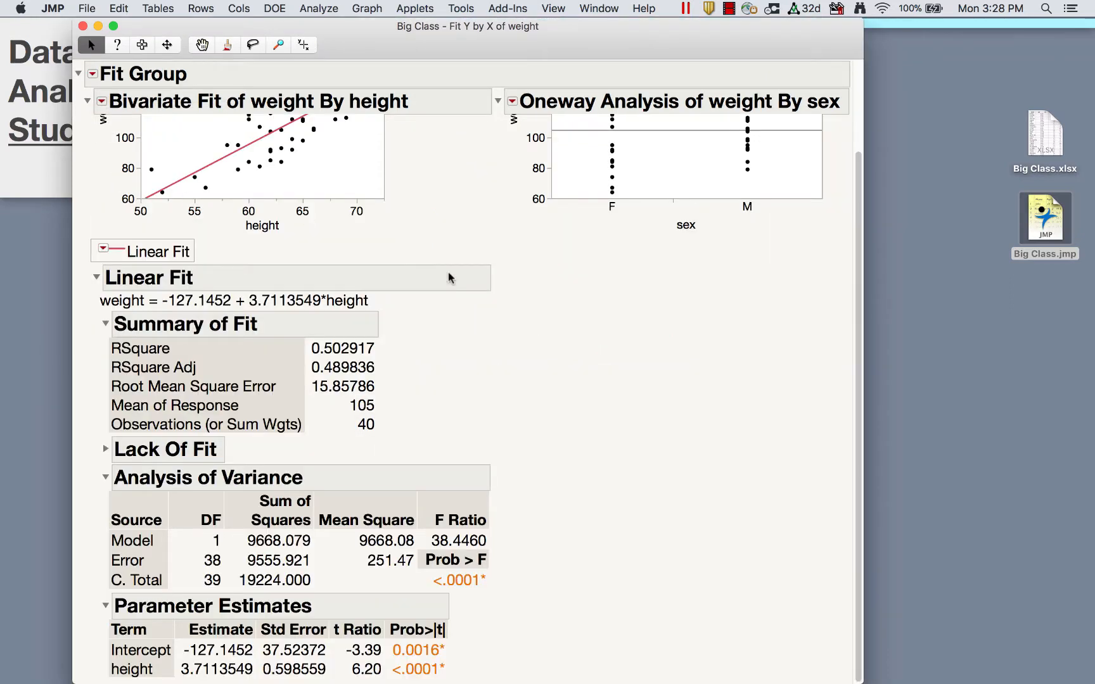
# - Examine the linear fit report: the fitted equation, RSquare, the analysis of variance p-value and the parameter estimates with their p-values
pyautogui.moveTo(428, 294)
pyautogui.mouseDown()
pyautogui.moveTo(282, 286)
pyautogui.moveTo(102, 308)
pyautogui.moveTo(398, 306)
pyautogui.mouseUp()
pyautogui.moveTo(423, 353)
pyautogui.mouseDown()
pyautogui.moveTo(296, 328)
pyautogui.moveTo(369, 336)
pyautogui.mouseUp()
pyautogui.moveTo(540, 570)
pyautogui.mouseDown()
pyautogui.moveTo(469, 543)
pyautogui.moveTo(511, 576)
pyautogui.moveTo(487, 546)
pyautogui.mouseUp()
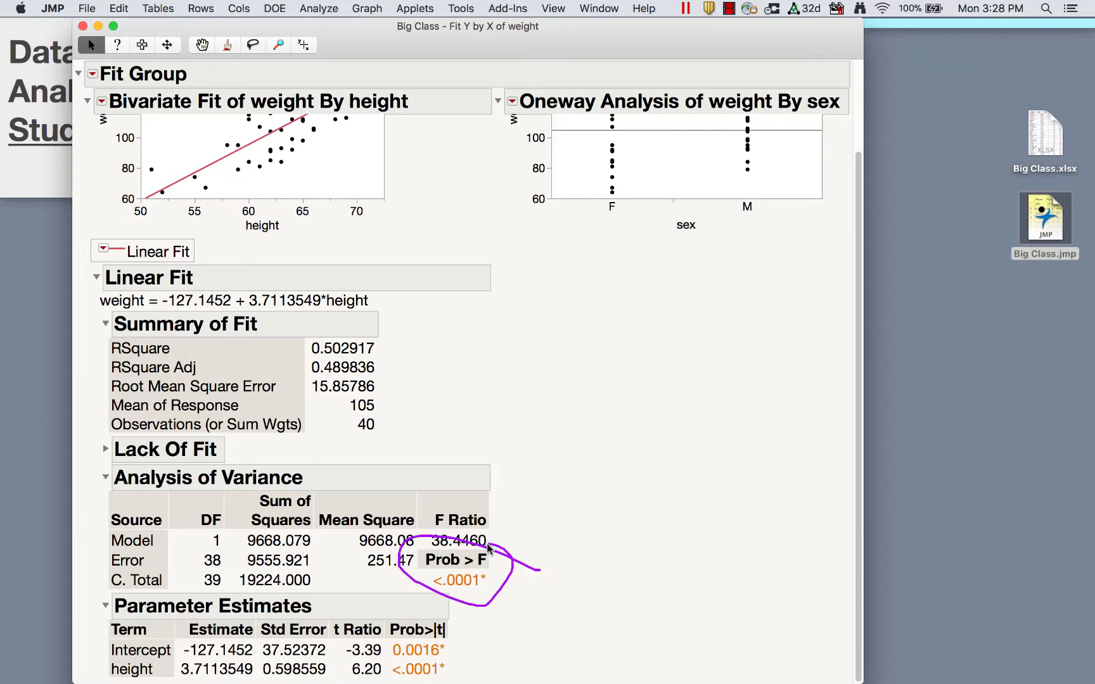
pyautogui.moveTo(464, 624)
pyautogui.mouseDown()
pyautogui.moveTo(306, 564)
pyautogui.moveTo(83, 610)
pyautogui.moveTo(278, 680)
pyautogui.moveTo(442, 611)
pyautogui.moveTo(426, 605)
pyautogui.mouseUp()
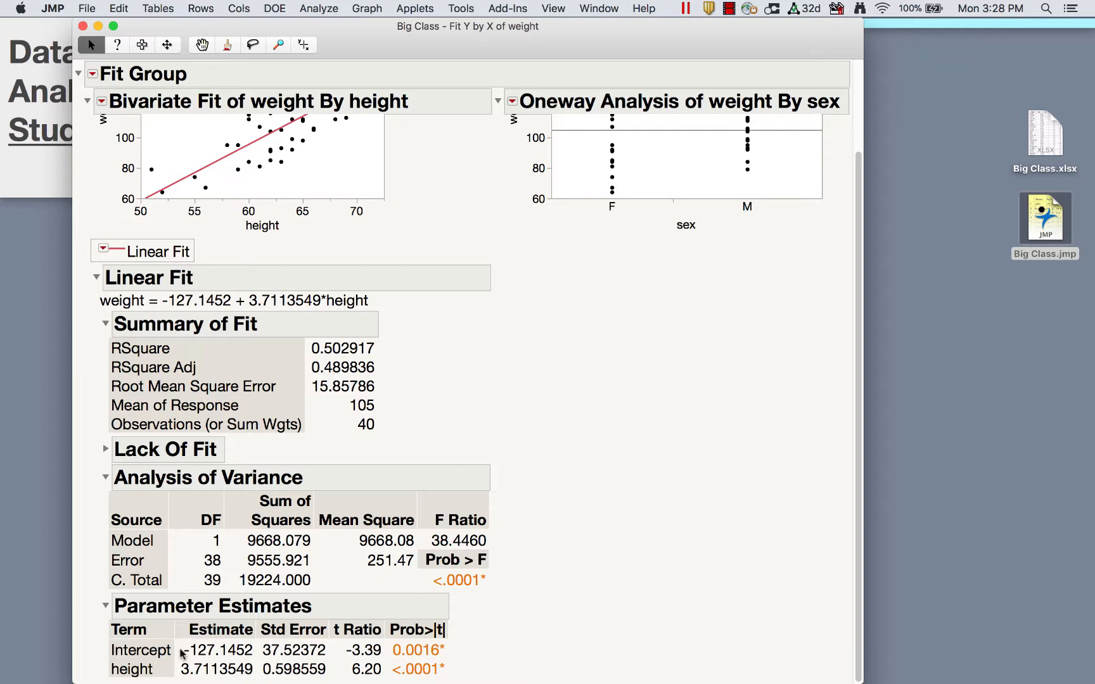
pyautogui.moveTo(181, 668)
pyautogui.mouseDown()
pyautogui.moveTo(272, 662)
pyautogui.moveTo(184, 643)
pyautogui.mouseUp()
pyautogui.moveTo(320, 284)
pyautogui.mouseDown()
pyautogui.moveTo(177, 325)
pyautogui.moveTo(300, 275)
pyautogui.mouseUp()
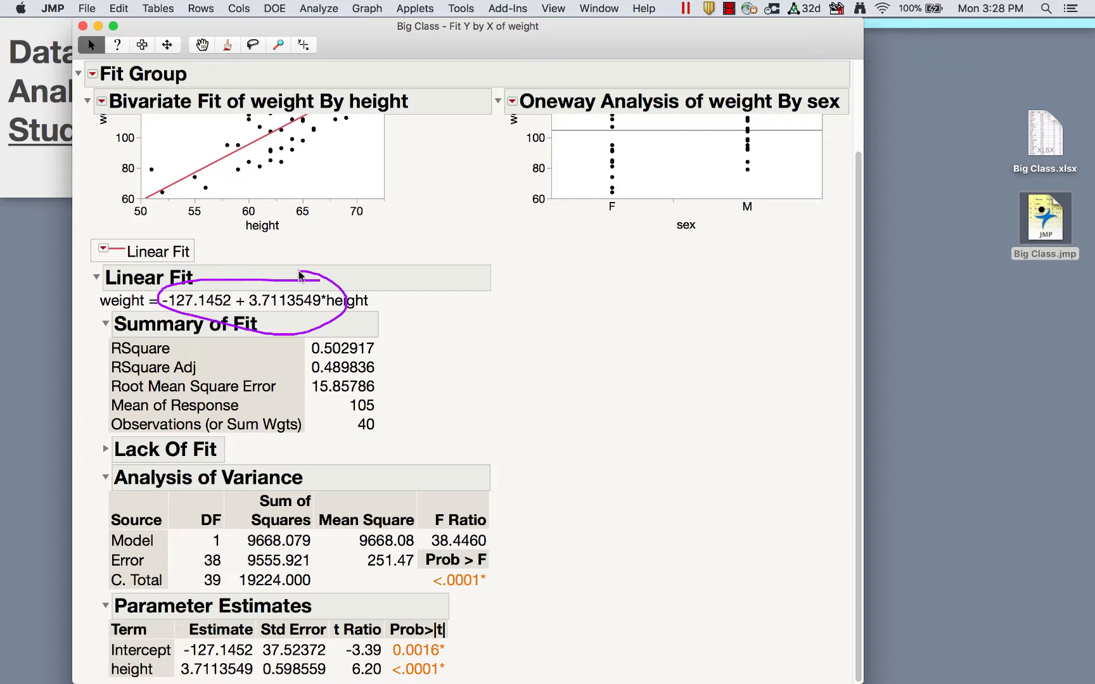
pyautogui.moveTo(472, 633)
pyautogui.mouseDown()
pyautogui.moveTo(378, 672)
pyautogui.moveTo(456, 625)
pyautogui.moveTo(450, 645)
pyautogui.moveTo(460, 647)
pyautogui.mouseUp()
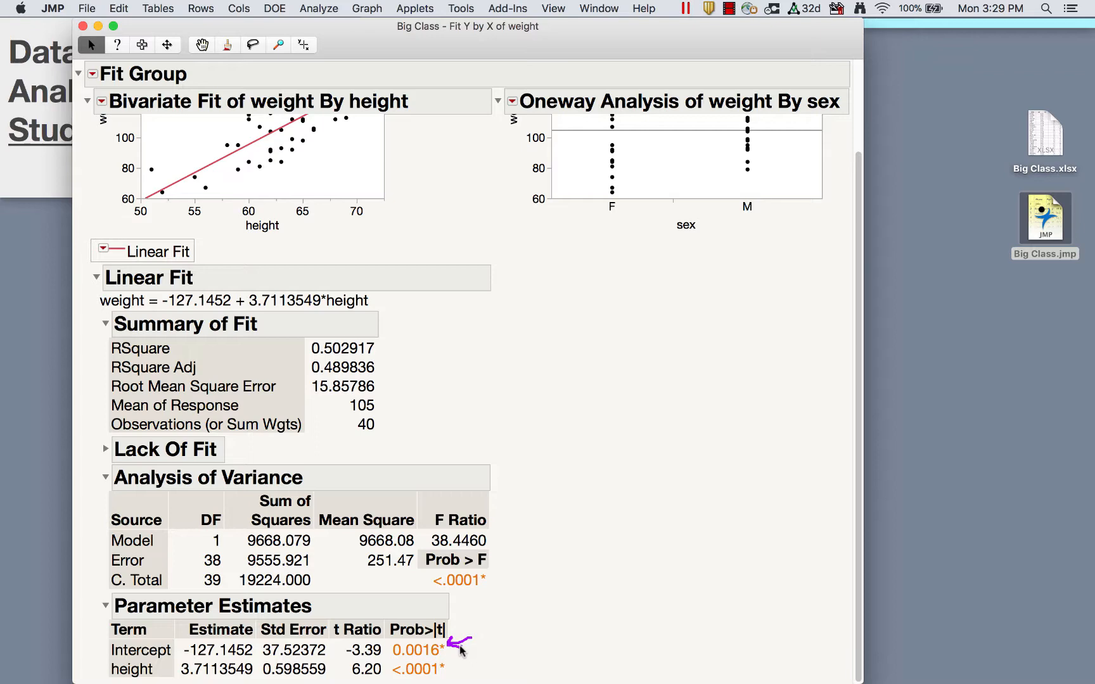
# - Extend the height and weight axes of the bivariate plot down to 0
pyautogui.scroll(5, 442, 372)
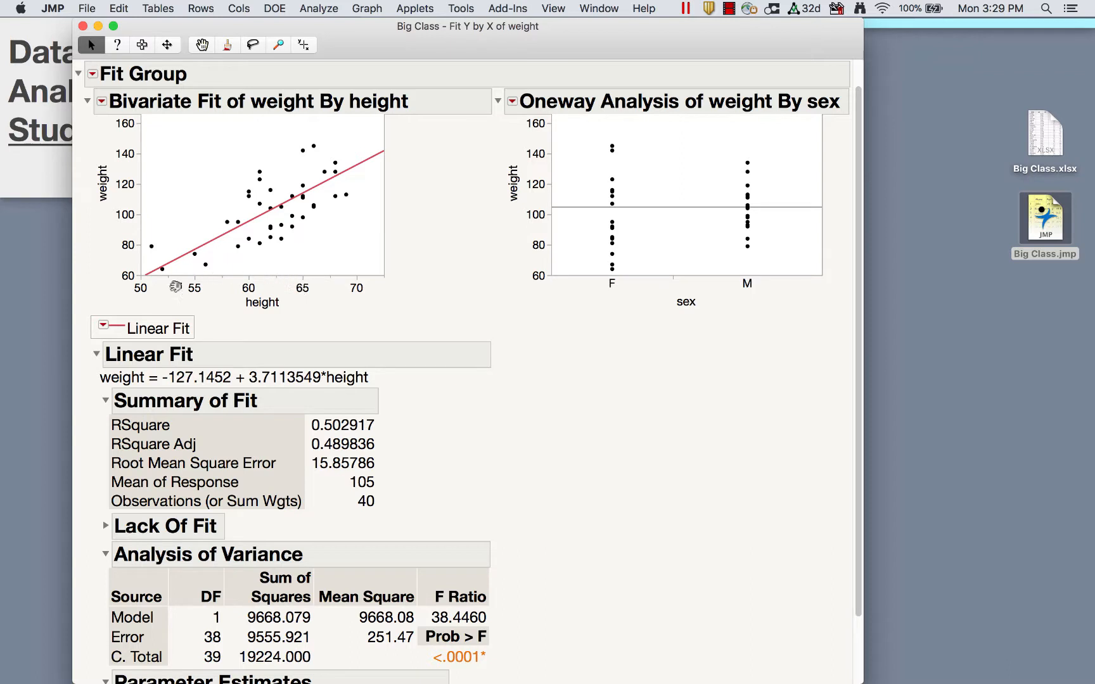
pyautogui.moveTo(161, 287); pyautogui.dragTo(698, 339)
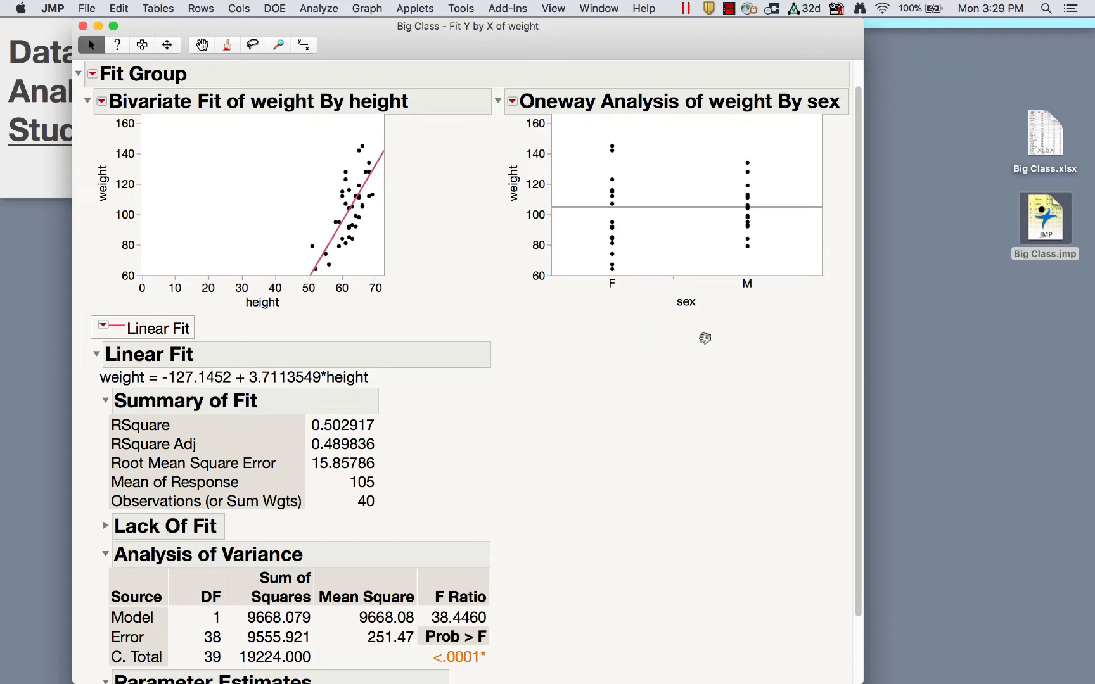
pyautogui.moveTo(134, 257); pyautogui.dragTo(125, 167)
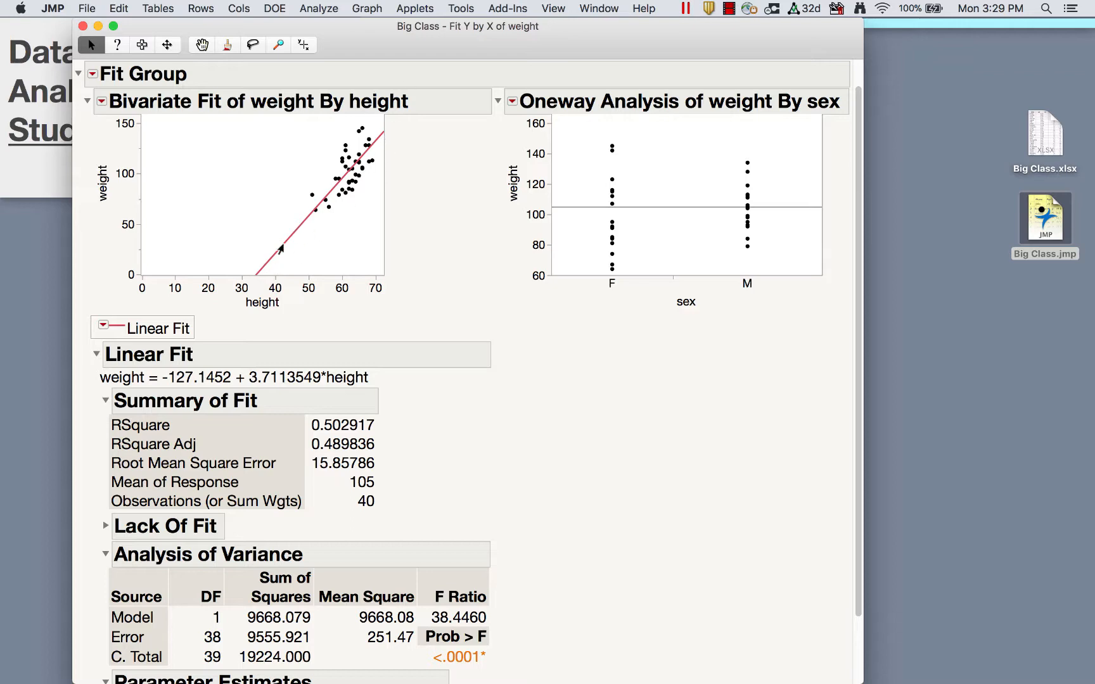
# - Review the t ratios and p-values in the Parameter Estimates table of the linear fit
pyautogui.scroll(-3, 479, 391)
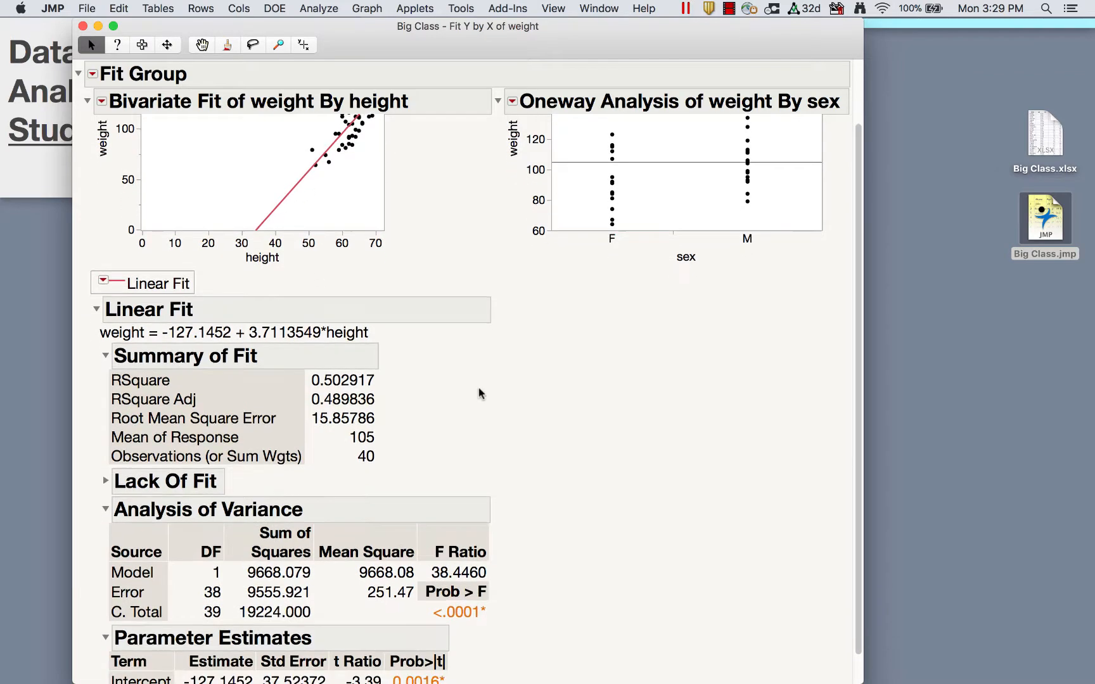
pyautogui.scroll(-2, 479, 391)
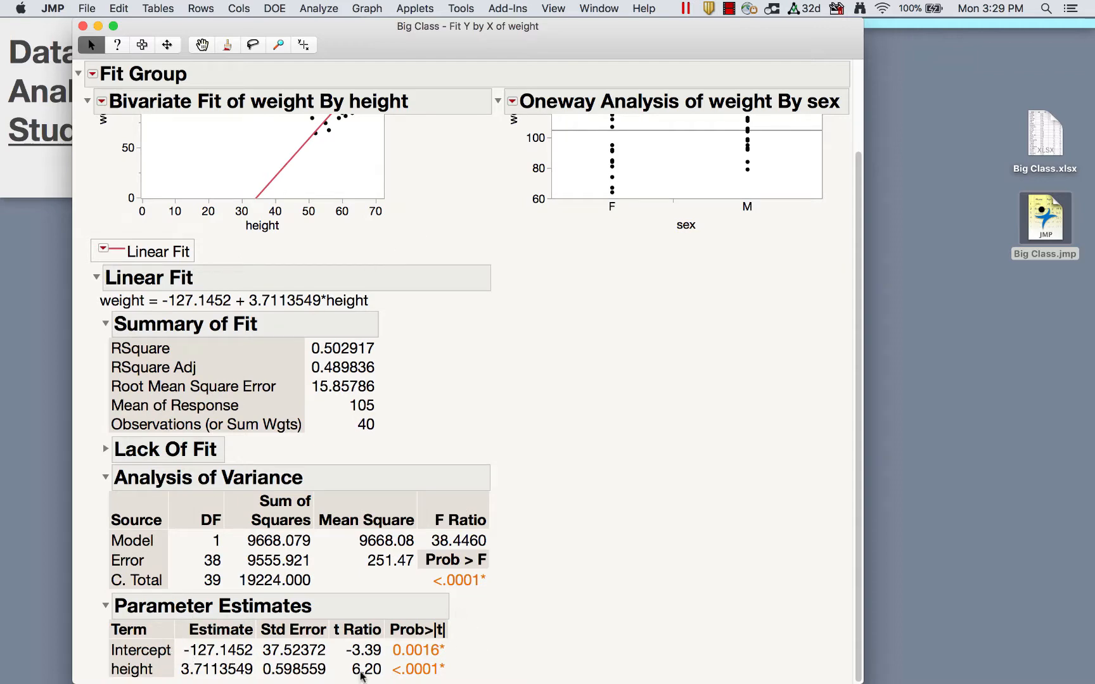
pyautogui.scroll(3, 416, 156)
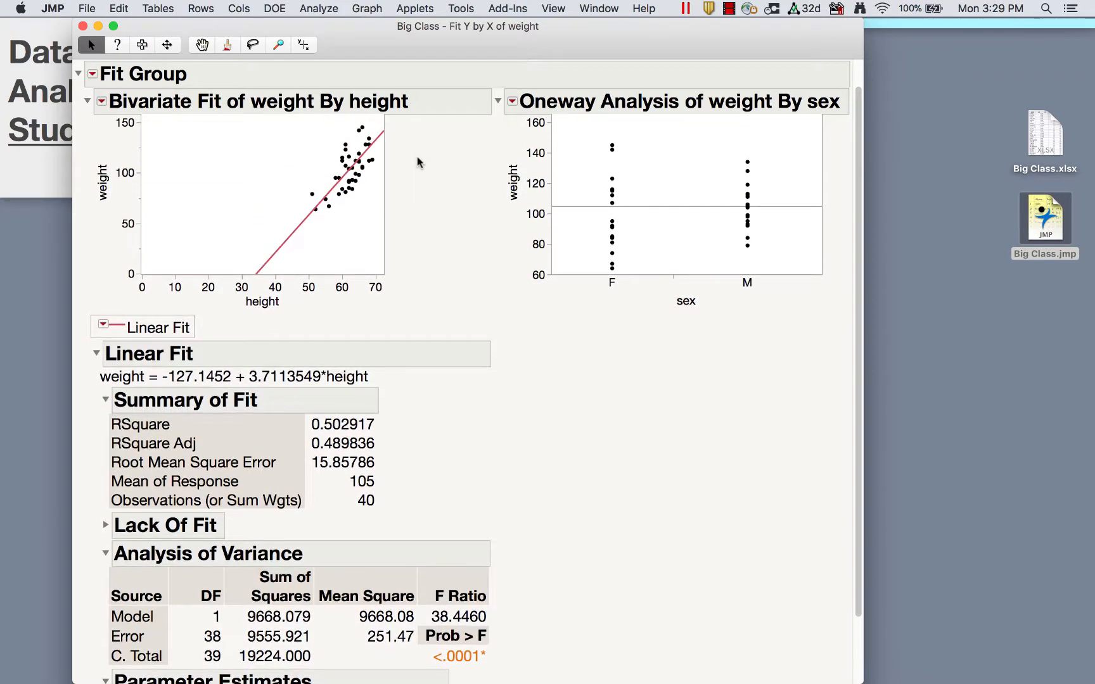
# - Add a Fit Mean line to the bivariate plot and rescale its height and weight axes to start just below 50
pyautogui.scroll(-3, 464, 646)
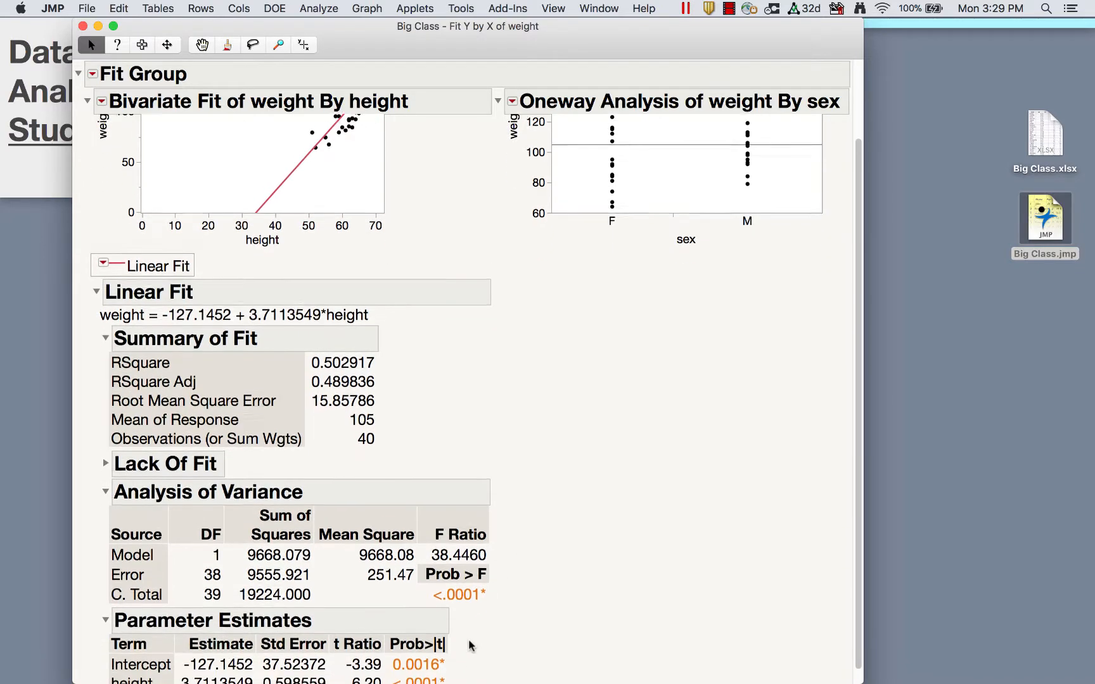
pyautogui.scroll(5, 479, 225)
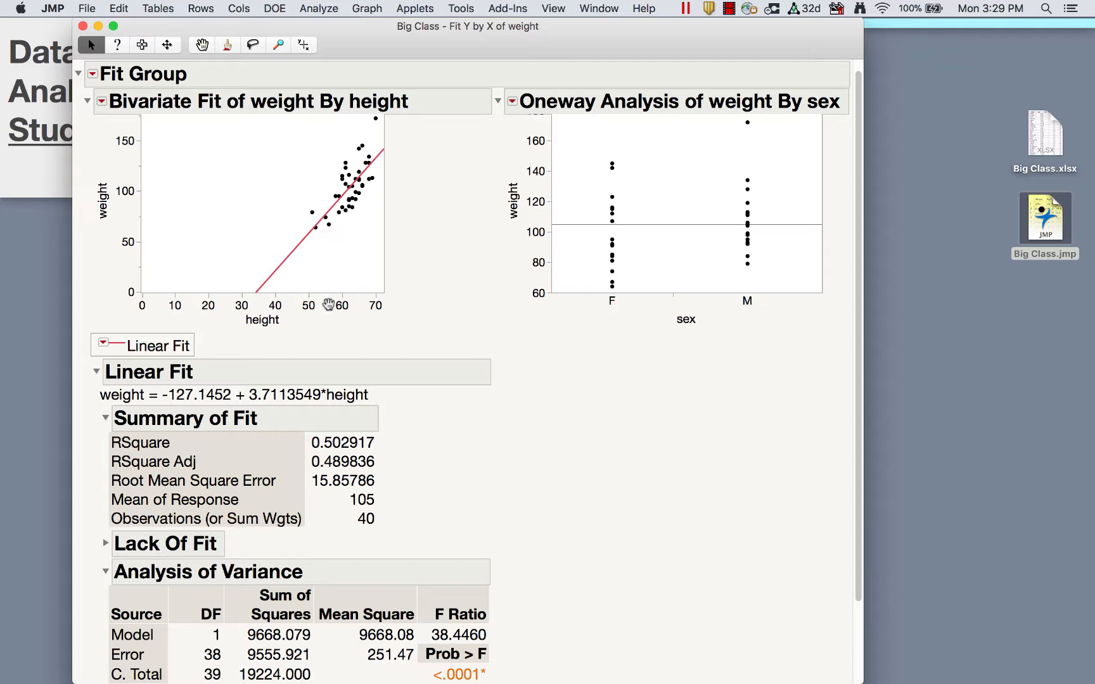
pyautogui.scroll(-3, 461, 345)
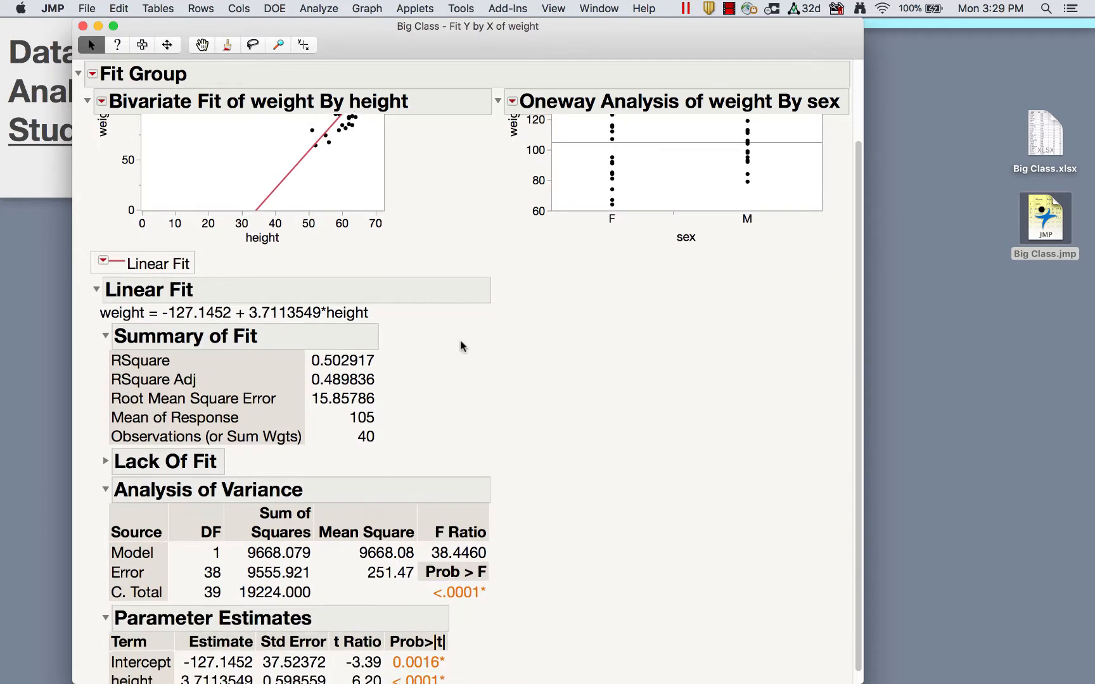
pyautogui.moveTo(525, 652)
pyautogui.mouseDown()
pyautogui.moveTo(450, 657)
pyautogui.moveTo(464, 676)
pyautogui.mouseUp()
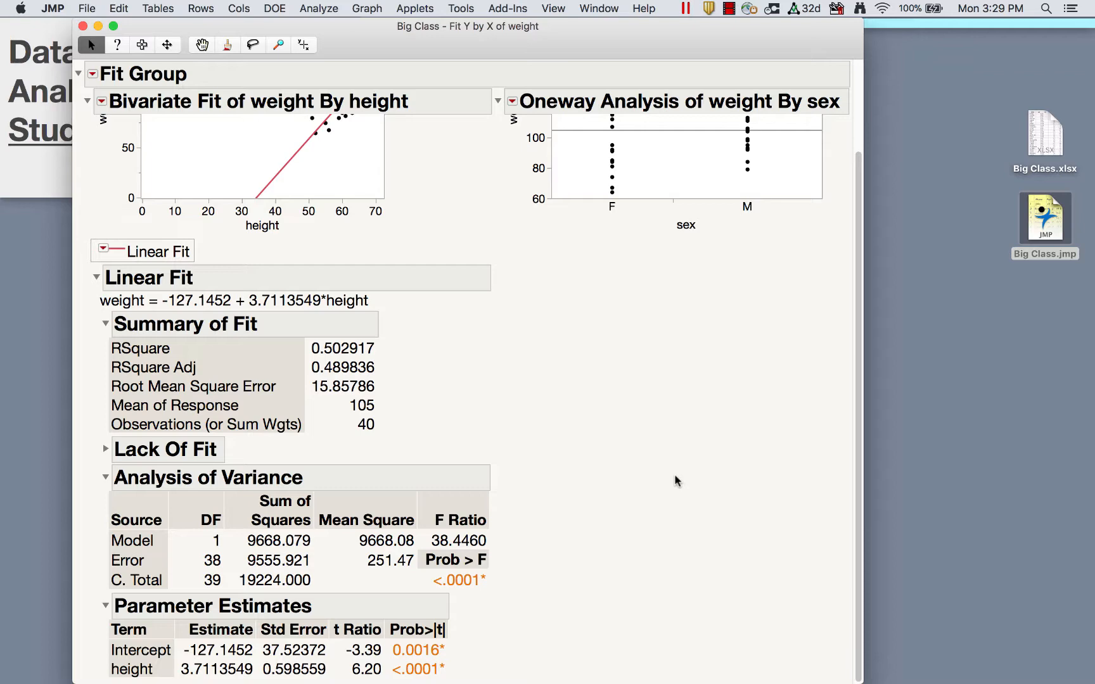
pyautogui.scroll(5, 380, 278)
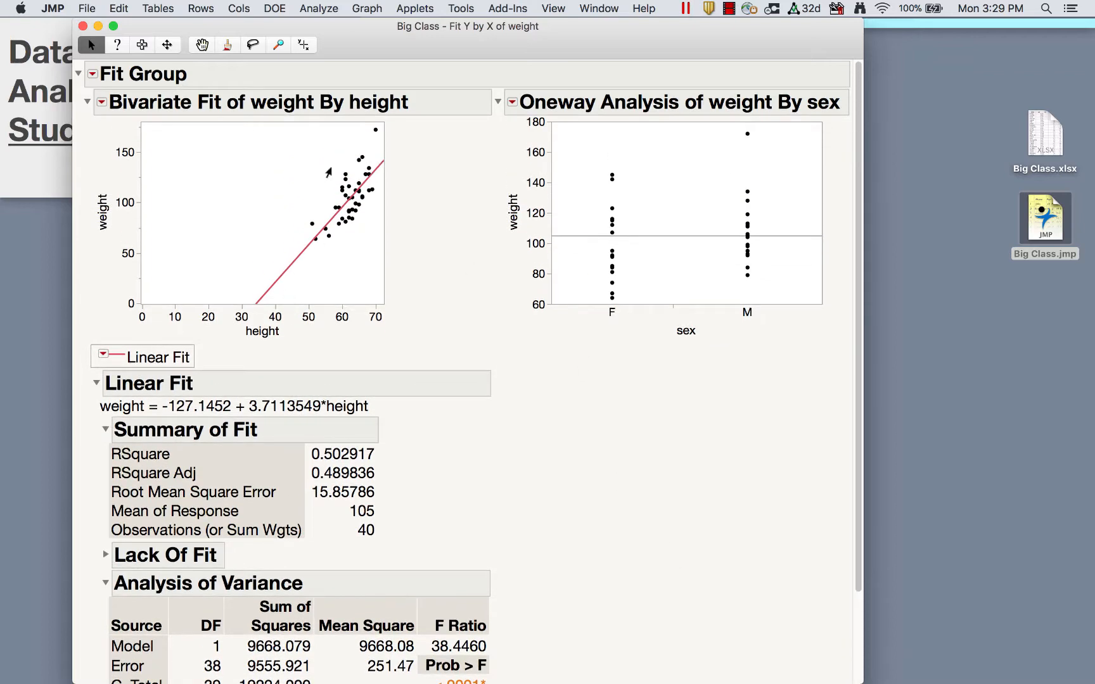
pyautogui.click(102, 102)
pyautogui.click(125, 166)
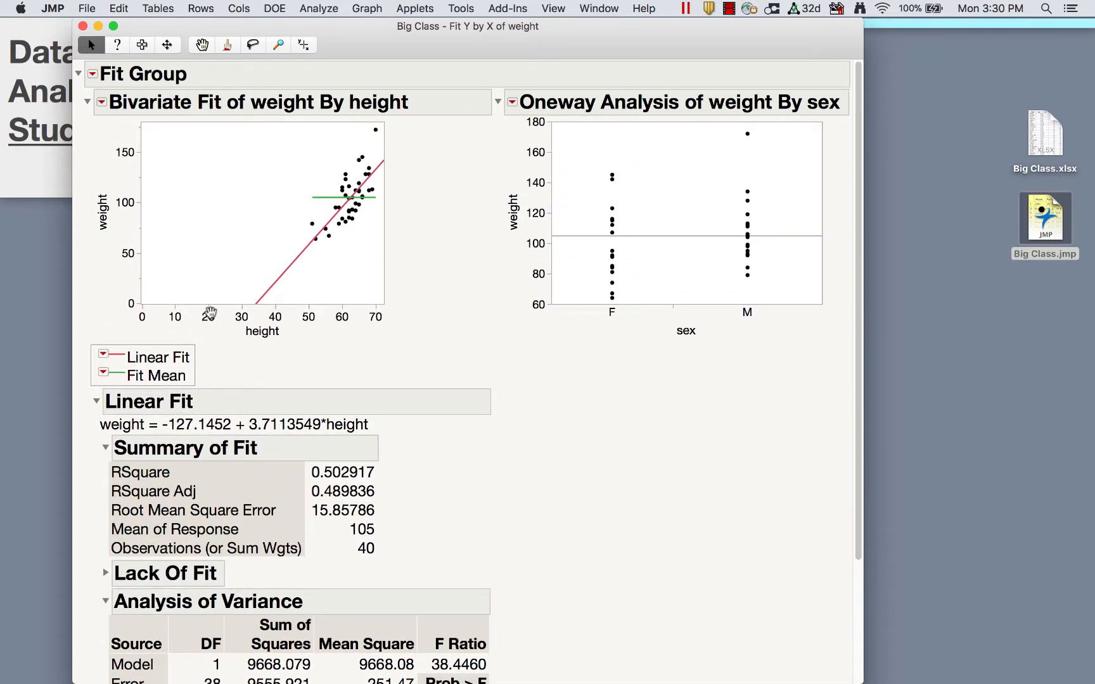
pyautogui.moveTo(210, 314); pyautogui.dragTo(21, 316)
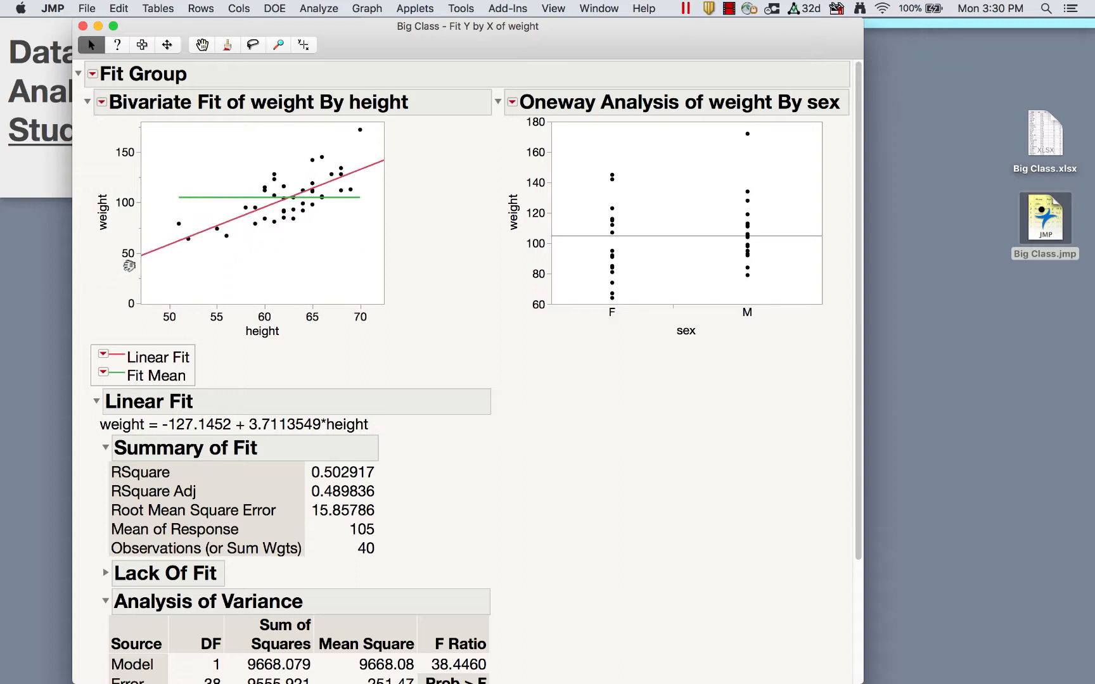
pyautogui.moveTo(129, 267); pyautogui.dragTo(123, 325)
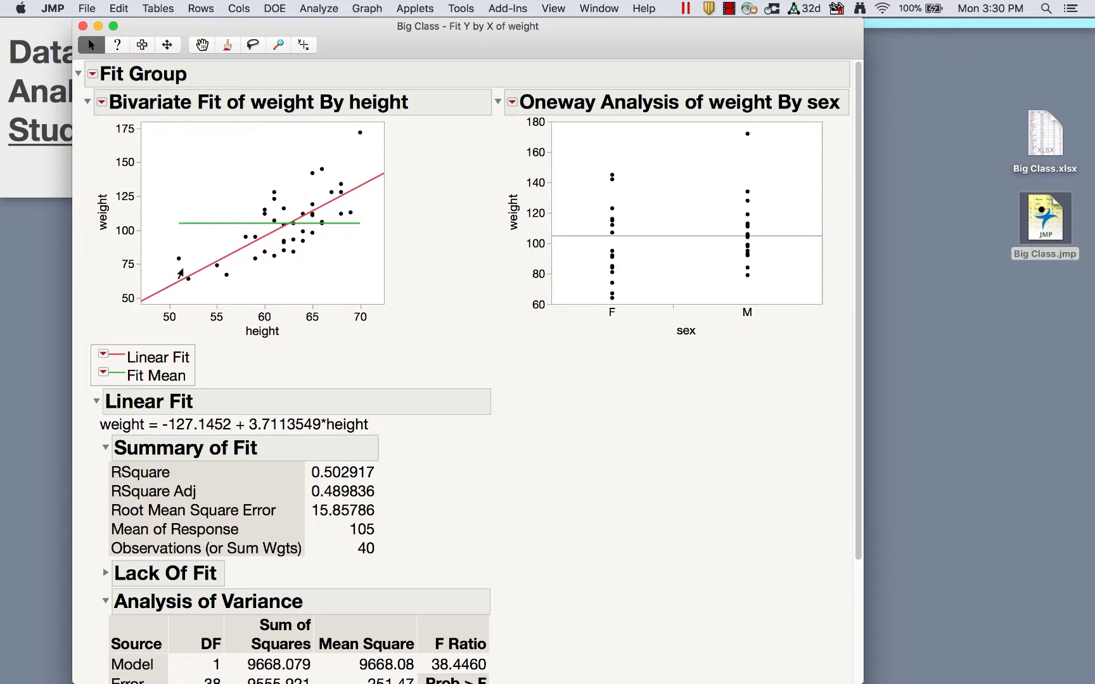
# - Examine the Parameter Estimates and Analysis of Variance p-values of the linear fit alongside the fitted line and mean line
pyautogui.scroll(-5, 504, 496)
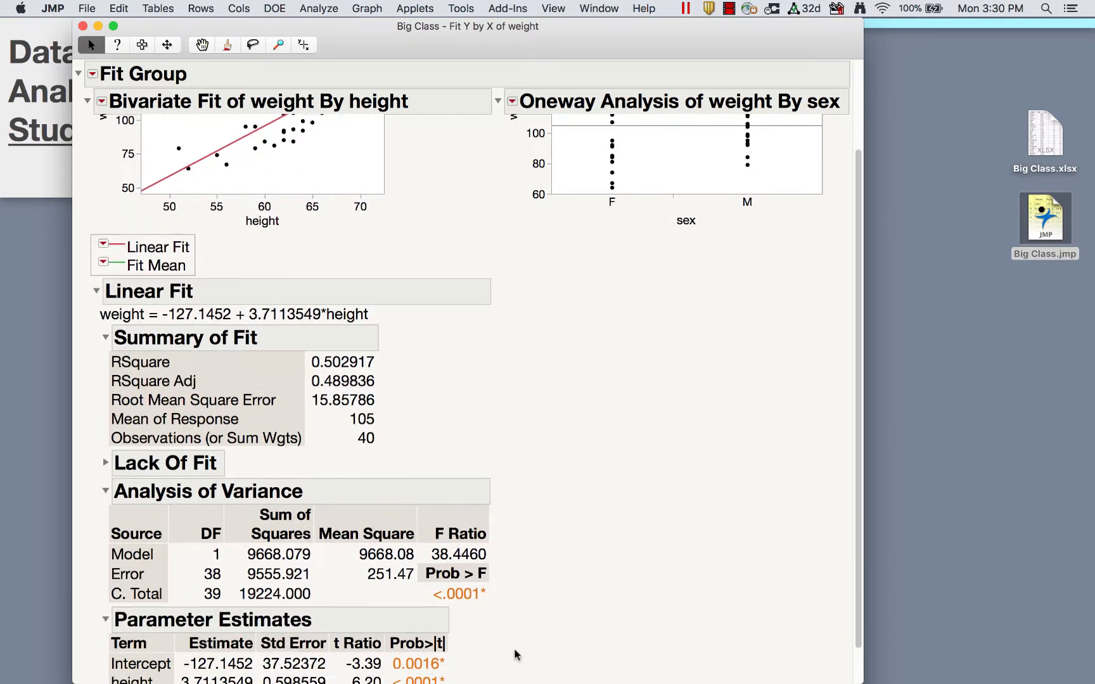
pyautogui.moveTo(456, 654)
pyautogui.mouseDown()
pyautogui.moveTo(401, 646)
pyautogui.moveTo(423, 674)
pyautogui.moveTo(451, 650)
pyautogui.mouseUp()
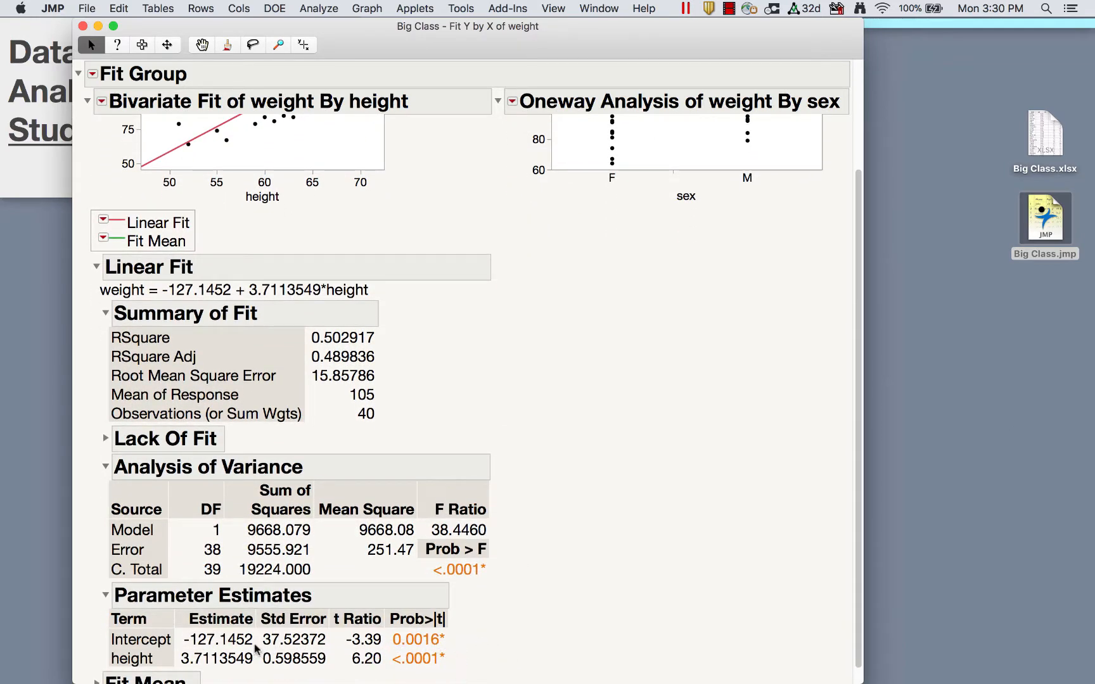
pyautogui.moveTo(256, 645)
pyautogui.mouseDown()
pyautogui.moveTo(193, 646)
pyautogui.moveTo(213, 679)
pyautogui.moveTo(269, 639)
pyautogui.mouseUp()
pyautogui.scroll(4, 495, 351)
pyautogui.scroll(1, 495, 350)
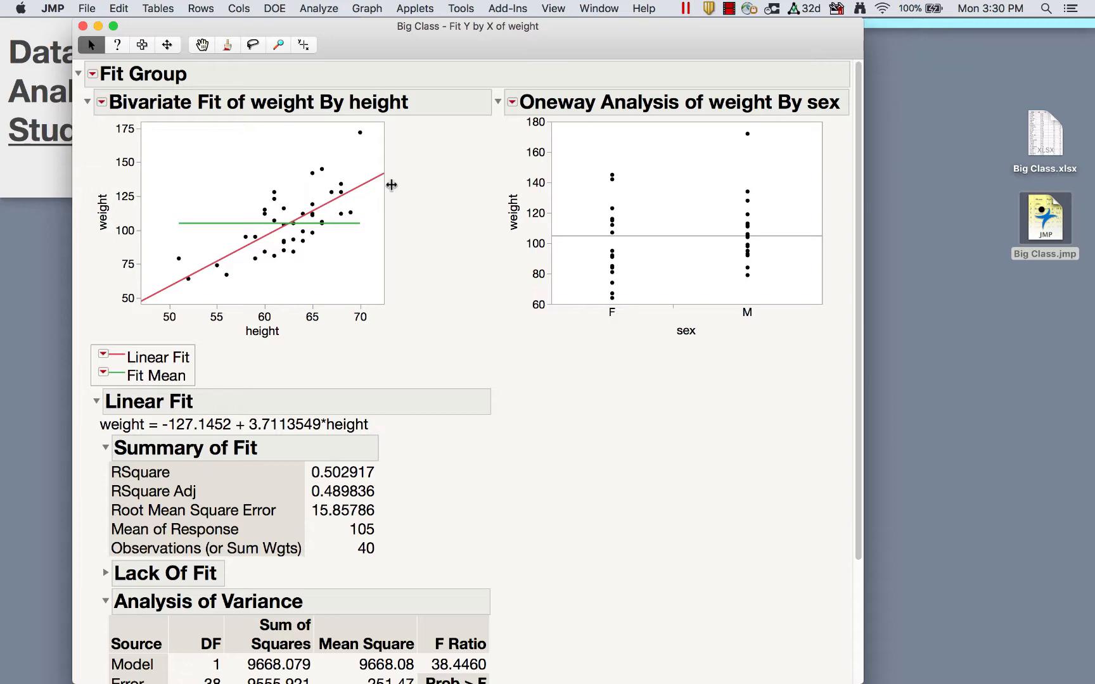
pyautogui.scroll(-2, 427, 455)
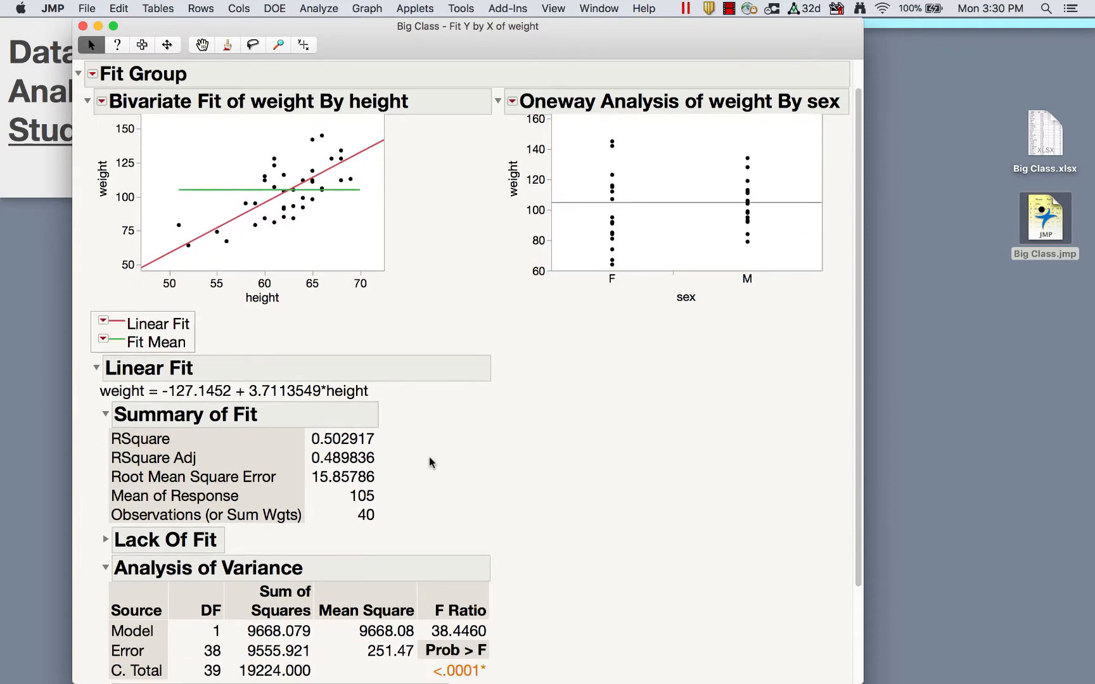
pyautogui.scroll(-3, 558, 554)
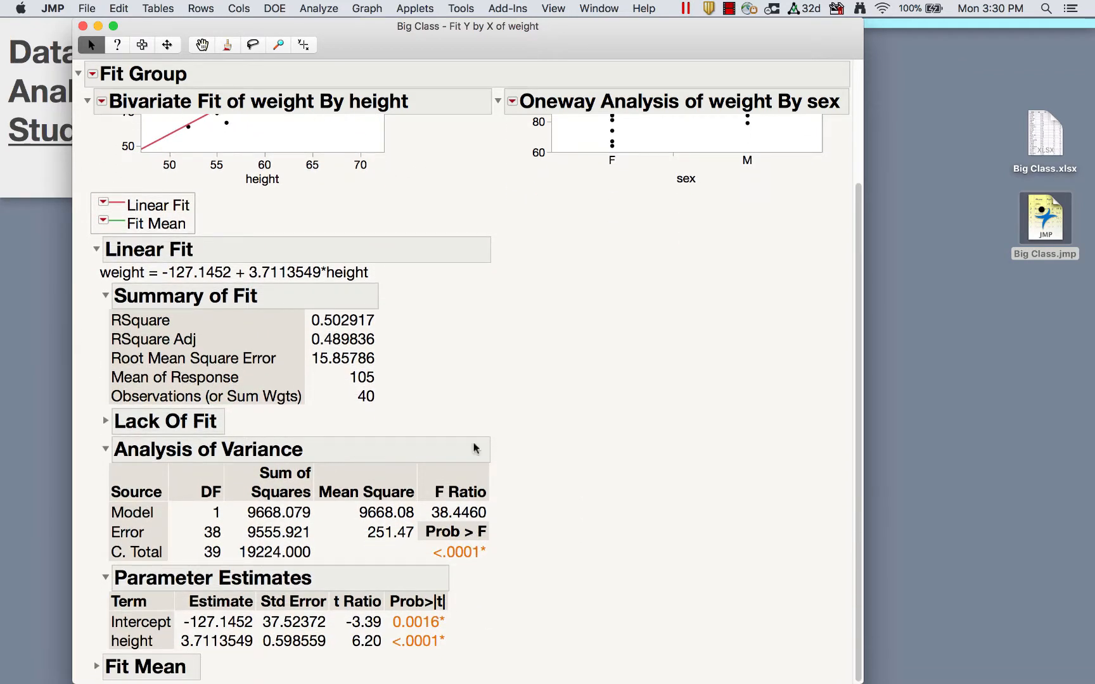
pyautogui.scroll(5, 476, 449)
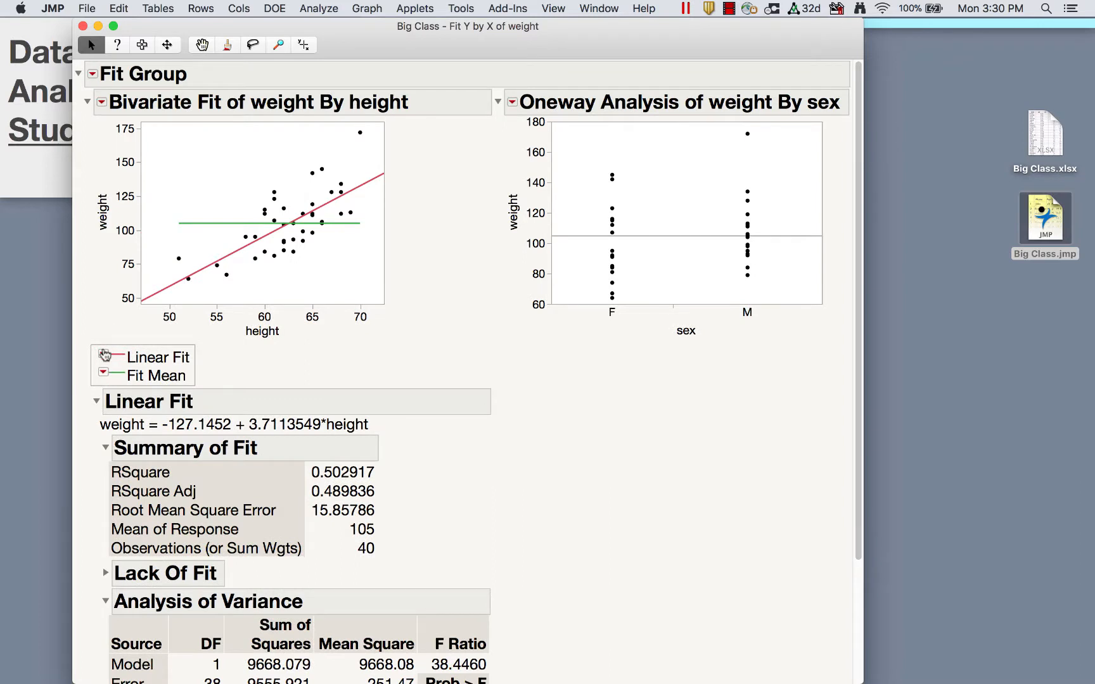
# - Show both the Confid Curves Fit and the Confid Curves Indiv for the linear fit on the bivariate plot
pyautogui.click(104, 355)
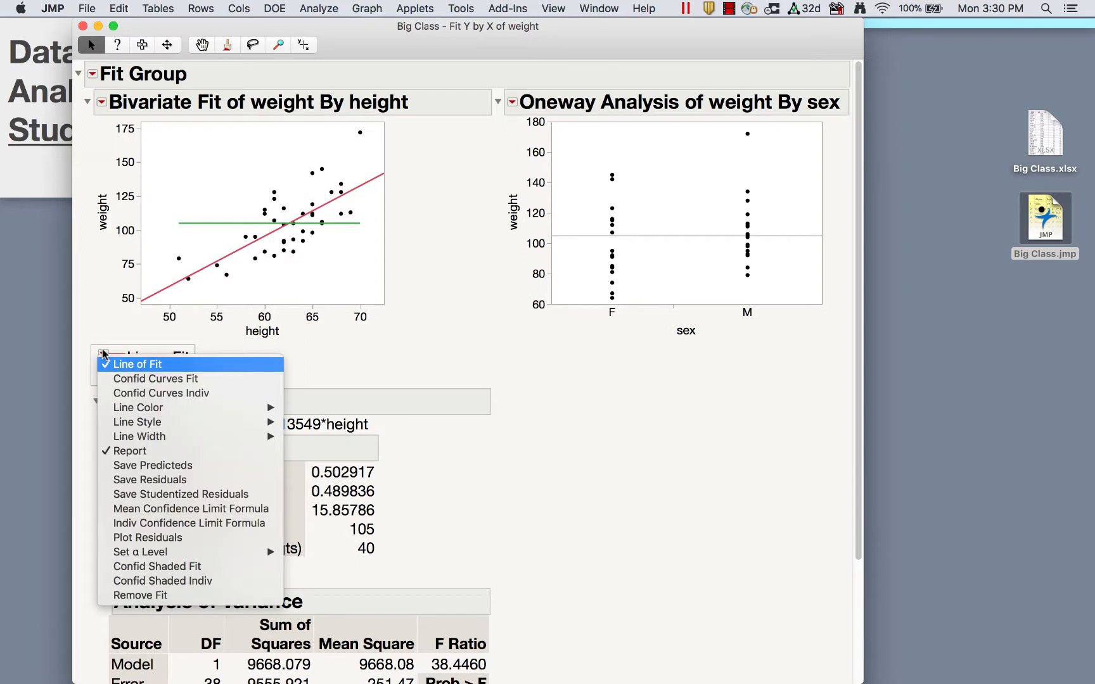
pyautogui.click(156, 379)
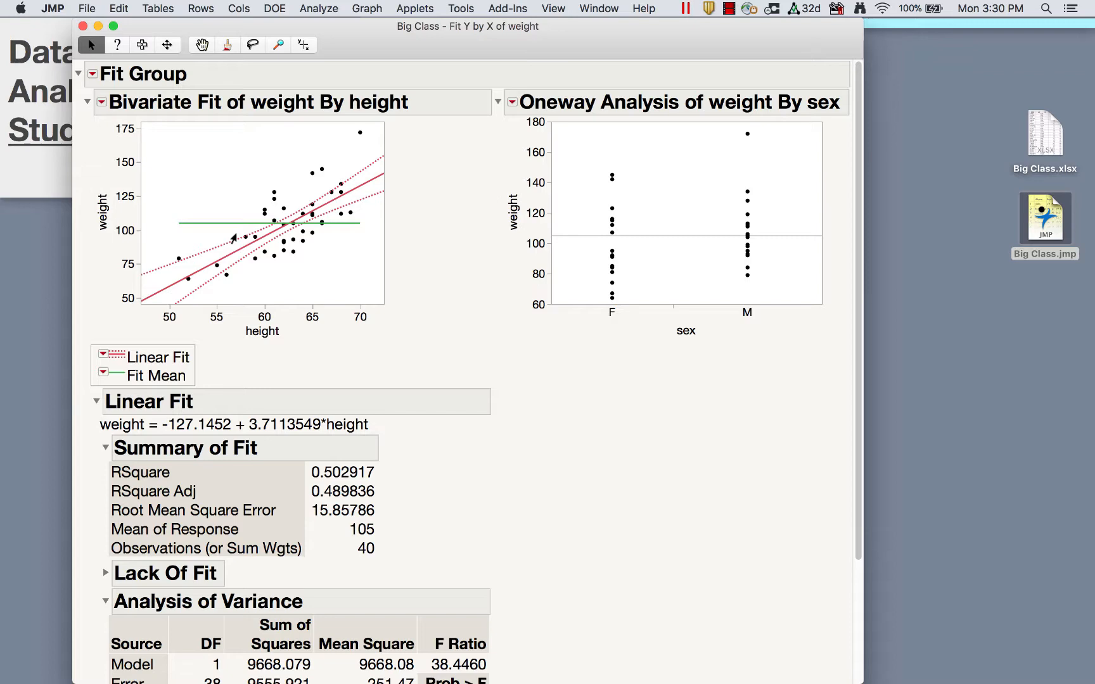
pyautogui.click(104, 358)
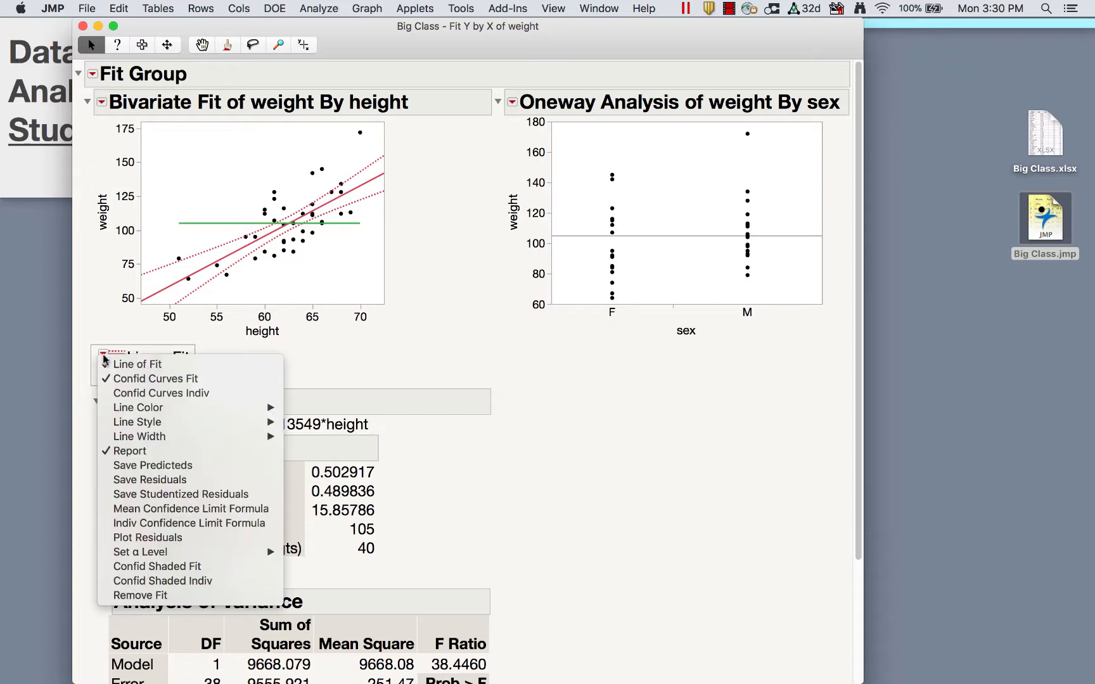
pyautogui.click(125, 396)
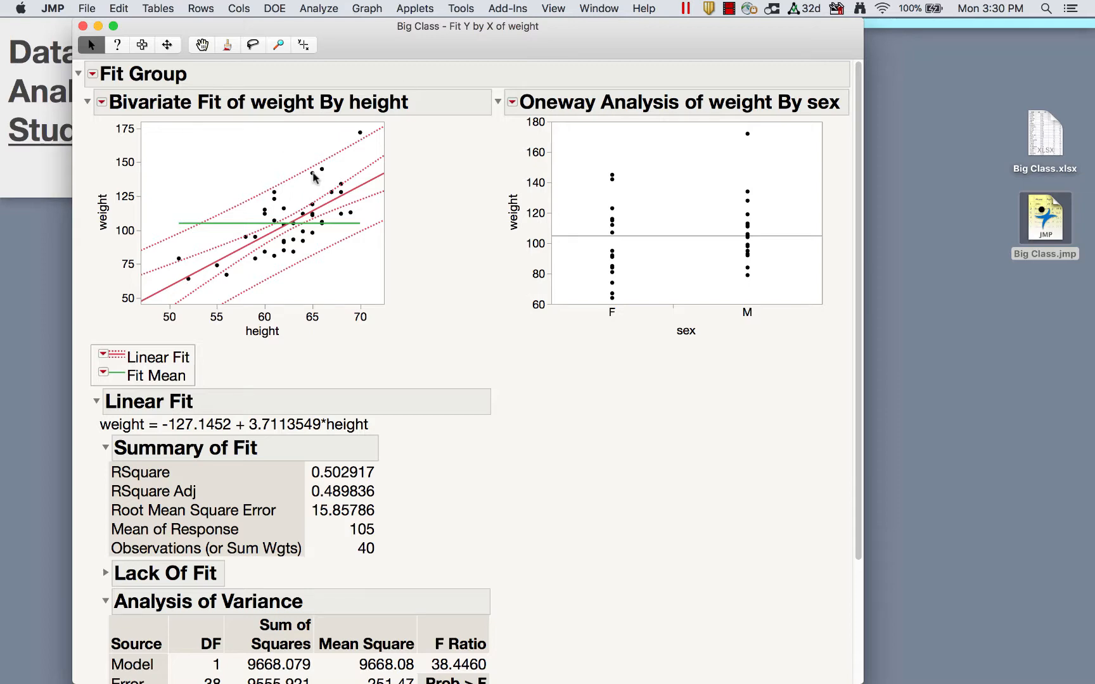
pyautogui.scroll(-5, 608, 633)
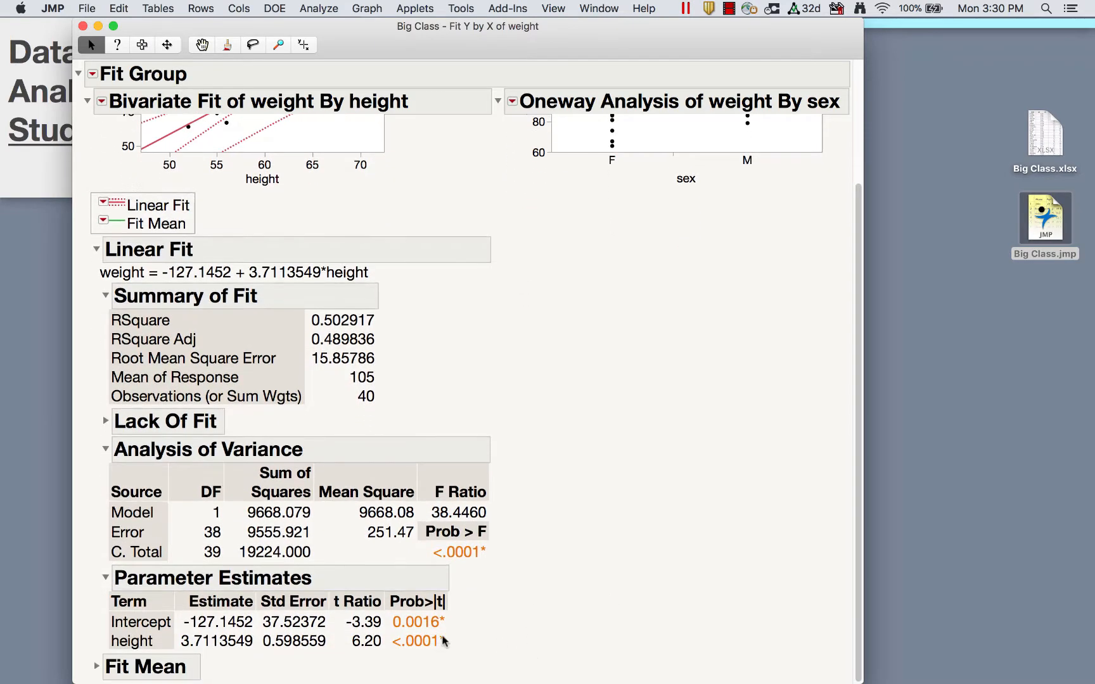
pyautogui.scroll(5, 498, 453)
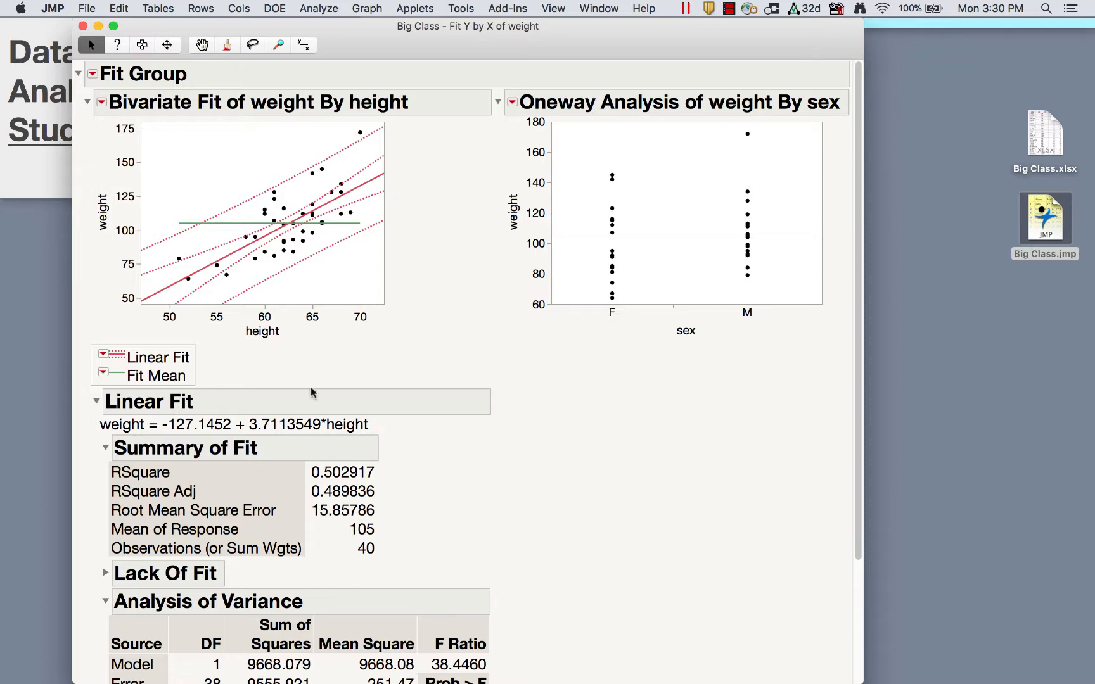
pyautogui.click(102, 104)
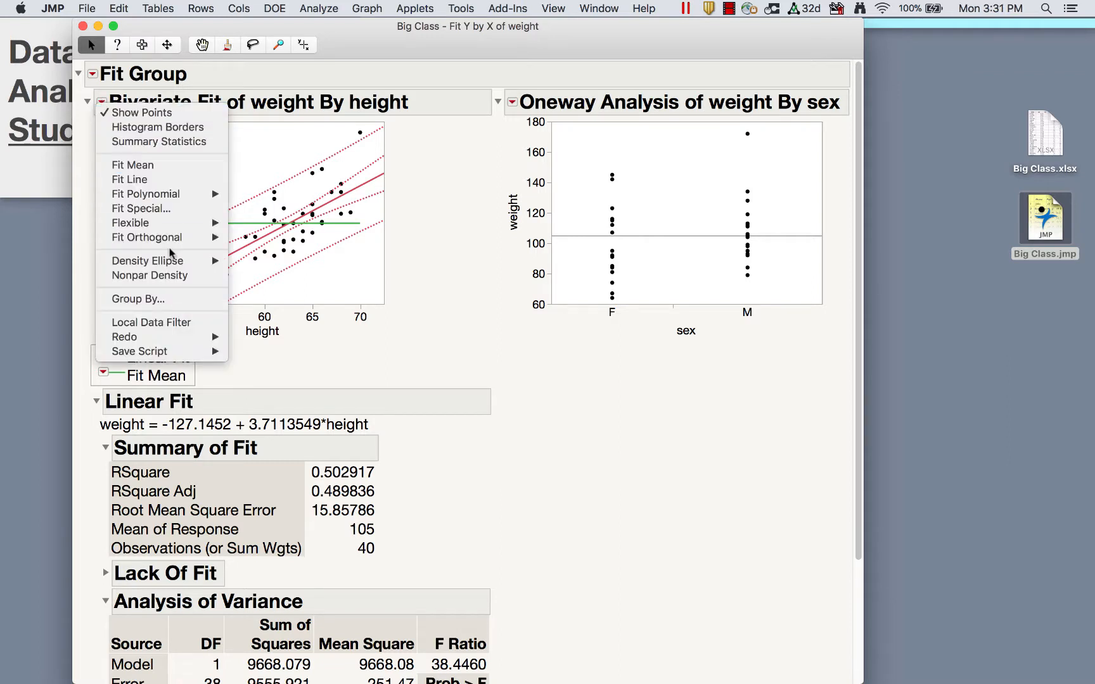
pyautogui.moveTo(168, 200)
pyautogui.click(493, 189)
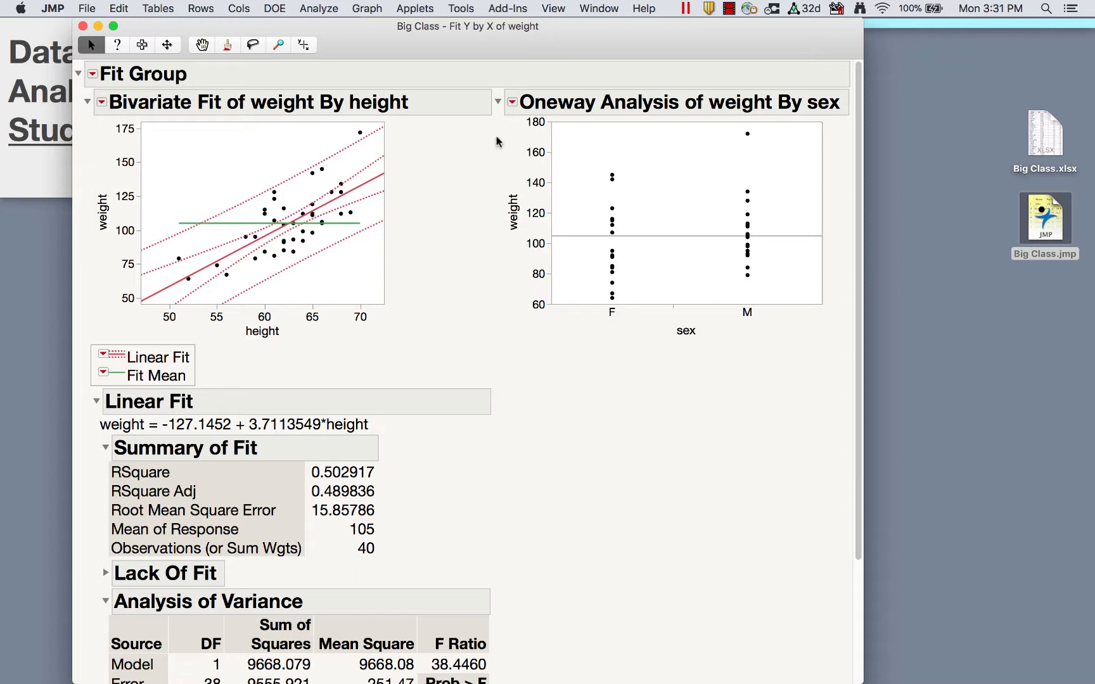
# - Add the Means and Std Dev report to the oneway analysis of weight by sex
pyautogui.click(513, 102)
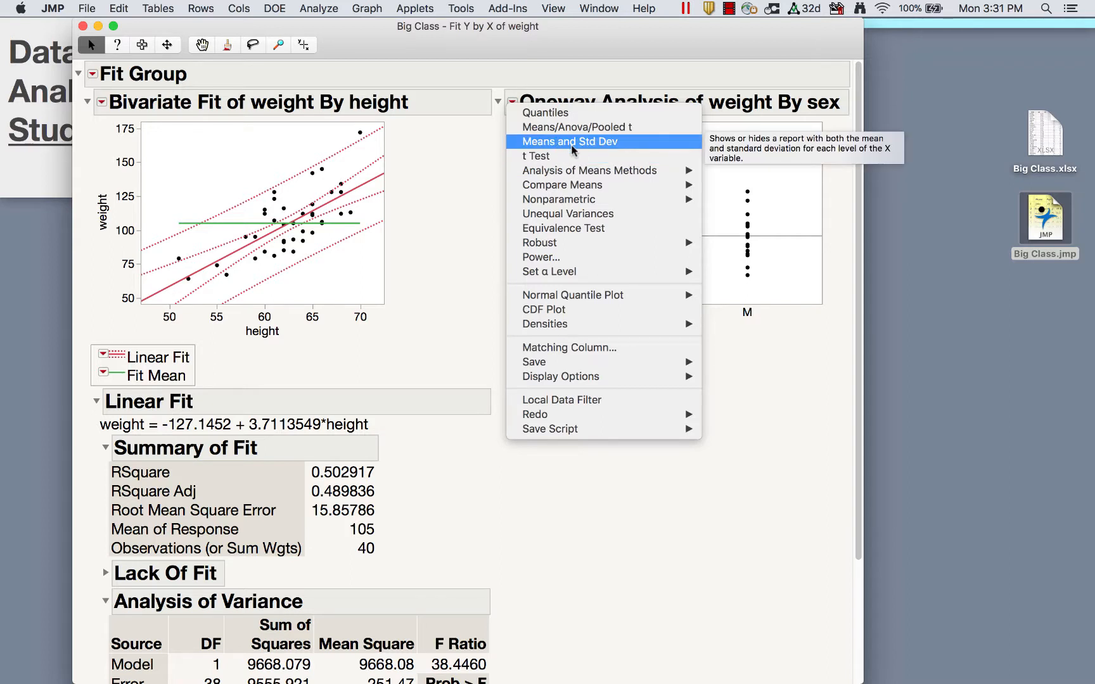
pyautogui.moveTo(577, 200)
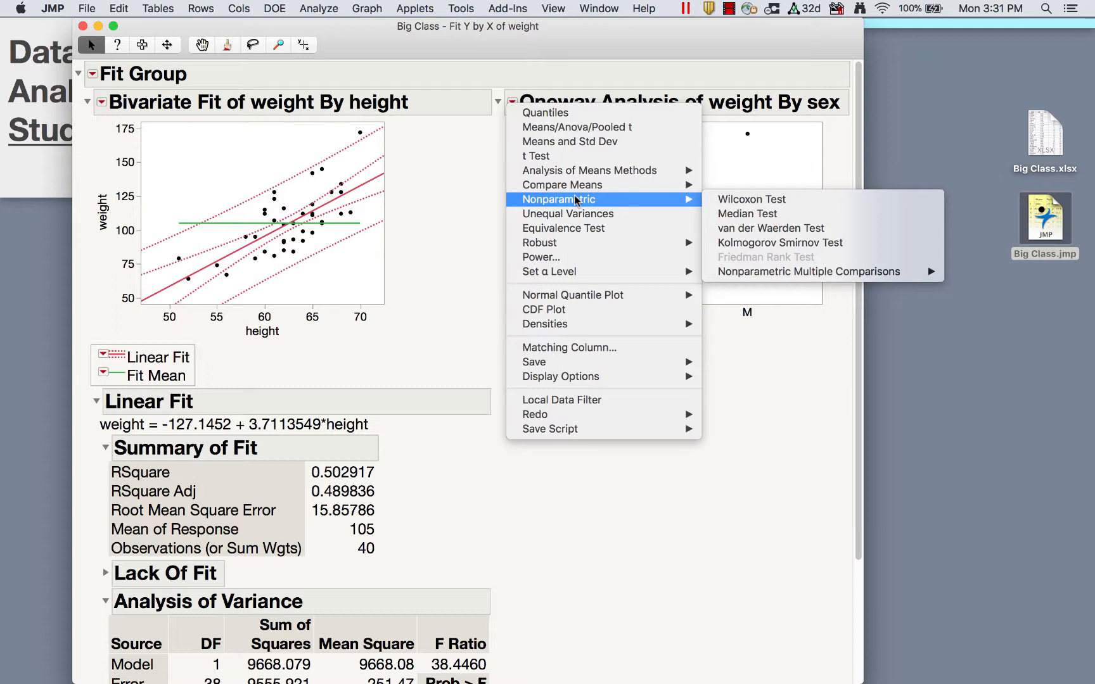
pyautogui.click(587, 140)
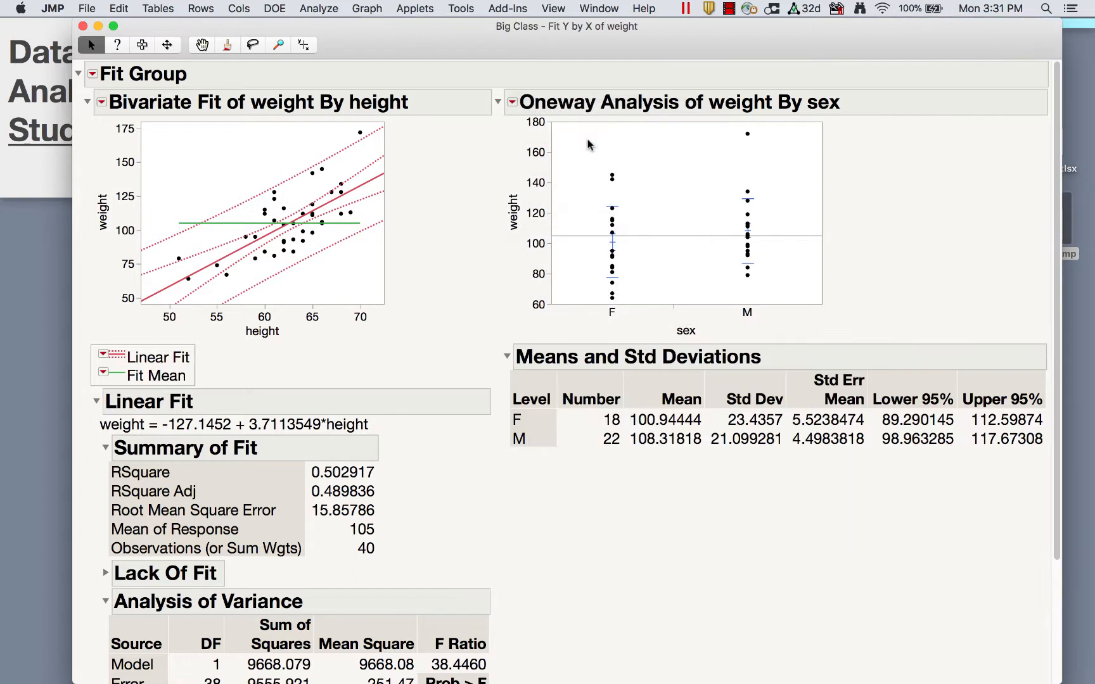
pyautogui.moveTo(535, 416)
pyautogui.mouseDown()
pyautogui.moveTo(500, 414)
pyautogui.moveTo(536, 414)
pyautogui.mouseUp()
pyautogui.moveTo(616, 411)
pyautogui.mouseDown()
pyautogui.moveTo(601, 417)
pyautogui.moveTo(615, 438)
pyautogui.mouseUp()
pyautogui.moveTo(711, 412)
pyautogui.mouseDown()
pyautogui.moveTo(618, 402)
pyautogui.moveTo(730, 422)
pyautogui.mouseUp()
pyautogui.moveTo(696, 451)
pyautogui.mouseDown()
pyautogui.moveTo(621, 424)
pyautogui.moveTo(693, 457)
pyautogui.mouseUp()
# - Add a t Test of the difference in mean weight between the sexes to the oneway analysis
pyautogui.click(513, 102)
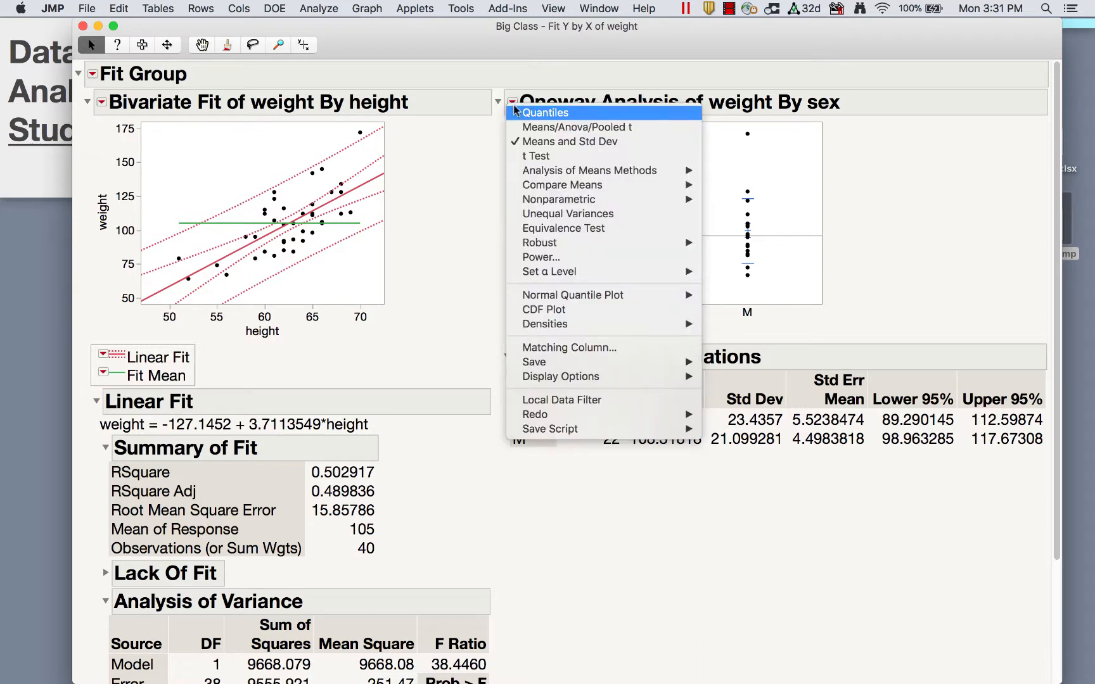
pyautogui.click(538, 156)
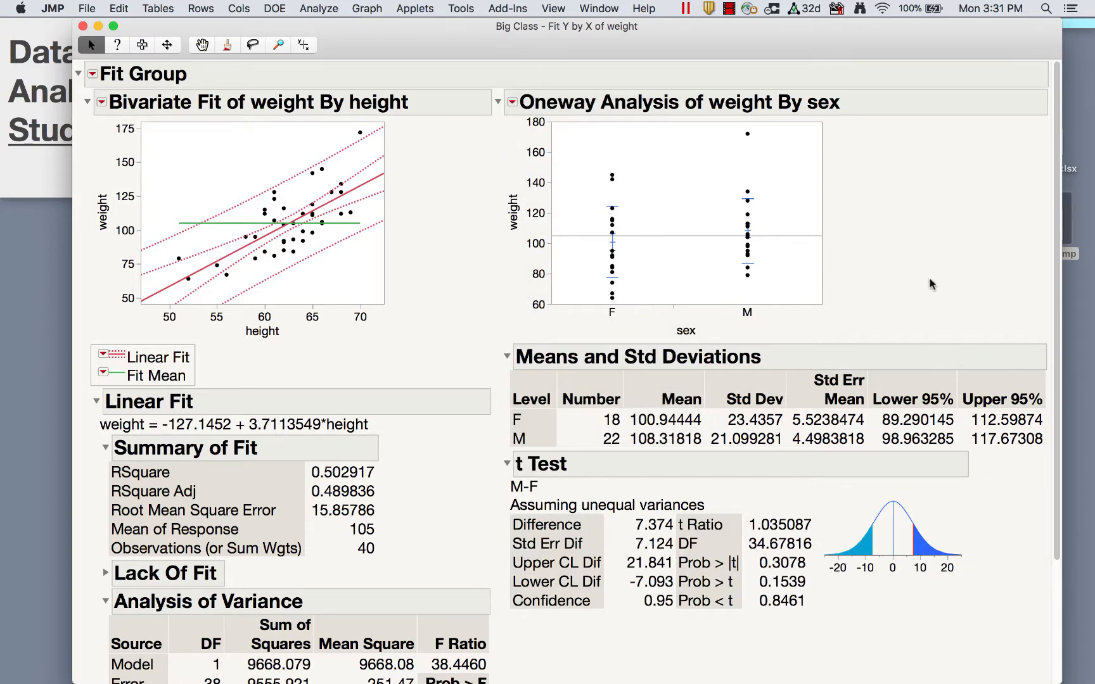
# - Examine the t Test report: the unequal-variances assumption, M-F difference, t ratio, distribution graph and p-values
pyautogui.moveTo(735, 494)
pyautogui.mouseDown()
pyautogui.moveTo(500, 507)
pyautogui.moveTo(748, 507)
pyautogui.moveTo(737, 501)
pyautogui.mouseUp()
pyautogui.moveTo(549, 483)
pyautogui.mouseDown()
pyautogui.moveTo(524, 474)
pyautogui.moveTo(514, 497)
pyautogui.moveTo(541, 487)
pyautogui.mouseUp()
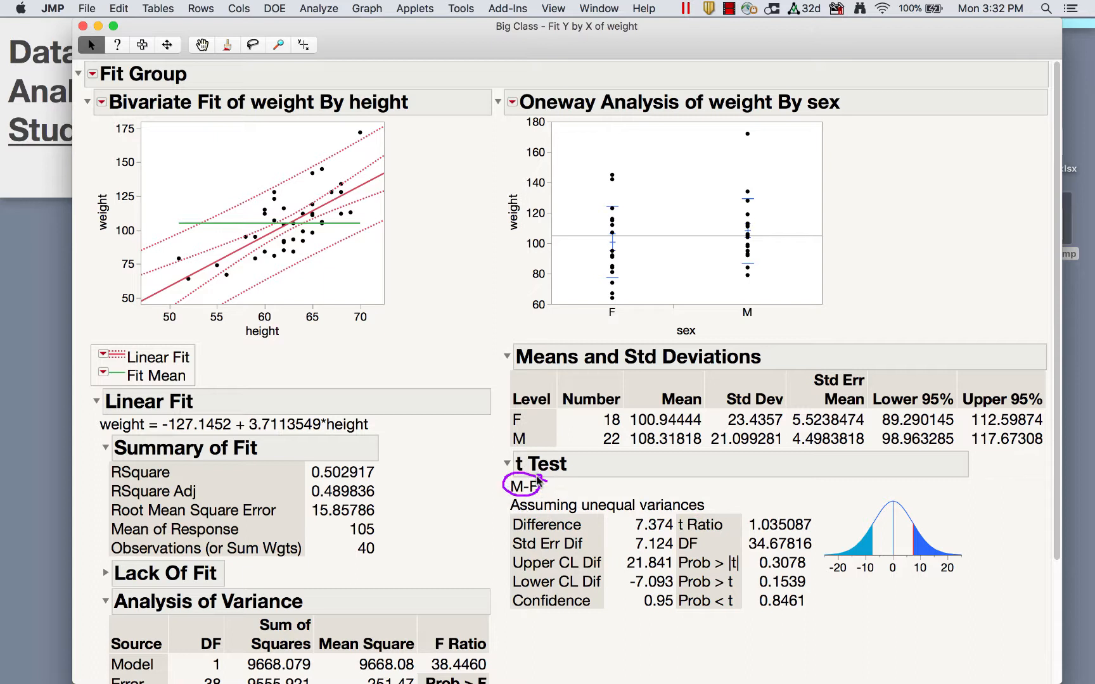
pyautogui.moveTo(628, 438)
pyautogui.mouseDown()
pyautogui.moveTo(619, 409)
pyautogui.moveTo(621, 423)
pyautogui.mouseUp()
pyautogui.moveTo(796, 499)
pyautogui.mouseDown()
pyautogui.moveTo(766, 500)
pyautogui.moveTo(742, 544)
pyautogui.moveTo(823, 505)
pyautogui.moveTo(784, 499)
pyautogui.mouseUp()
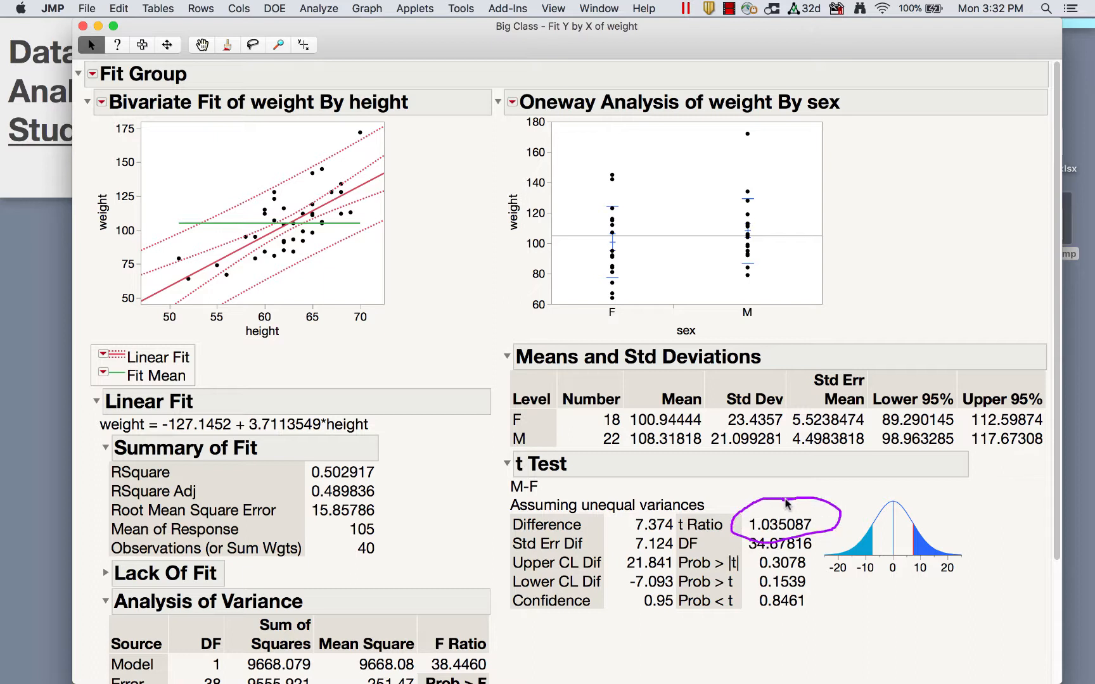
pyautogui.press('Escape')
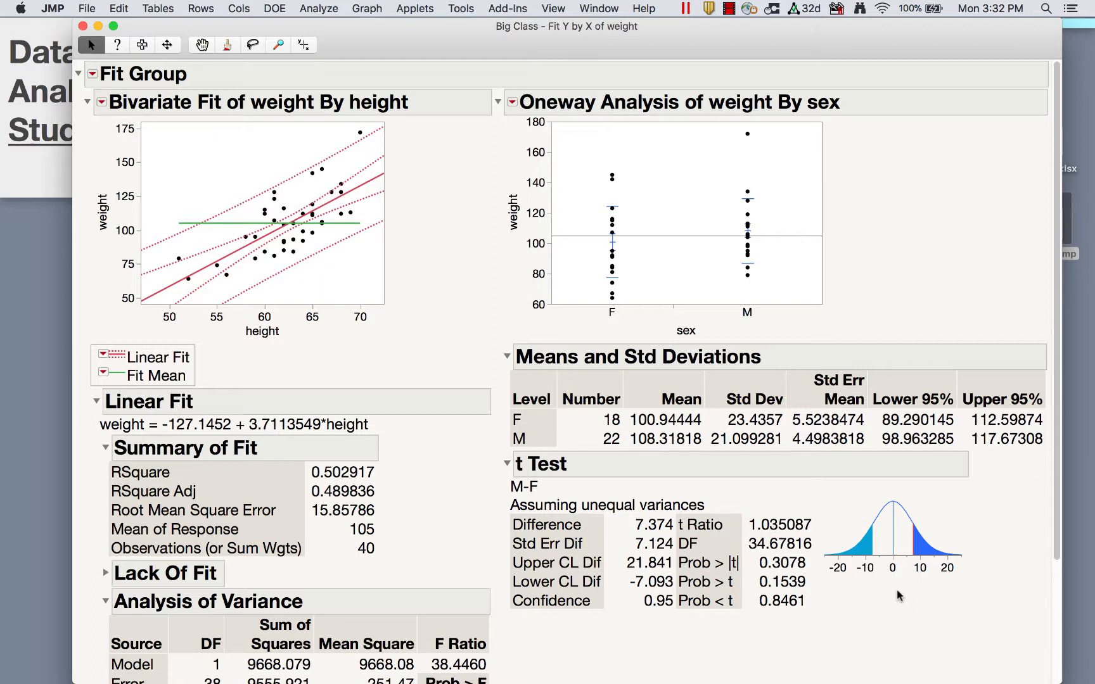
pyautogui.moveTo(896, 596); pyautogui.dragTo(891, 497)
pyautogui.moveTo(896, 585)
pyautogui.mouseDown()
pyautogui.moveTo(934, 581)
pyautogui.moveTo(921, 591)
pyautogui.mouseUp()
pyautogui.moveTo(630, 530)
pyautogui.mouseDown()
pyautogui.moveTo(673, 577)
pyautogui.moveTo(627, 523)
pyautogui.moveTo(617, 545)
pyautogui.mouseUp()
pyautogui.moveTo(914, 589)
pyautogui.mouseDown()
pyautogui.moveTo(907, 559)
pyautogui.moveTo(916, 559)
pyautogui.mouseUp()
pyautogui.moveTo(630, 535)
pyautogui.mouseDown()
pyautogui.moveTo(678, 563)
pyautogui.moveTo(634, 538)
pyautogui.moveTo(690, 531)
pyautogui.moveTo(624, 519)
pyautogui.mouseUp()
pyautogui.moveTo(815, 577)
pyautogui.mouseDown()
pyautogui.moveTo(739, 584)
pyautogui.moveTo(811, 590)
pyautogui.moveTo(803, 572)
pyautogui.mouseUp()
pyautogui.click(811, 594)
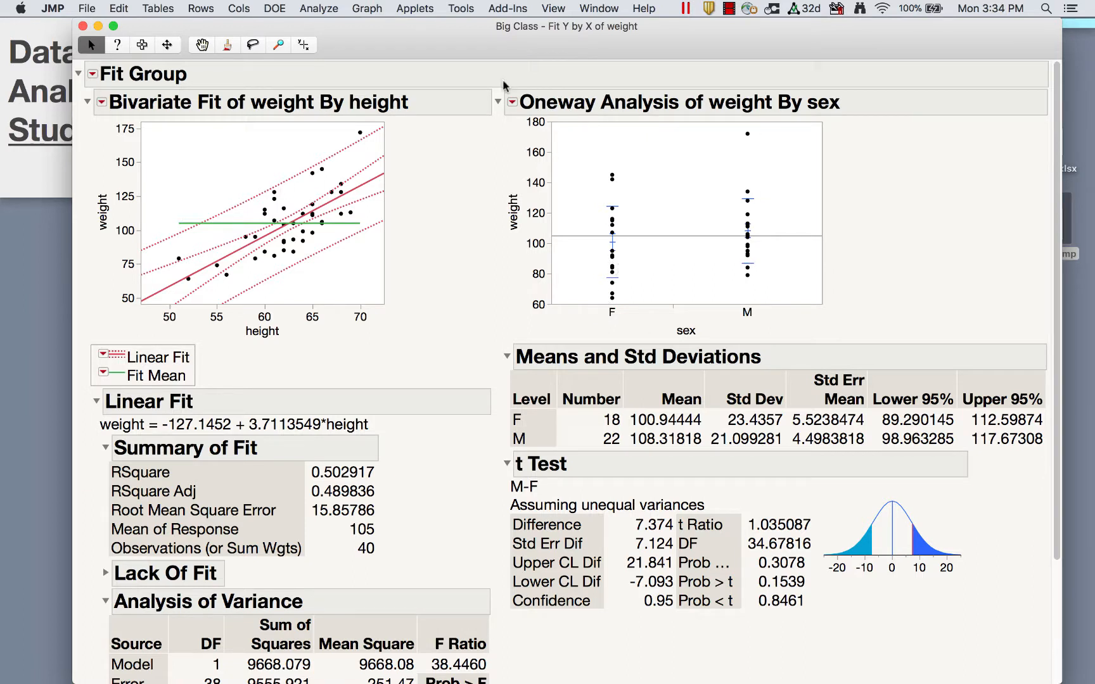
# - Add the Means/Anova/Pooled t report to the oneway analysis of weight by sex and review its tables
pyautogui.click(512, 102)
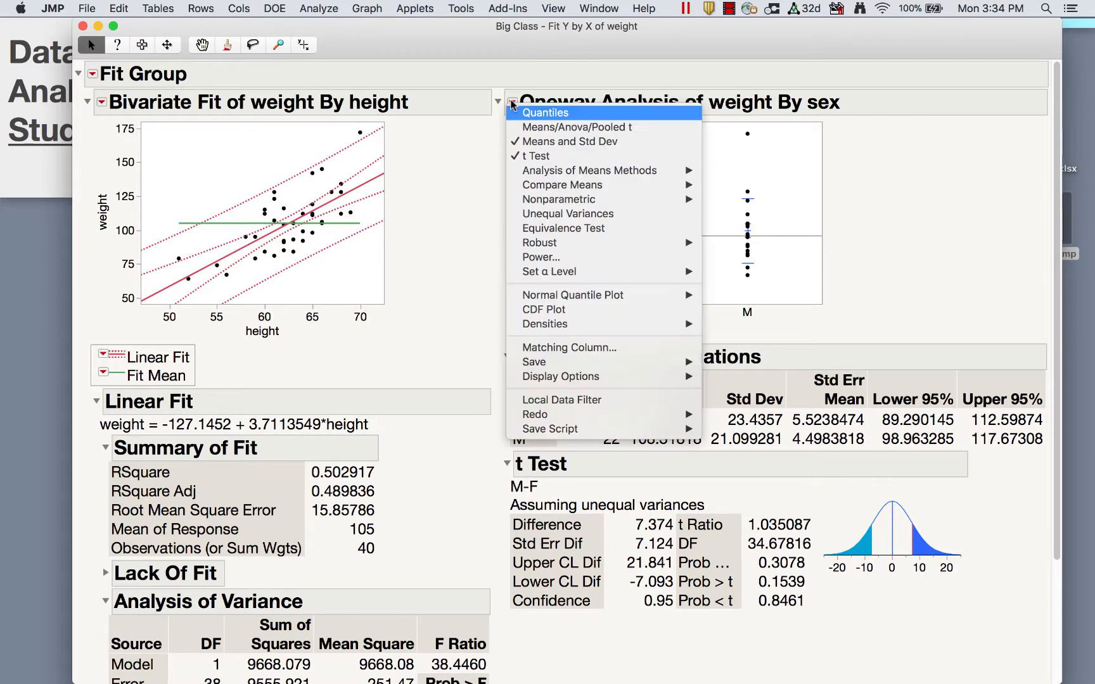
pyautogui.click(561, 130)
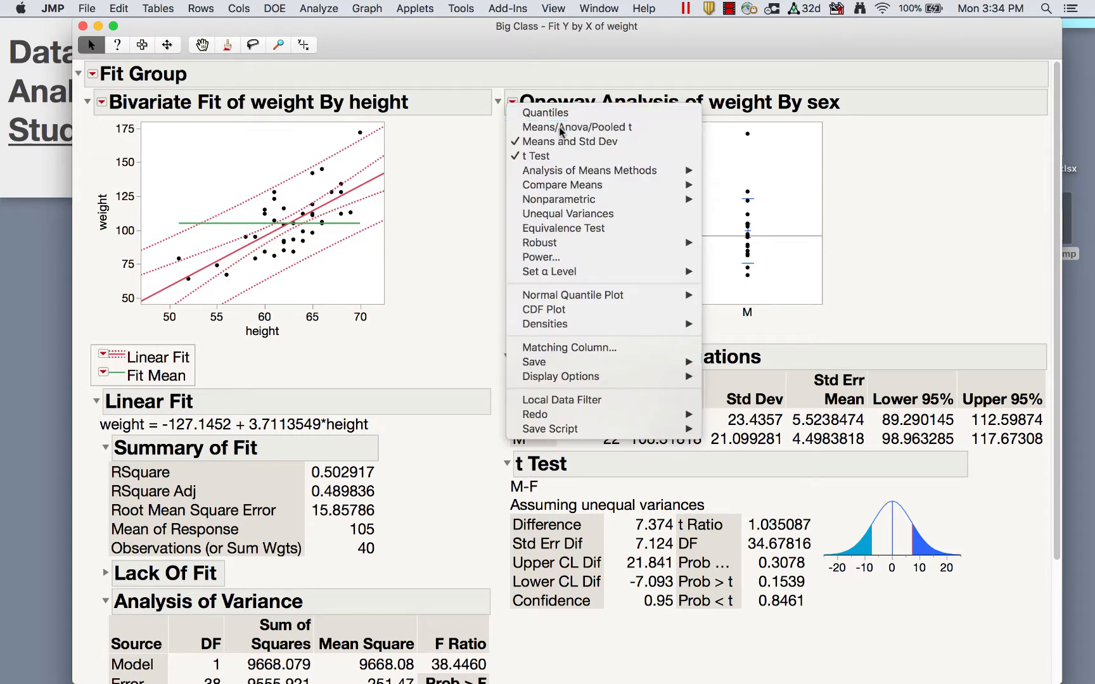
pyautogui.scroll(-8, 909, 379)
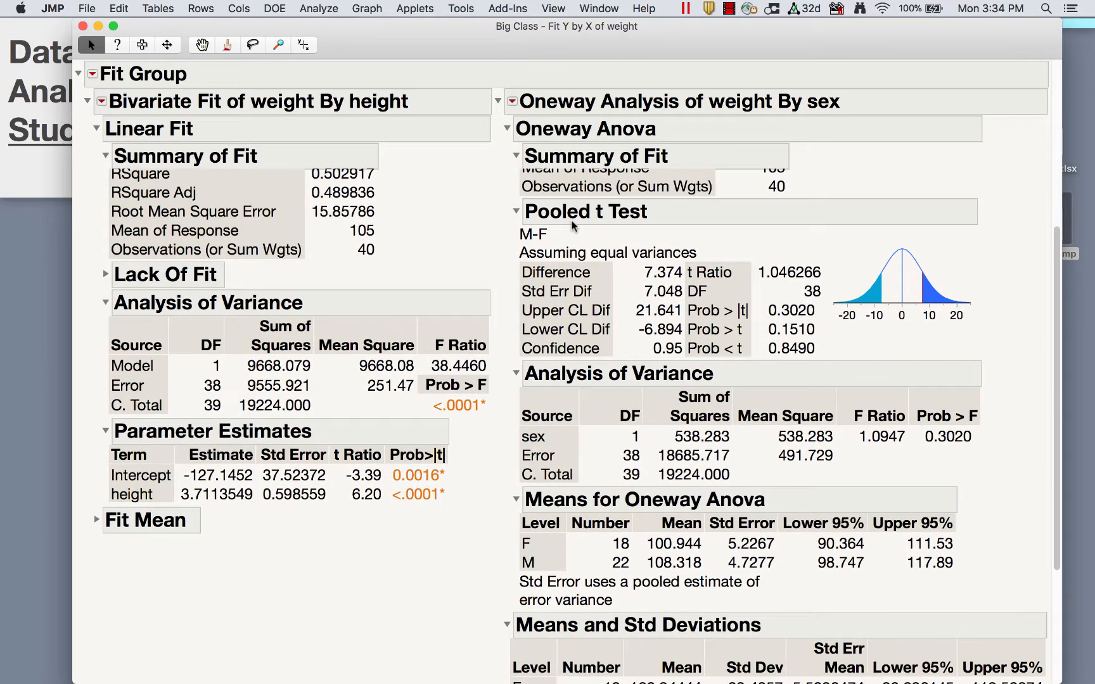
pyautogui.scroll(8, 570, 219)
pyautogui.scroll(-3, 599, 542)
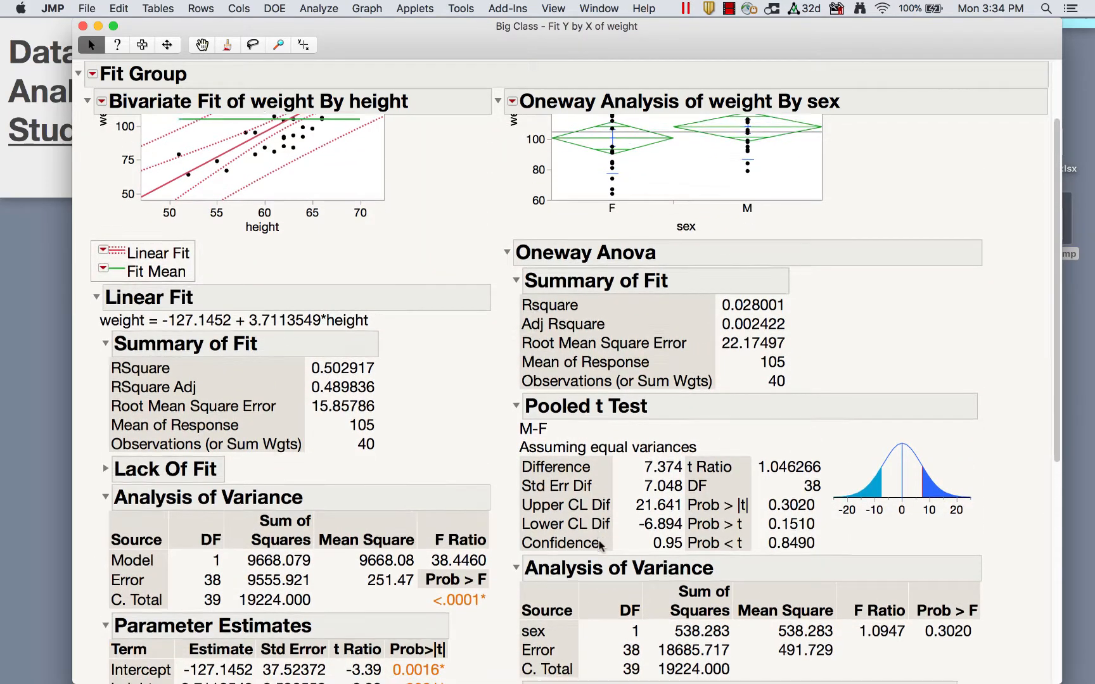
# - Review the Oneway Anova report for weight by sex, focusing on the Summary of Fit and the equal-variances Pooled t Test
pyautogui.scroll(-6, 599, 540)
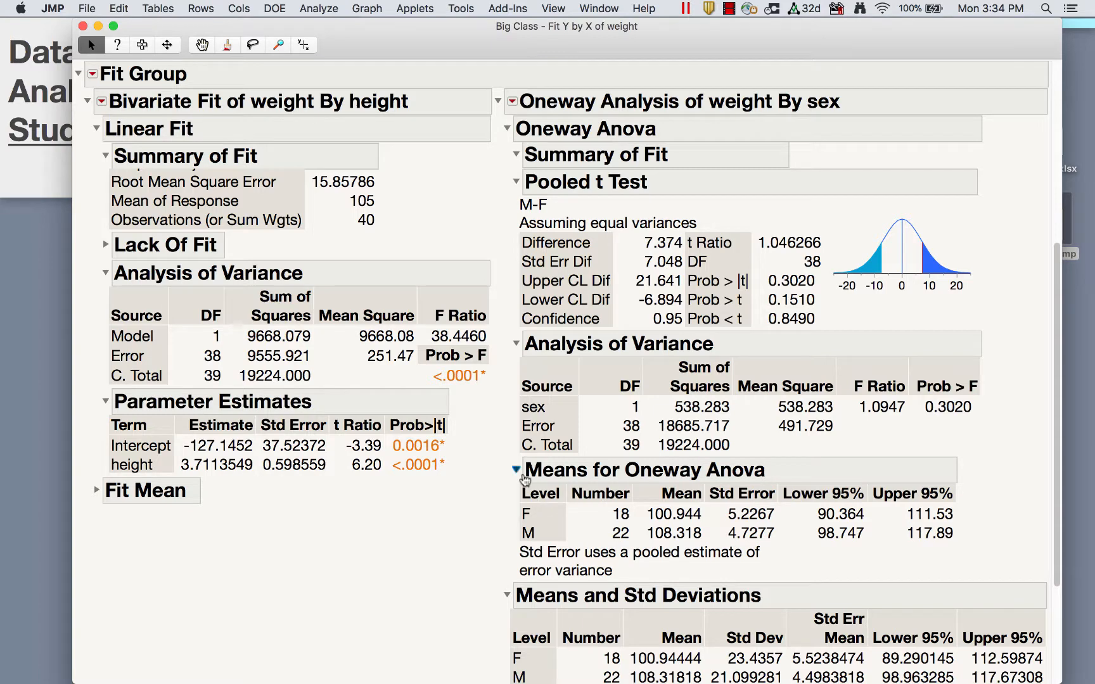
pyautogui.scroll(-3, 503, 602)
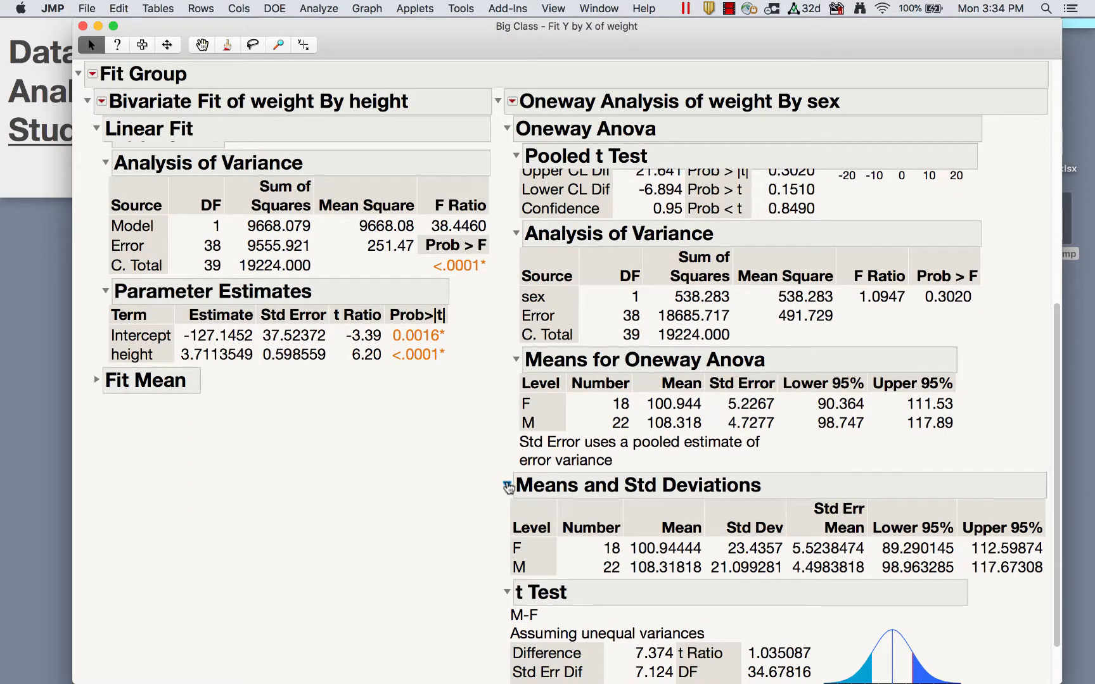
pyautogui.scroll(-2, 531, 566)
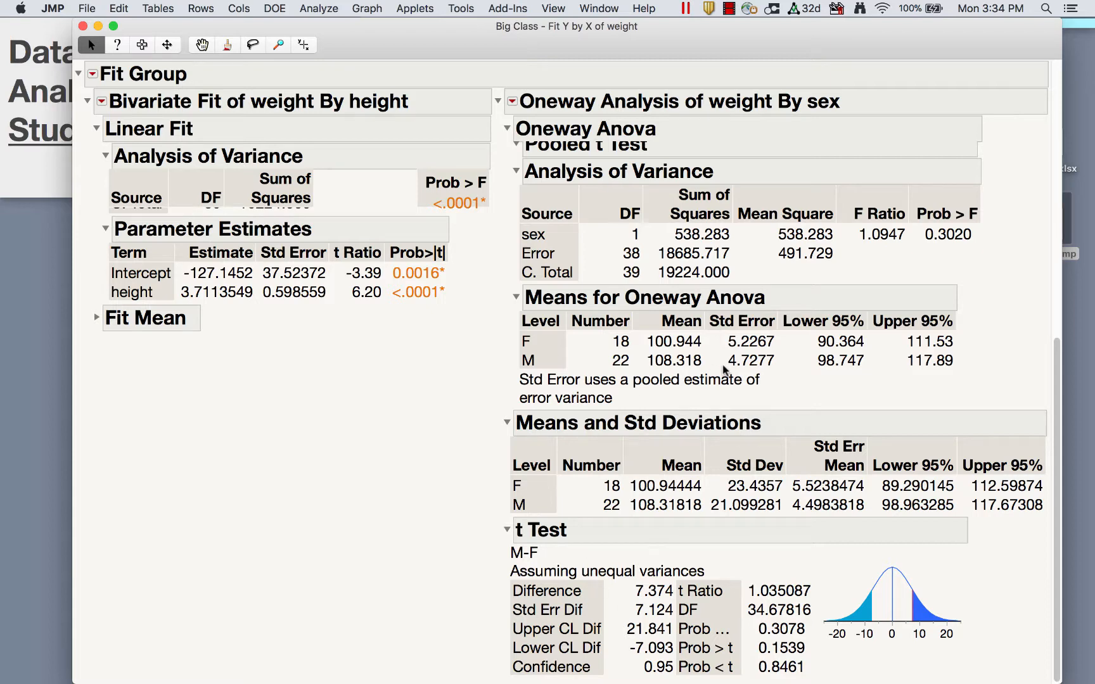
pyautogui.scroll(3, 722, 380)
pyautogui.moveTo(810, 501)
pyautogui.mouseDown()
pyautogui.moveTo(627, 507)
pyautogui.moveTo(539, 485)
pyautogui.moveTo(501, 174)
pyautogui.moveTo(525, 126)
pyautogui.mouseUp()
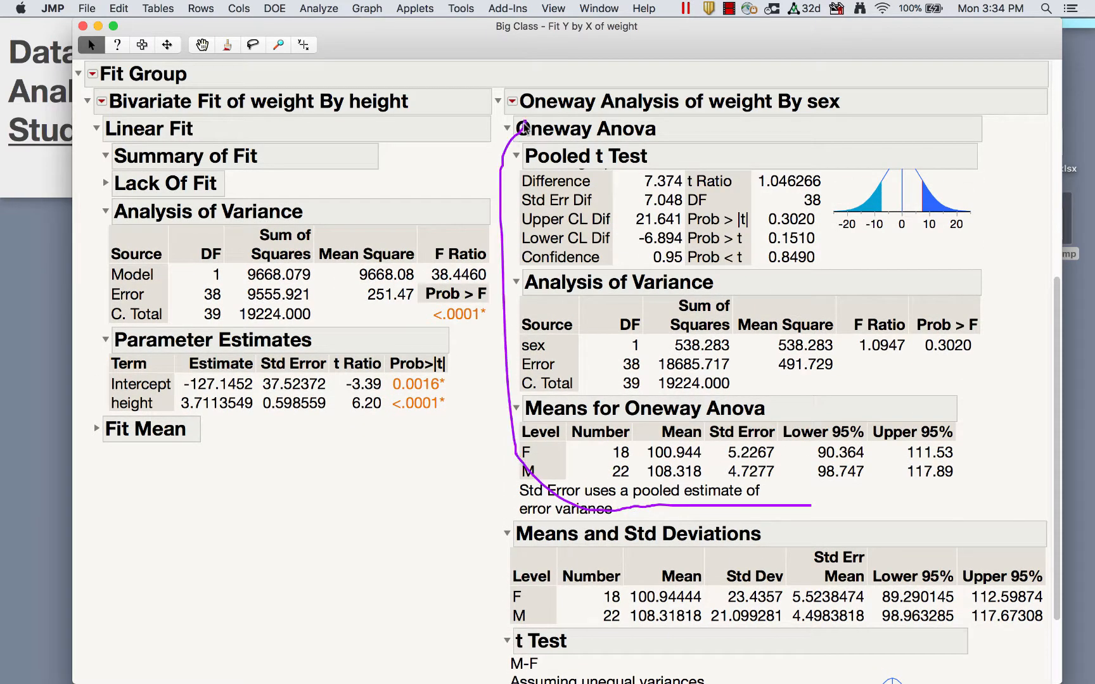
pyautogui.scroll(5, 607, 316)
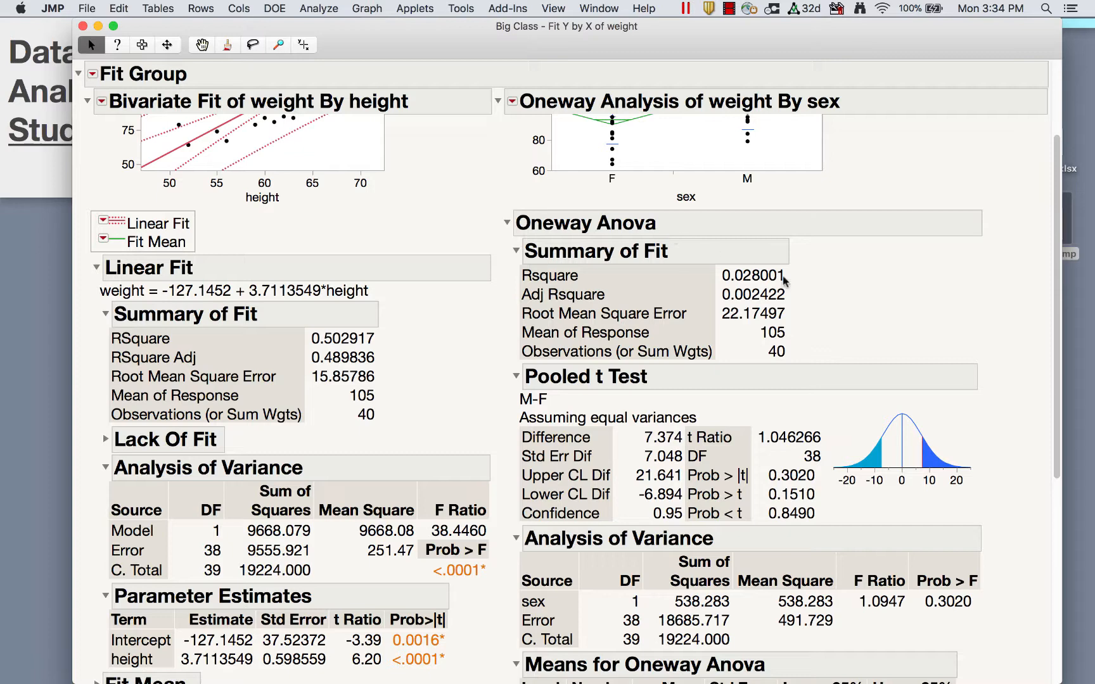
pyautogui.moveTo(815, 317)
pyautogui.mouseDown()
pyautogui.moveTo(798, 259)
pyautogui.moveTo(754, 360)
pyautogui.mouseUp()
pyautogui.scroll(-6, 929, 326)
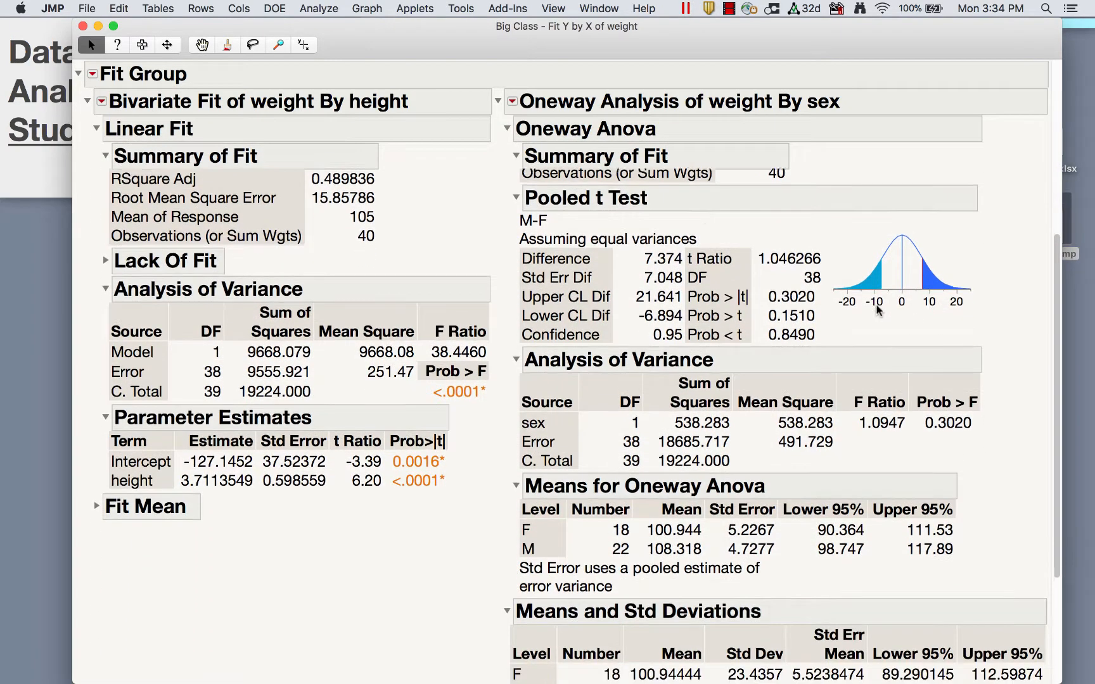
pyautogui.moveTo(708, 217)
pyautogui.mouseDown()
pyautogui.moveTo(504, 233)
pyautogui.moveTo(747, 214)
pyautogui.moveTo(661, 189)
pyautogui.mouseUp()
pyautogui.moveTo(807, 592)
pyautogui.mouseDown()
pyautogui.moveTo(806, 580)
pyautogui.moveTo(539, 592)
pyautogui.moveTo(784, 531)
pyautogui.mouseUp()
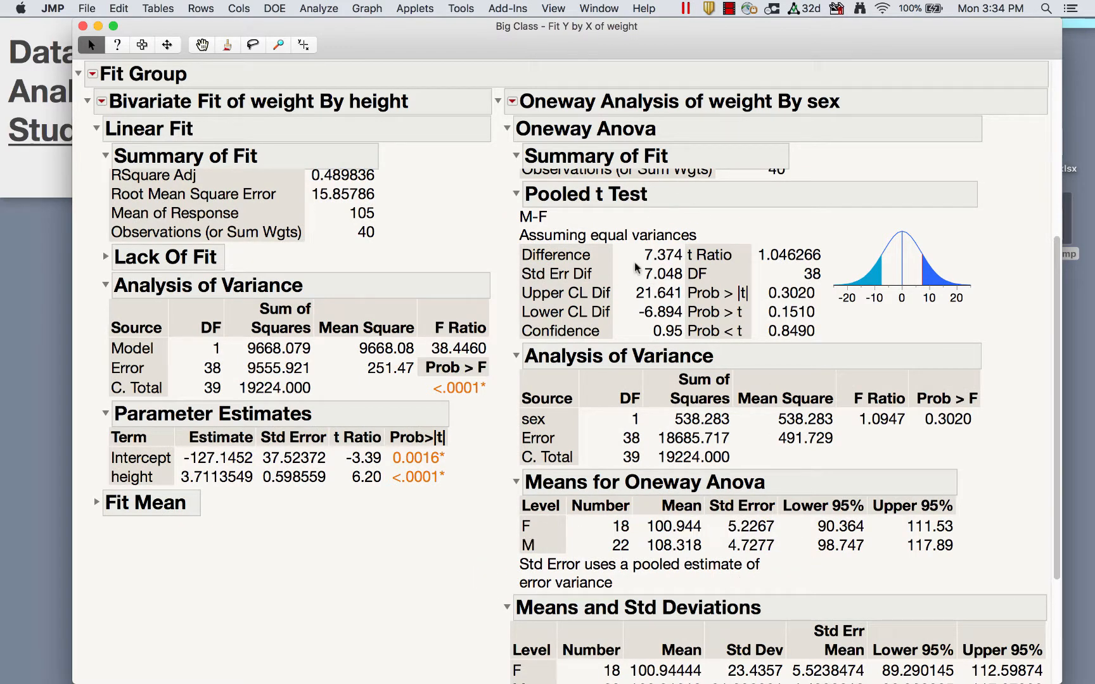
pyautogui.moveTo(636, 259)
pyautogui.mouseDown()
pyautogui.moveTo(650, 265)
pyautogui.moveTo(662, 228)
pyautogui.moveTo(653, 274)
pyautogui.moveTo(624, 285)
pyautogui.moveTo(692, 269)
pyautogui.moveTo(640, 266)
pyautogui.mouseUp()
# - Compare the Pooled t Test p-value with the Analysis of Variance p-value and examine the Means for Oneway Anova table
pyautogui.scroll(-3, 811, 336)
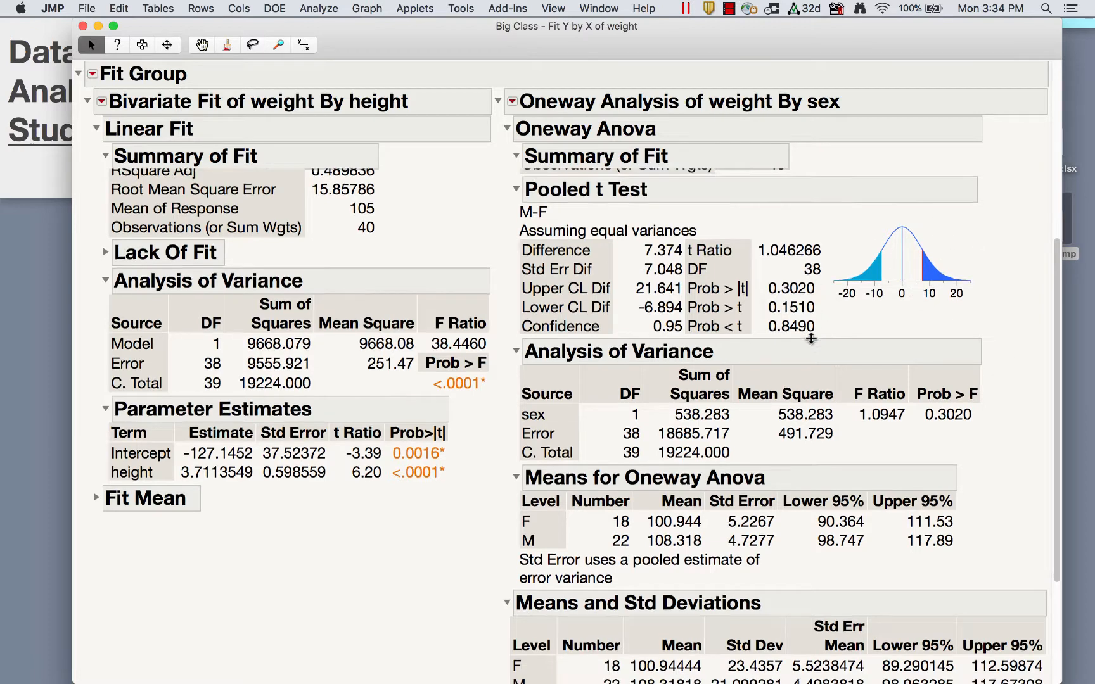
pyautogui.scroll(-3, 883, 381)
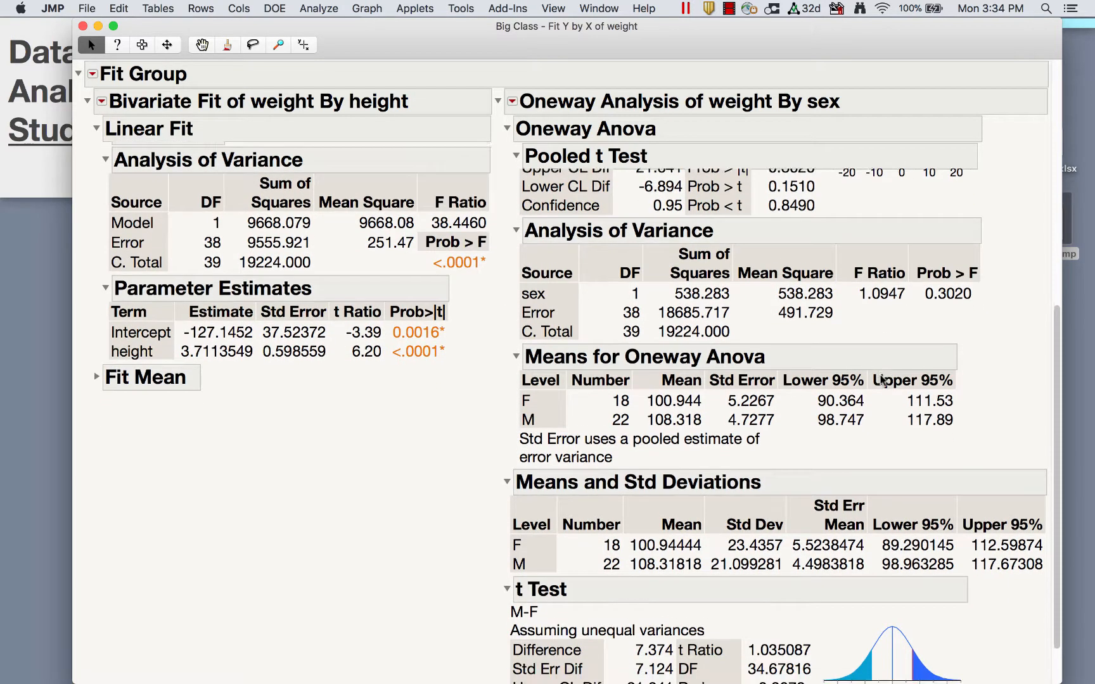
pyautogui.moveTo(984, 272); pyautogui.dragTo(989, 271)
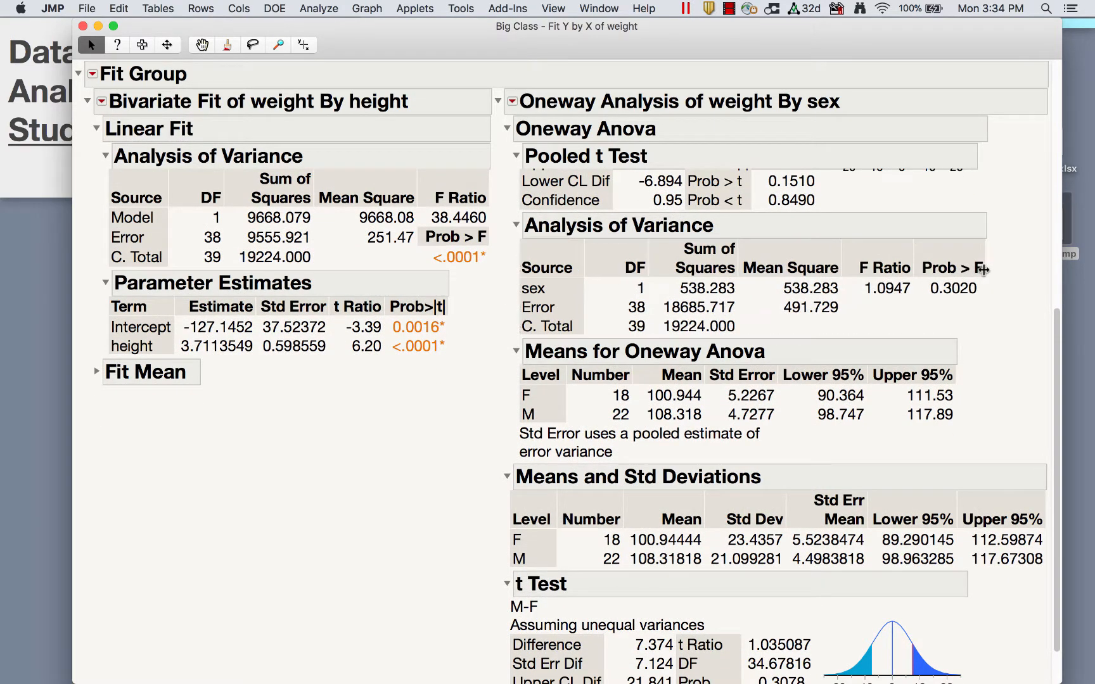
pyautogui.scroll(-2, 1005, 384)
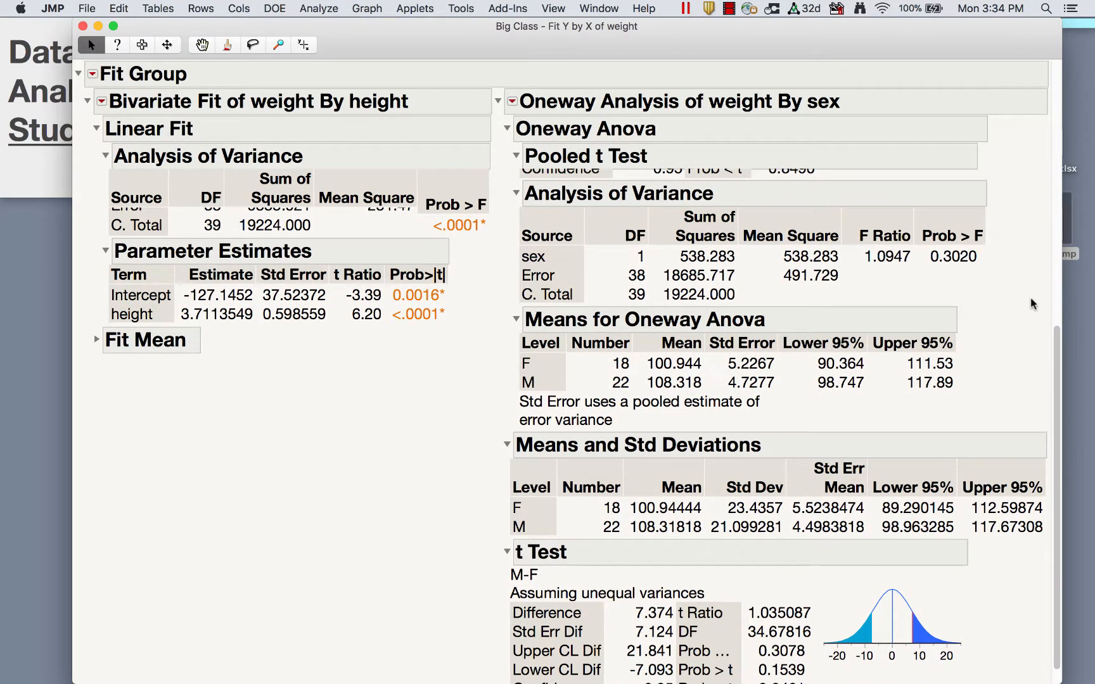
pyautogui.scroll(5, 1030, 304)
pyautogui.moveTo(815, 273)
pyautogui.mouseDown()
pyautogui.moveTo(763, 266)
pyautogui.moveTo(814, 271)
pyautogui.mouseUp()
pyautogui.moveTo(976, 420); pyautogui.dragTo(920, 405)
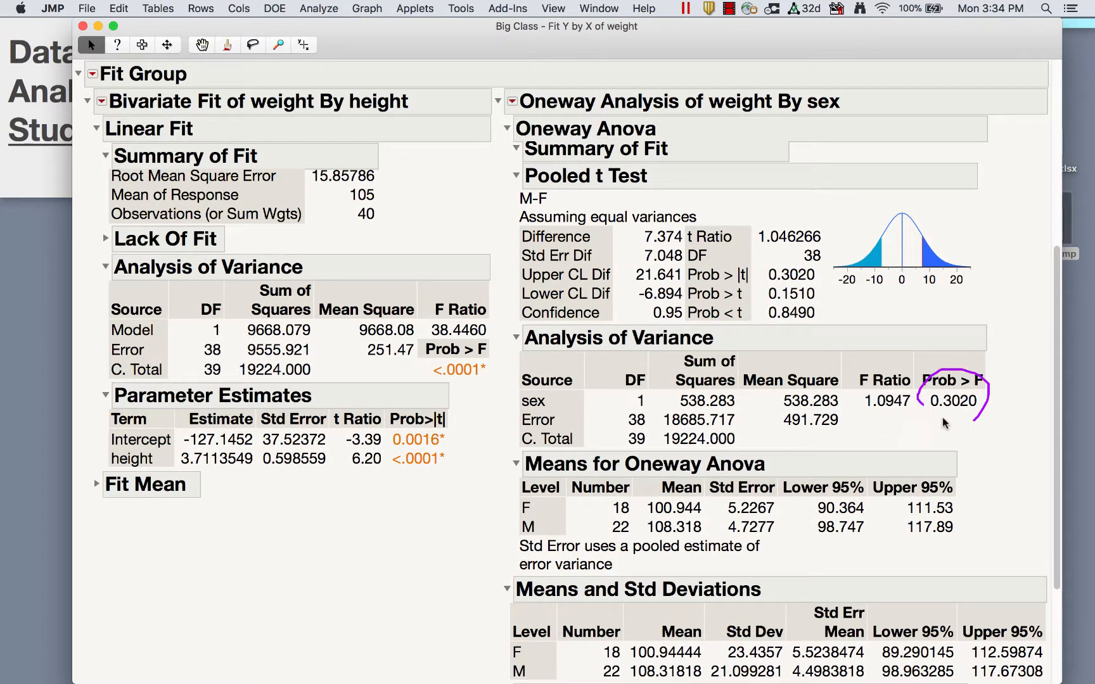
pyautogui.scroll(-3, 1016, 502)
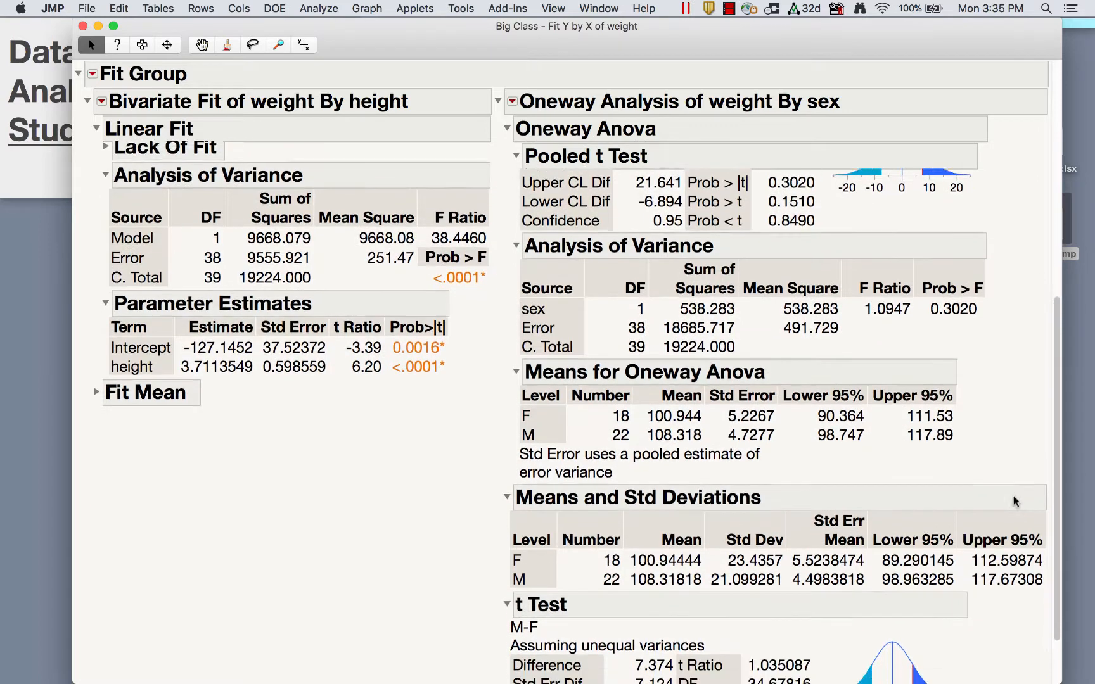
pyautogui.moveTo(986, 436)
pyautogui.mouseDown()
pyautogui.moveTo(1020, 393)
pyautogui.moveTo(729, 311)
pyautogui.moveTo(480, 381)
pyautogui.moveTo(995, 408)
pyautogui.moveTo(979, 388)
pyautogui.mouseUp()
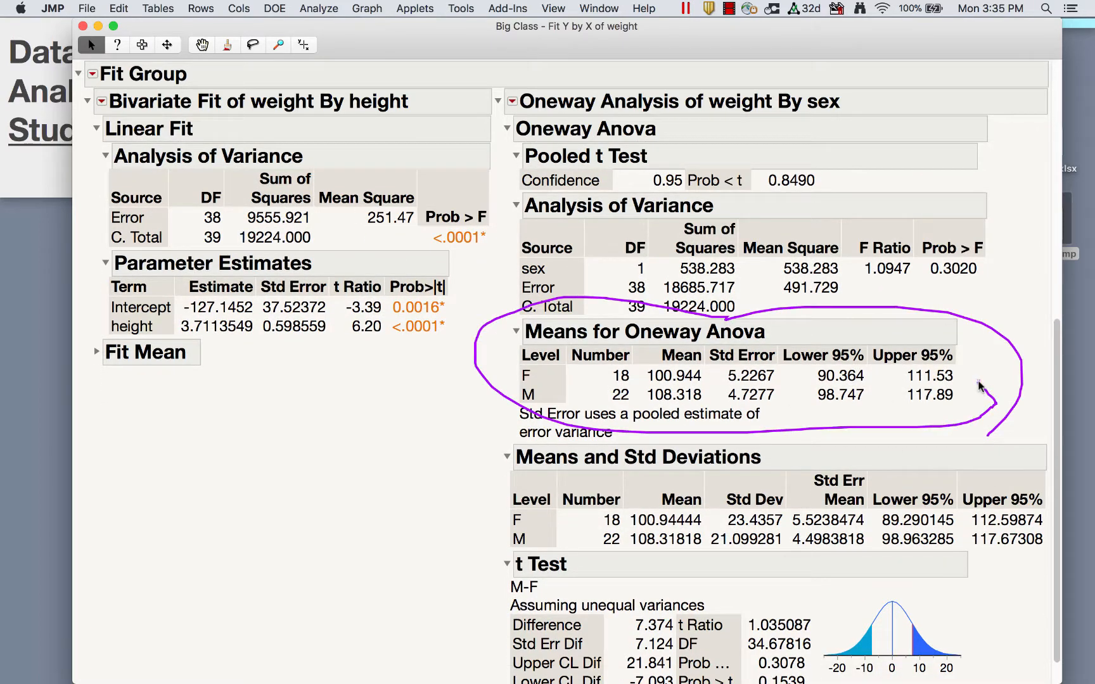
pyautogui.press('Escape')
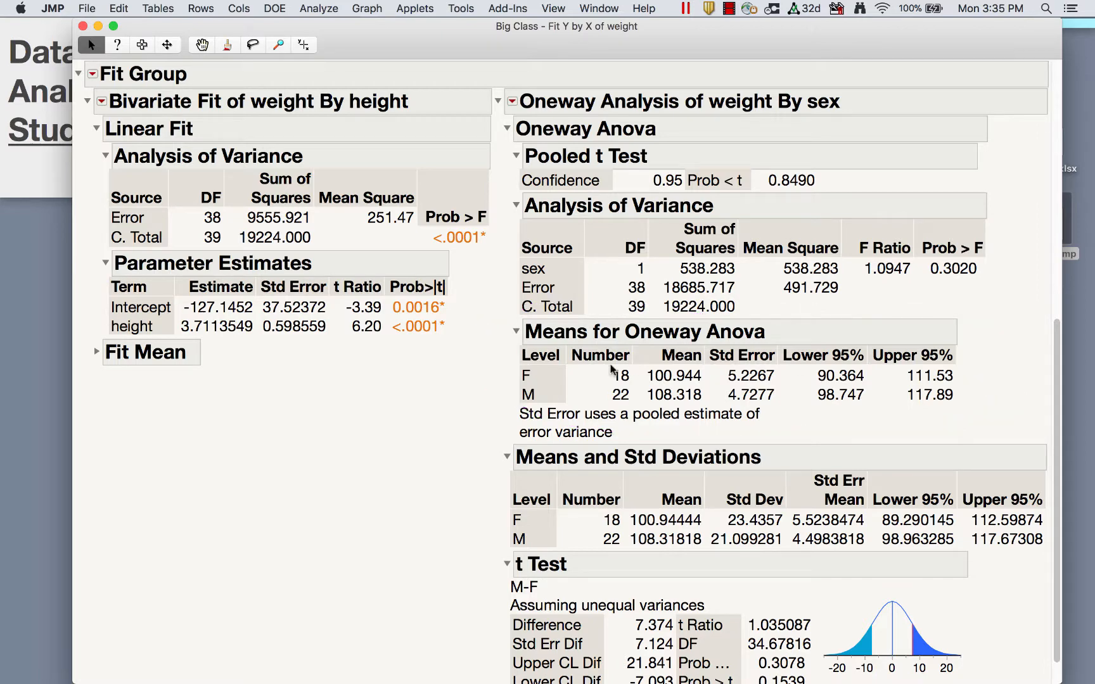
# - Compare the pooled standard errors in Means for Oneway Anova with the separate ones in Means and Std Deviations
pyautogui.moveTo(718, 388)
pyautogui.mouseDown()
pyautogui.moveTo(681, 349)
pyautogui.moveTo(624, 396)
pyautogui.moveTo(730, 371)
pyautogui.mouseUp()
pyautogui.moveTo(780, 419)
pyautogui.mouseDown()
pyautogui.moveTo(710, 358)
pyautogui.moveTo(787, 409)
pyautogui.mouseUp()
pyautogui.moveTo(824, 577)
pyautogui.mouseDown()
pyautogui.moveTo(806, 475)
pyautogui.moveTo(852, 585)
pyautogui.moveTo(865, 569)
pyautogui.mouseUp()
pyautogui.moveTo(471, 509)
pyautogui.mouseDown()
pyautogui.moveTo(507, 506)
pyautogui.moveTo(497, 514)
pyautogui.mouseUp()
pyautogui.moveTo(791, 526)
pyautogui.mouseDown()
pyautogui.moveTo(808, 537)
pyautogui.moveTo(847, 504)
pyautogui.moveTo(788, 529)
pyautogui.mouseUp()
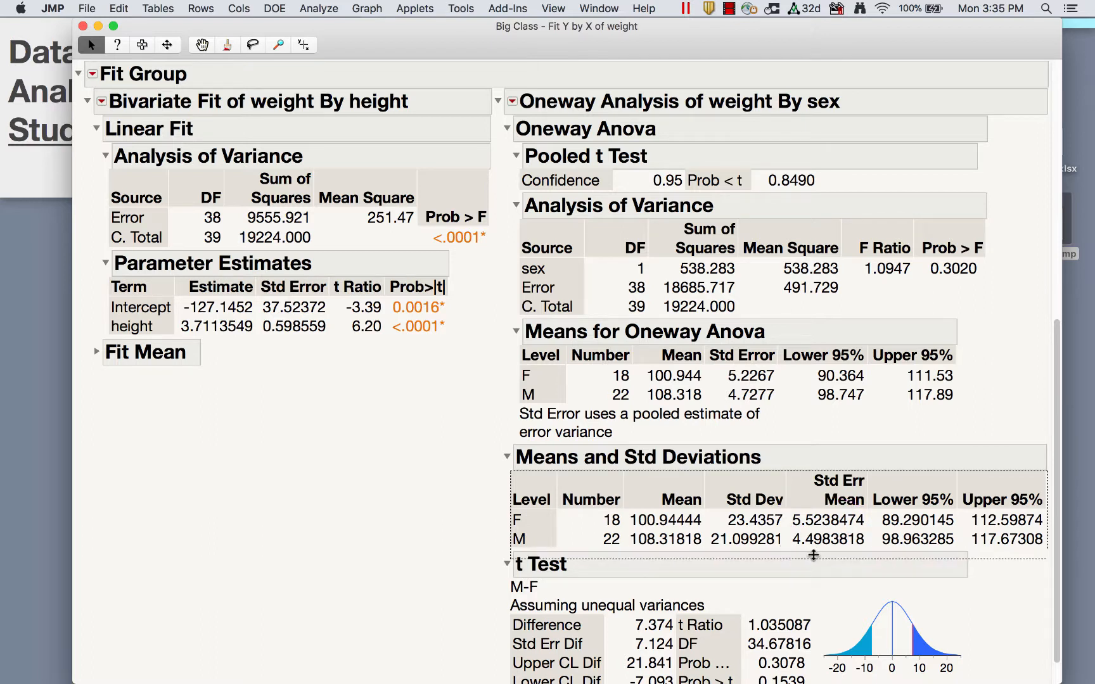
pyautogui.moveTo(821, 561)
pyautogui.mouseDown()
pyautogui.moveTo(859, 555)
pyautogui.moveTo(786, 544)
pyautogui.mouseUp()
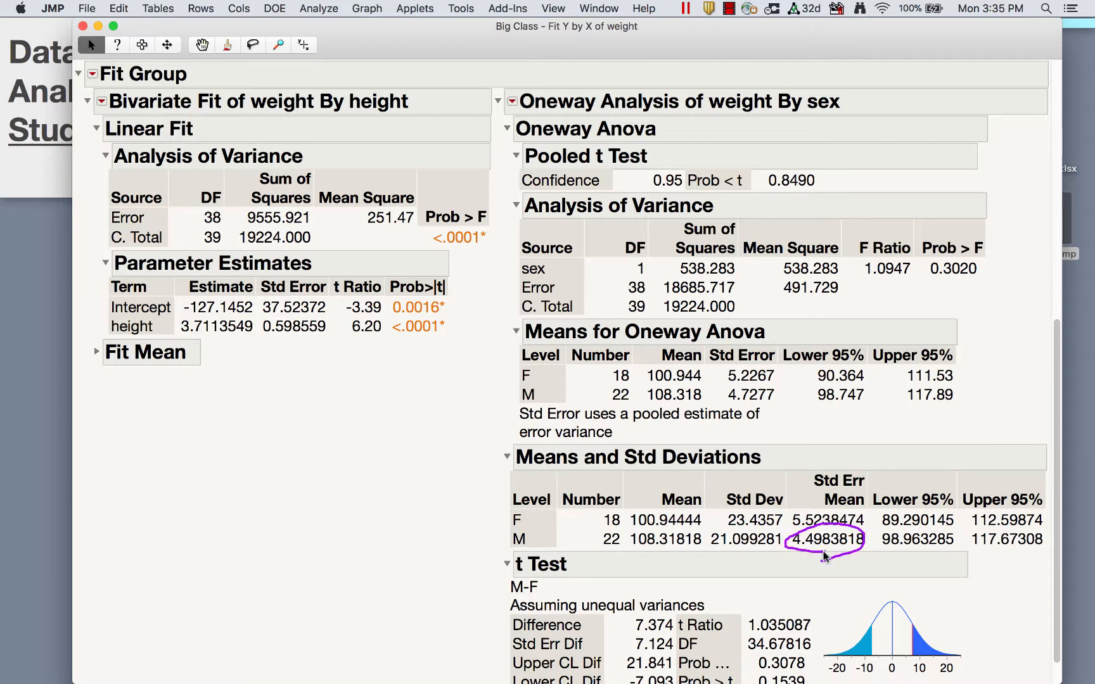
pyautogui.moveTo(796, 428)
pyautogui.mouseDown()
pyautogui.moveTo(782, 373)
pyautogui.moveTo(714, 396)
pyautogui.moveTo(793, 368)
pyautogui.moveTo(767, 360)
pyautogui.mouseUp()
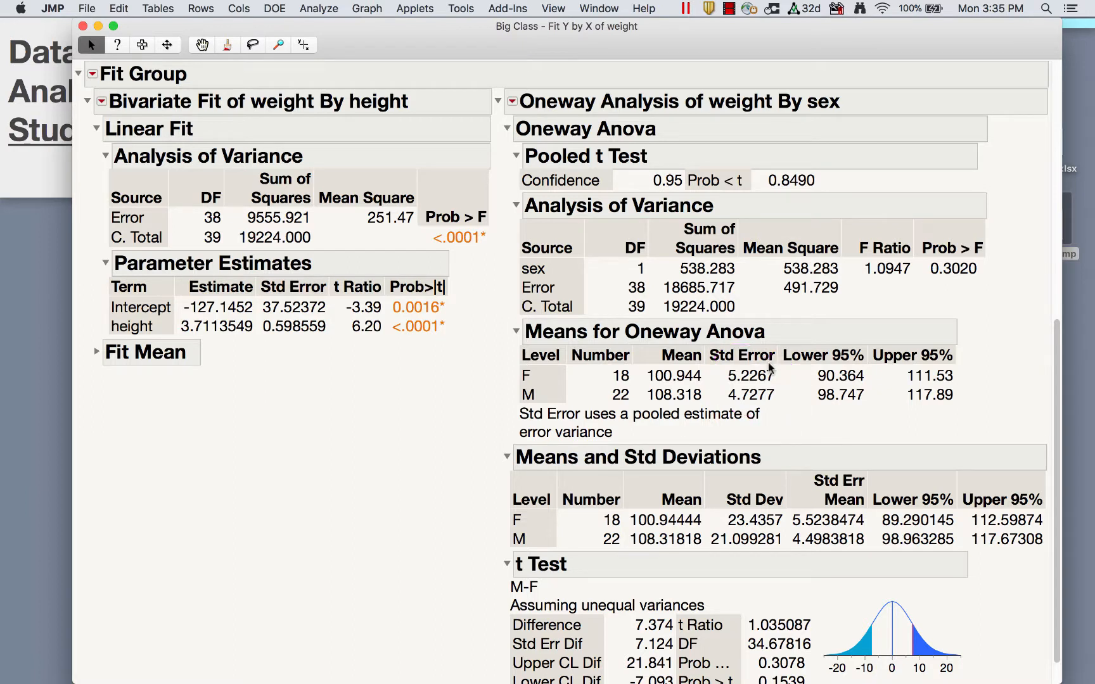
pyautogui.moveTo(721, 381)
pyautogui.mouseDown()
pyautogui.moveTo(716, 406)
pyautogui.moveTo(719, 370)
pyautogui.mouseUp()
pyautogui.moveTo(605, 372); pyautogui.dragTo(606, 393)
# - Close the Fit Y by X report of weight and return to the Big Class data table
pyautogui.scroll(10, 825, 239)
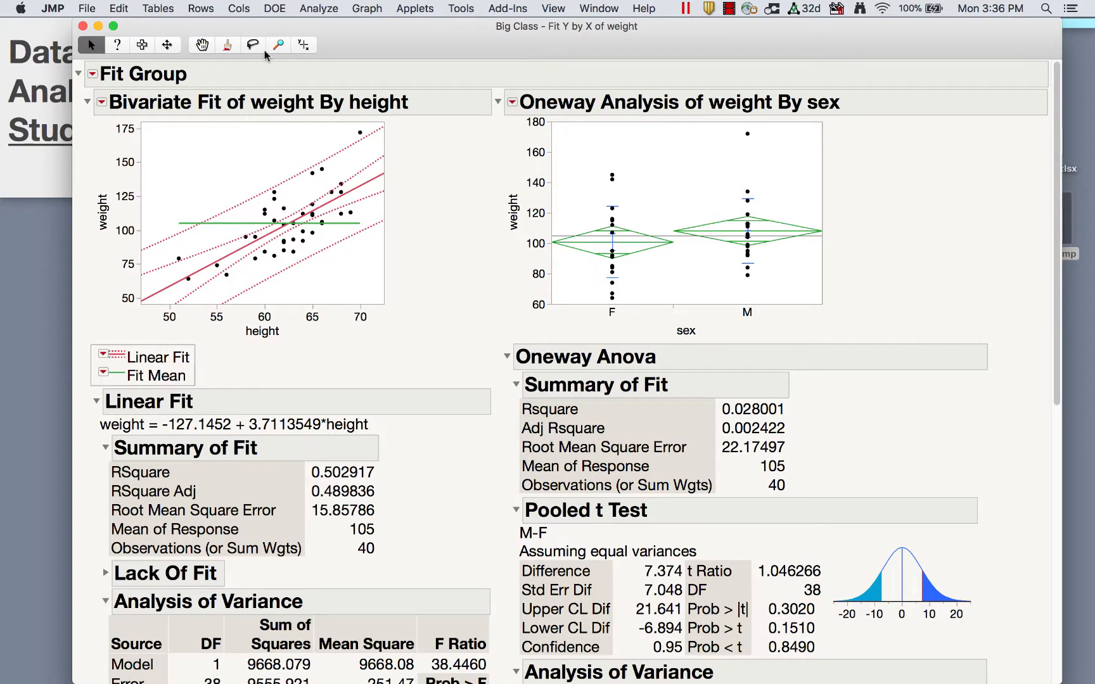
pyautogui.click(83, 25)
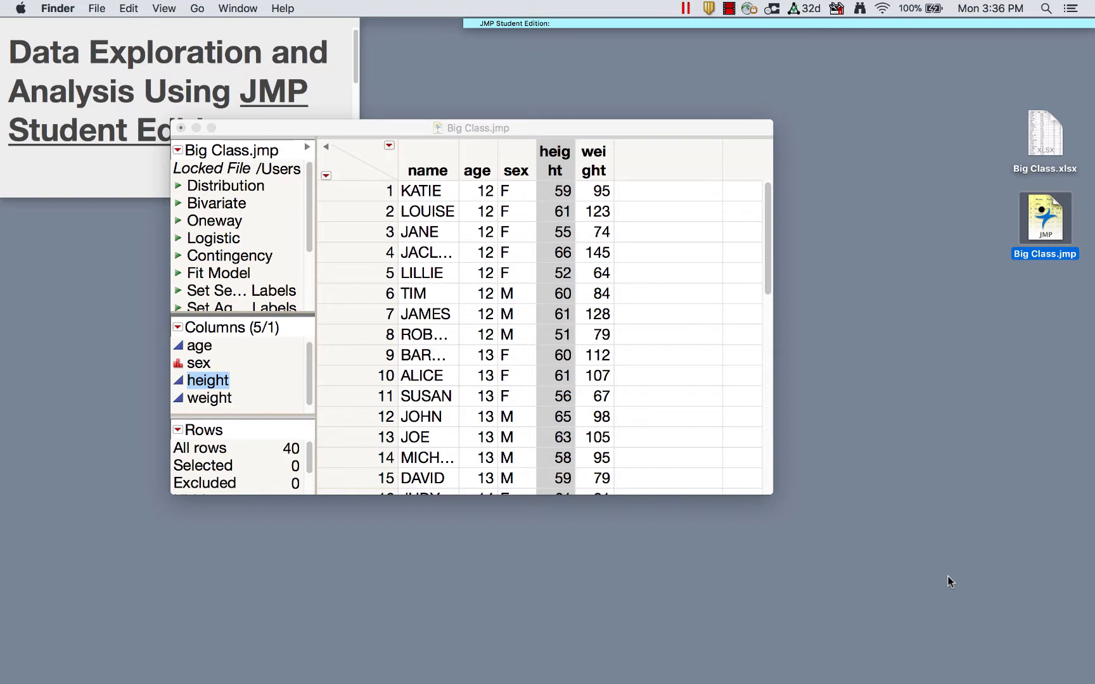
pyautogui.click(740, 131)
# - Launch the Hypothesis Test for Two Means calculator with Raw Data as the input method
pyautogui.click(644, 9)
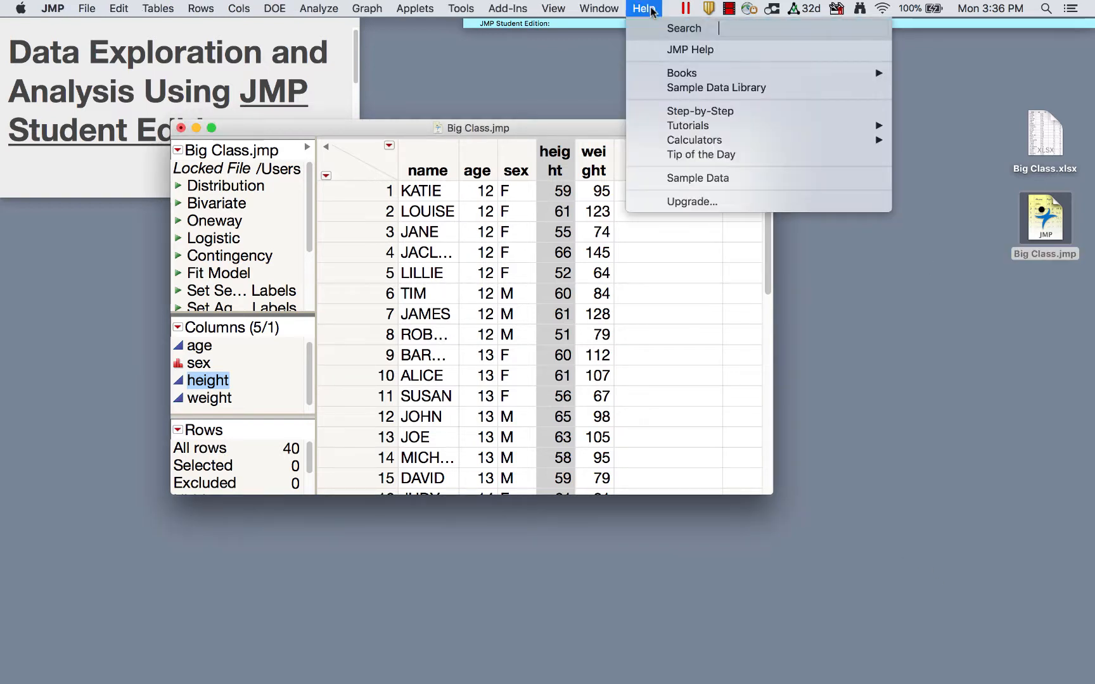
pyautogui.moveTo(722, 141)
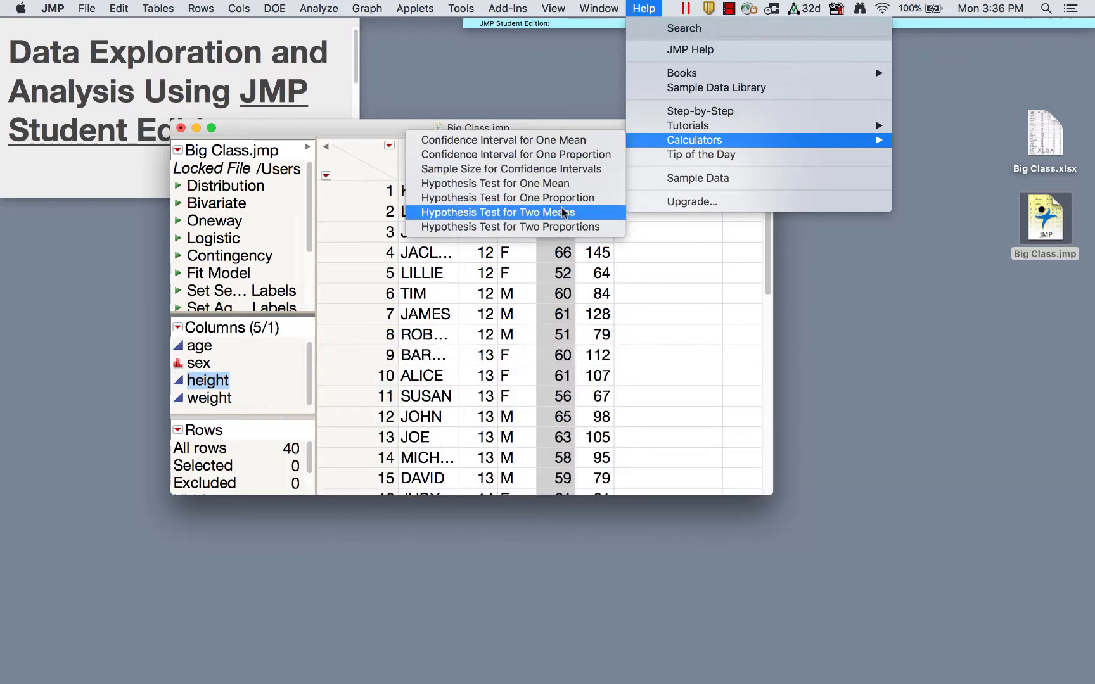
pyautogui.click(561, 211)
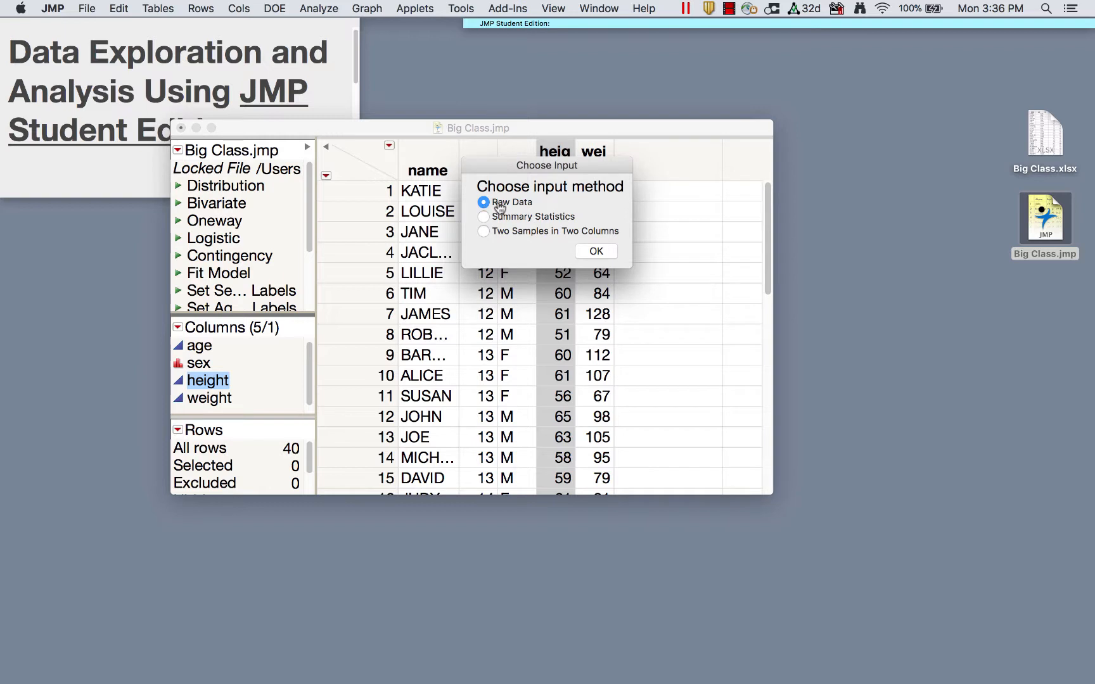
pyautogui.click(579, 217)
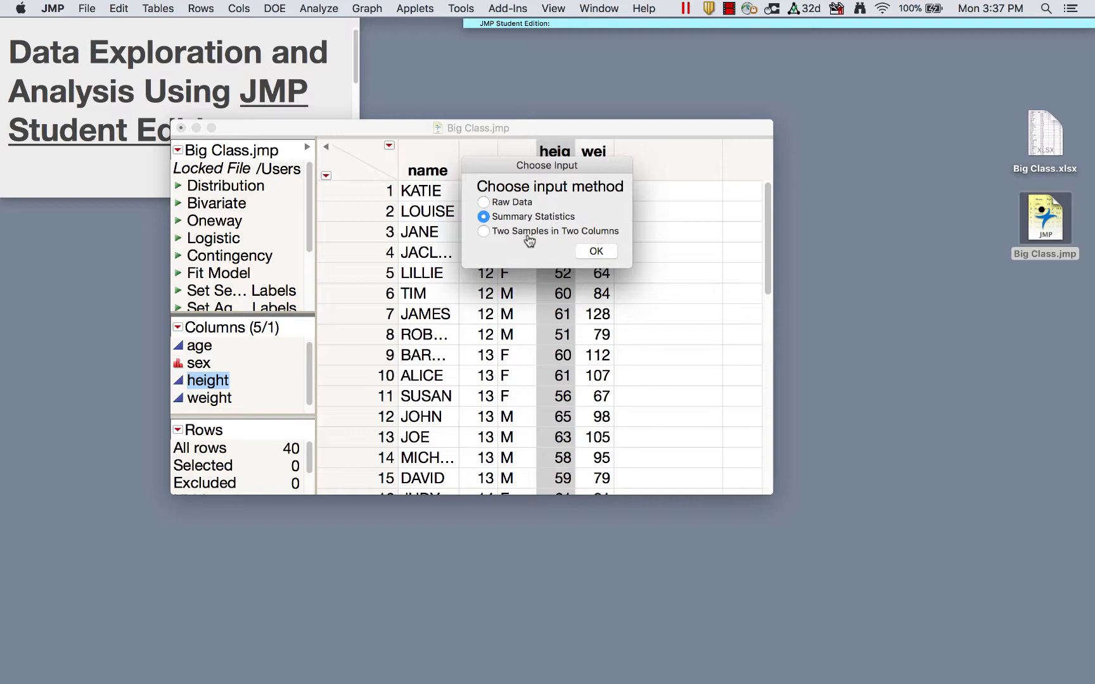
pyautogui.click(483, 202)
pyautogui.click(594, 251)
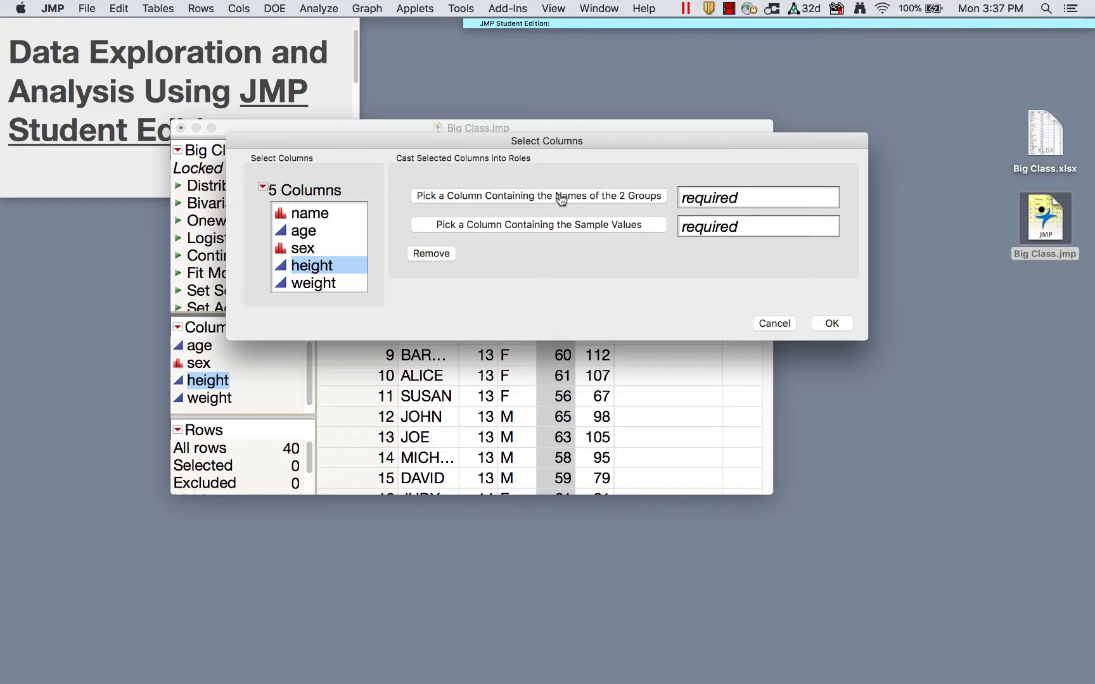
# - Assign sex as the column naming the two groups and weight as the sample values, and run the calculator
pyautogui.click(307, 248)
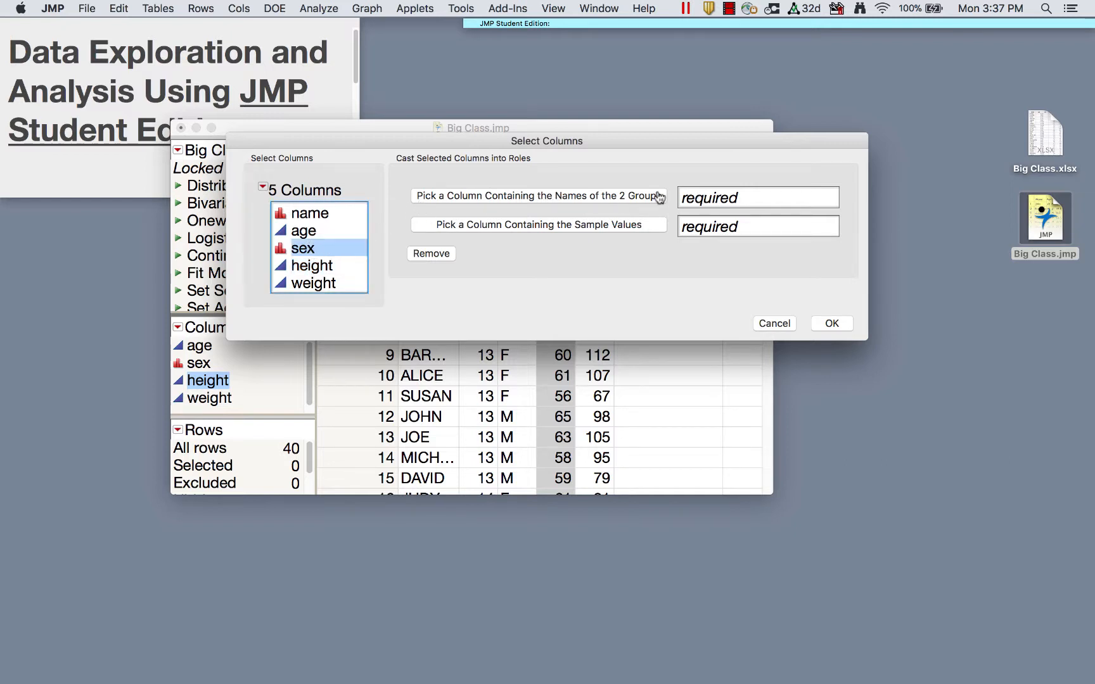
pyautogui.click(658, 198)
pyautogui.click(311, 282)
pyautogui.click(454, 224)
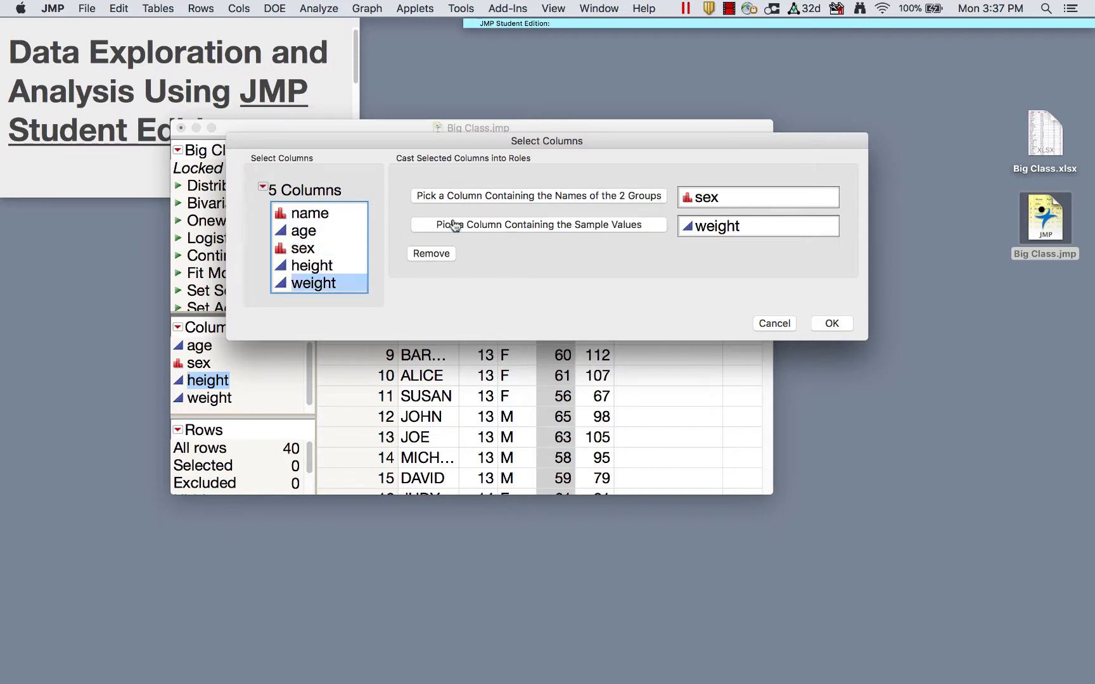
pyautogui.click(832, 323)
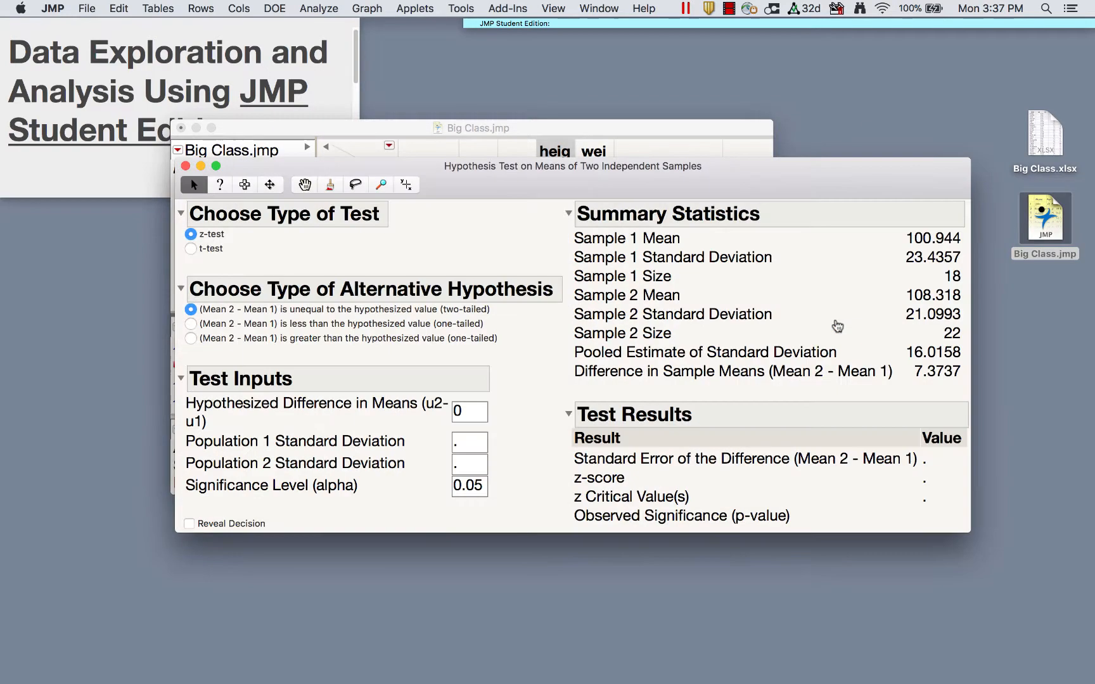
# - Compare the inputs required by the z-test and the t-test, and set the test type to t-test
pyautogui.moveTo(794, 188); pyautogui.dragTo(751, 98)
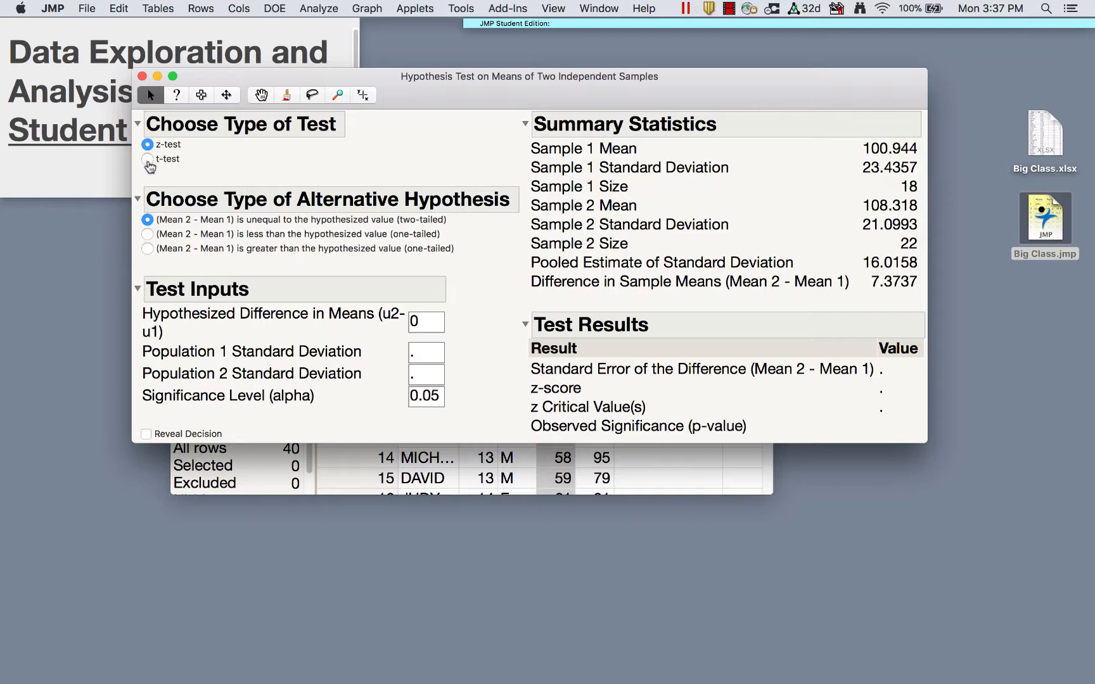
pyautogui.click(147, 160)
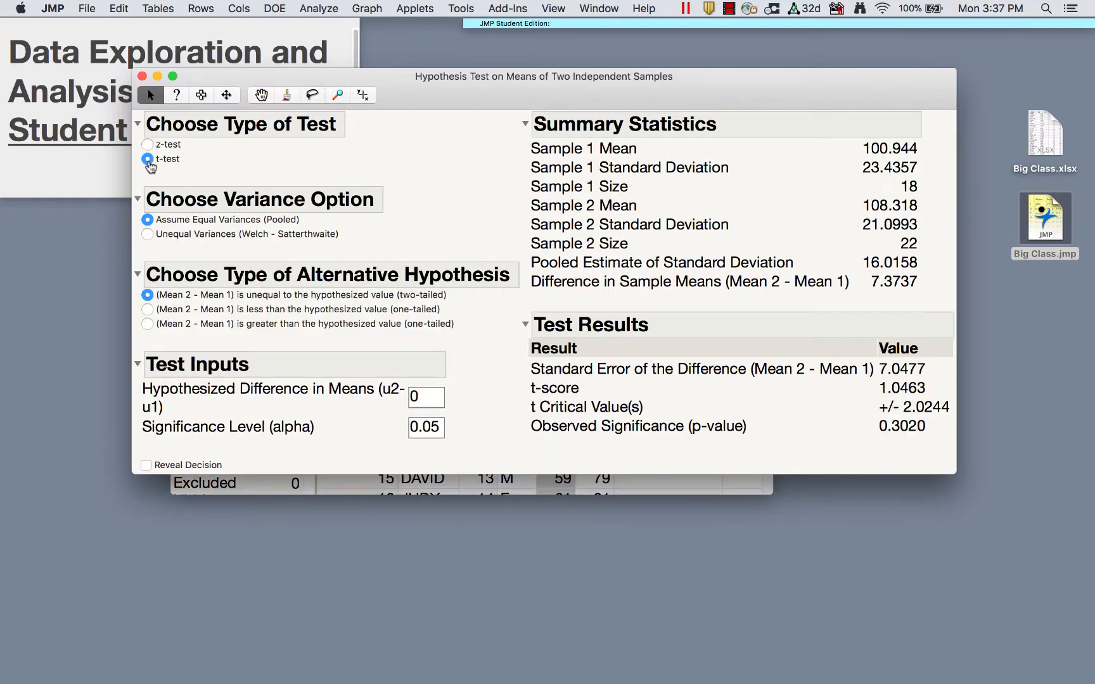
pyautogui.click(148, 144)
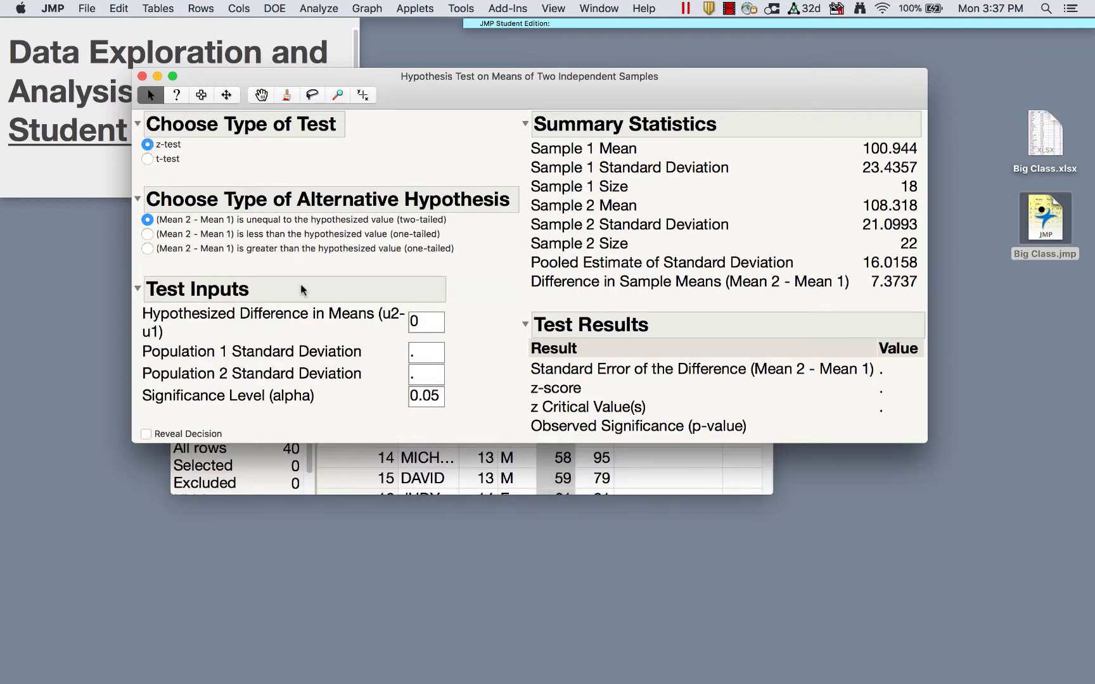
pyautogui.moveTo(474, 376)
pyautogui.mouseDown()
pyautogui.moveTo(378, 336)
pyautogui.moveTo(481, 346)
pyautogui.moveTo(441, 327)
pyautogui.mouseUp()
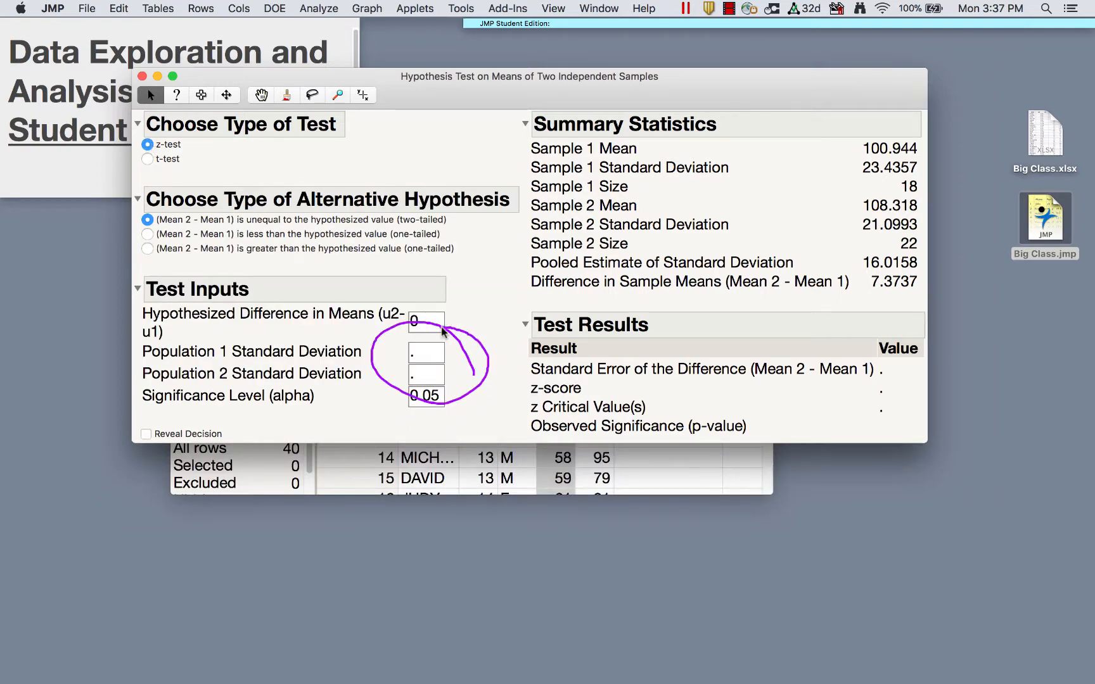
pyautogui.click(149, 160)
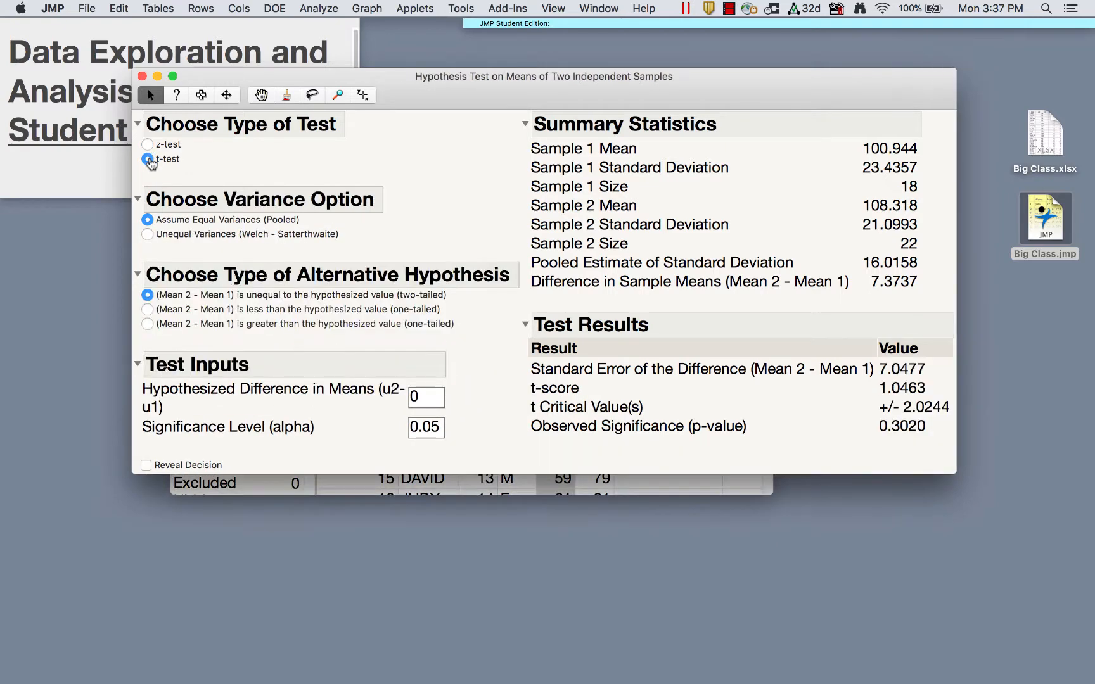
pyautogui.click(147, 144)
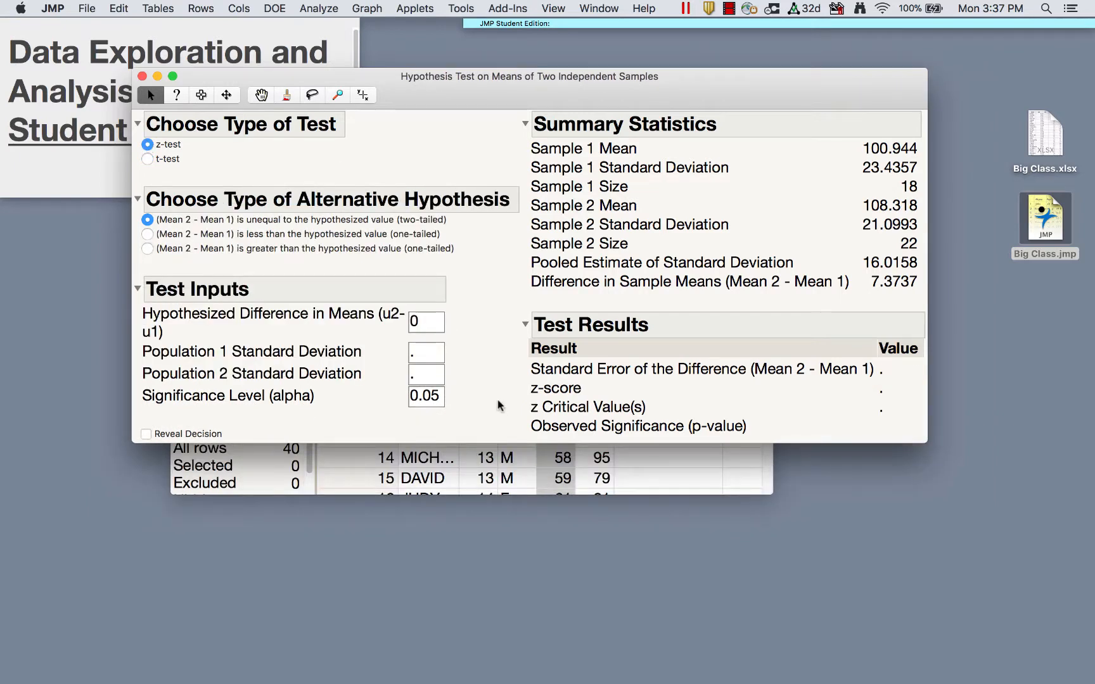
pyautogui.moveTo(496, 388)
pyautogui.mouseDown()
pyautogui.moveTo(400, 308)
pyautogui.moveTo(467, 335)
pyautogui.mouseUp()
pyautogui.click(147, 160)
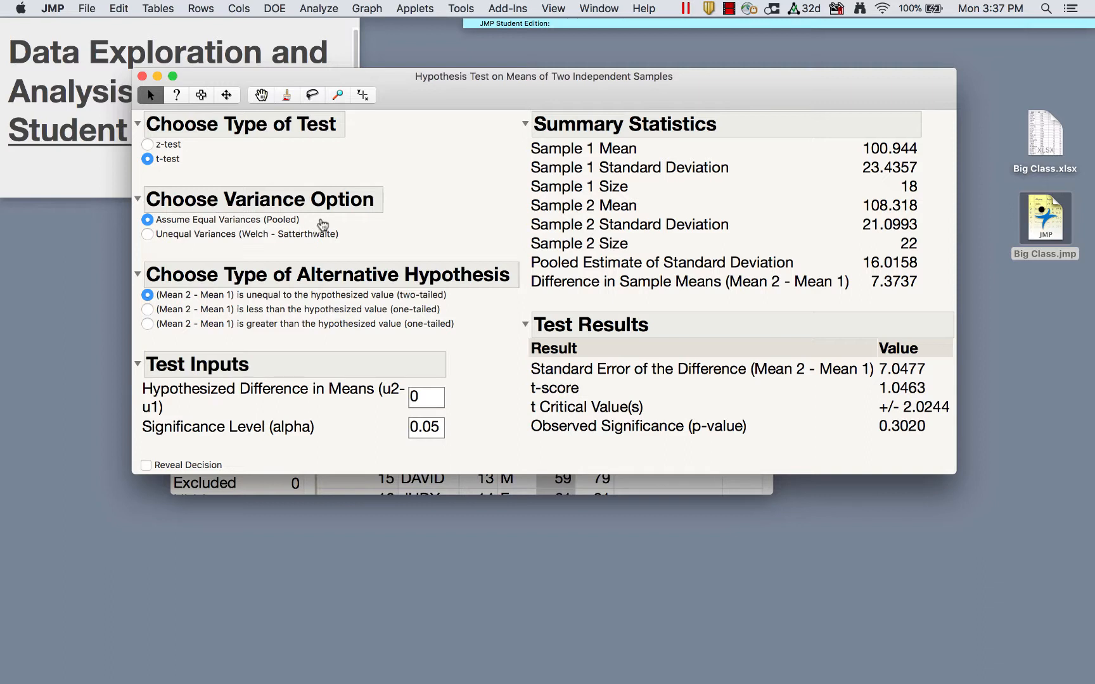
# - Compare the t-test under Unequal Variances (Welch - Satterthwaite) with Assume Equal Variances (Pooled), leaving the pooled option selected
pyautogui.moveTo(374, 246)
pyautogui.mouseDown()
pyautogui.moveTo(355, 229)
pyautogui.moveTo(195, 219)
pyautogui.moveTo(355, 233)
pyautogui.mouseUp()
pyautogui.click(254, 235)
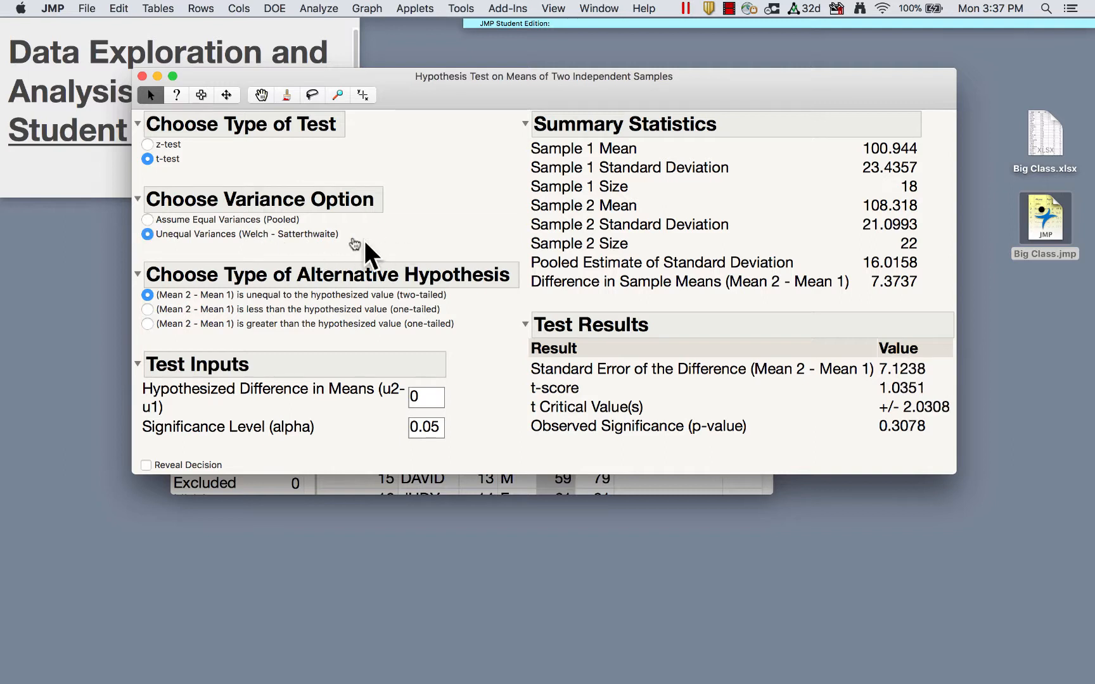
pyautogui.click(147, 221)
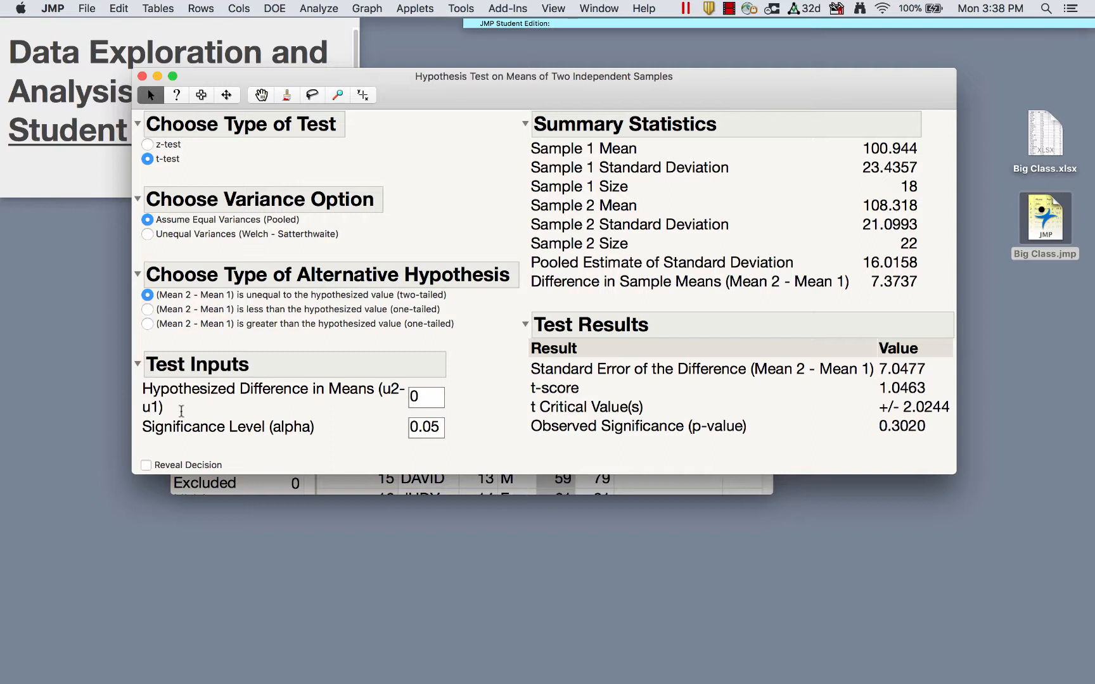
pyautogui.click(431, 396)
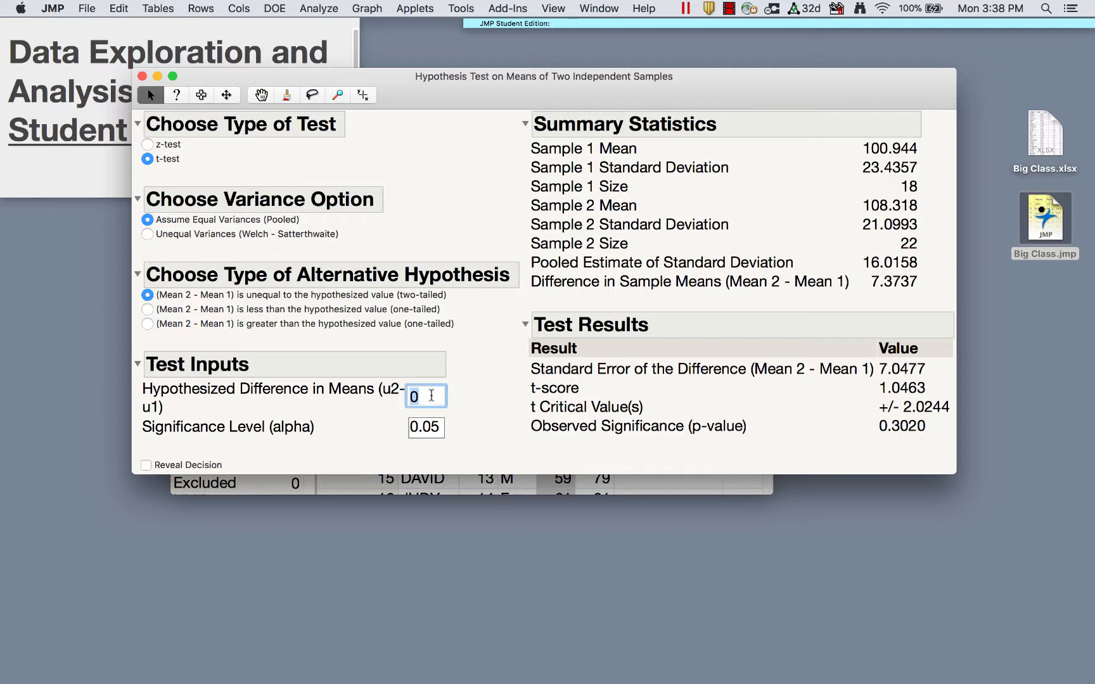
pyautogui.moveTo(481, 436); pyautogui.dragTo(449, 429)
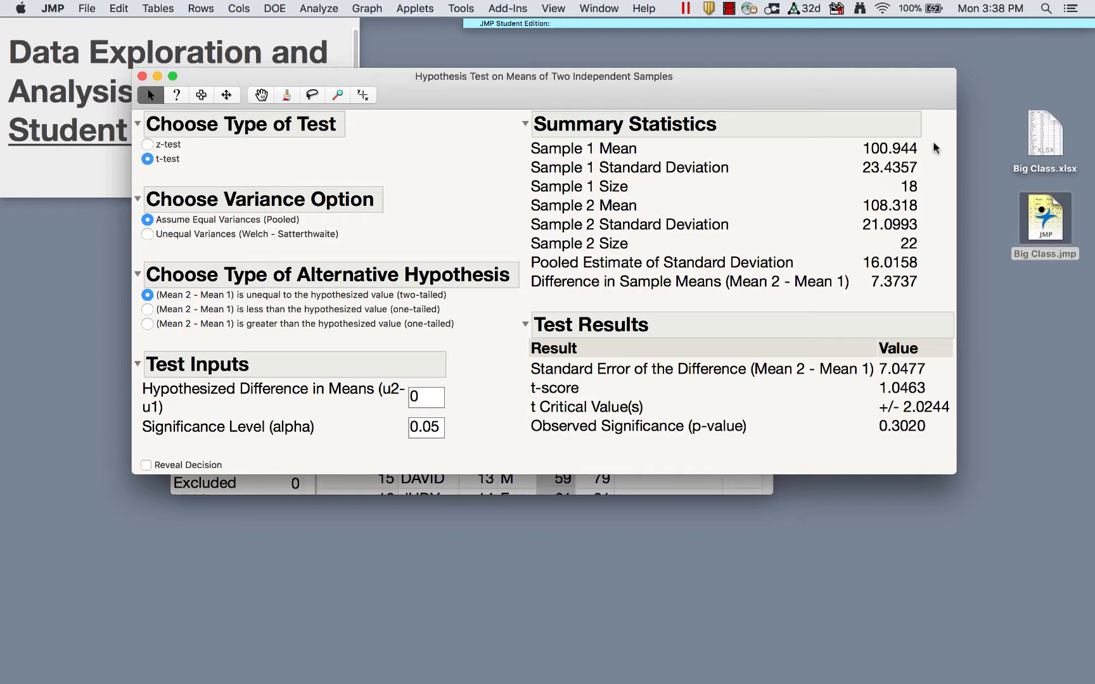
# - Review the summary statistics of both samples, the standard error, t-score, critical values and p-value of the weight comparison
pyautogui.moveTo(941, 134)
pyautogui.mouseDown()
pyautogui.moveTo(921, 141)
pyautogui.moveTo(929, 145)
pyautogui.mouseUp()
pyautogui.moveTo(932, 196); pyautogui.dragTo(911, 206)
pyautogui.moveTo(939, 290)
pyautogui.mouseDown()
pyautogui.moveTo(890, 271)
pyautogui.moveTo(948, 299)
pyautogui.moveTo(928, 266)
pyautogui.moveTo(857, 279)
pyautogui.moveTo(941, 247)
pyautogui.moveTo(909, 246)
pyautogui.mouseUp()
pyautogui.moveTo(569, 295)
pyautogui.mouseDown()
pyautogui.moveTo(522, 374)
pyautogui.moveTo(923, 336)
pyautogui.mouseUp()
pyautogui.moveTo(943, 362)
pyautogui.mouseDown()
pyautogui.moveTo(861, 368)
pyautogui.moveTo(930, 368)
pyautogui.mouseUp()
pyautogui.moveTo(939, 382)
pyautogui.mouseDown()
pyautogui.moveTo(860, 393)
pyautogui.moveTo(937, 384)
pyautogui.moveTo(874, 430)
pyautogui.moveTo(949, 399)
pyautogui.moveTo(884, 402)
pyautogui.mouseUp()
pyautogui.moveTo(874, 424)
pyautogui.mouseDown()
pyautogui.moveTo(954, 422)
pyautogui.moveTo(870, 415)
pyautogui.mouseUp()
# - Reveal the decision of the two-sample t-test and close the calculator
pyautogui.moveTo(219, 442)
pyautogui.mouseDown()
pyautogui.moveTo(191, 442)
pyautogui.moveTo(165, 470)
pyautogui.moveTo(235, 452)
pyautogui.mouseUp()
pyautogui.click(147, 466)
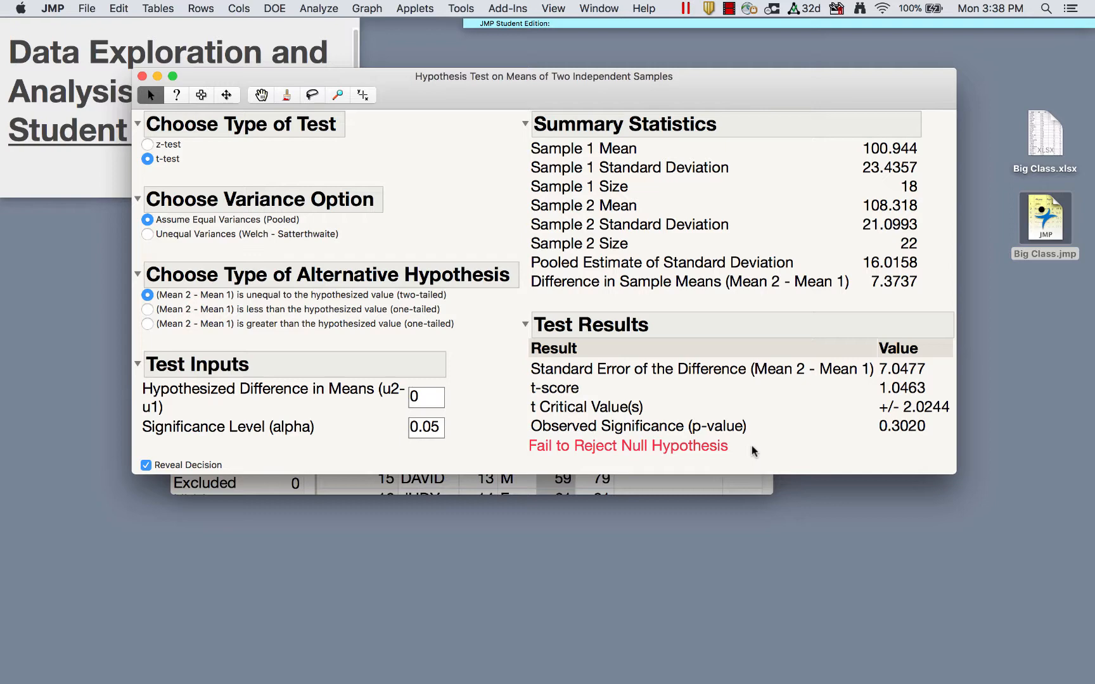
pyautogui.click(143, 77)
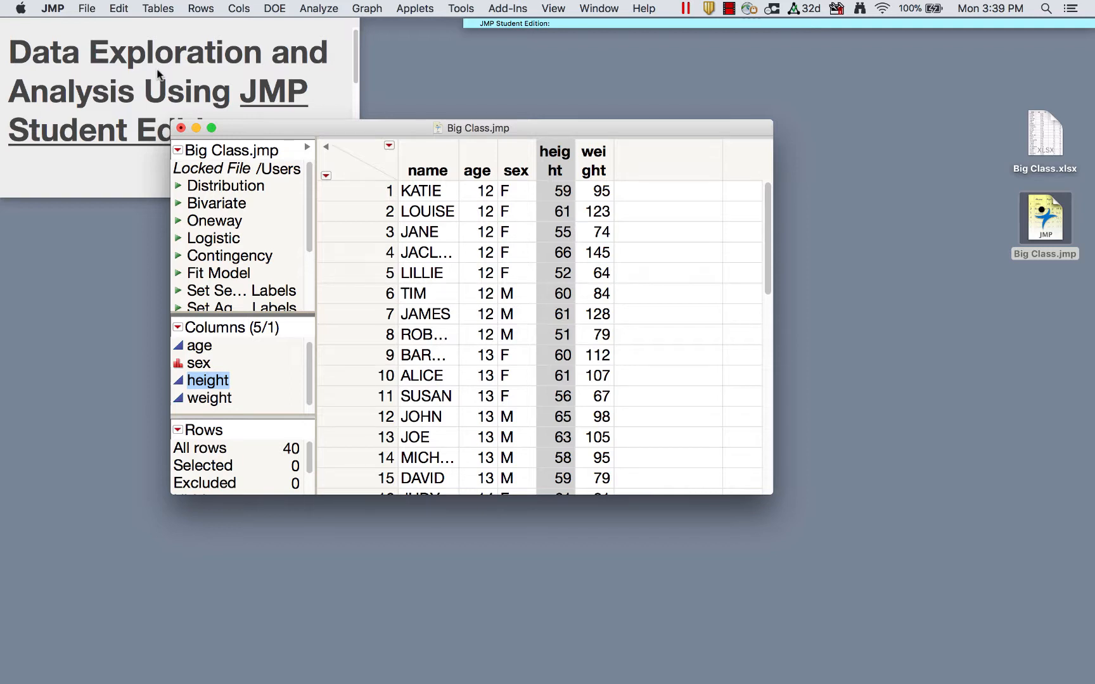
# - Launch the Hypothesis Test for Two Means calculator with Summary Statistics as the input method
pyautogui.click(646, 9)
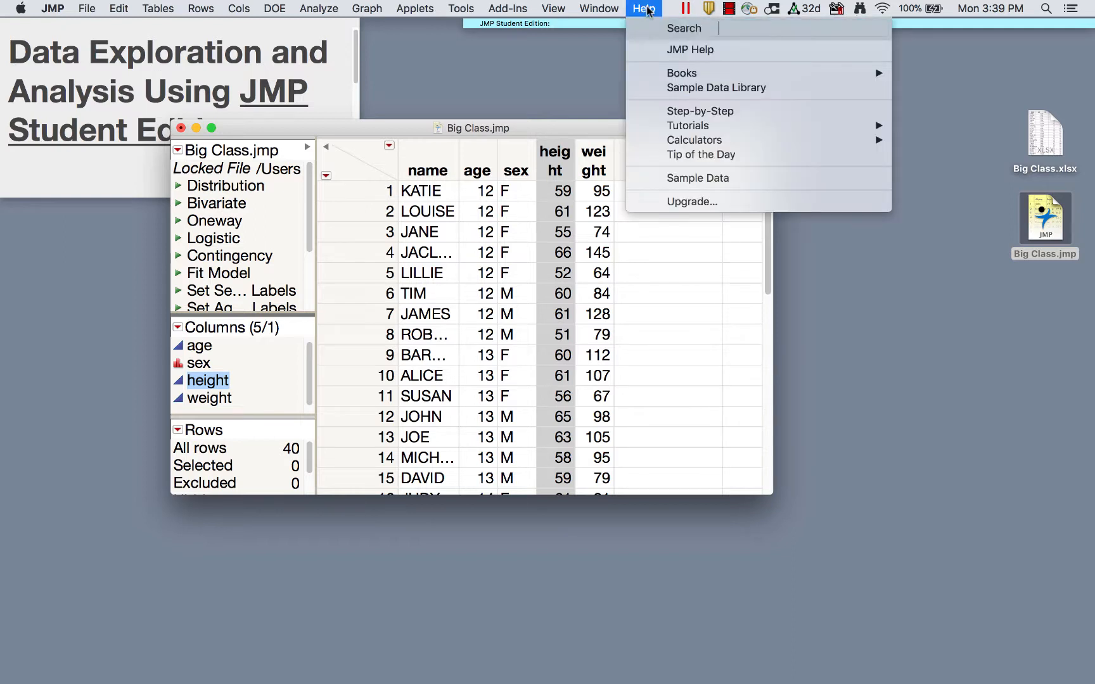
pyautogui.moveTo(693, 139)
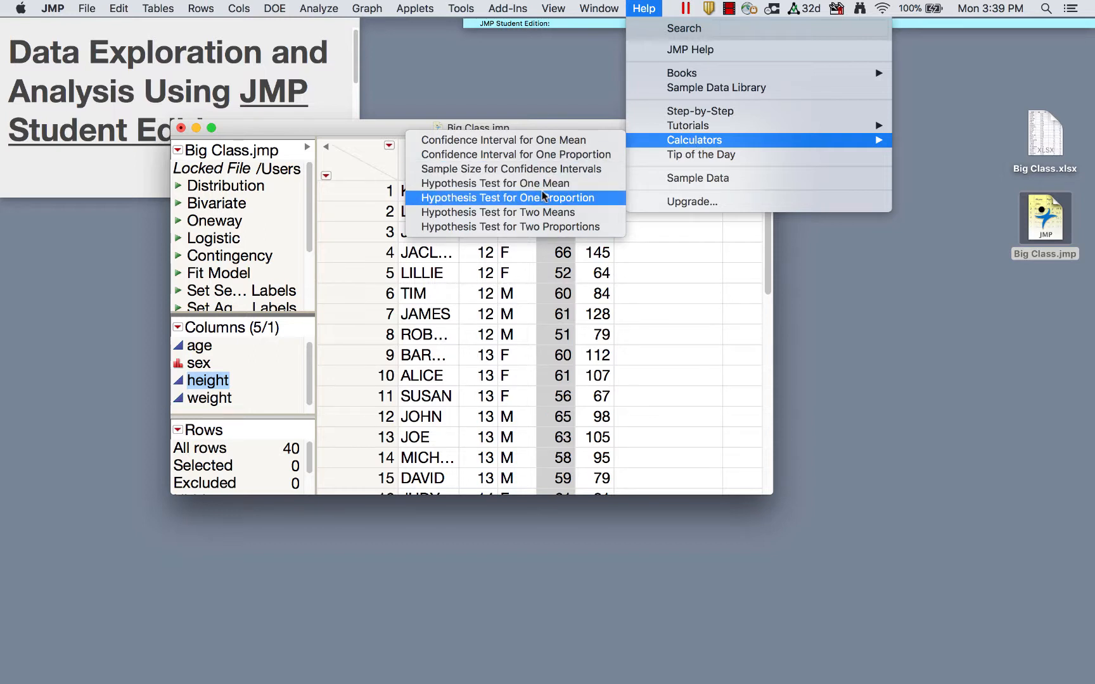
pyautogui.click(550, 211)
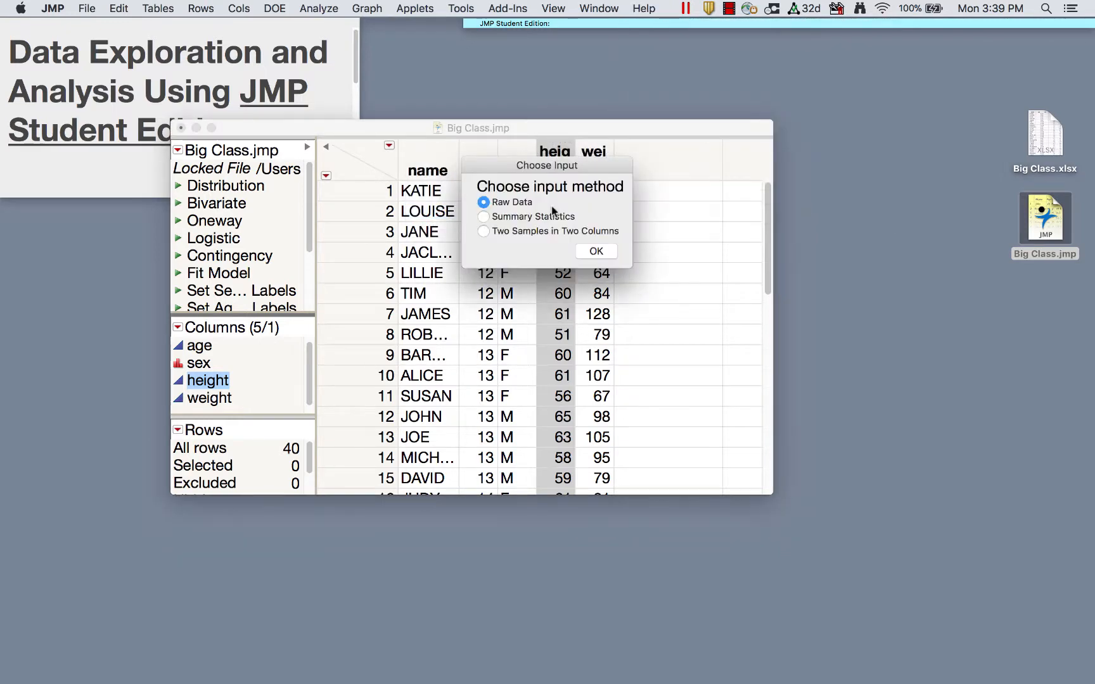
pyautogui.click(526, 218)
pyautogui.click(599, 252)
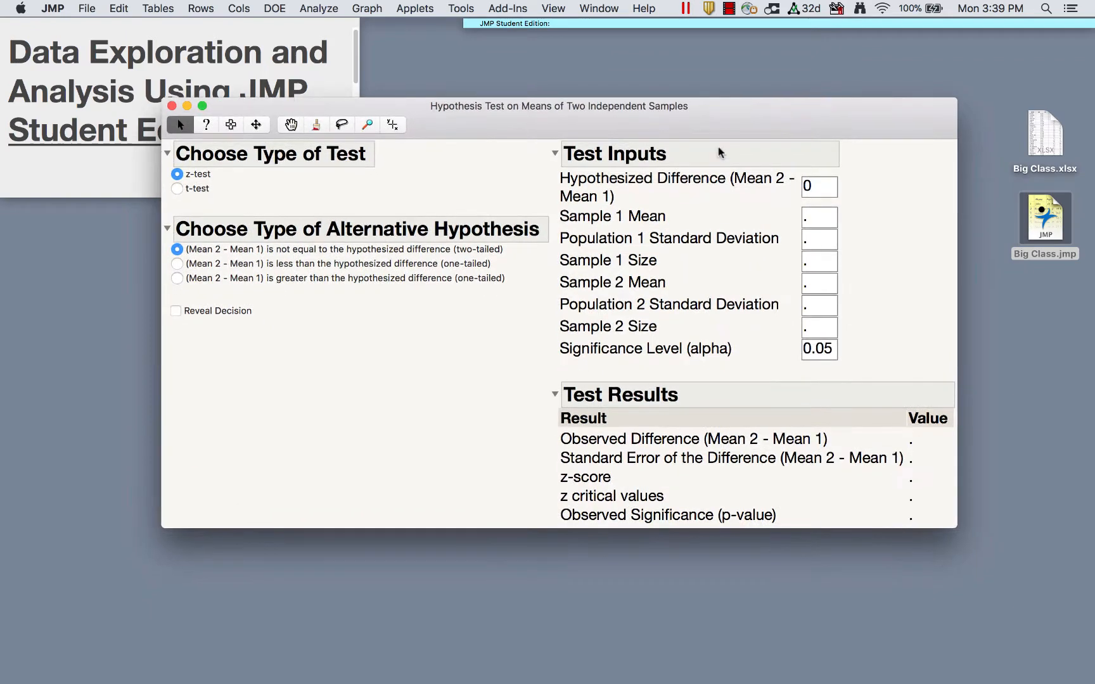
# - Examine the summary inputs required by the z-test and the t-test, and close the calculator without entering values
pyautogui.click(814, 216)
pyautogui.click(819, 244)
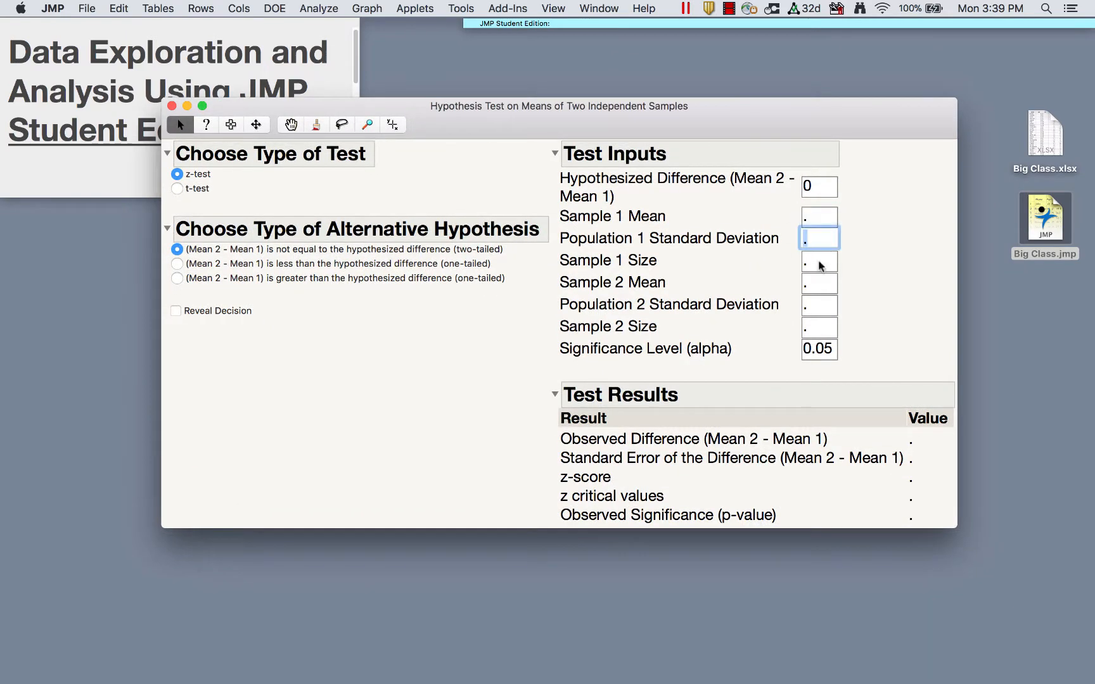
pyautogui.click(819, 261)
pyautogui.click(820, 284)
pyautogui.click(821, 305)
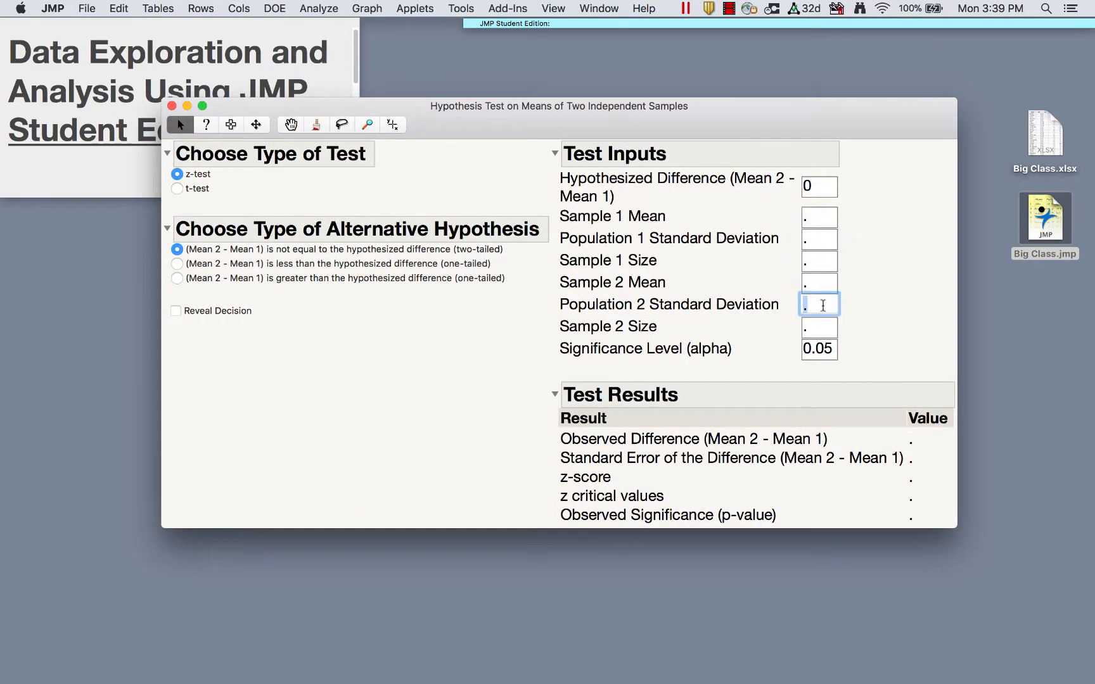
pyautogui.click(178, 189)
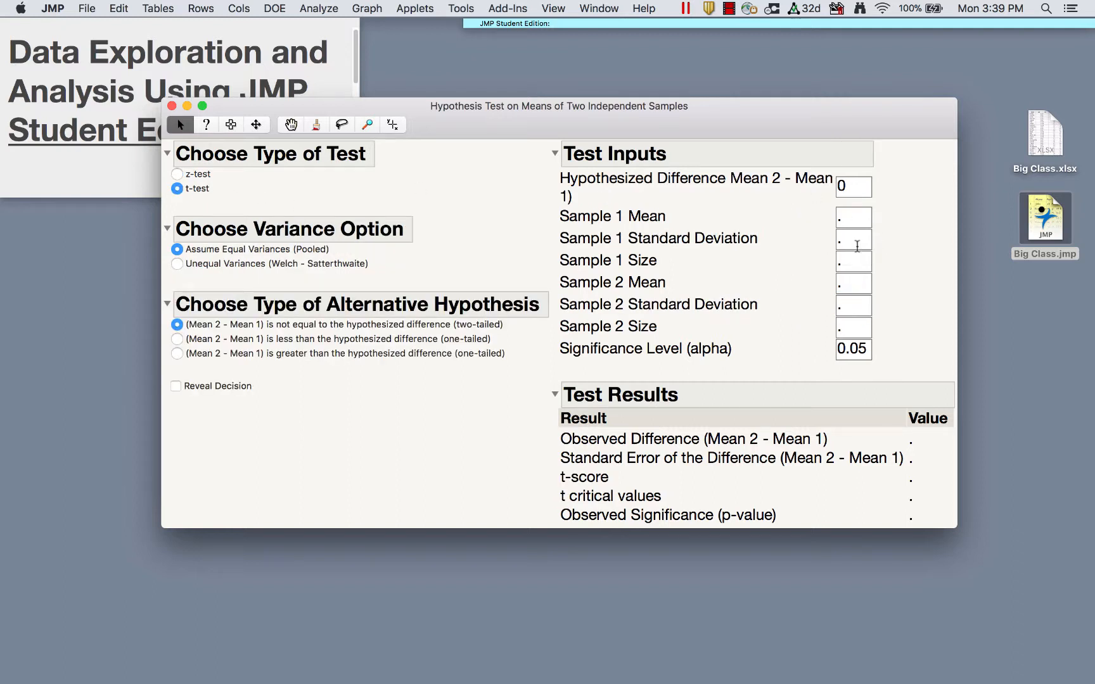
pyautogui.click(859, 243)
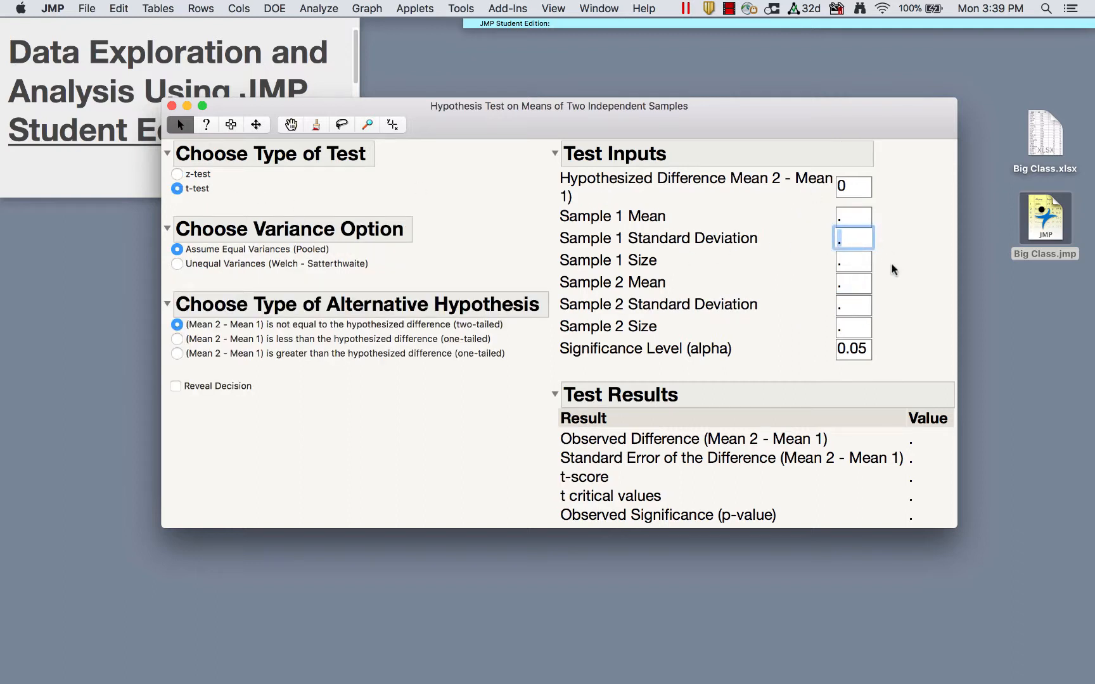
pyautogui.click(171, 105)
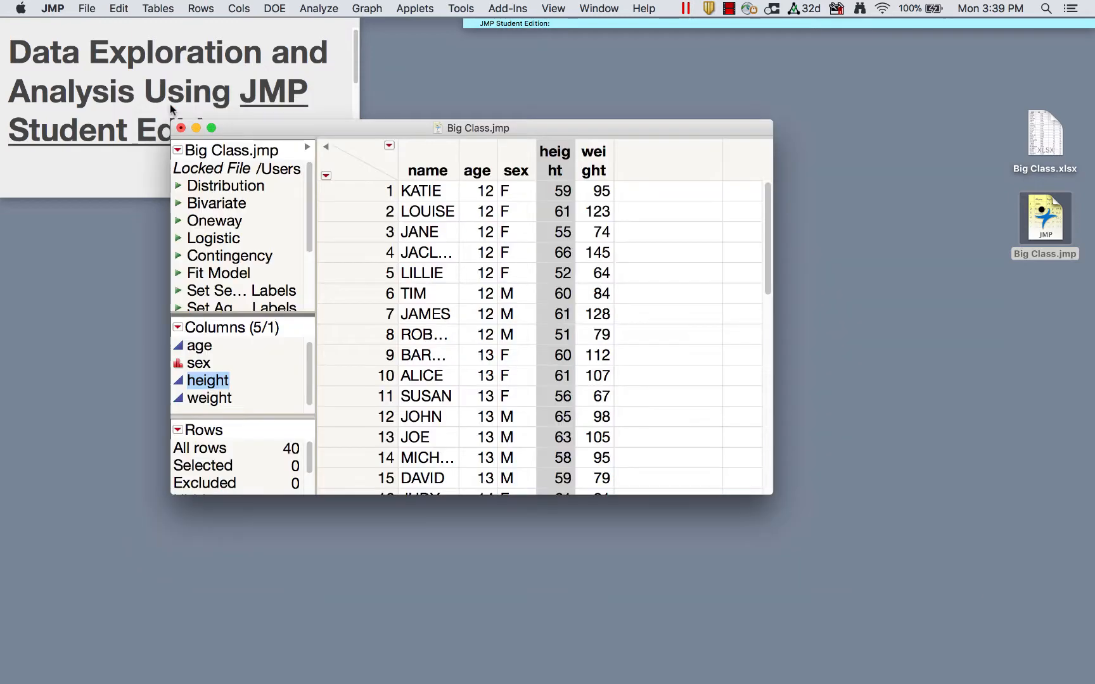
# - Look through the built-in tutorials and the graph platforms available for the Big Class data table
pyautogui.click(644, 8)
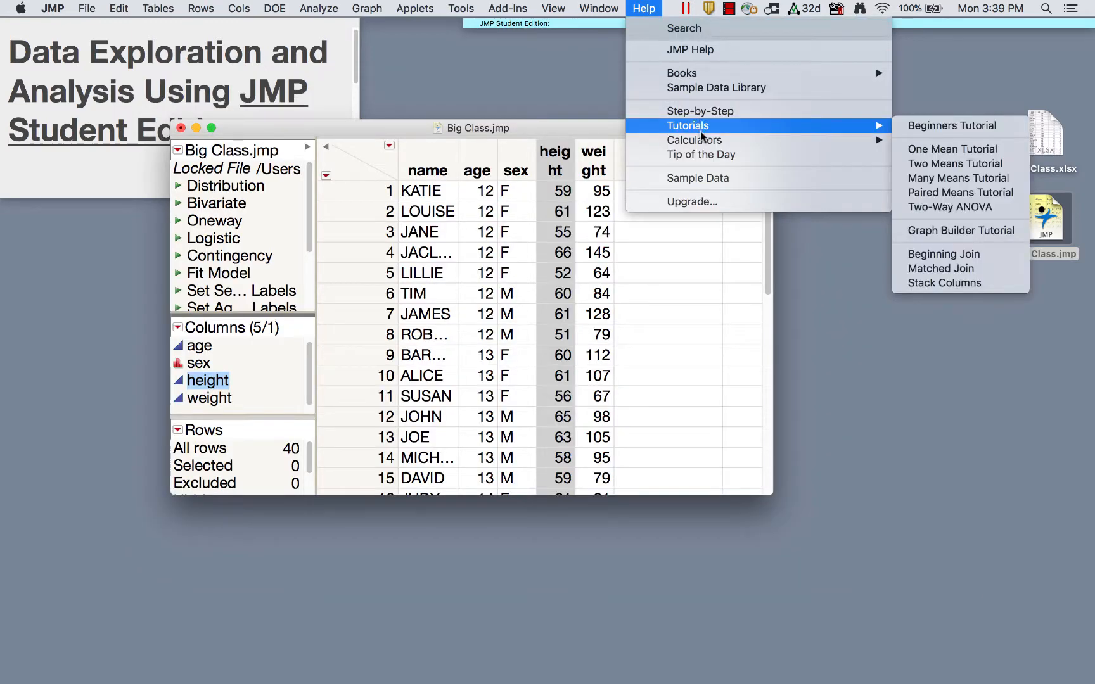
pyautogui.click(542, 43)
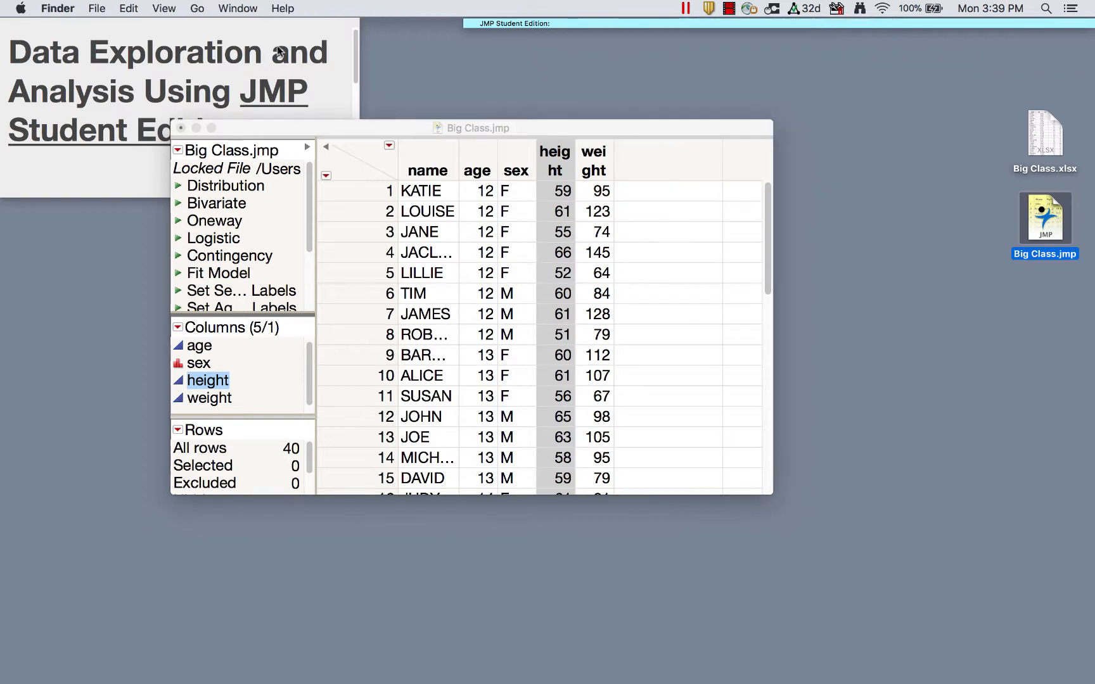
pyautogui.click(548, 143)
pyautogui.click(367, 7)
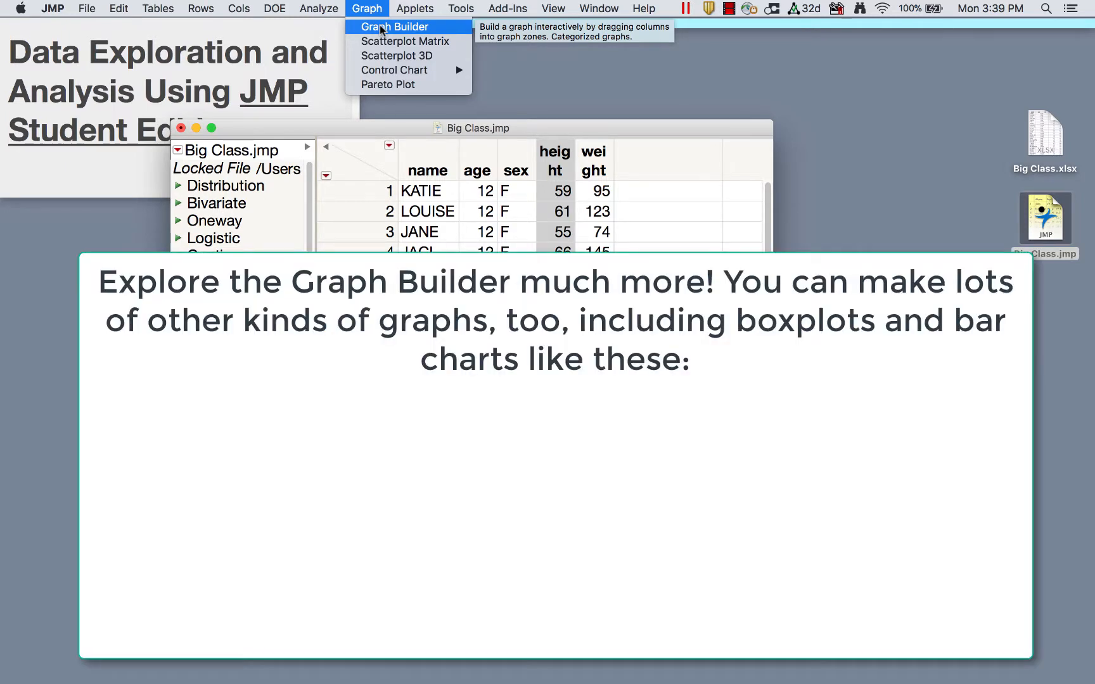
# - Open the Matched Pairs analysis to view its column roles and close it without running it
pyautogui.moveTo(329, 14)
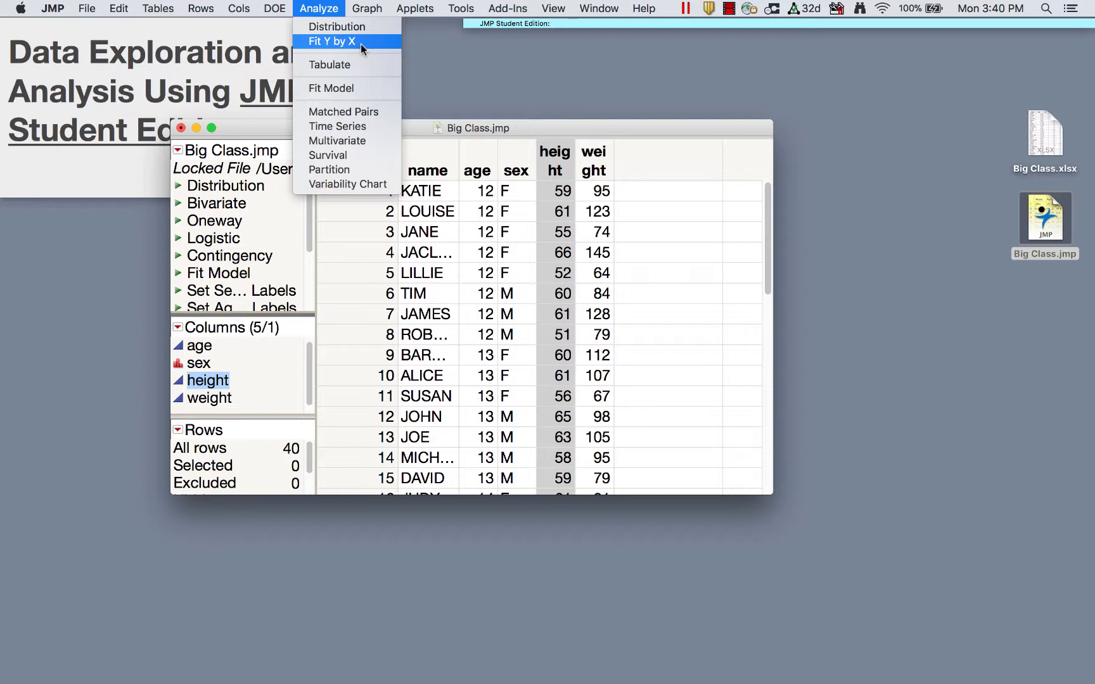
pyautogui.click(367, 117)
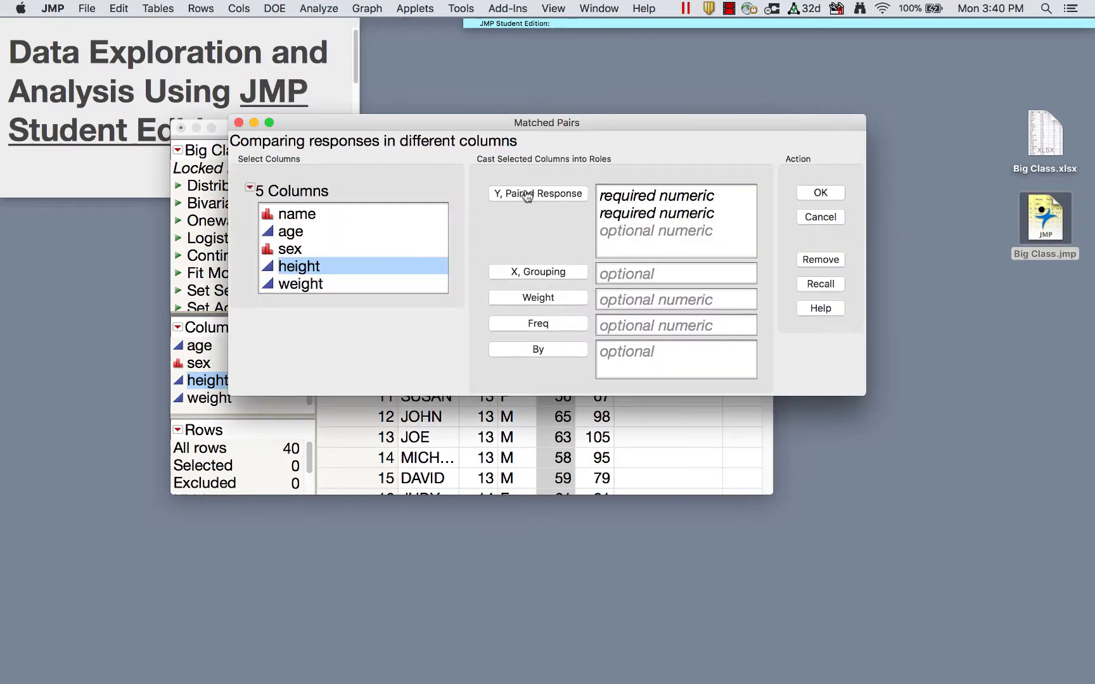
pyautogui.click(239, 122)
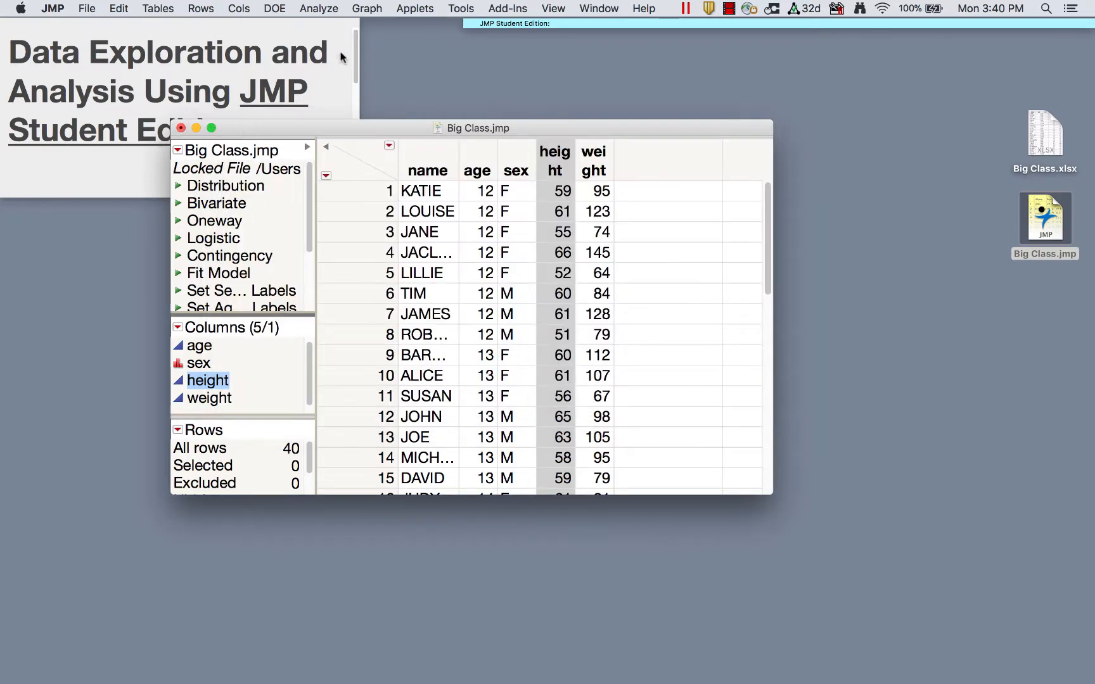
# - Look through the available teaching applets, from the distribution calculator to Demonstrate Regression and ANOVA, without launching any
pyautogui.click(406, 9)
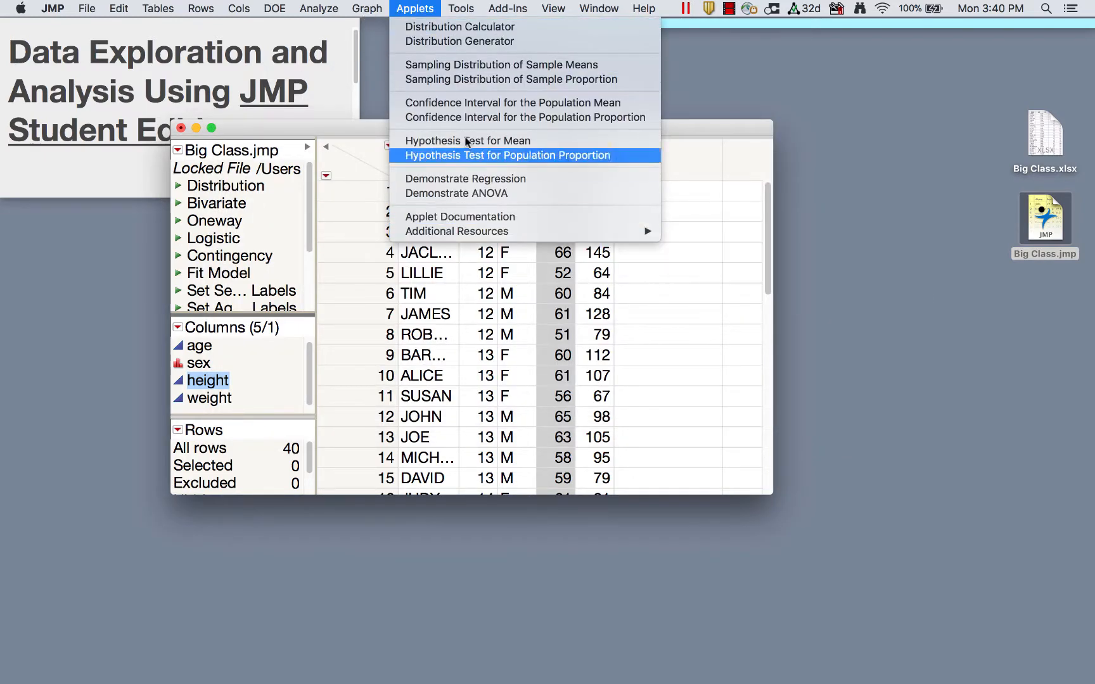
pyautogui.moveTo(485, 229)
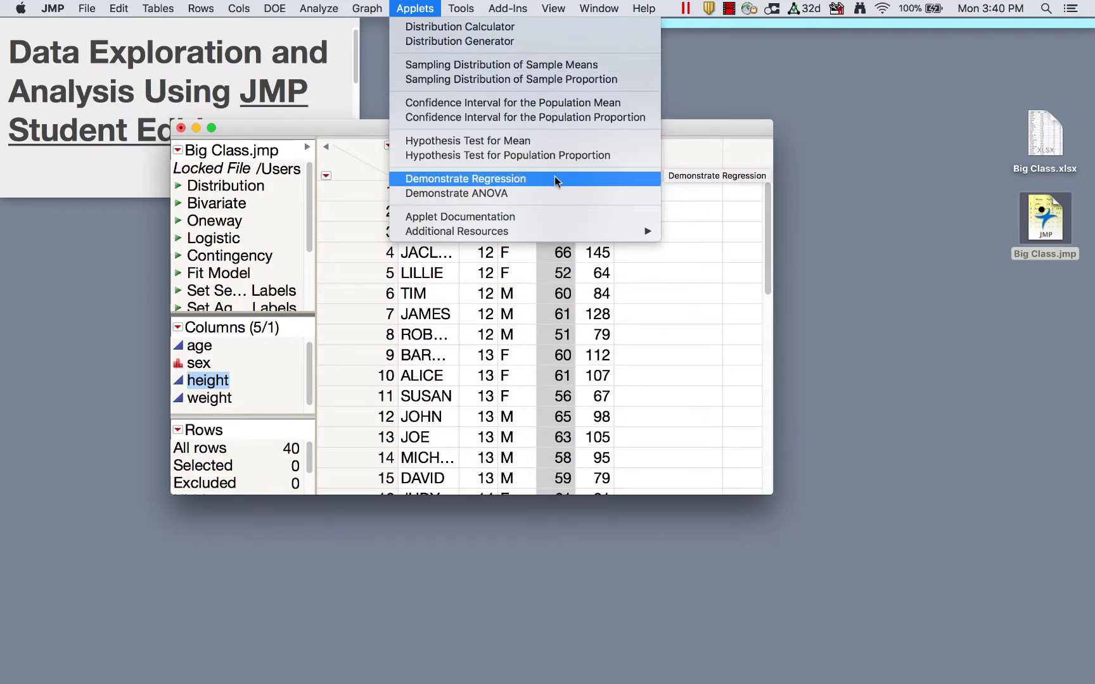
pyautogui.click(708, 94)
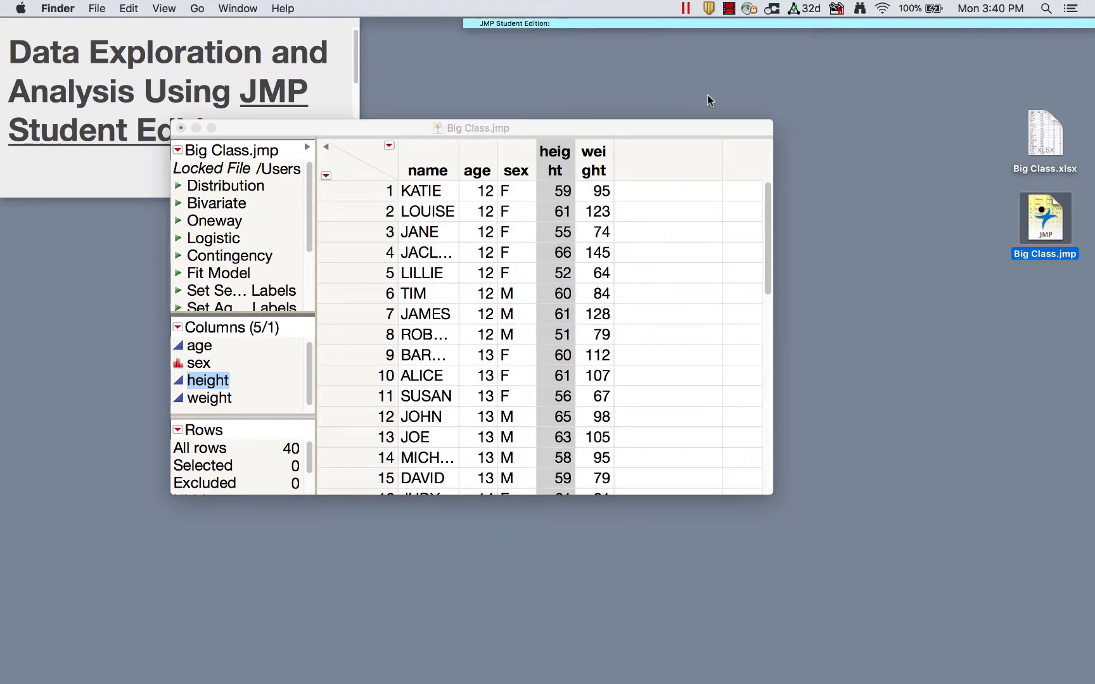
# - Move the Big Class data table away from the sticky note and enlarge the note in Stickies to show its full text
pyautogui.moveTo(684, 126); pyautogui.dragTo(922, 71)
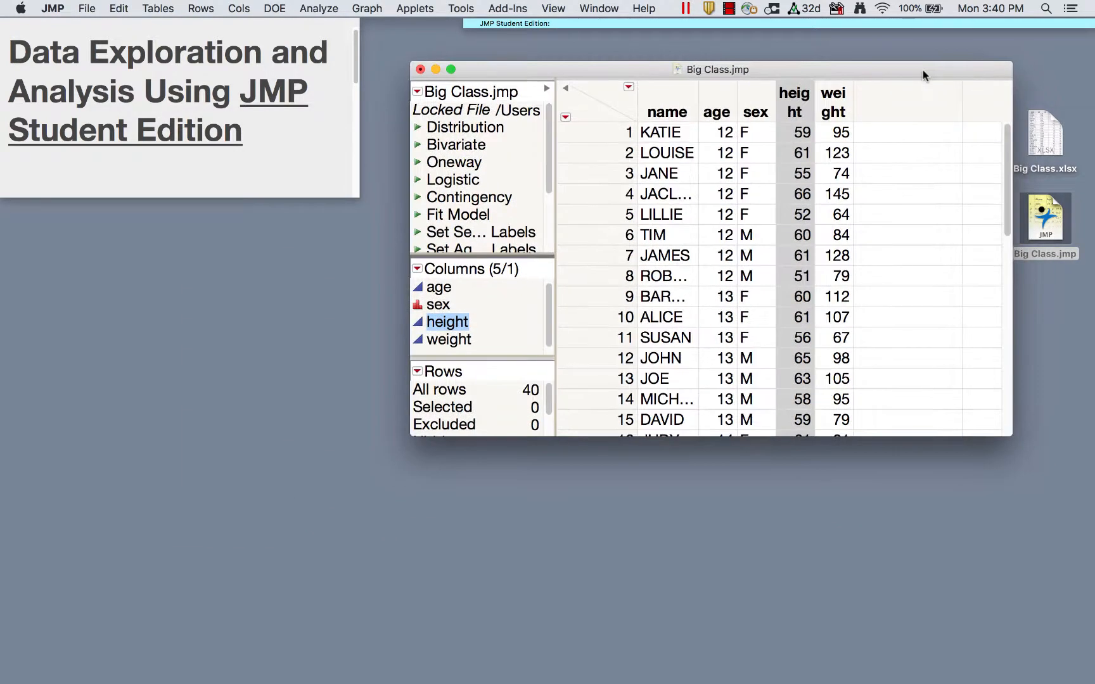
pyautogui.click(357, 196)
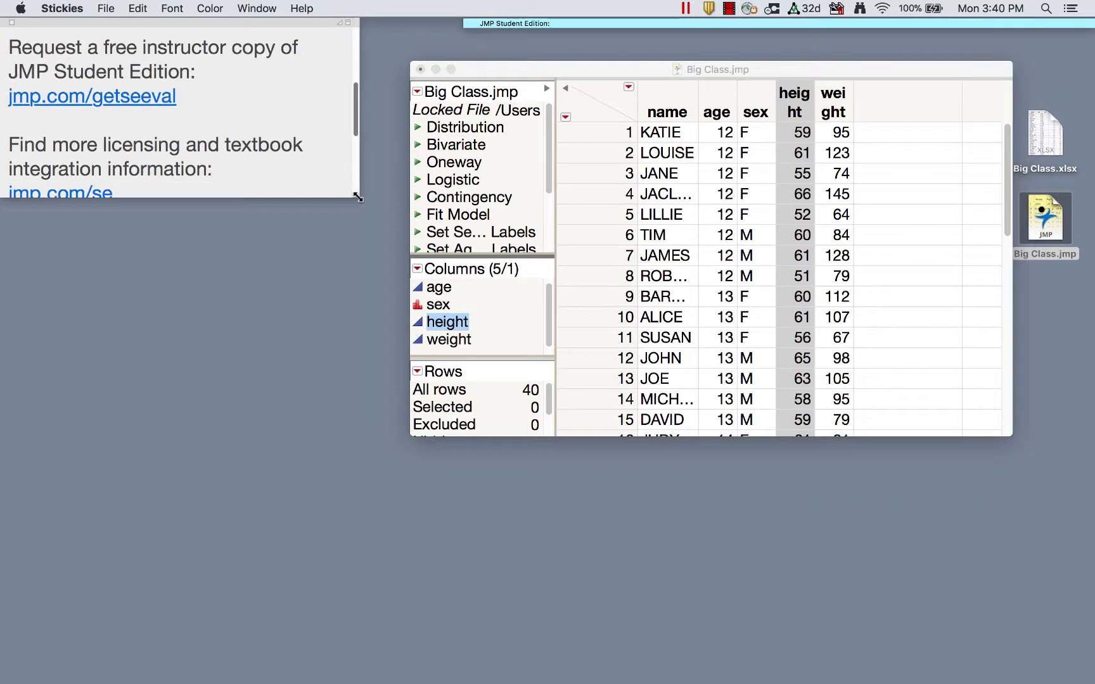
pyautogui.moveTo(358, 198); pyautogui.dragTo(399, 615)
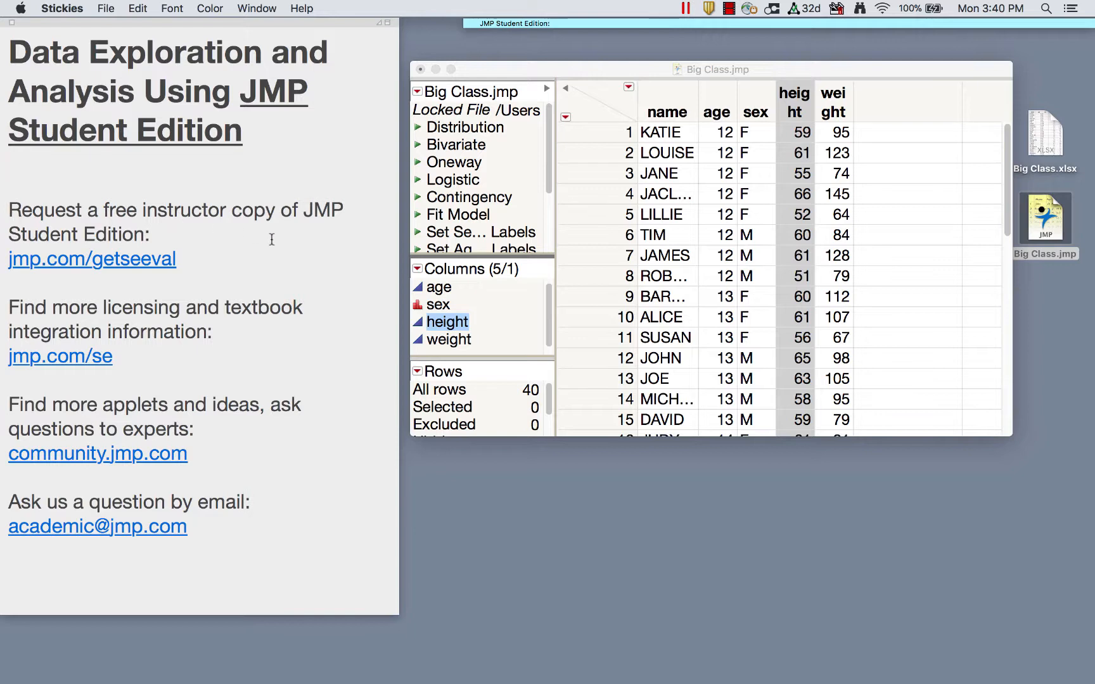